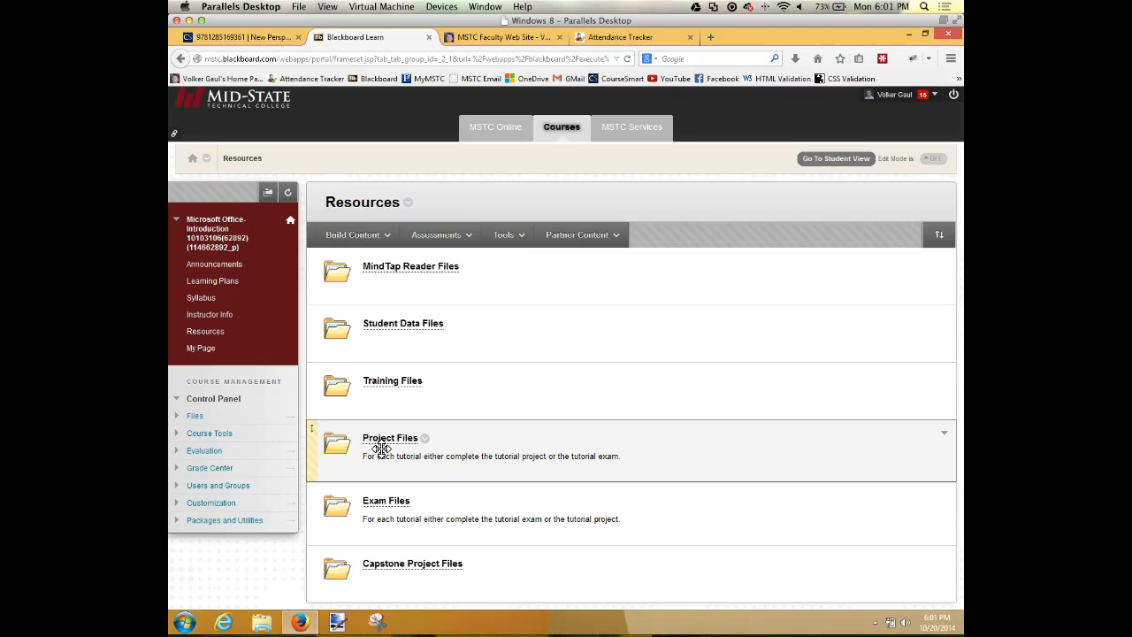
Open the Excel 4 Project assignment from the Project Files folder in the course resources.
left_click(395, 440)
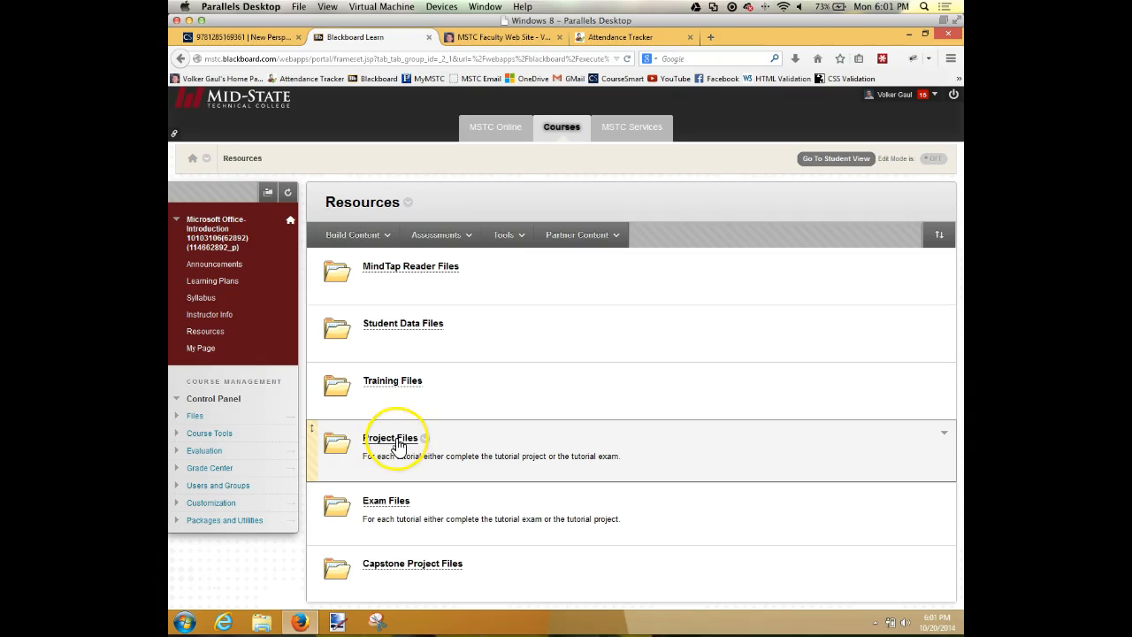
left_click(397, 442)
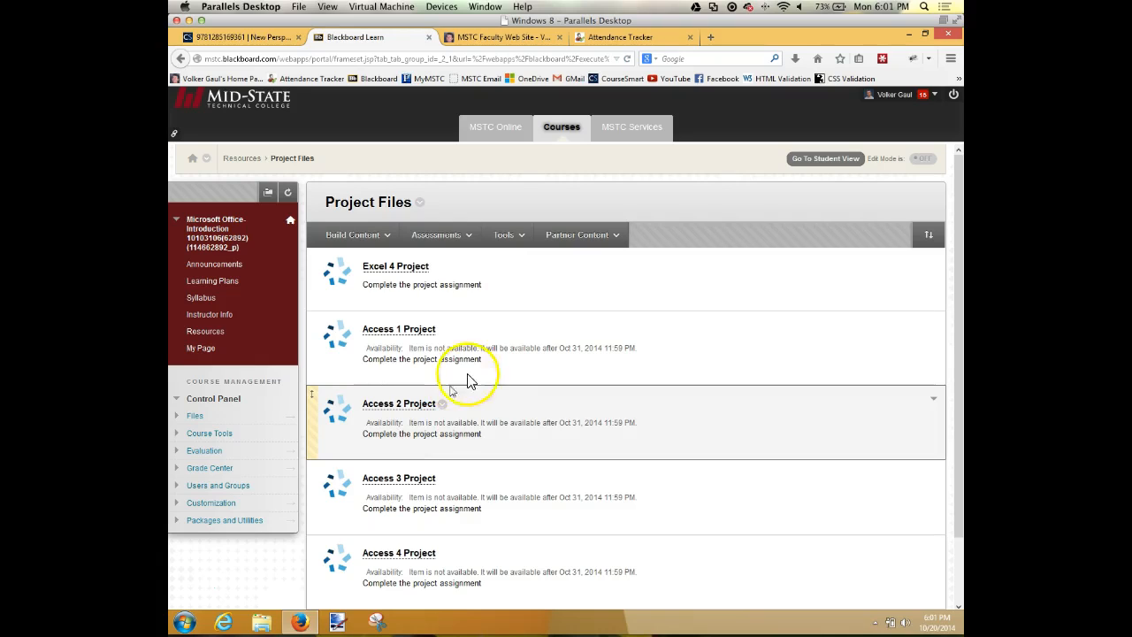
left_click(400, 267)
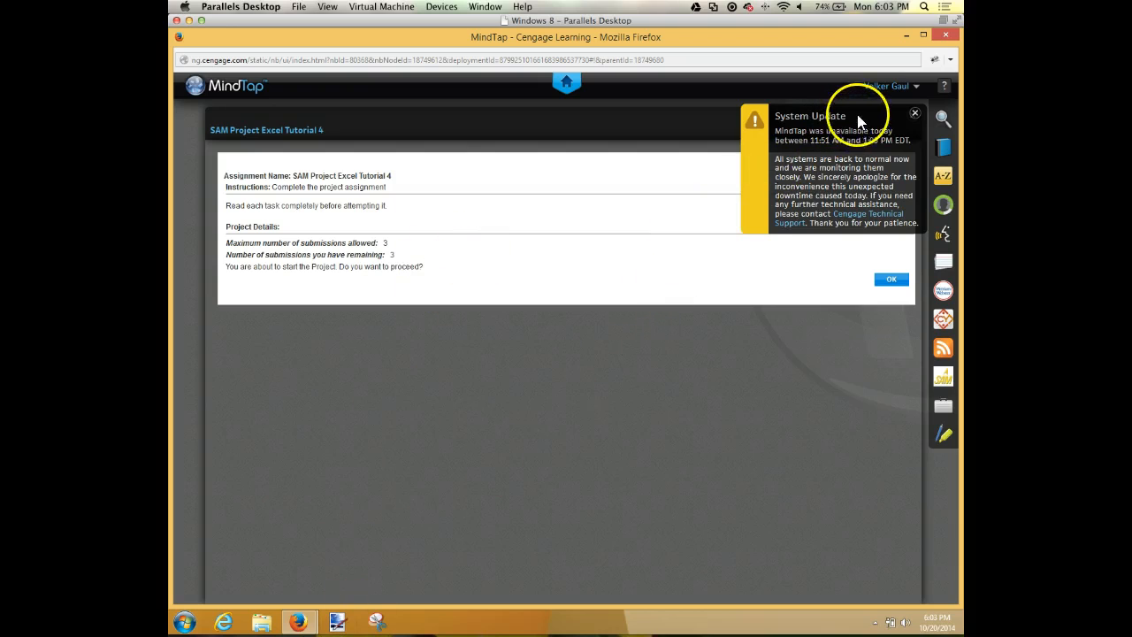
Dismiss the system update notice, proceed into SAM Project Excel Tutorial 4 to review its instructions and start file, and close the project window.
left_click(914, 113)
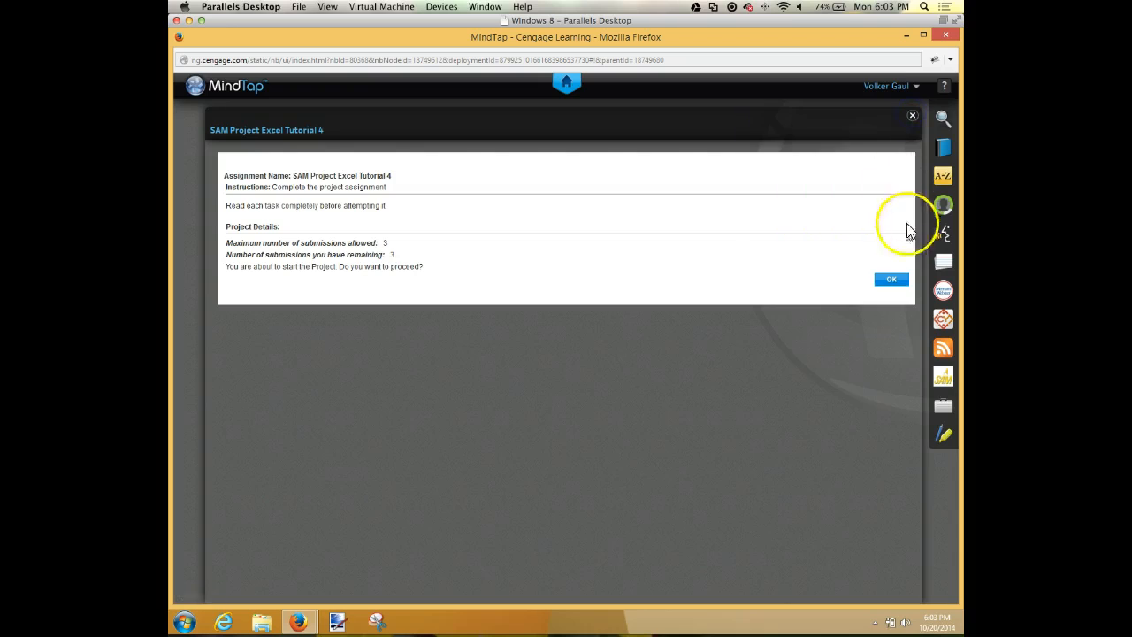
left_click(894, 280)
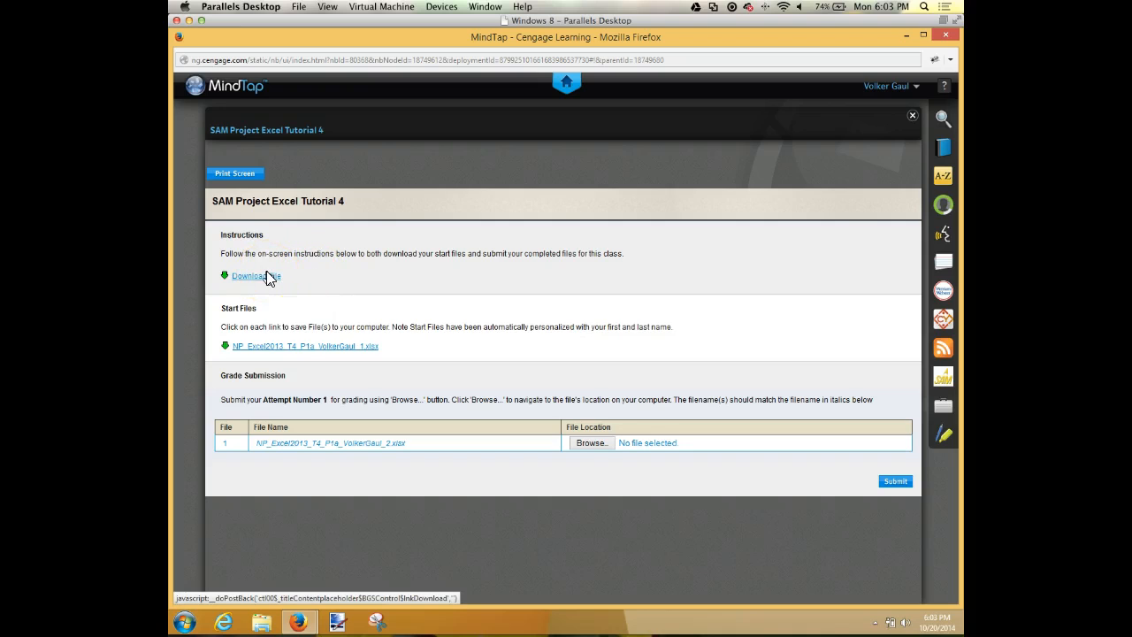
left_click(300, 352)
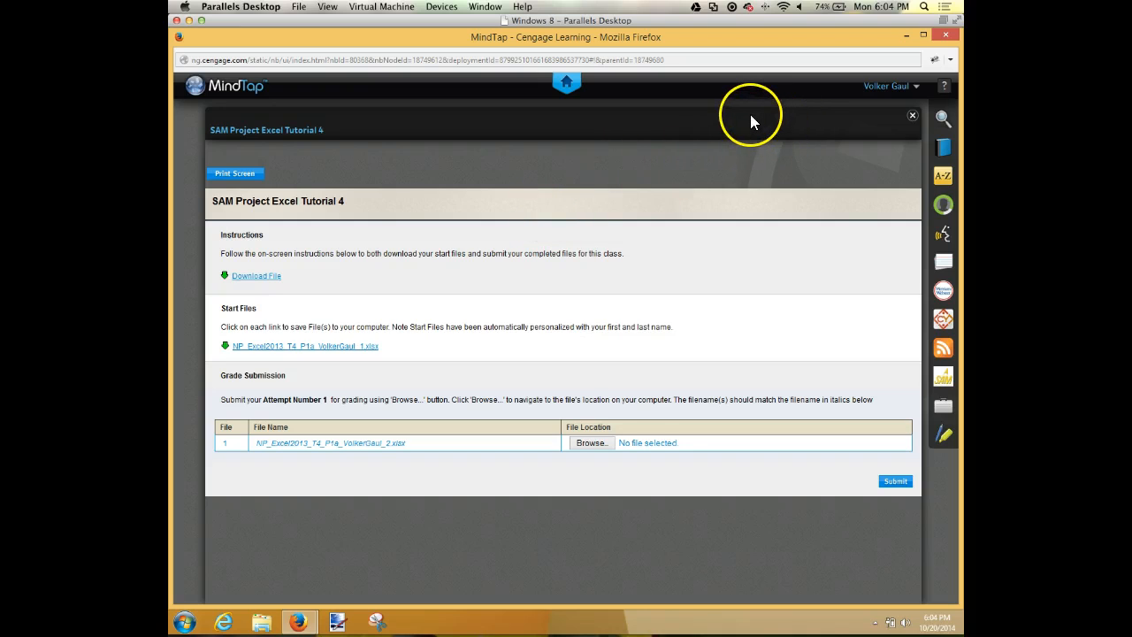
left_click(944, 35)
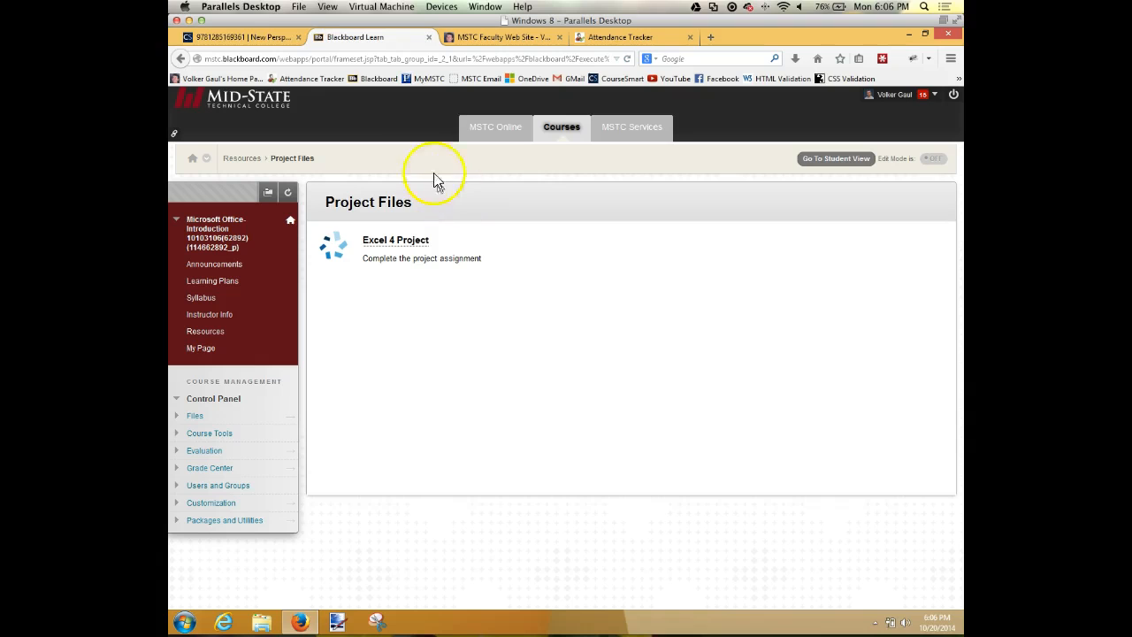
Switch to the CourseSmart textbook, hide its table of contents and page back to EX 192, Introduction to Financial Functions.
left_click(252, 39)
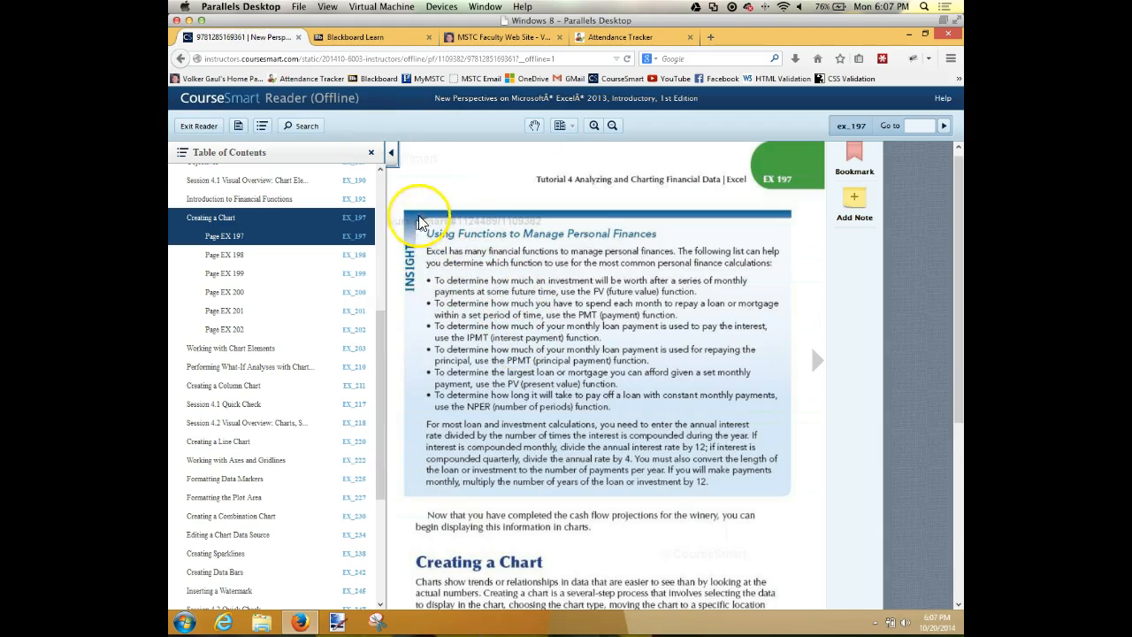
left_click(391, 153)
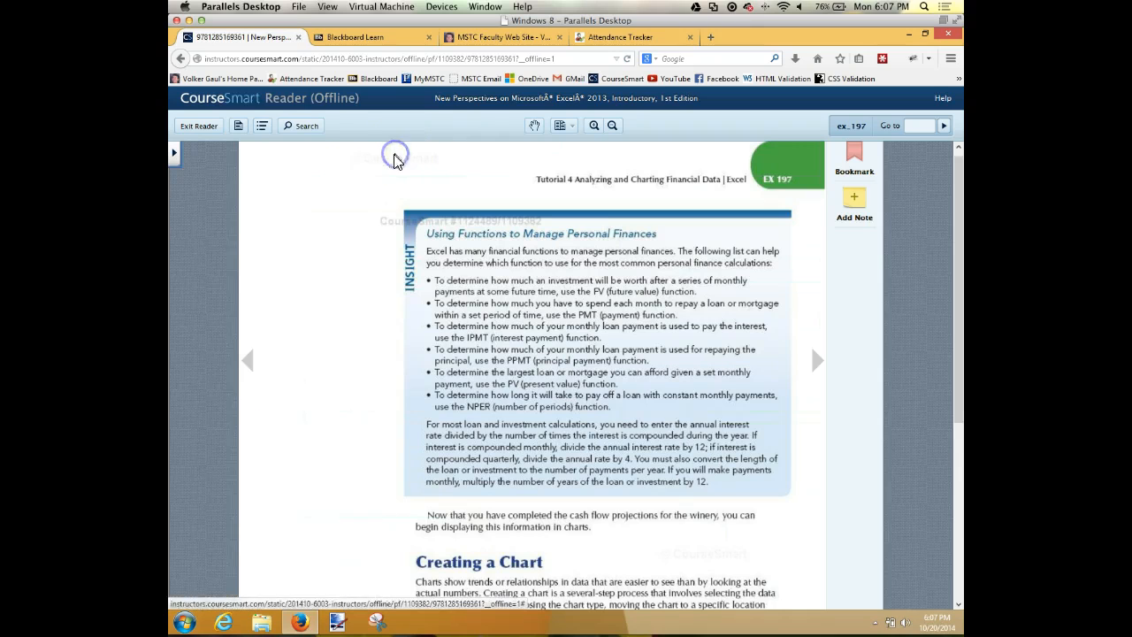
left_click(252, 365)
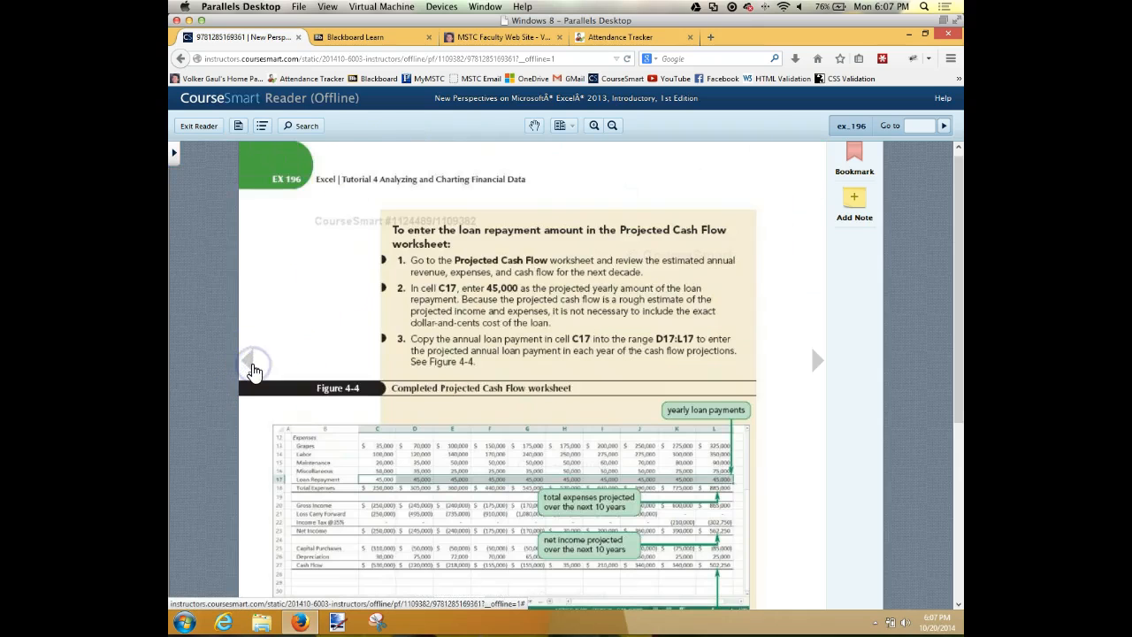
left_click(252, 365)
left_click(252, 365)
left_click(252, 365)
left_click(252, 365)
left_click(253, 366)
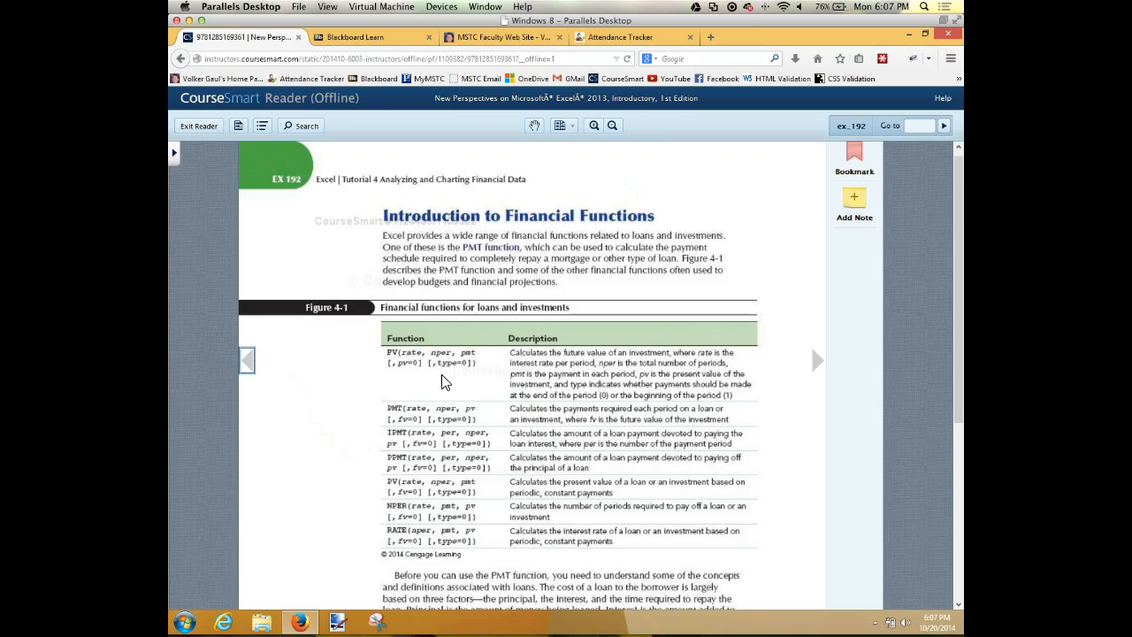
Minimize the browser and open the Levitt workbook from the desktop.
left_click(909, 35)
left_click(257, 210)
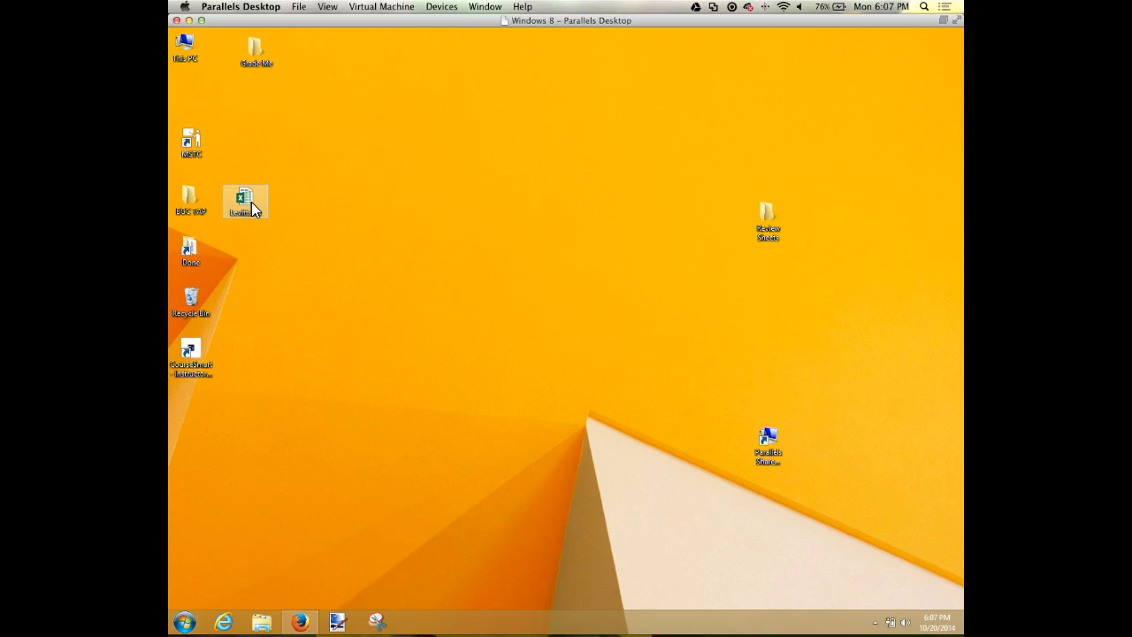
double_click(245, 205)
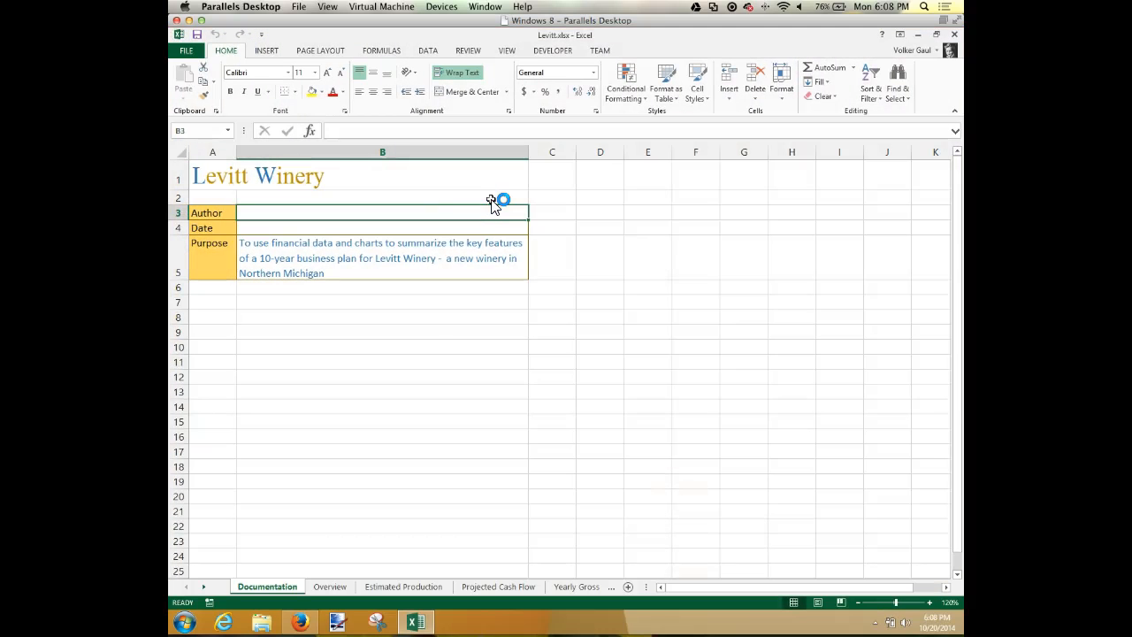
Switch to Firefox and open the Excel 2013 - Intermediate course page on the faculty web site.
left_click(299, 622)
left_click(513, 37)
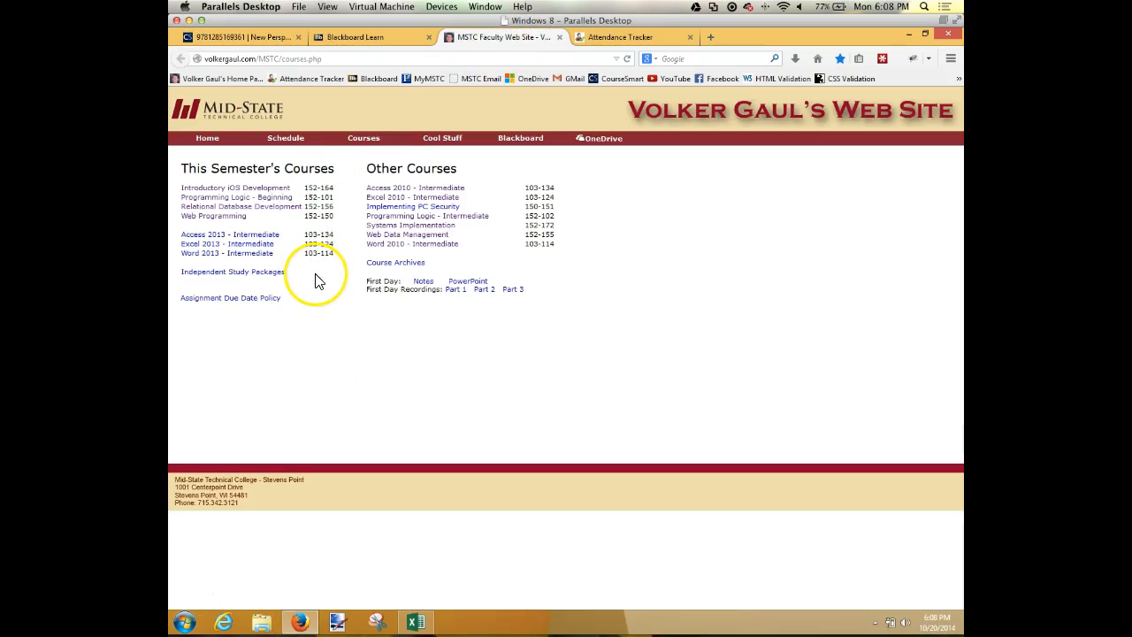
left_click(255, 247)
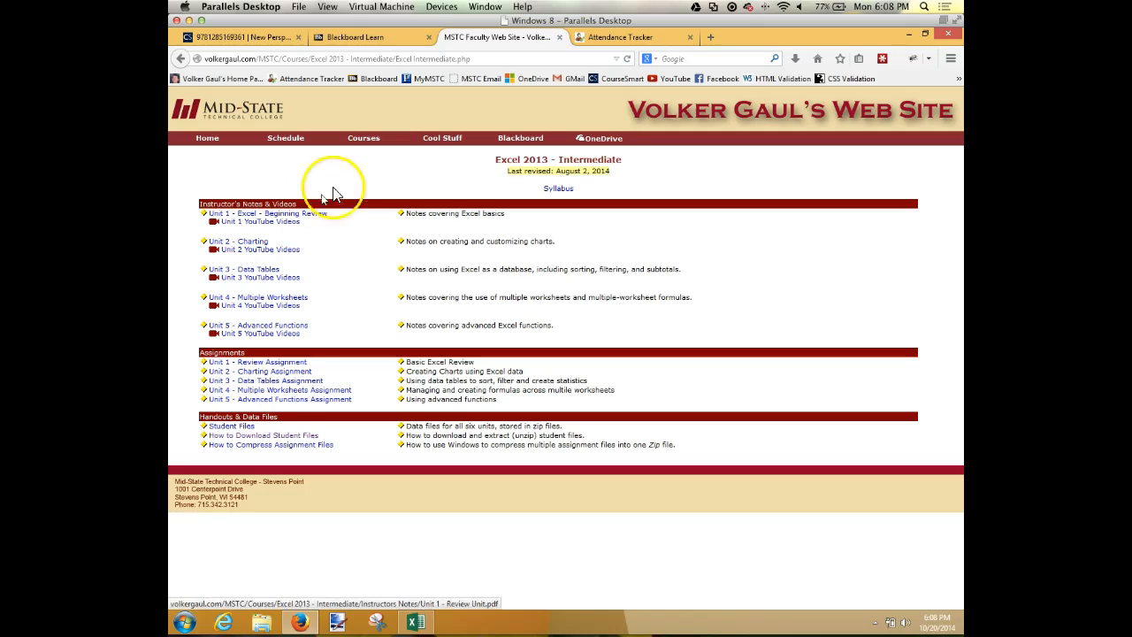
Return to the CourseSmart textbook and examine Figure 4-1 on loan and investment functions and the explanation below it.
left_click(283, 37)
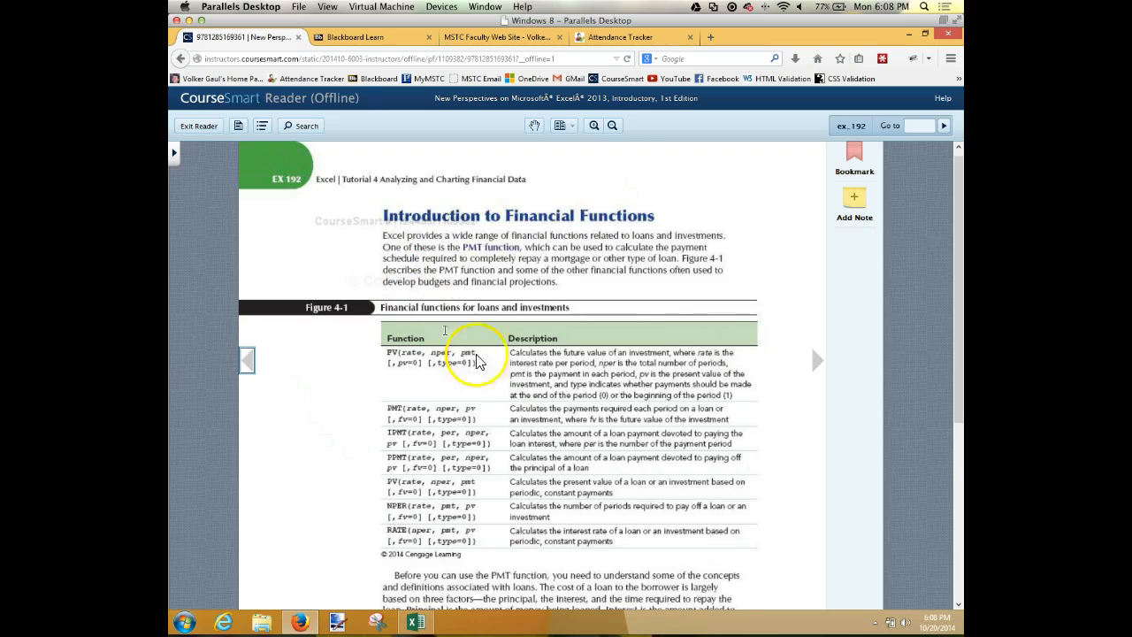
scroll(535, 382, "down", 2)
scroll(536, 385, "down", 1)
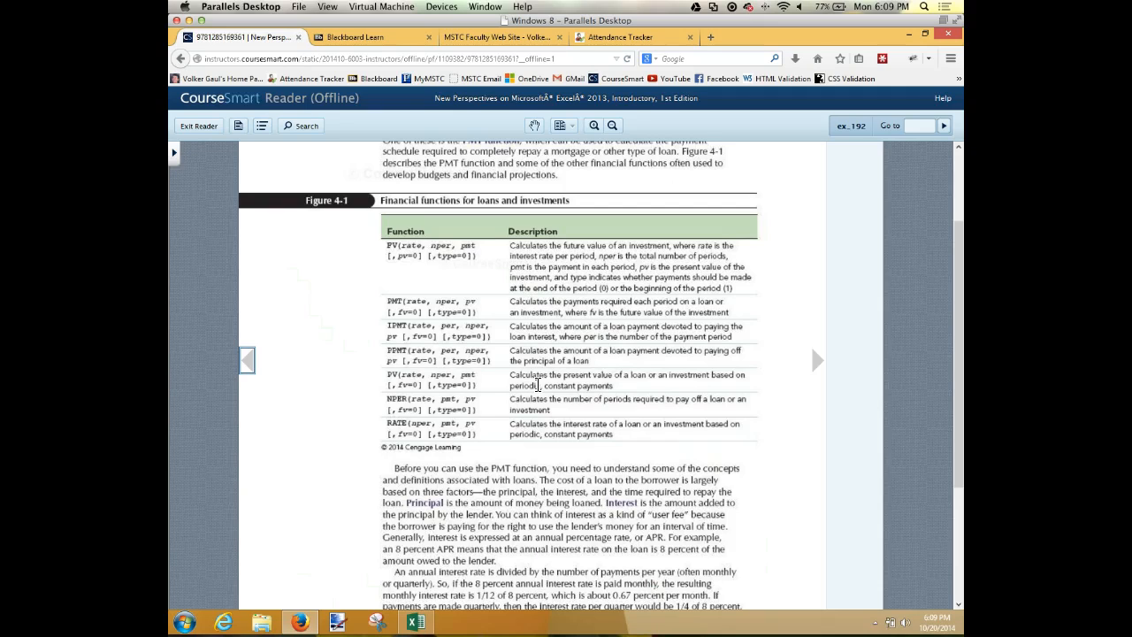
scroll(537, 385, "down", 2)
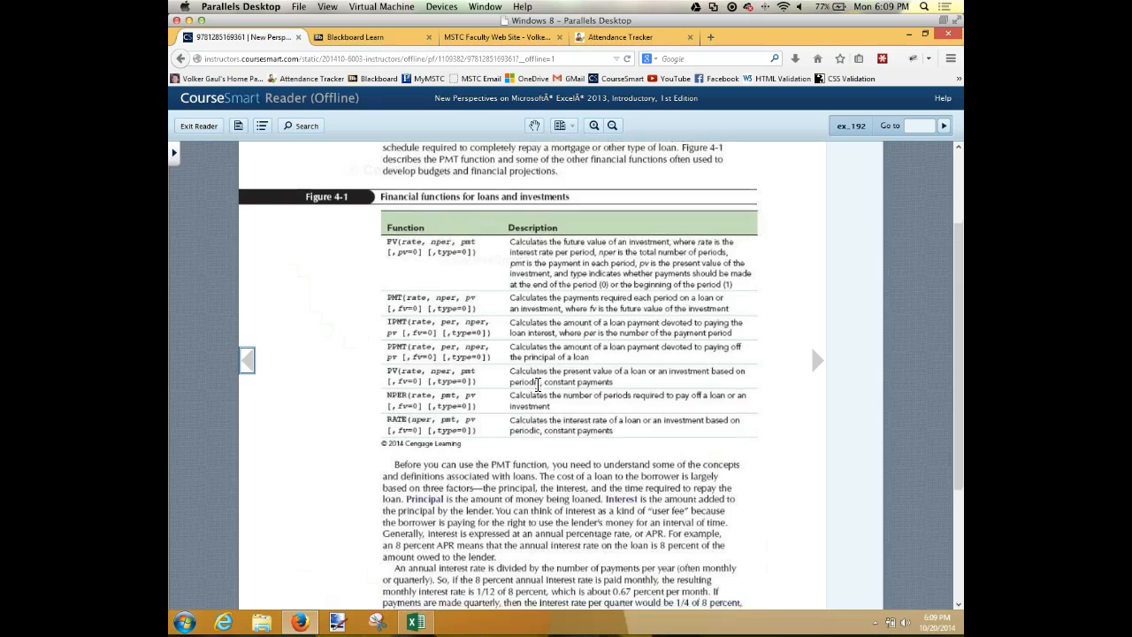
key("super")
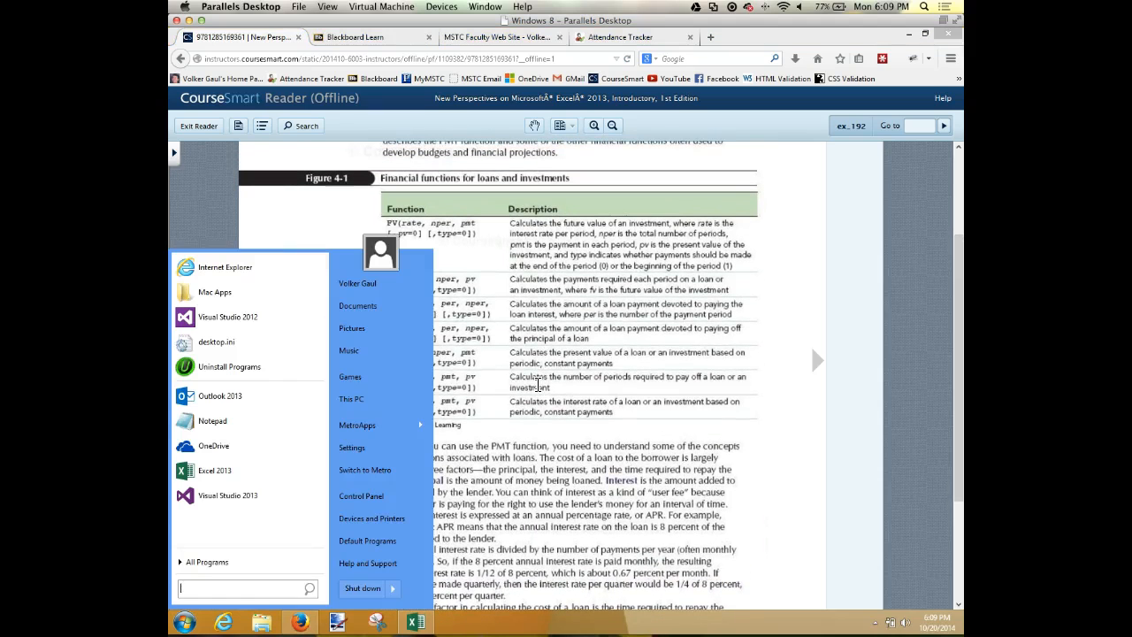
left_click(596, 379)
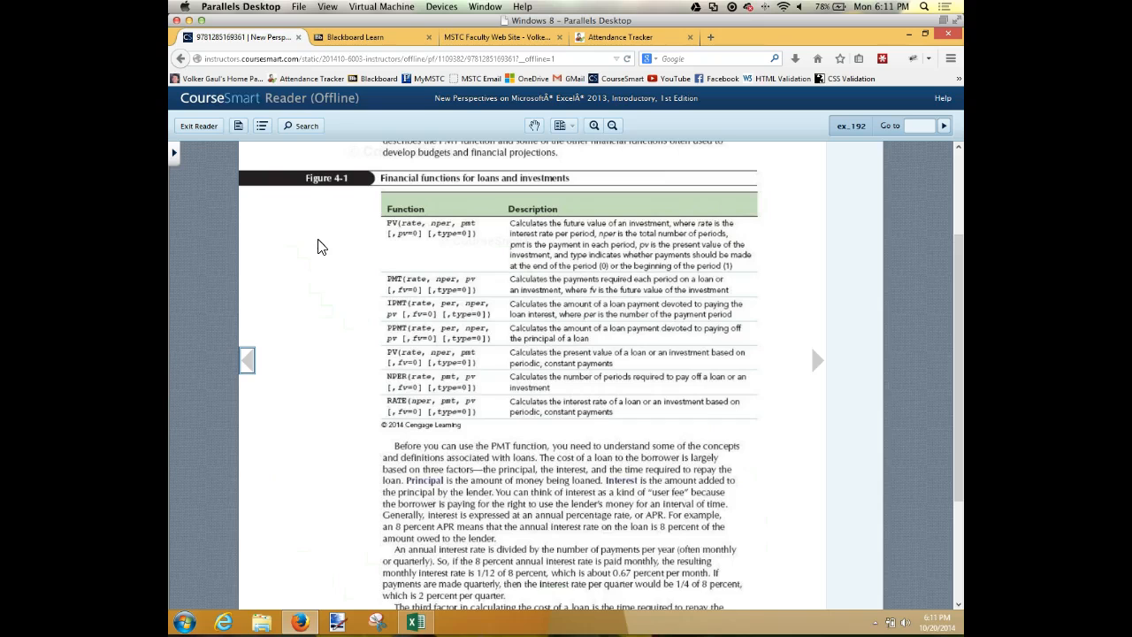
Switch to the Levitt workbook in Excel and enter 225000 as the Loan Amount (PV) in C5 of the Overview sheet.
left_click(416, 622)
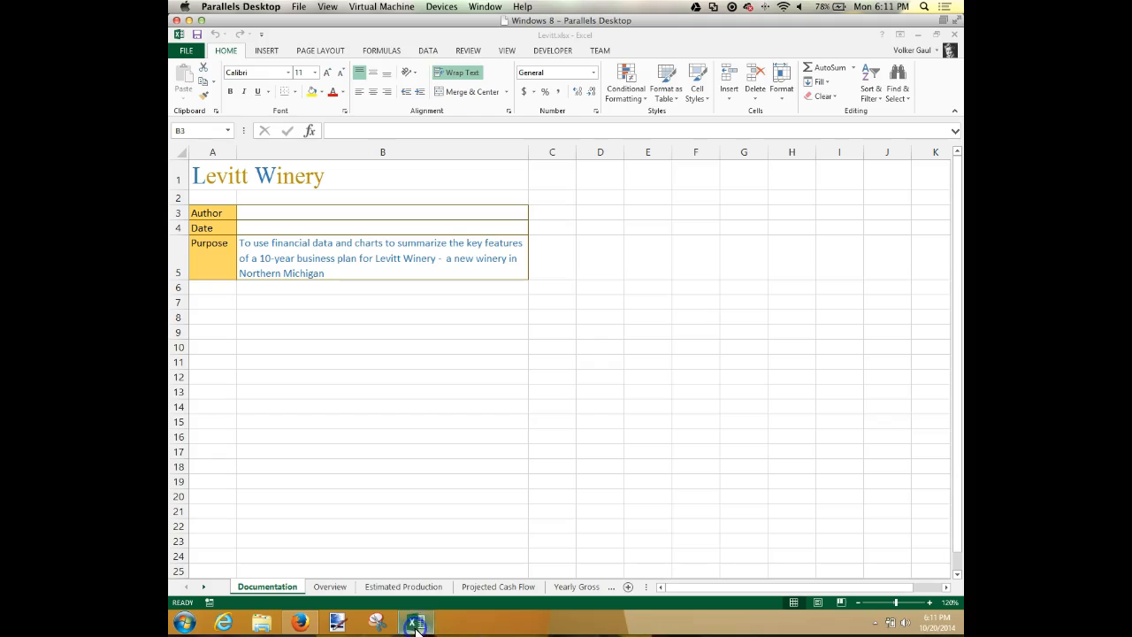
left_click(327, 587)
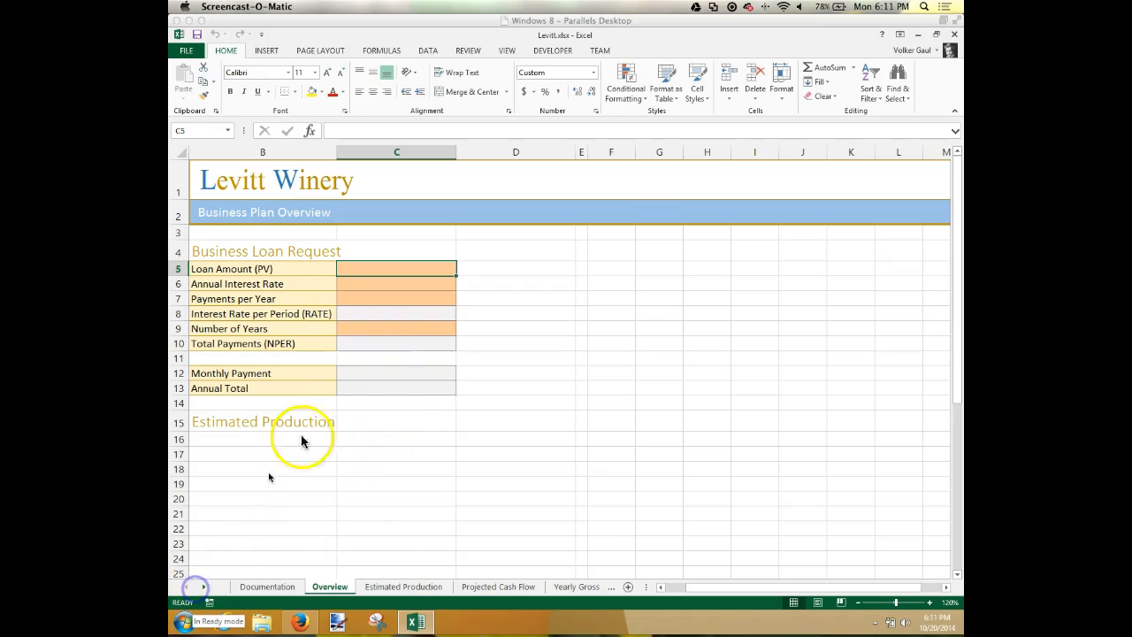
left_click(402, 267)
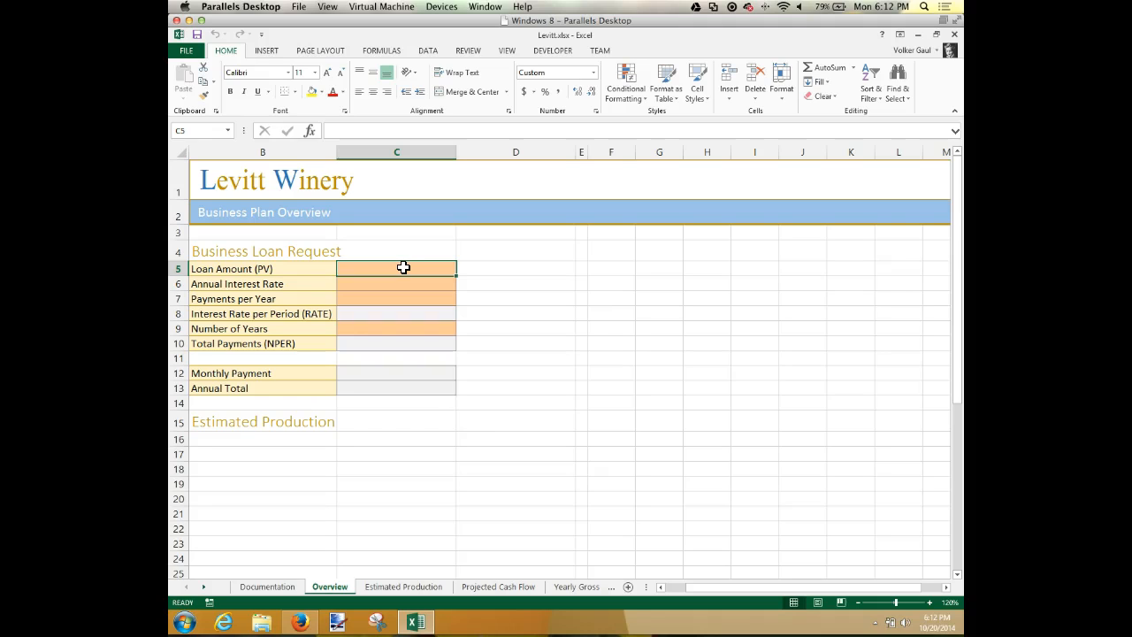
type("225")
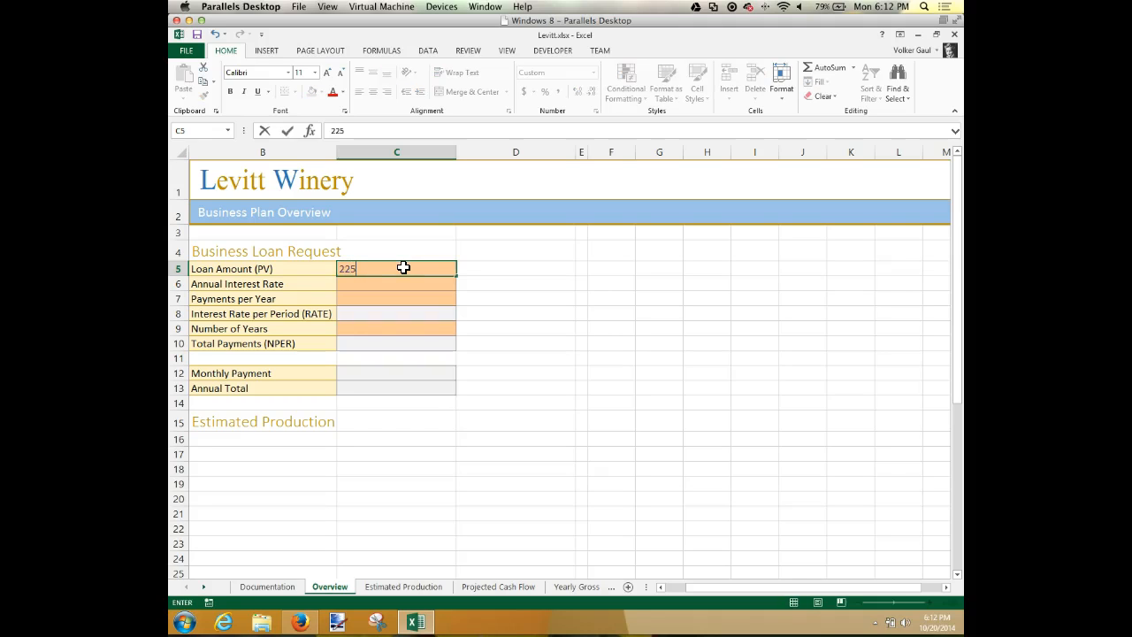
type("000")
key("Return")
key("Return")
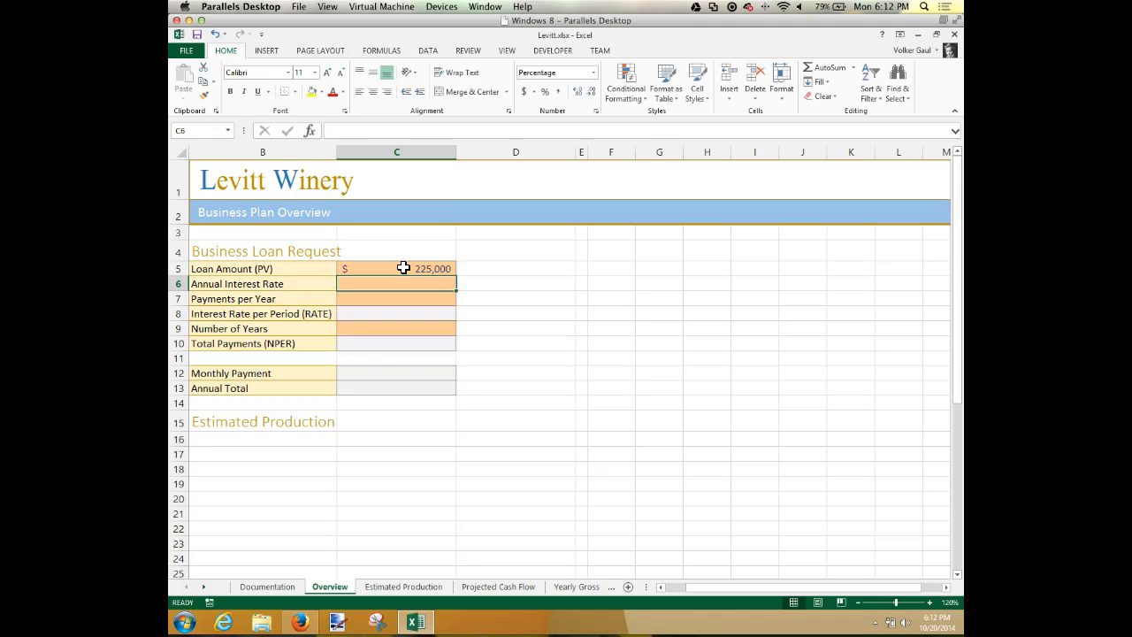
Enter 4.25% as the Annual Interest Rate in C6 and 12 as the Payments per Year in C7.
key("Up")
type("4.25%")
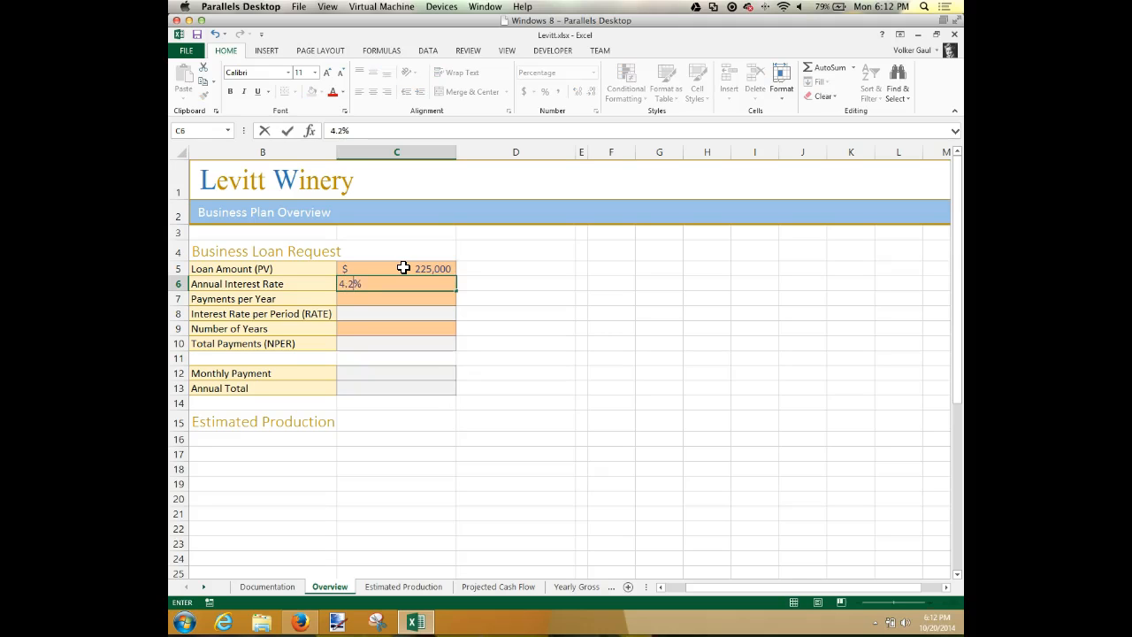
key("Return")
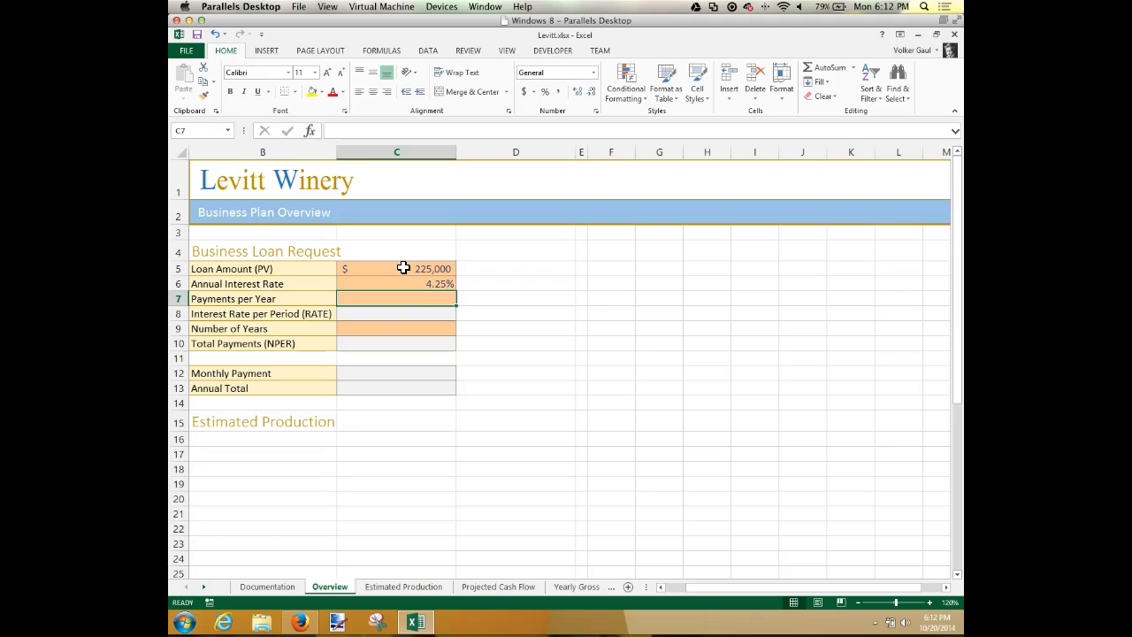
type("12")
key("Return")
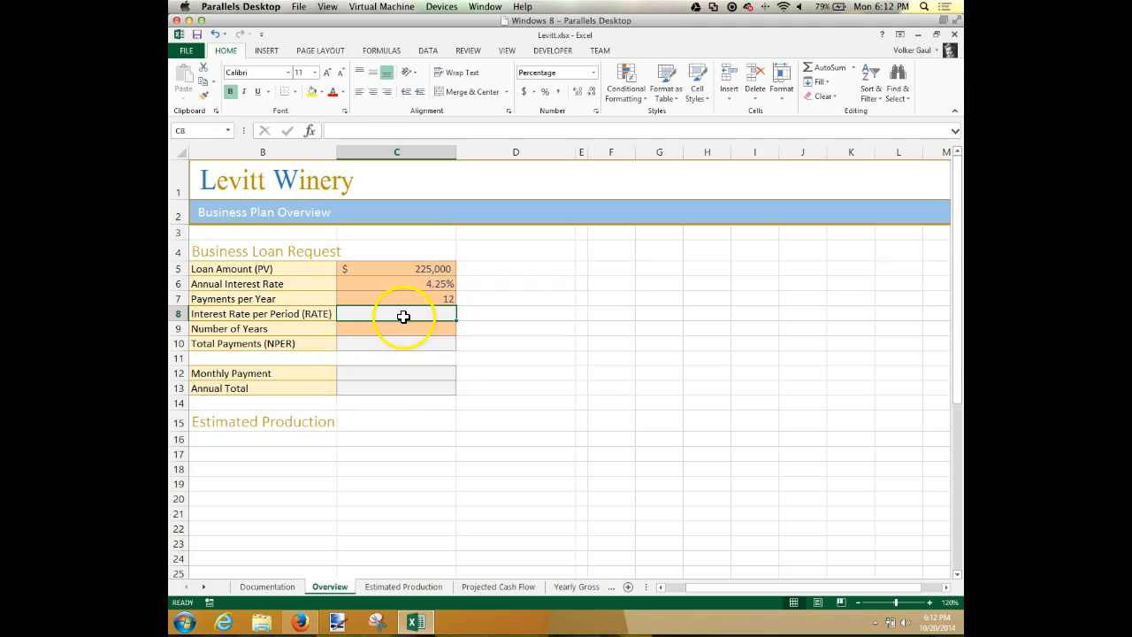
Calculate the Interest Rate per Period (RATE) in C8 with the formula =C6/C7.
type("=")
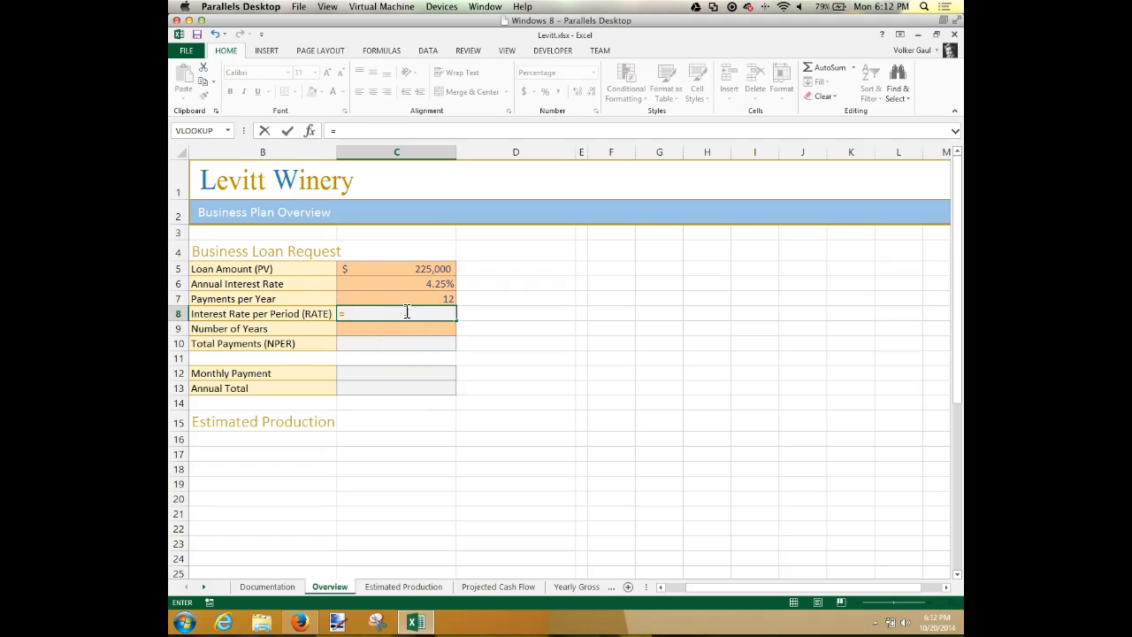
left_click(421, 279)
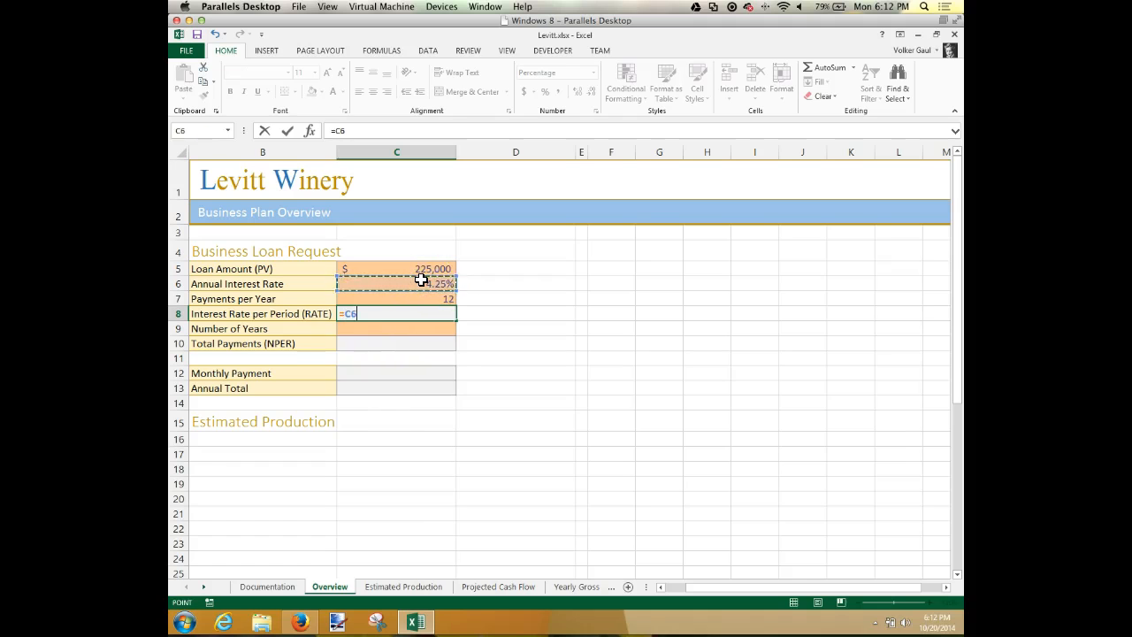
type("/")
left_click(431, 301)
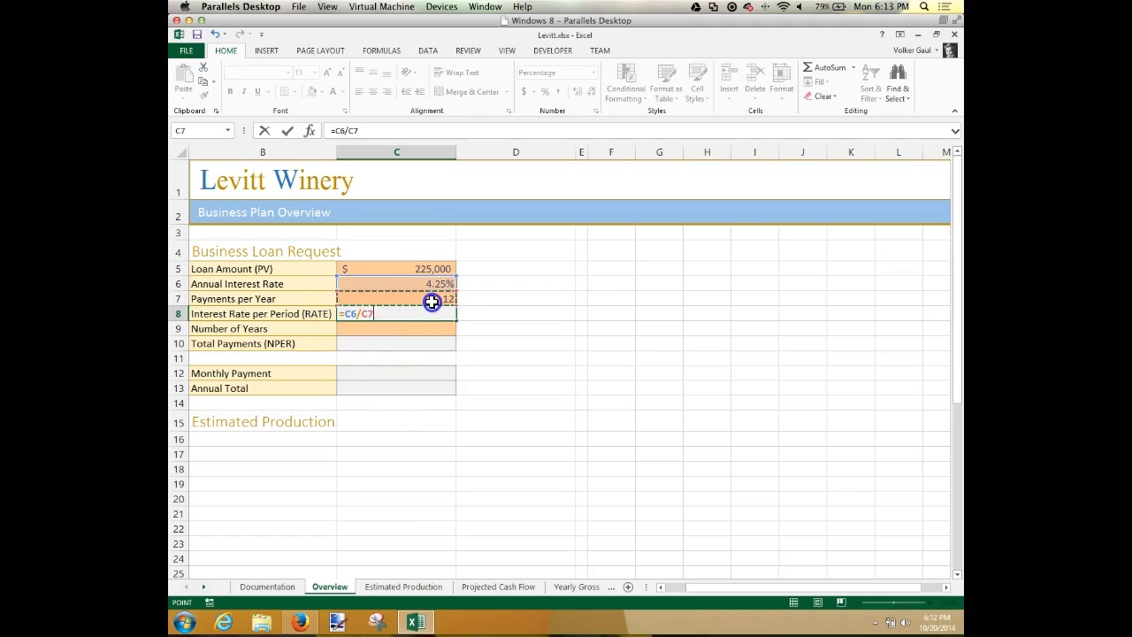
key("Return")
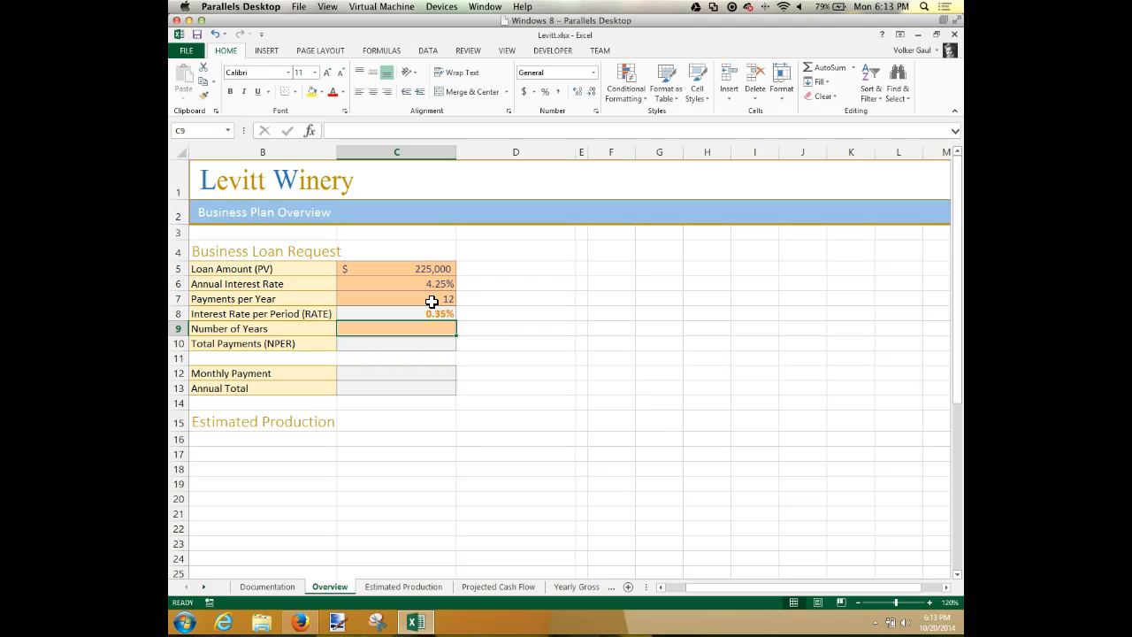
Enter 30 as the Number of Years in C9.
left_click(433, 328)
type("30")
key("Return")
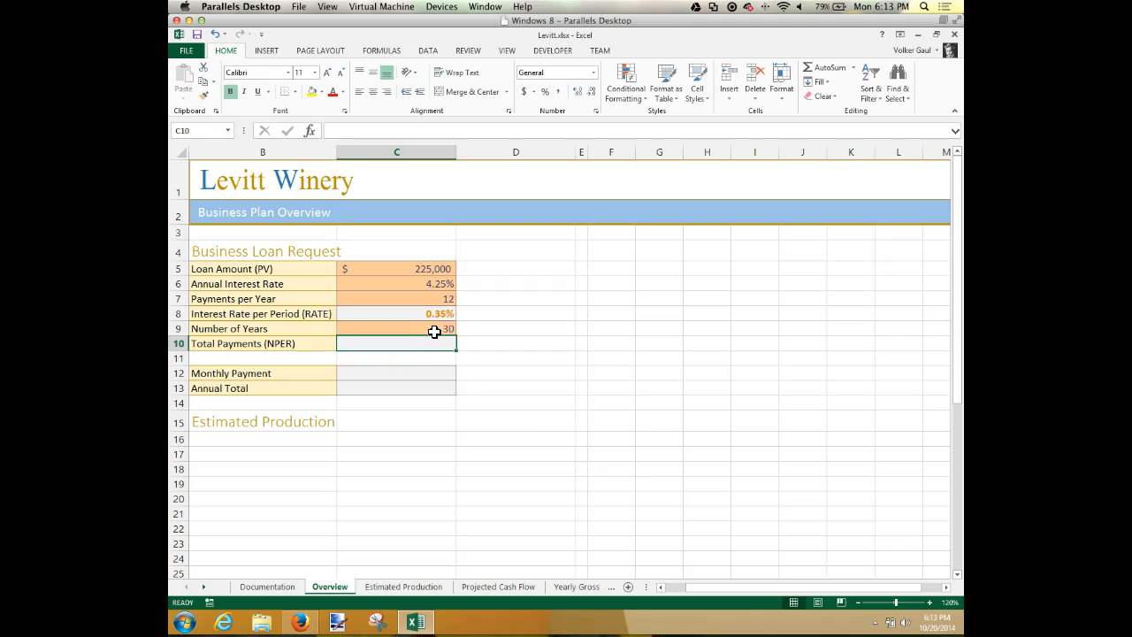
Calculate the Total Payments (NPER) in C10 with the formula =C7*C9.
left_click(433, 343)
type("=")
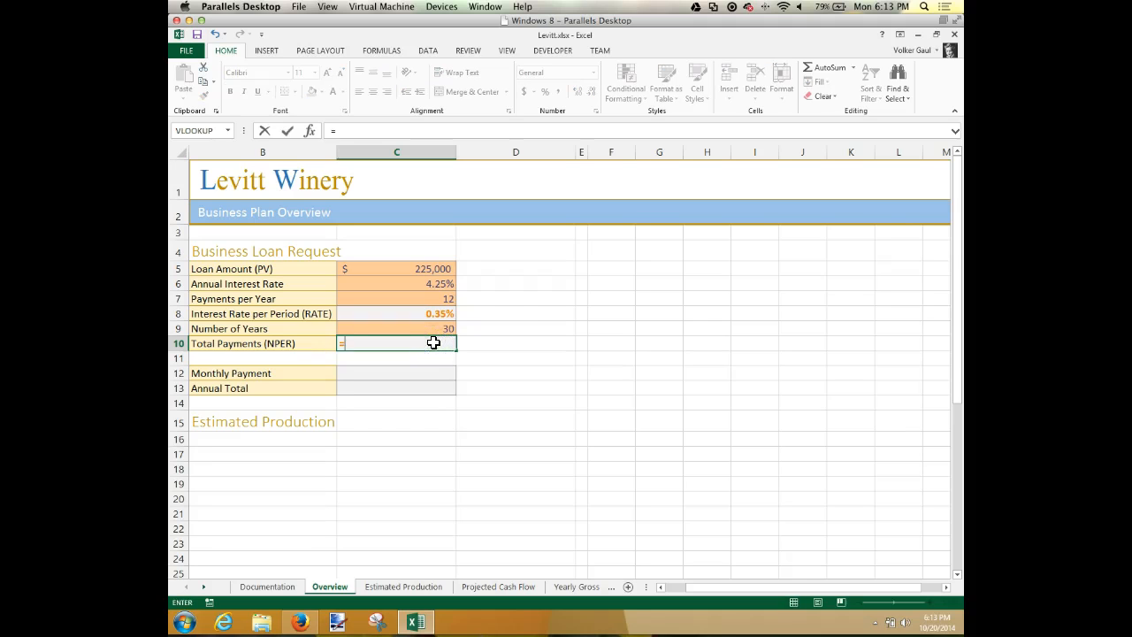
left_click(451, 296)
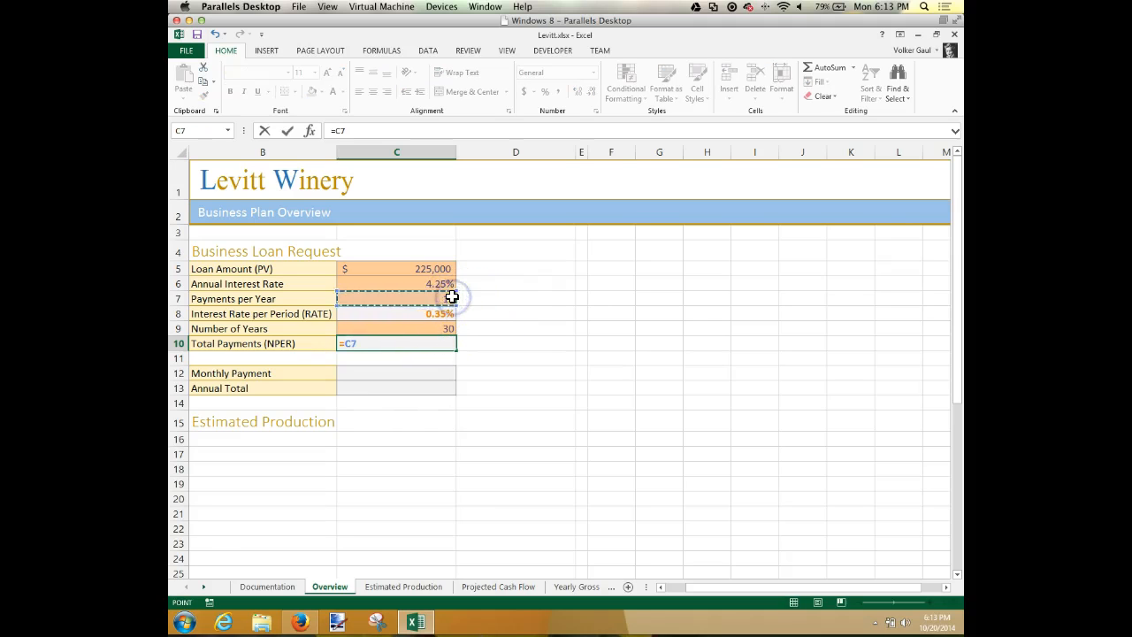
type("*")
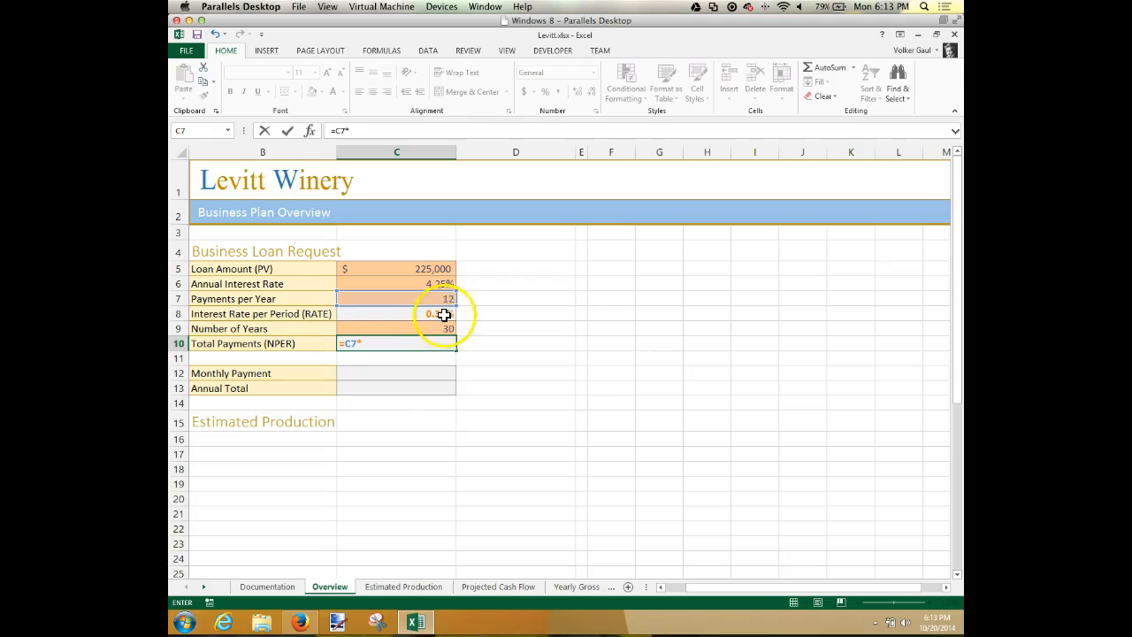
left_click(443, 326)
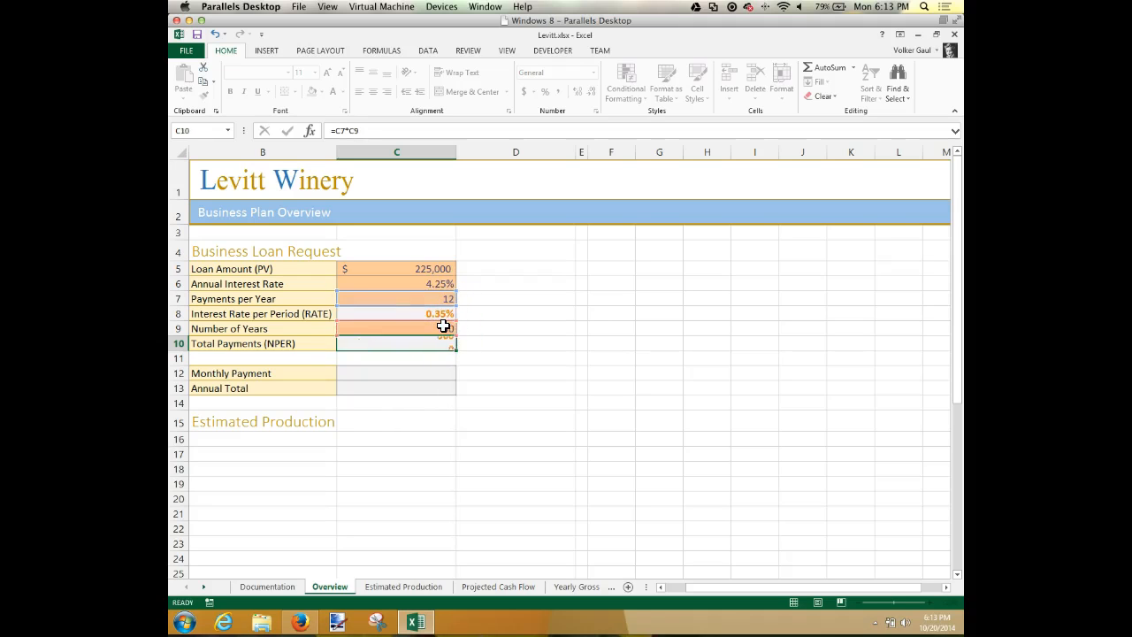
key("Return")
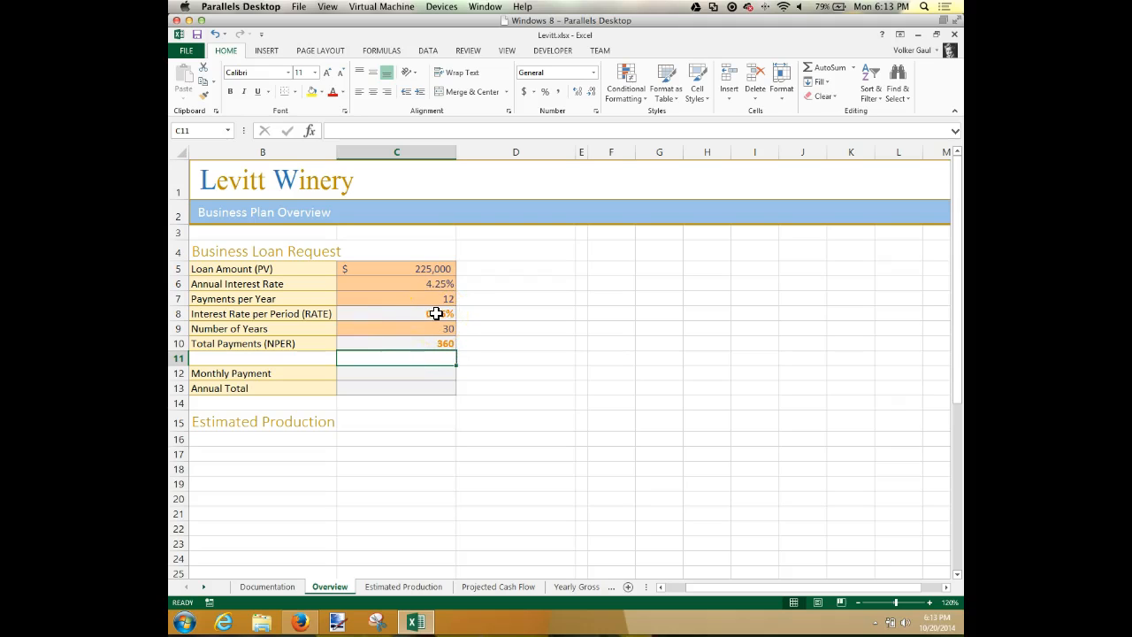
Start a PMT function for the Monthly Payment in C12 and open its function arguments, keeping the loan data uncovered.
left_click(427, 372)
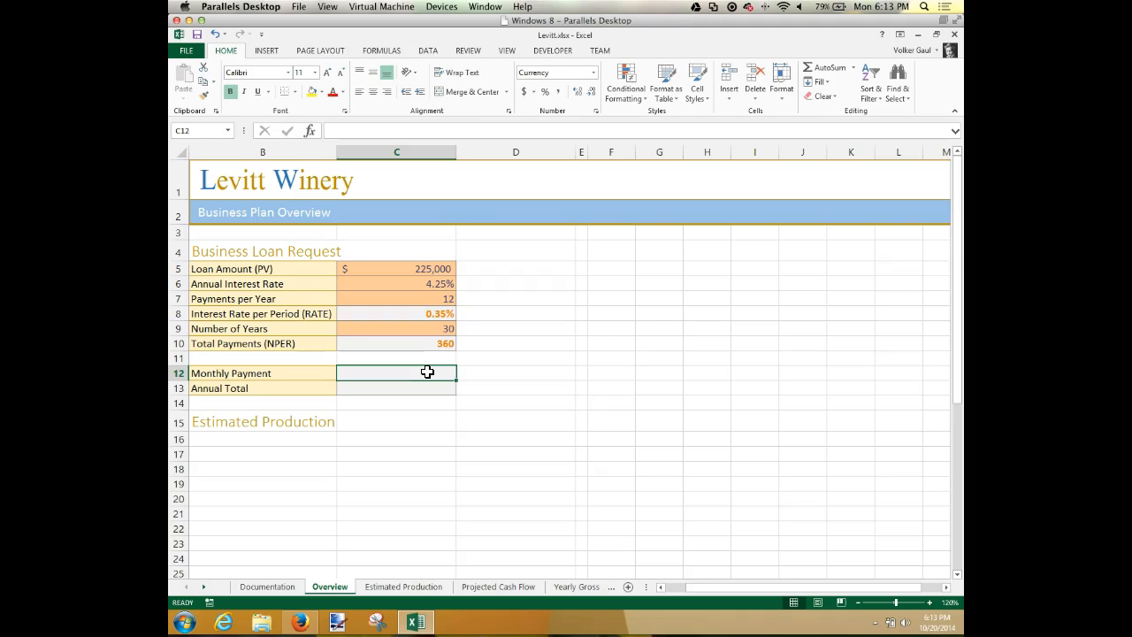
type("=pmy")
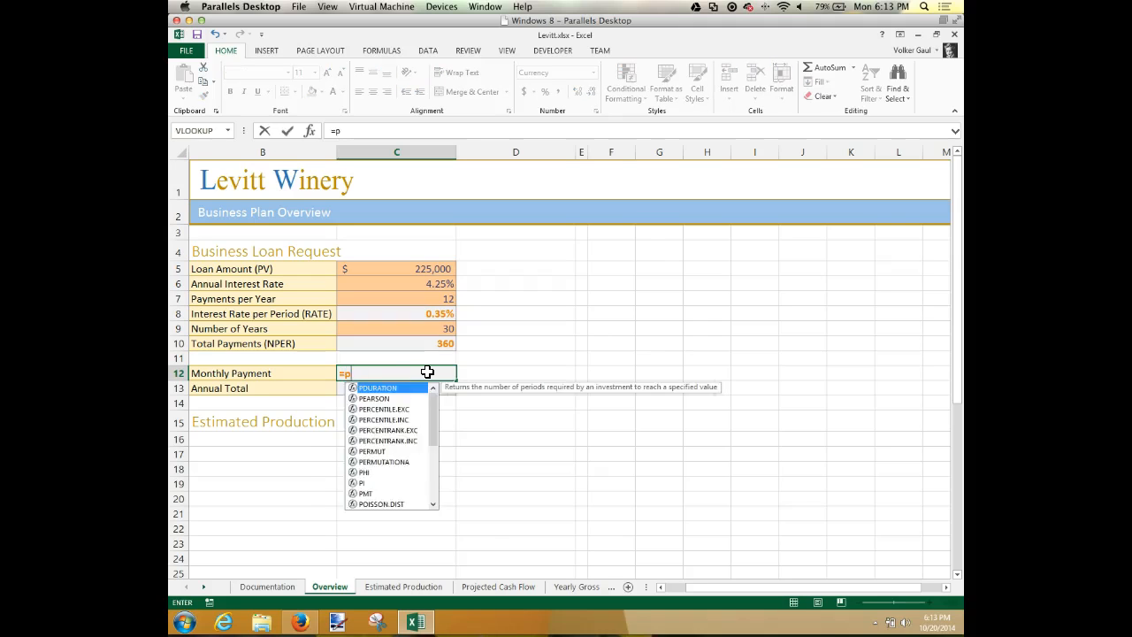
key("BackSpace")
type("t")
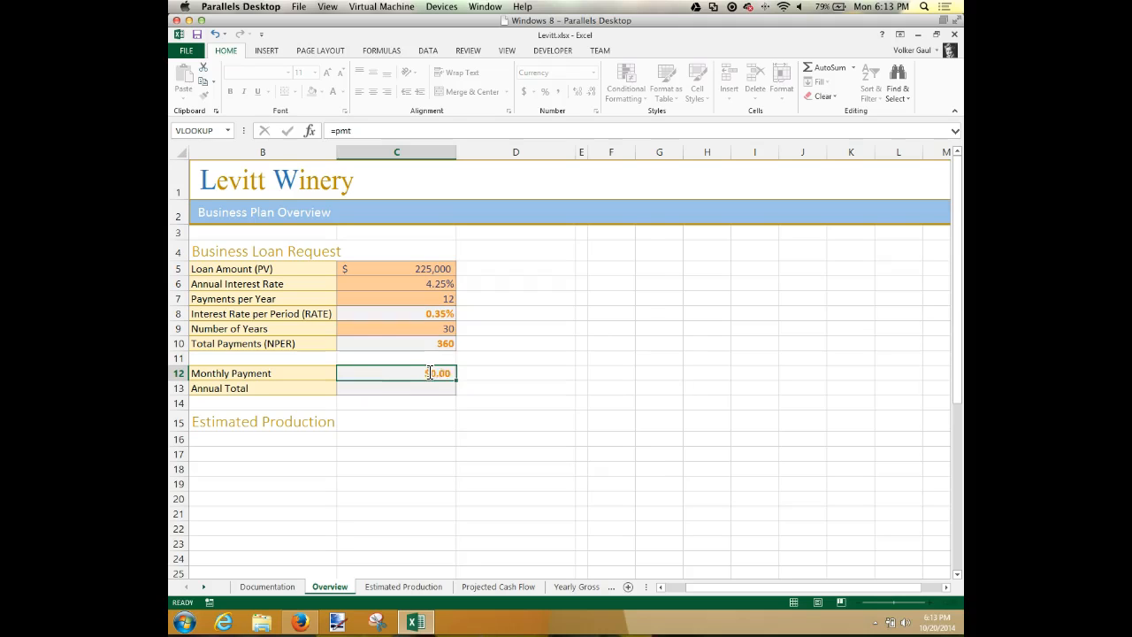
key("Return")
left_click(428, 372)
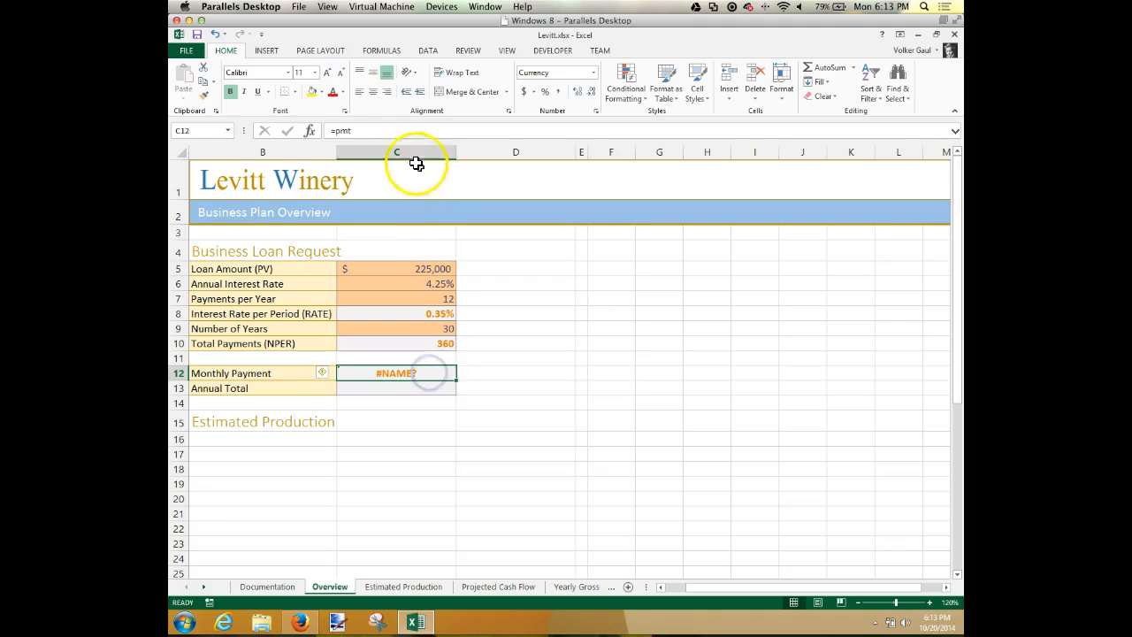
left_click(368, 128)
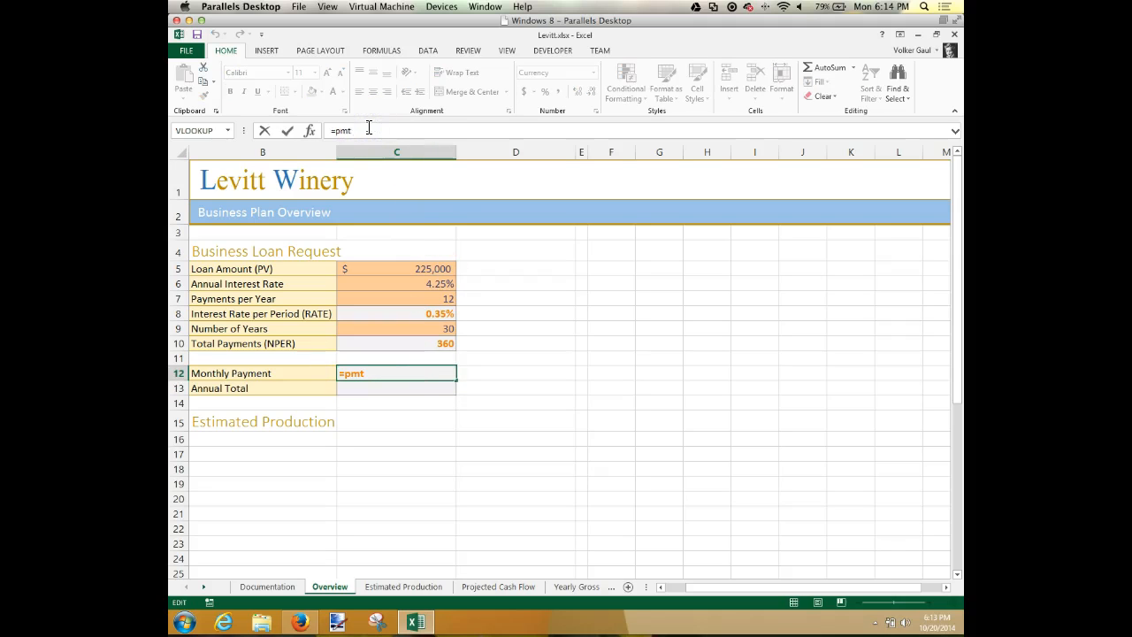
key("BackSpace")
type("t")
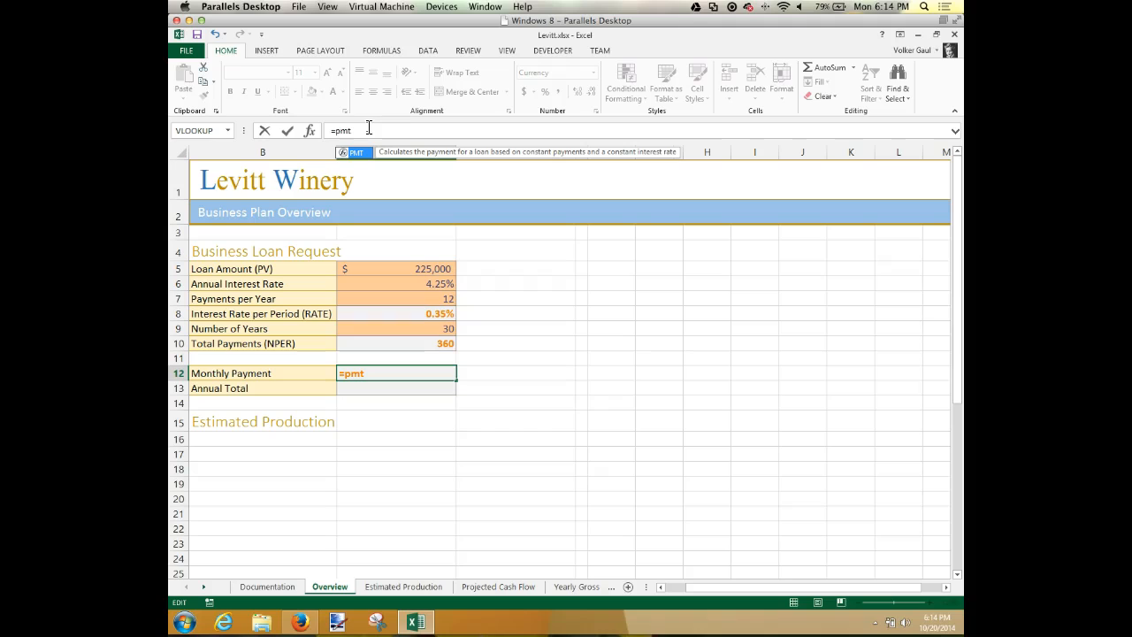
double_click(357, 152)
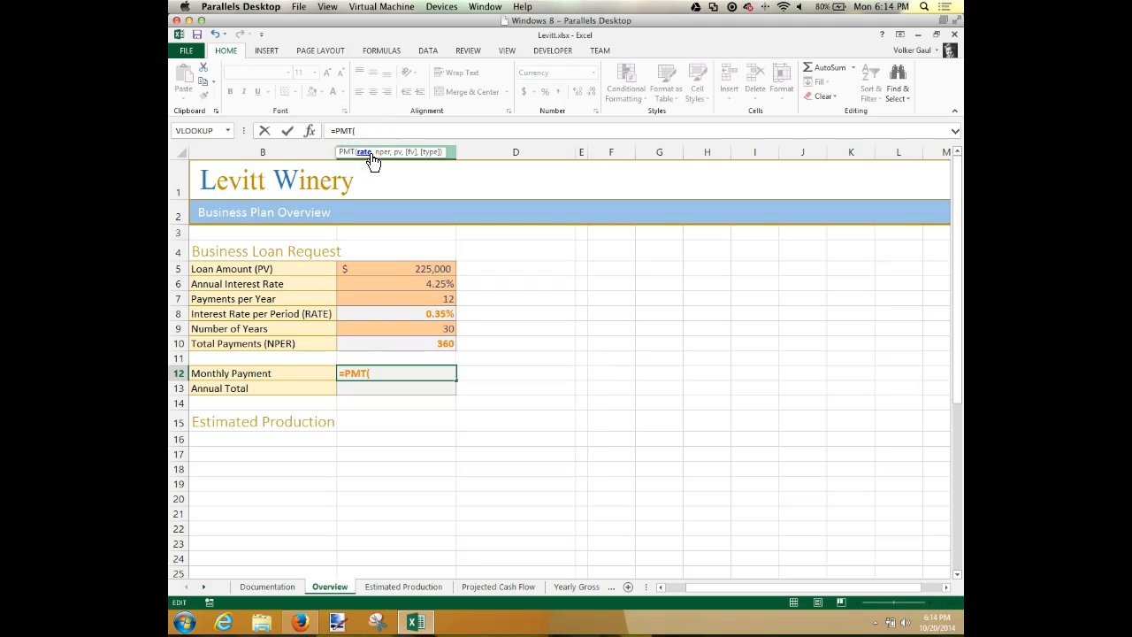
left_click(379, 152)
left_click(310, 131)
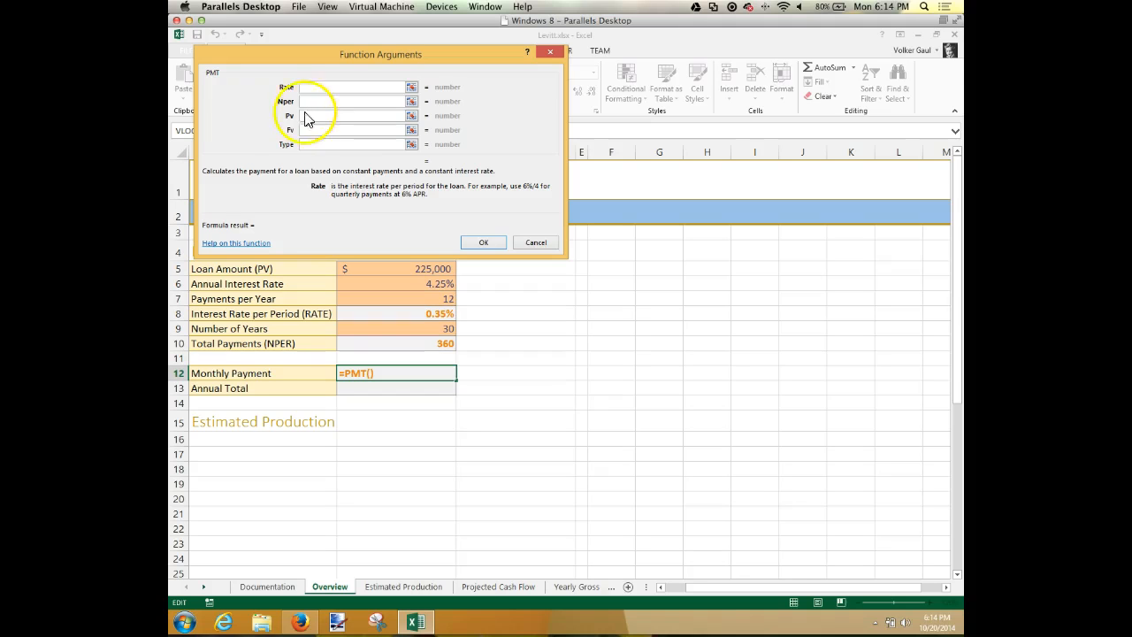
left_click_drag(365, 51, 645, 206)
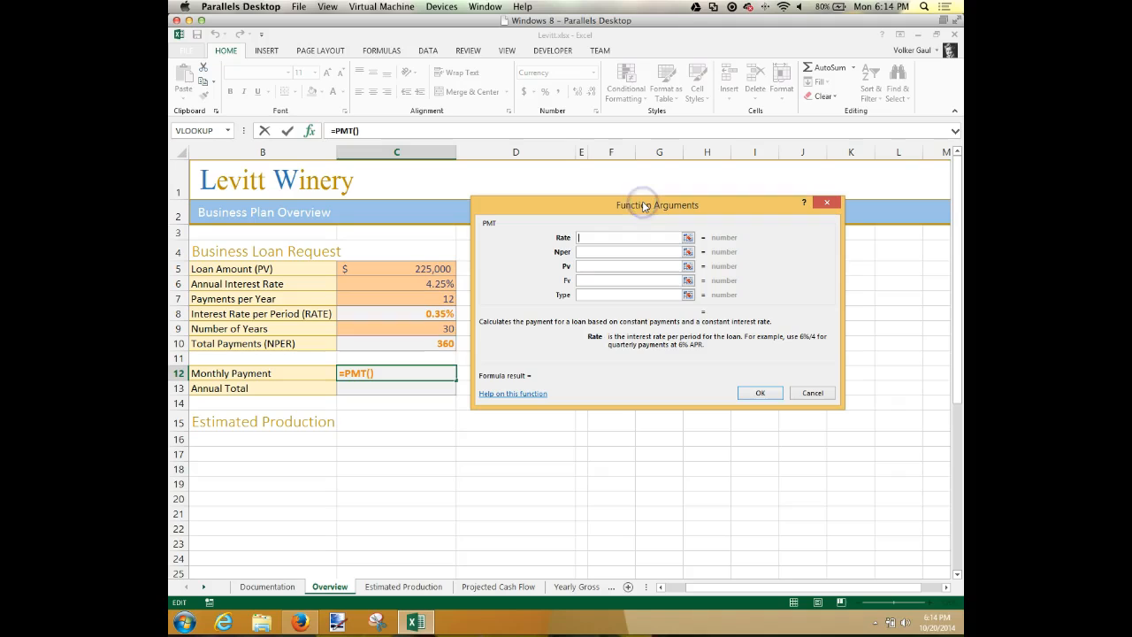
left_click(639, 235)
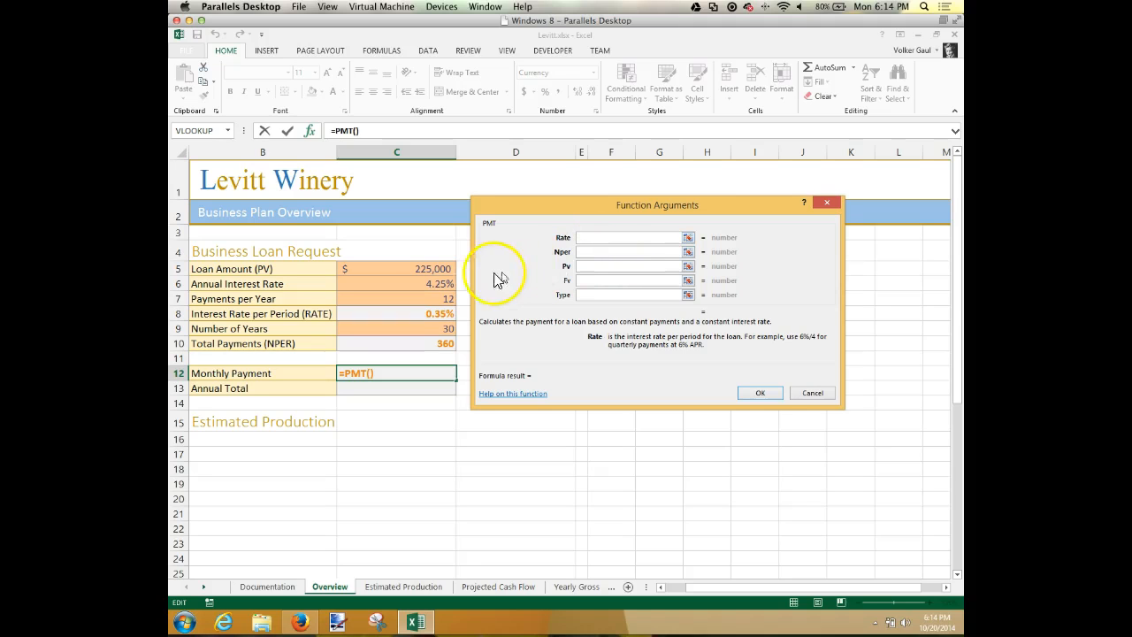
left_click(435, 281)
type("/12")
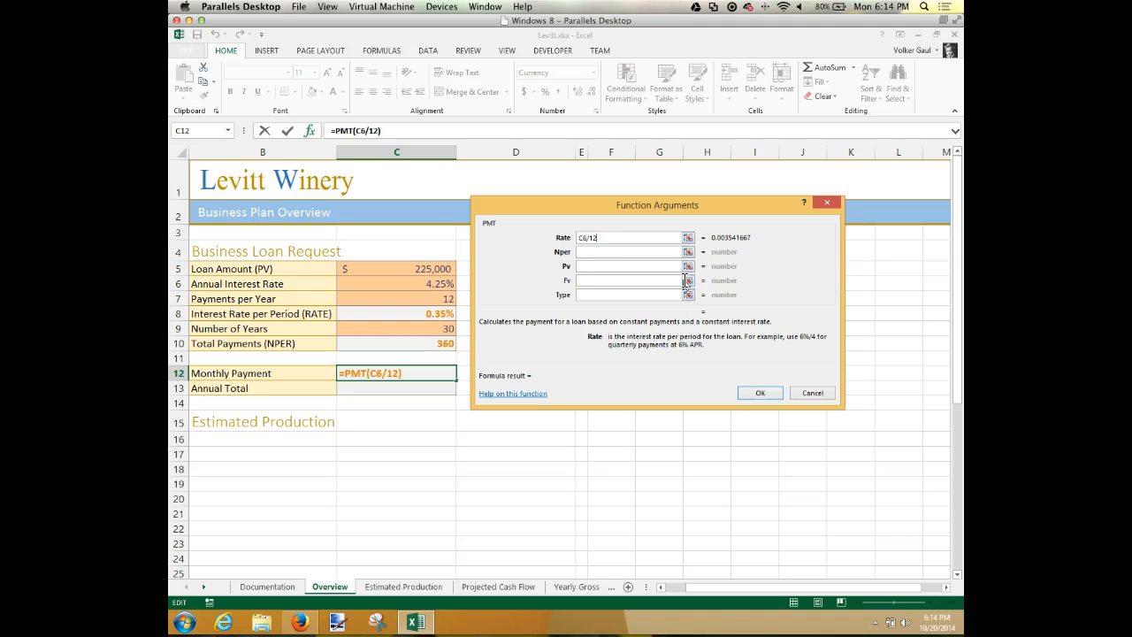
key("BackSpace")
key("BackSpace")
key("BackSpace")
key("BackSpace")
key("BackSpace")
Set the PMT function's Rate argument to C8 and its Nper argument to C10.
left_click(435, 313)
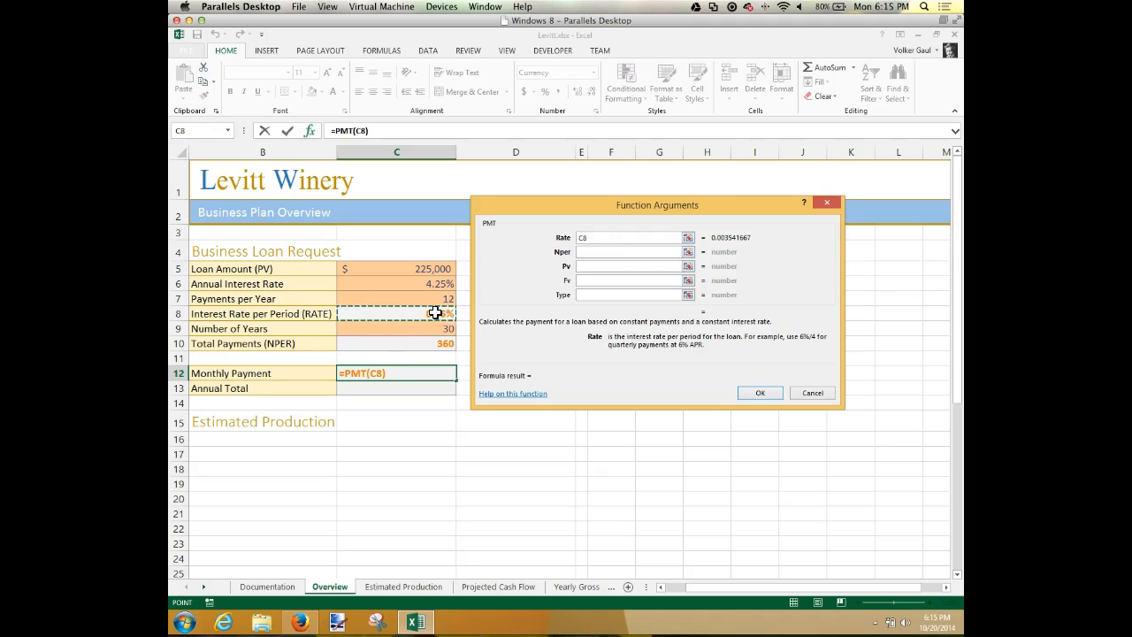
left_click(619, 250)
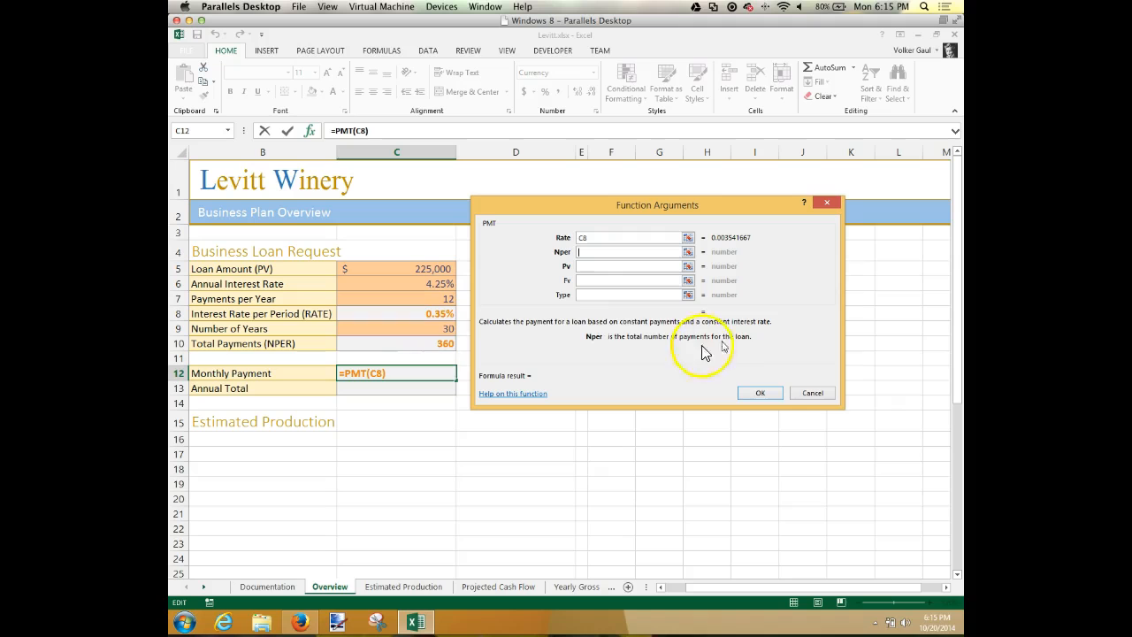
left_click(430, 341)
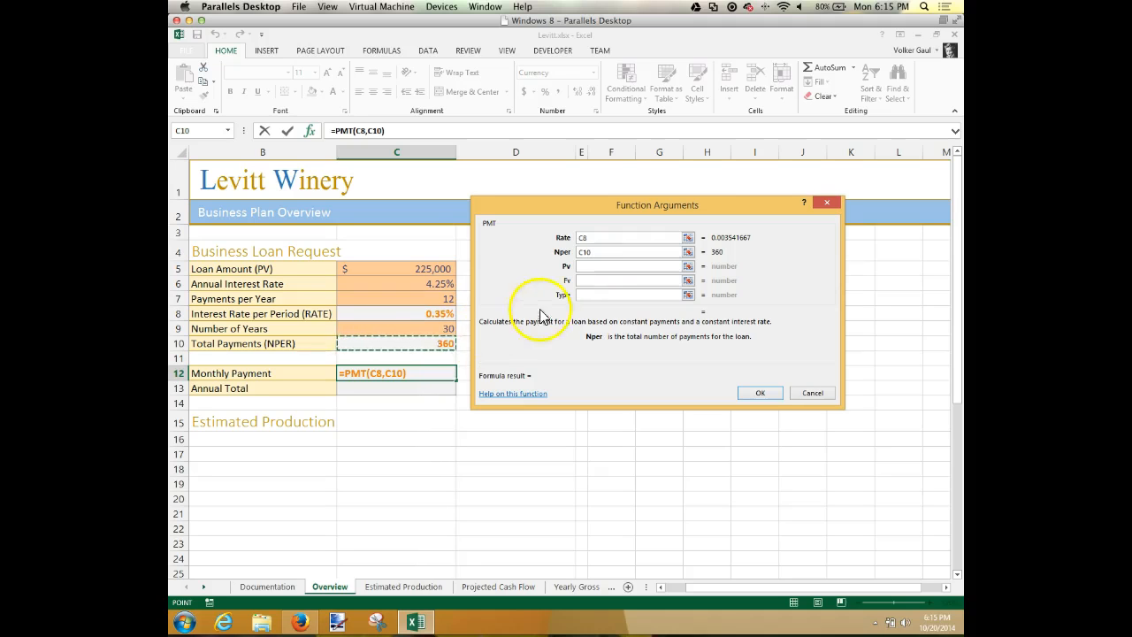
Set the PMT function's Pv argument to -C5 and insert the completed formula in C12.
left_click(608, 267)
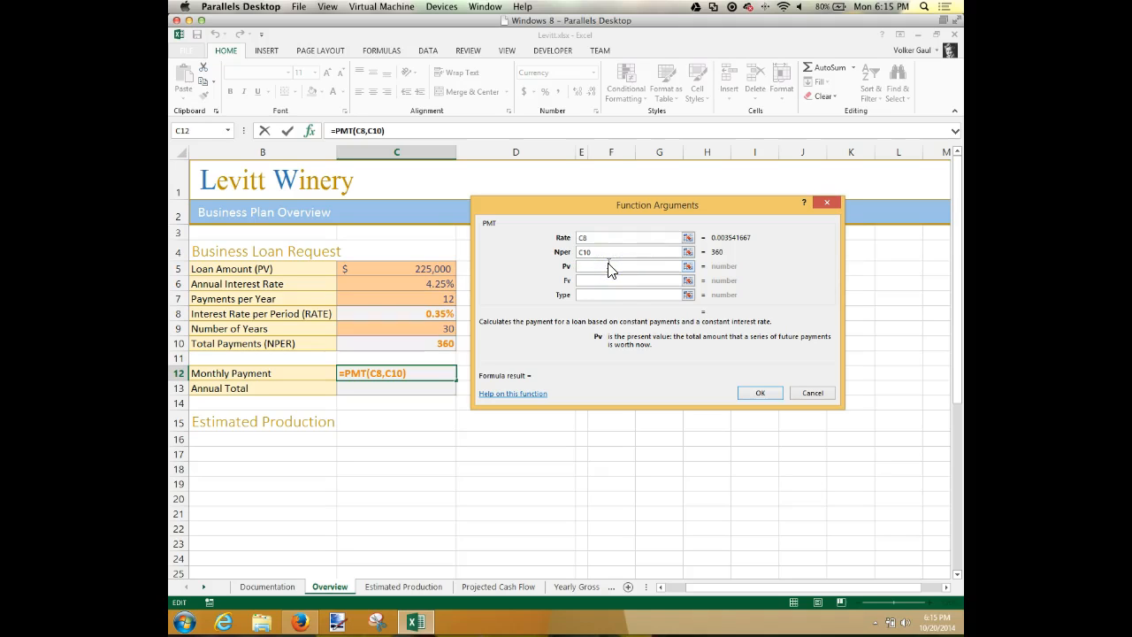
left_click(441, 269)
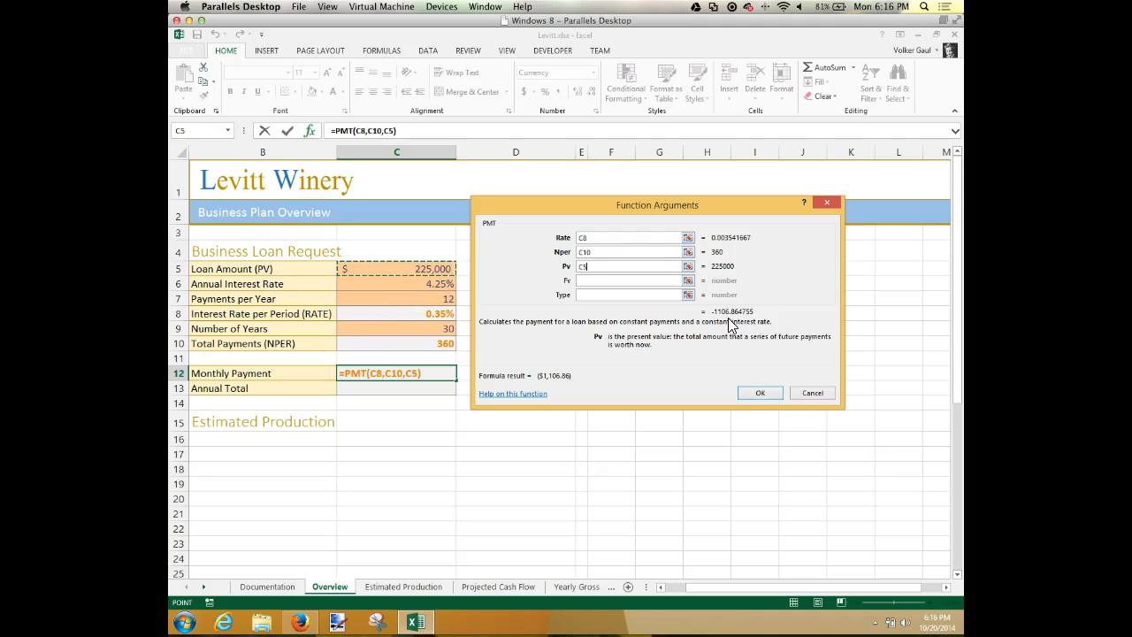
left_click(580, 267)
type("-")
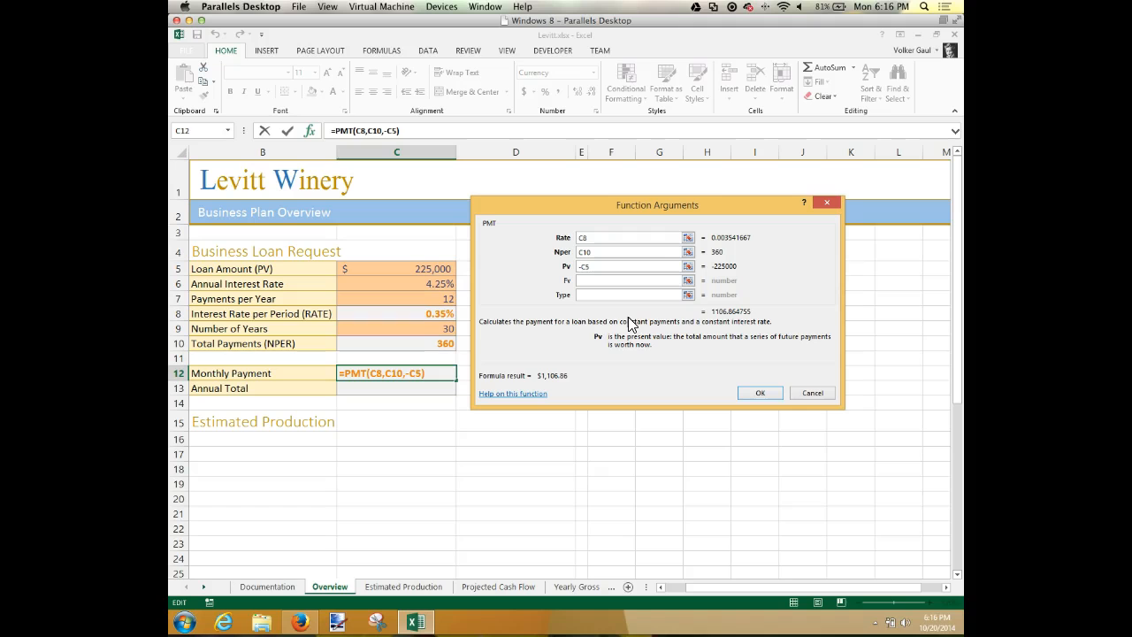
left_click(674, 364)
left_click(766, 394)
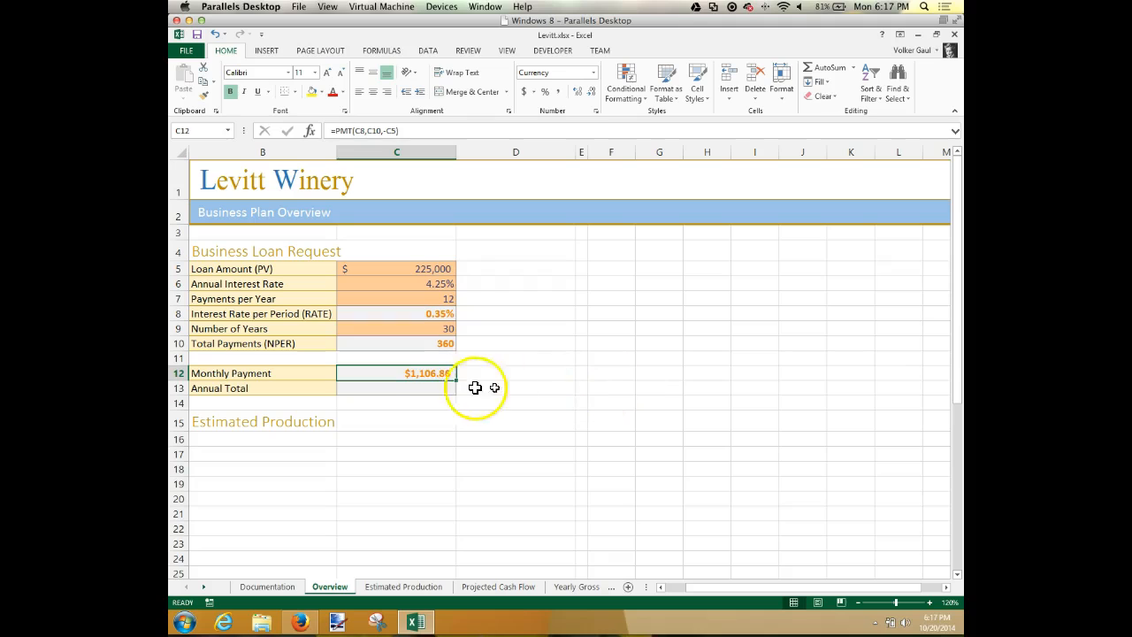
Calculate the Annual Total in C13 with the formula =C12*C10.
left_click(433, 391)
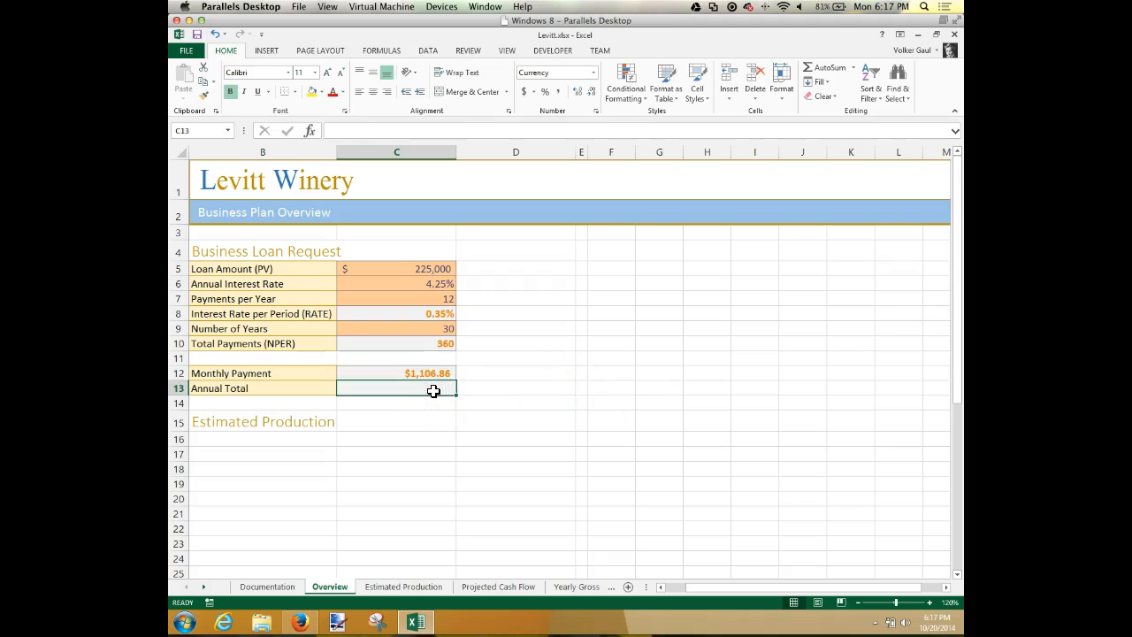
type("=")
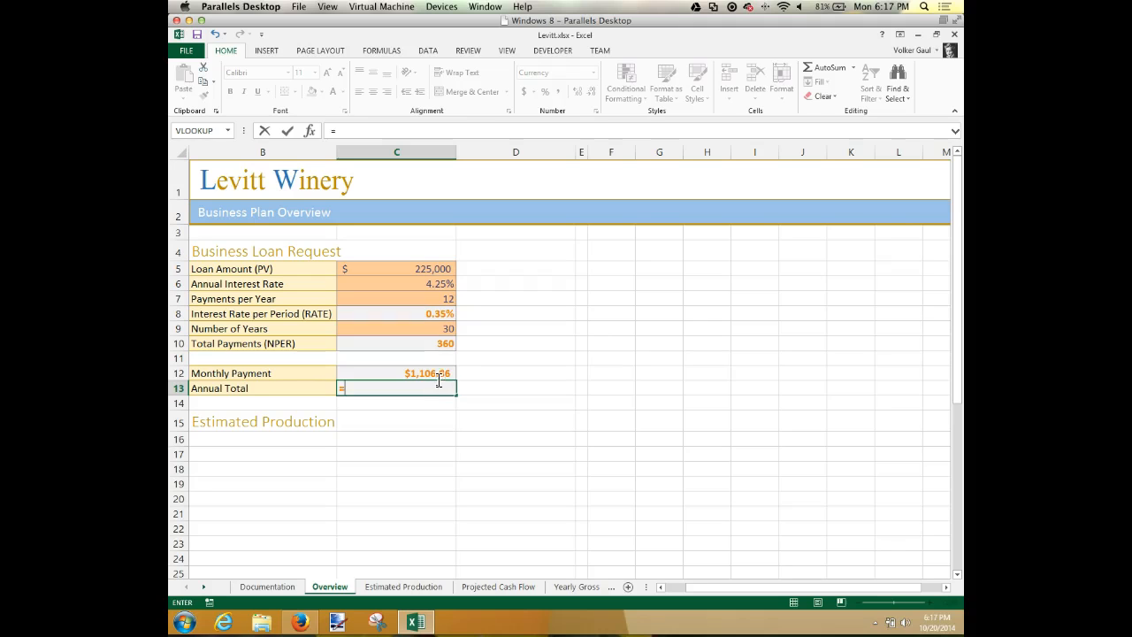
left_click(436, 374)
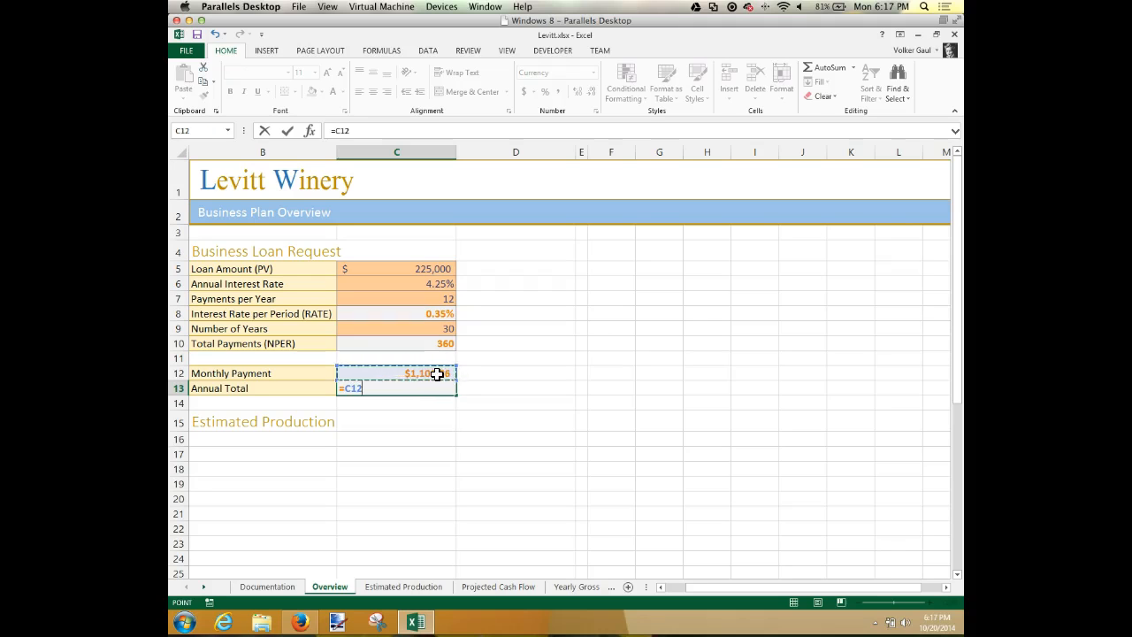
type("*")
left_click(431, 343)
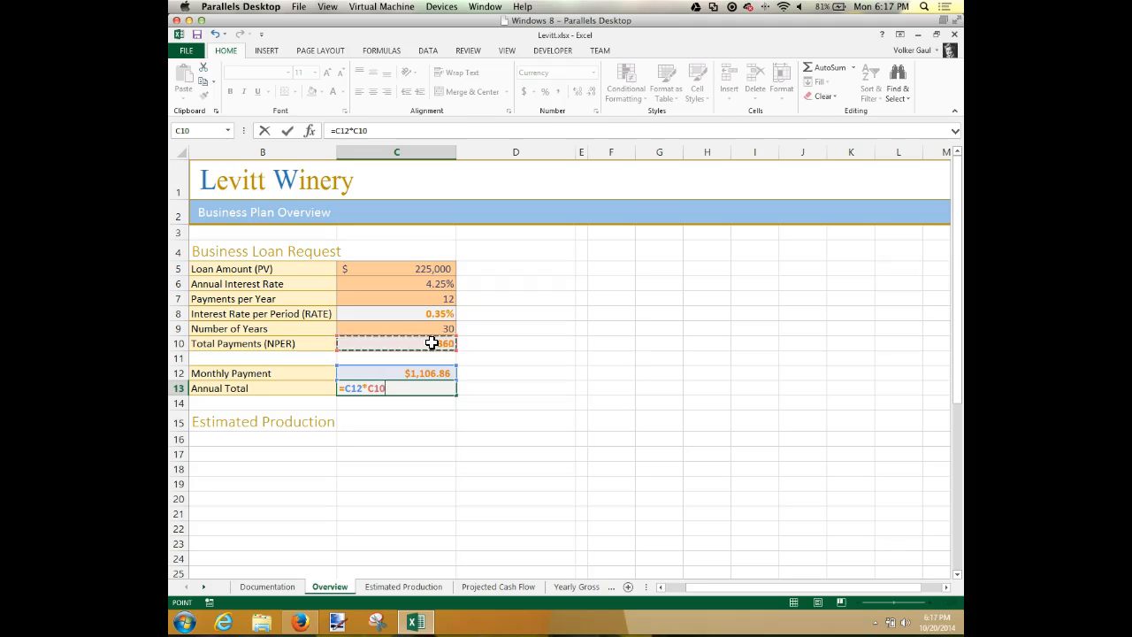
key("Return")
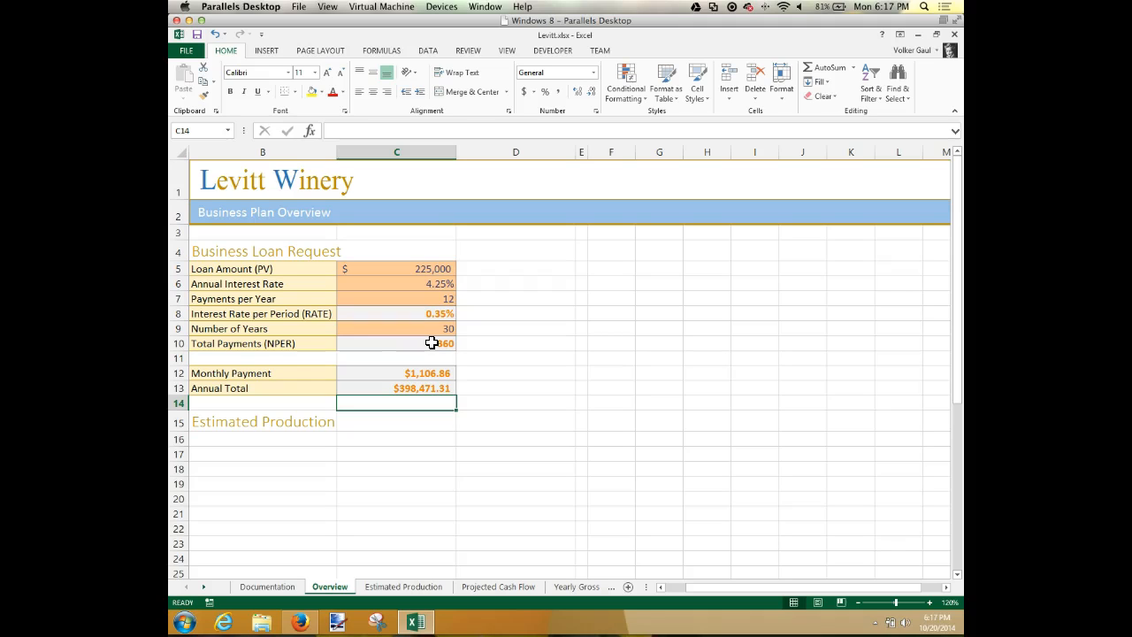
Change the Payments per Year in C7 to 26.
left_click(416, 386)
left_click(433, 298)
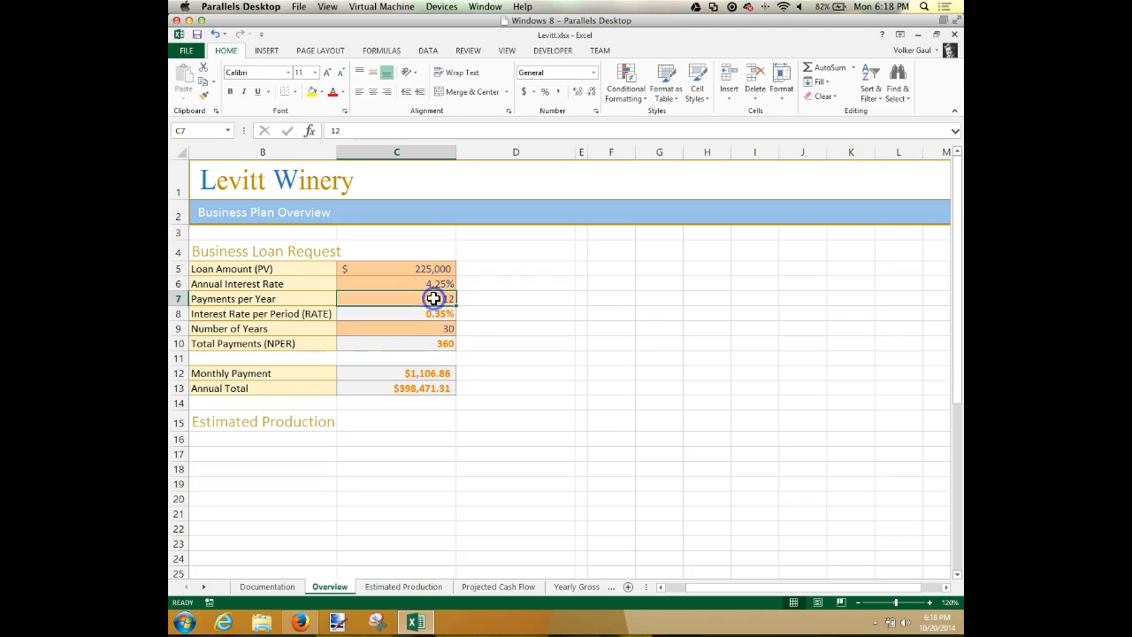
type("2")
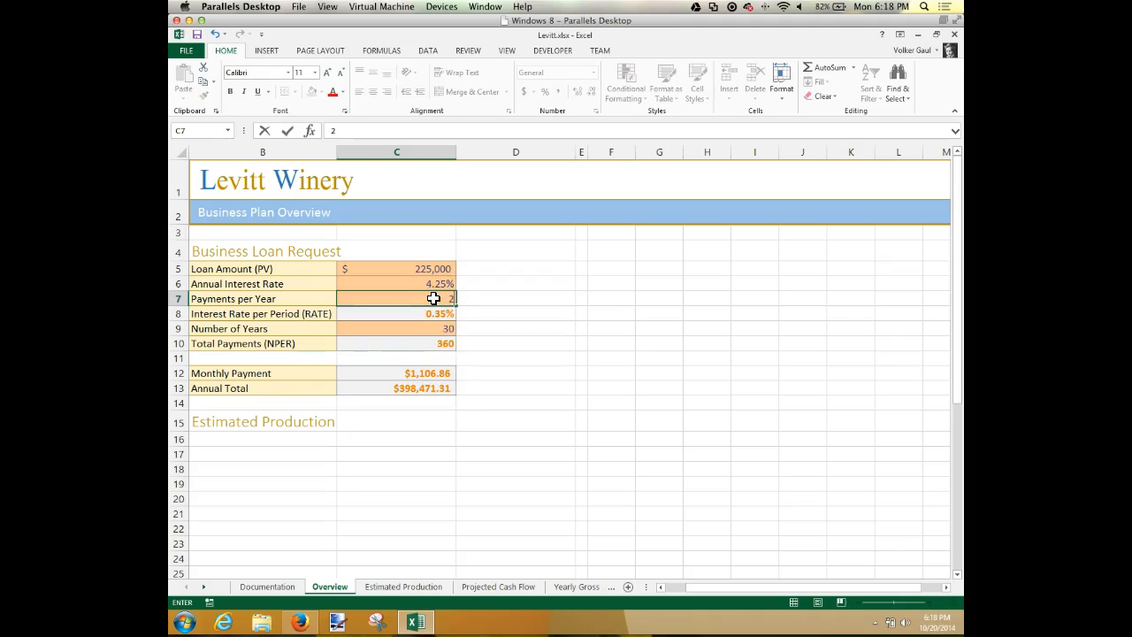
type("6")
key("Return")
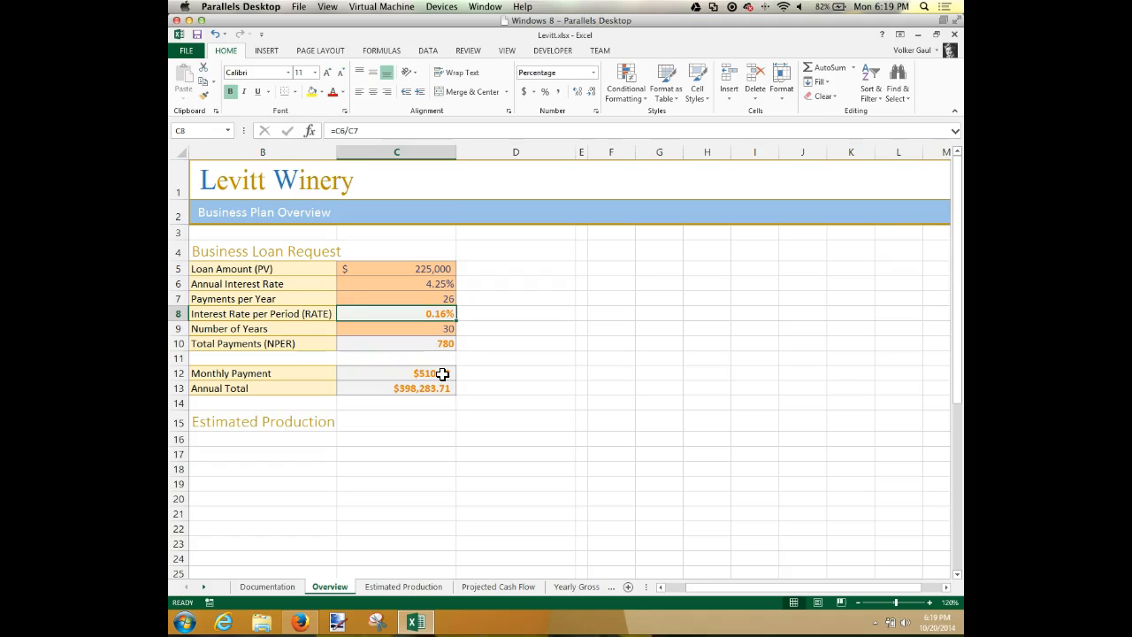
Change the Loan Amount in C5 to 310000 and the Annual Interest Rate in C6 to 8%.
left_click(429, 265)
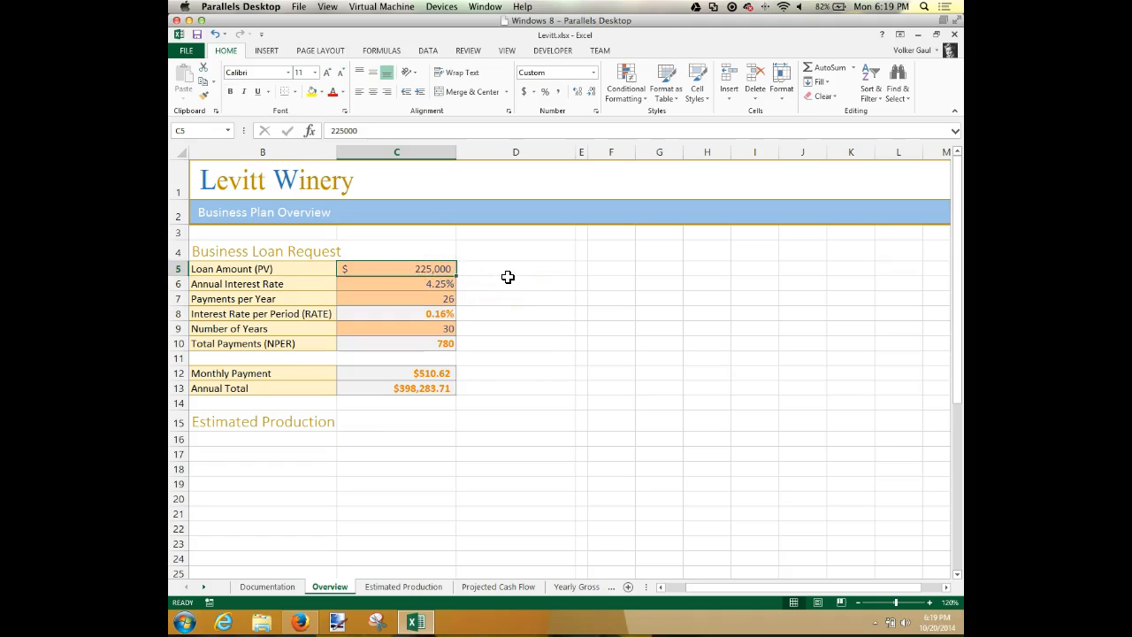
type("310000")
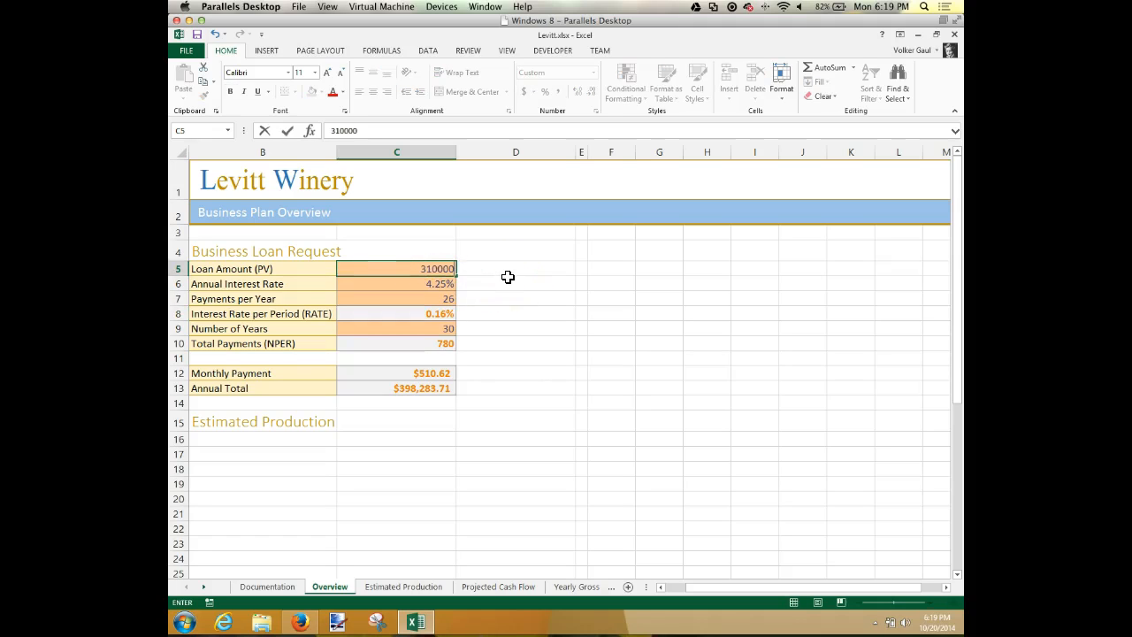
left_click(434, 283)
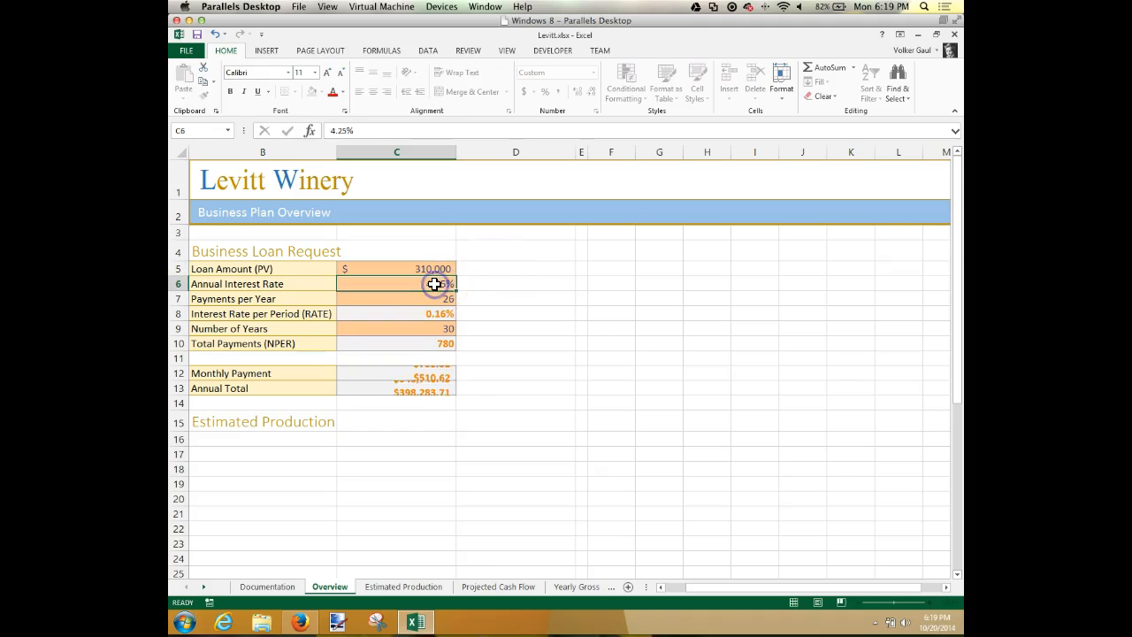
type("8")
key("Return")
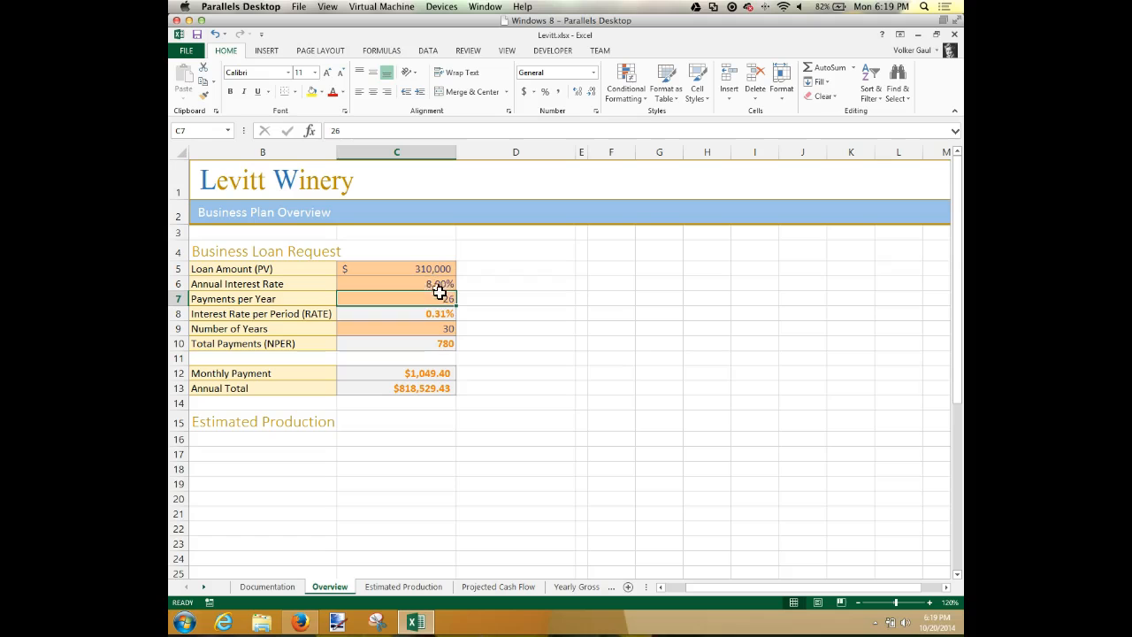
Set the Payments per Year in C7 to 12 and the Number of Years in C9 to 10.
type("12")
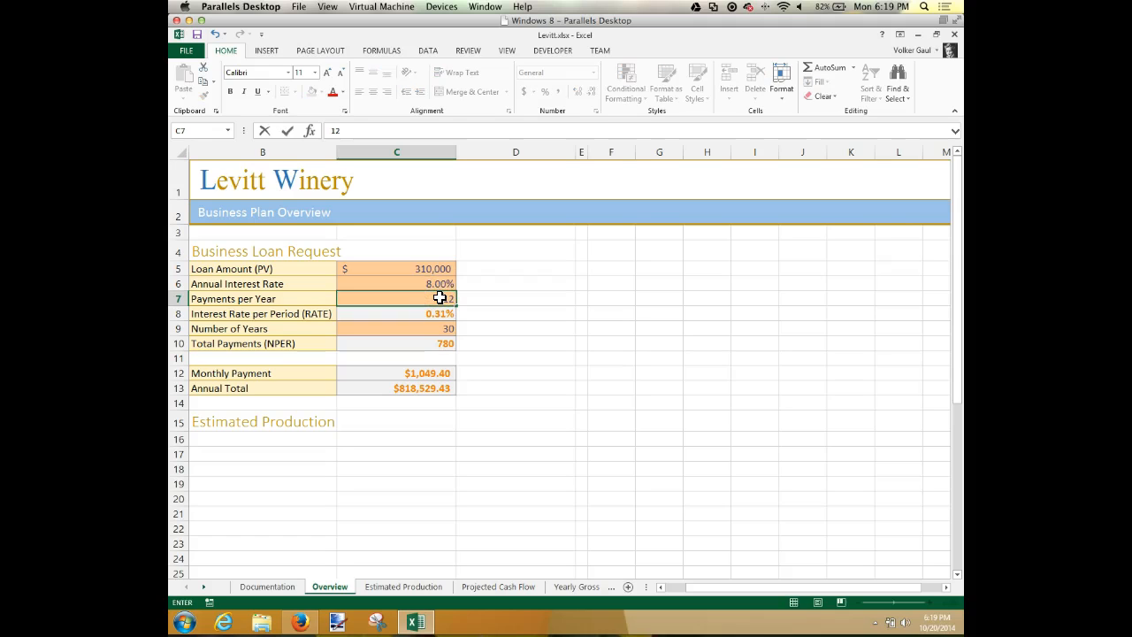
key("Return")
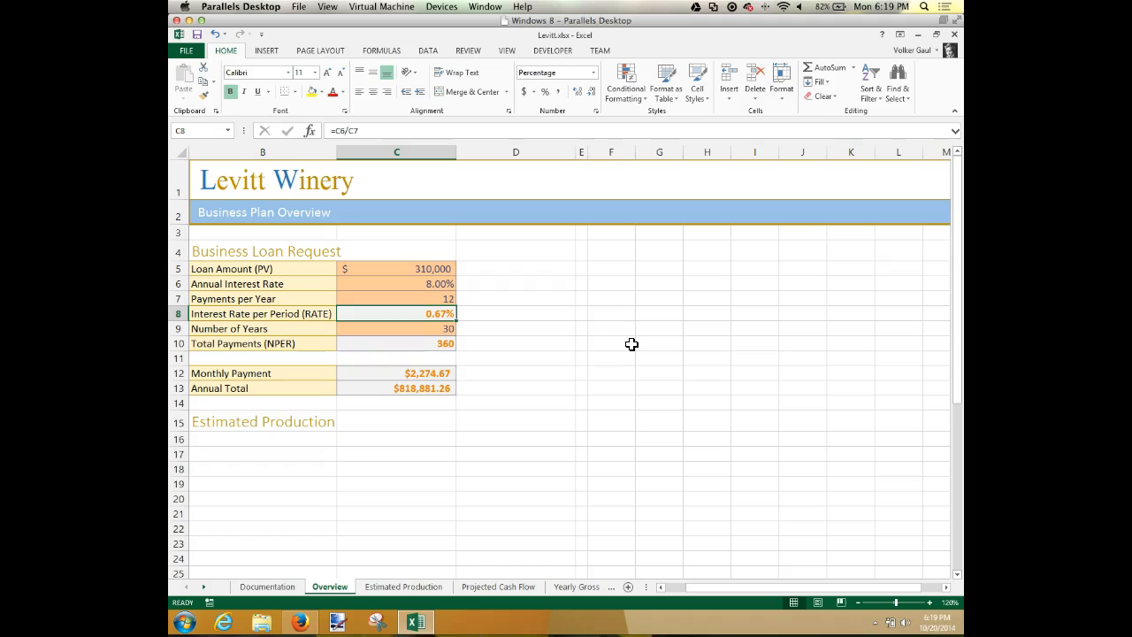
left_click(447, 328)
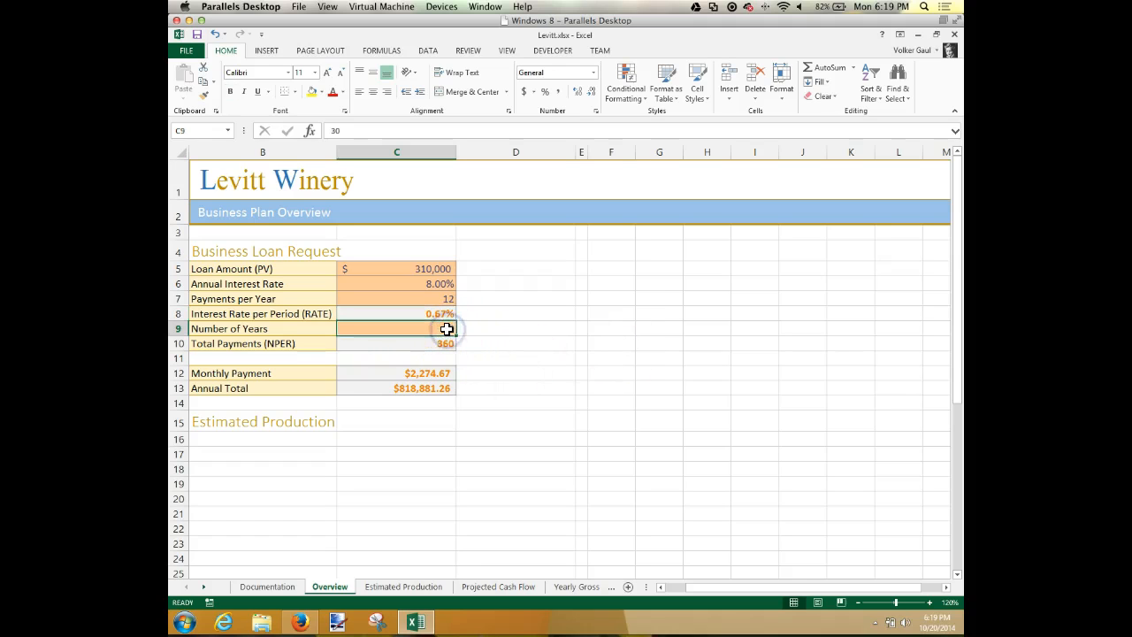
type("10")
key("Return")
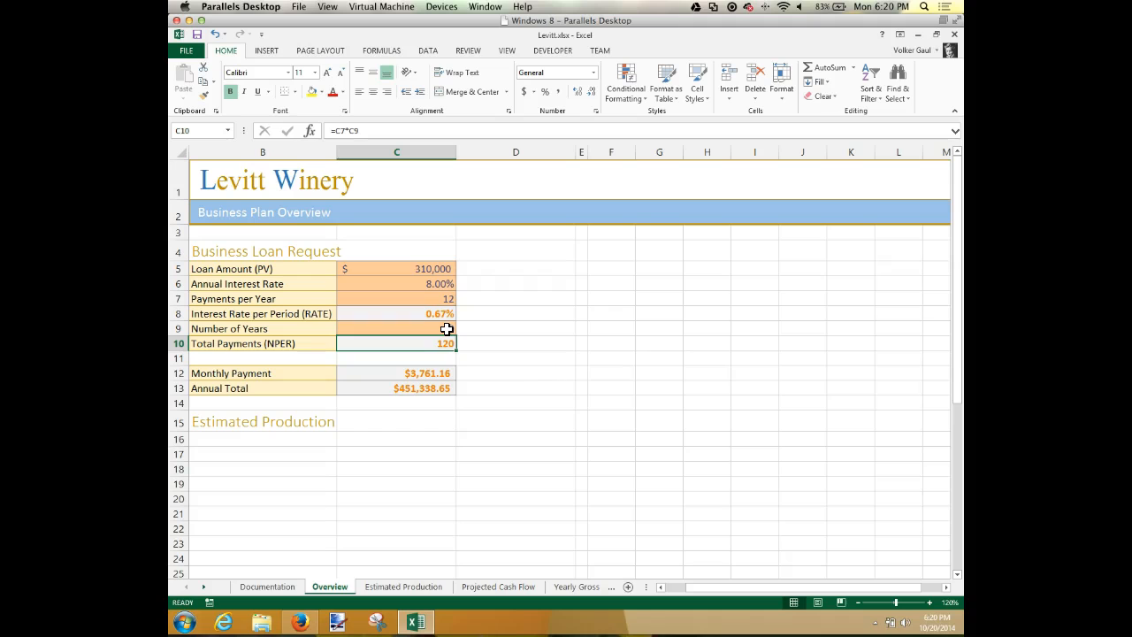
Enter 45000 as the Year 1 Loan Repayment in C17 of the Projected Cash Flow sheet.
left_click(500, 587)
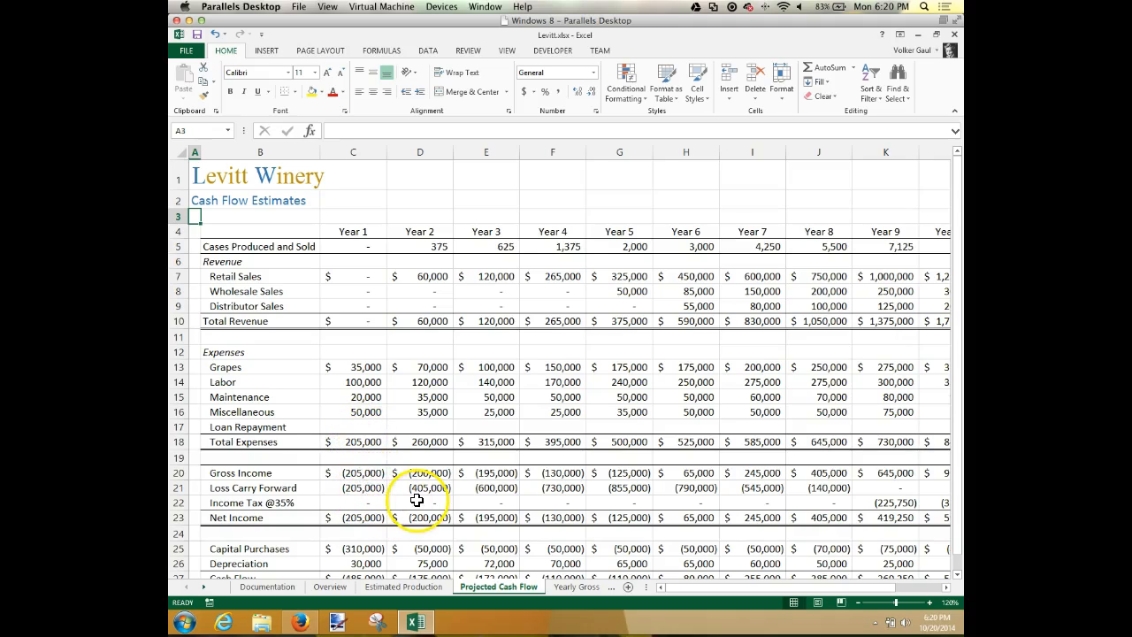
left_click(356, 426)
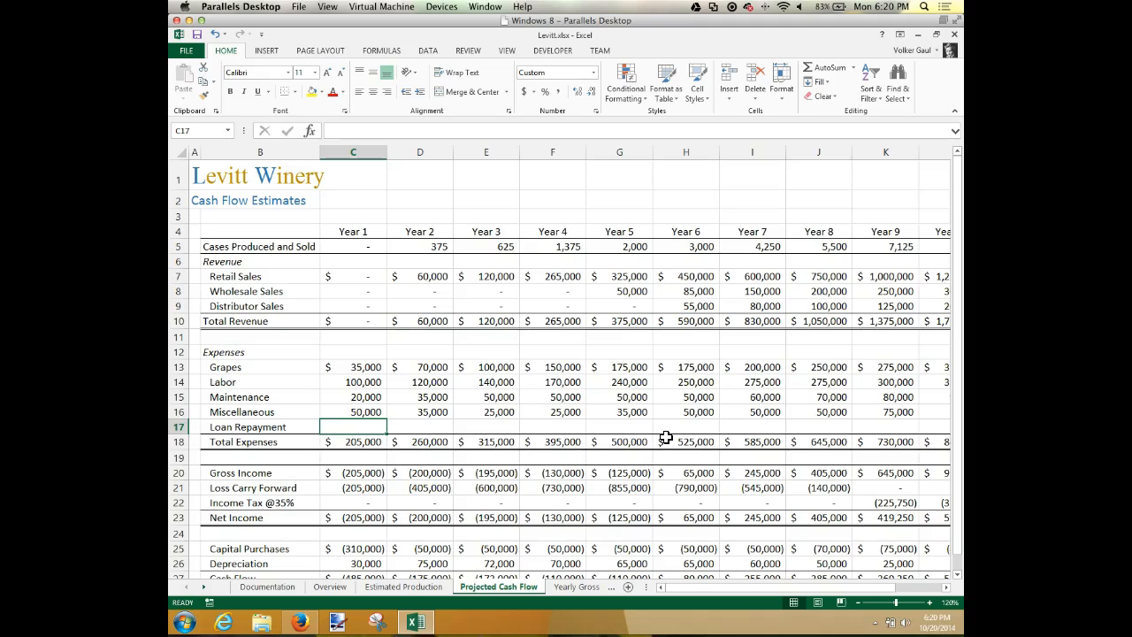
type("45000")
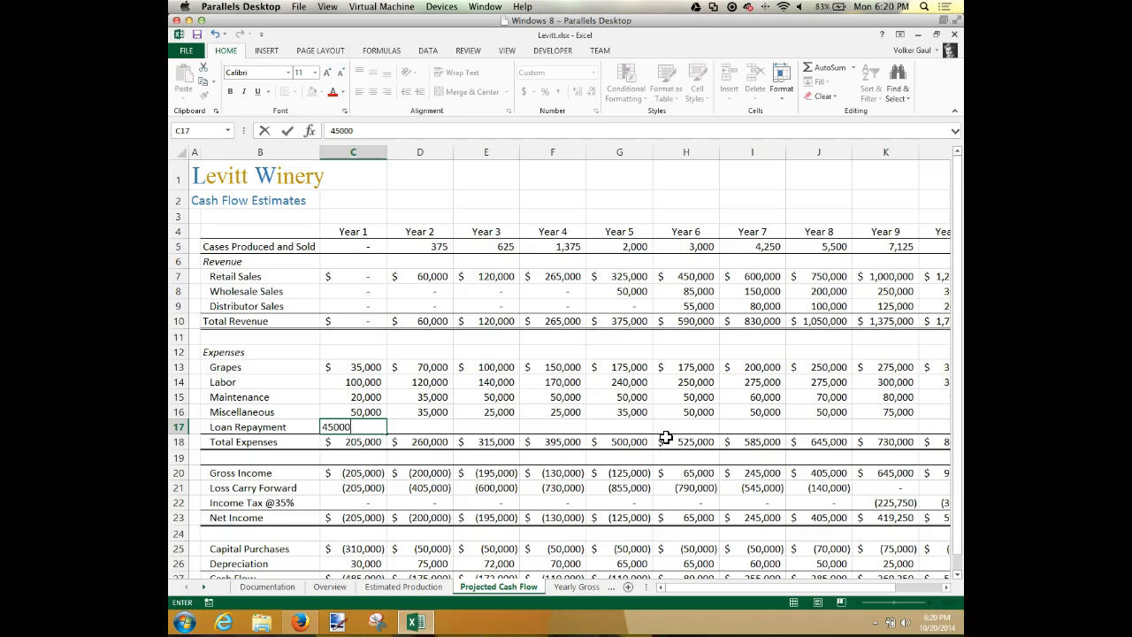
key("Return")
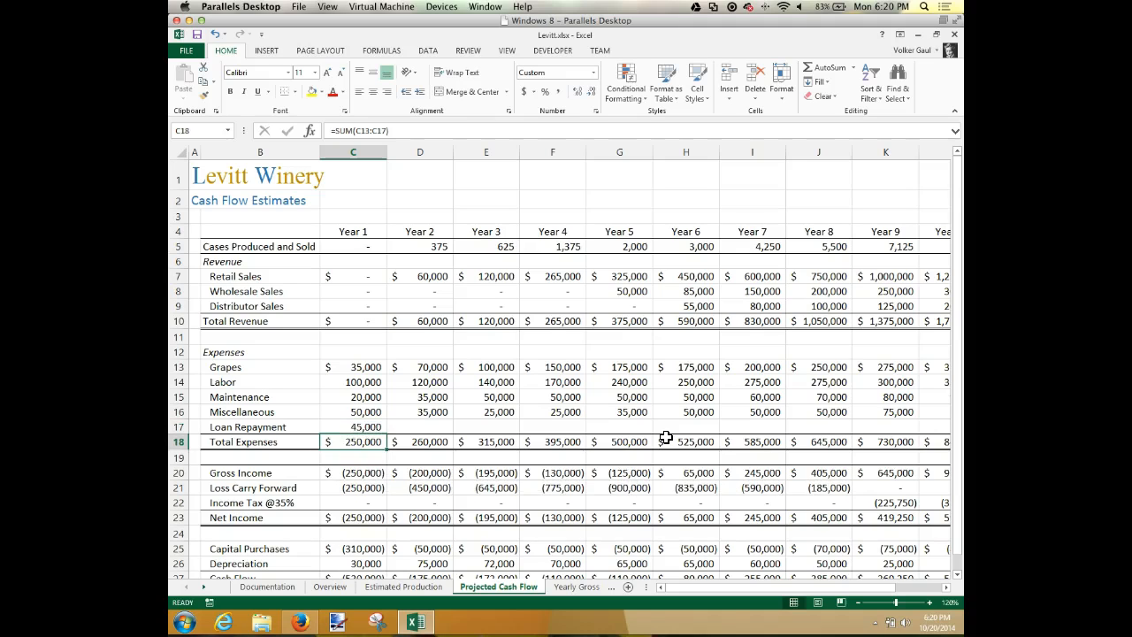
Copy the Loan Repayment from C17 across D17:L17 for Years 2 through 10.
left_click(368, 423)
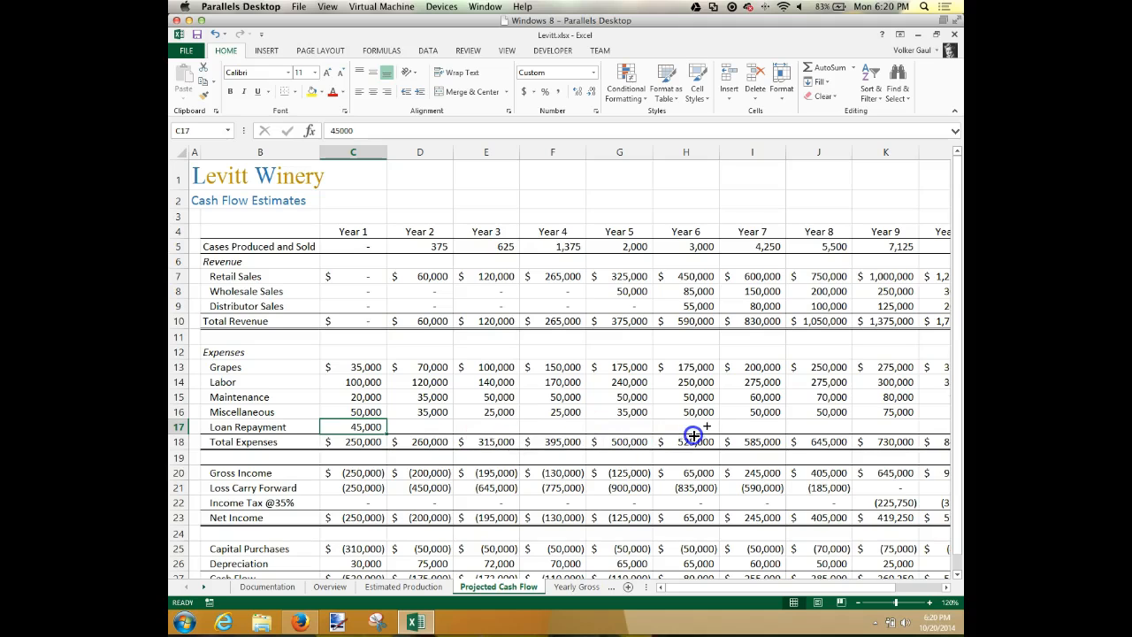
left_click_drag(387, 434, 694, 435)
left_click_drag(386, 433, 513, 434)
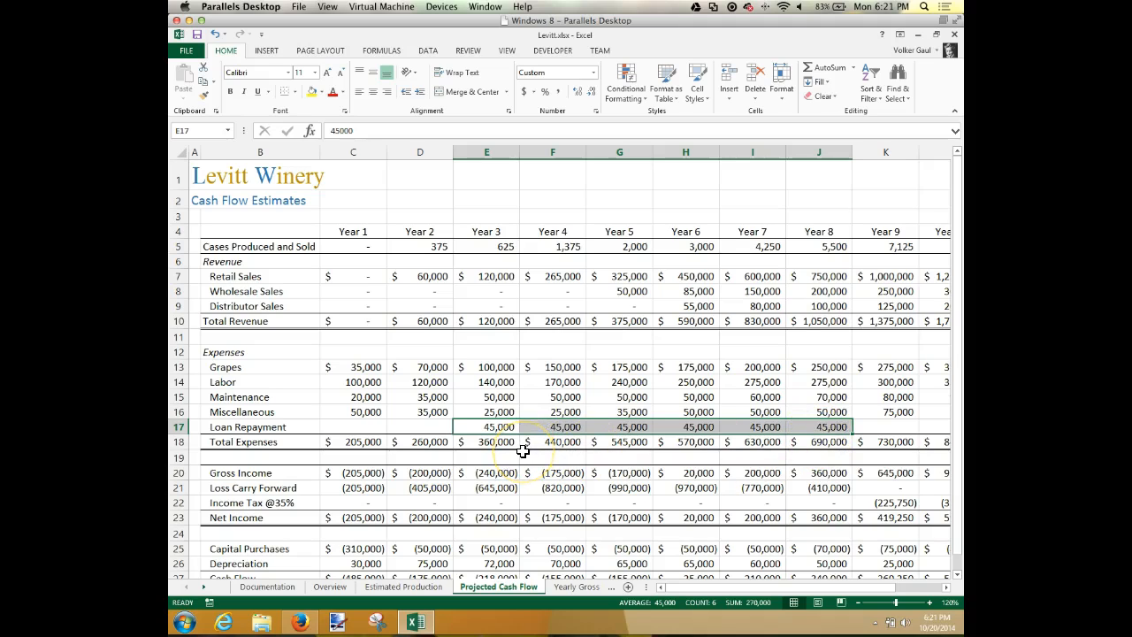
key("ctrl+z")
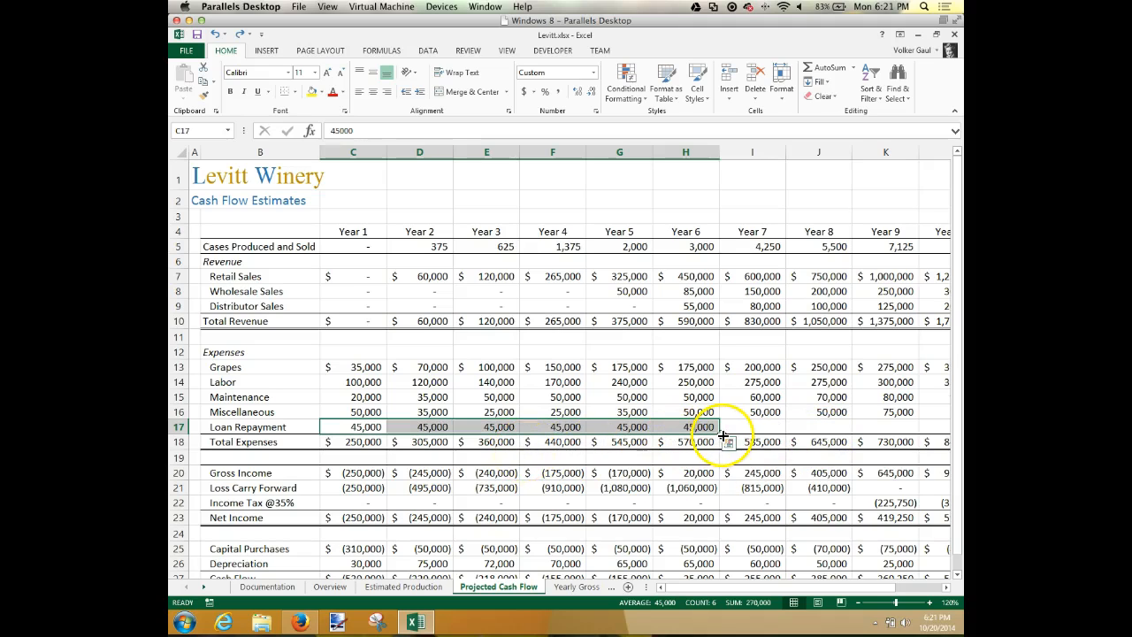
left_click_drag(723, 435, 839, 427)
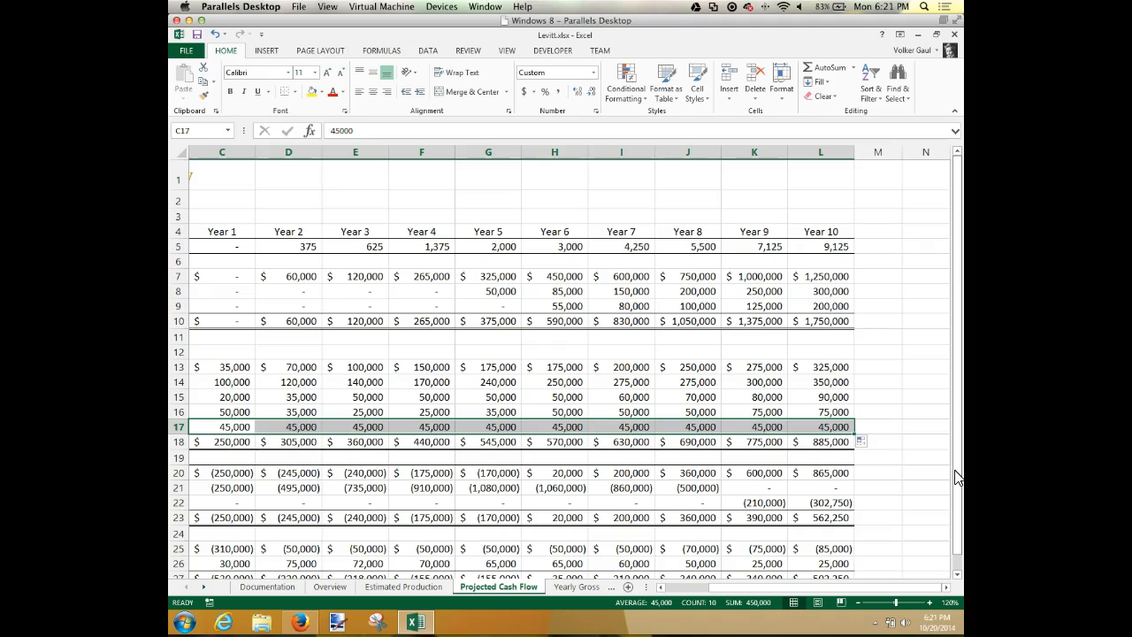
Switch to the CourseSmart textbook in Firefox and read ahead to the Creating a Chart section on page EX 197.
left_click(300, 623)
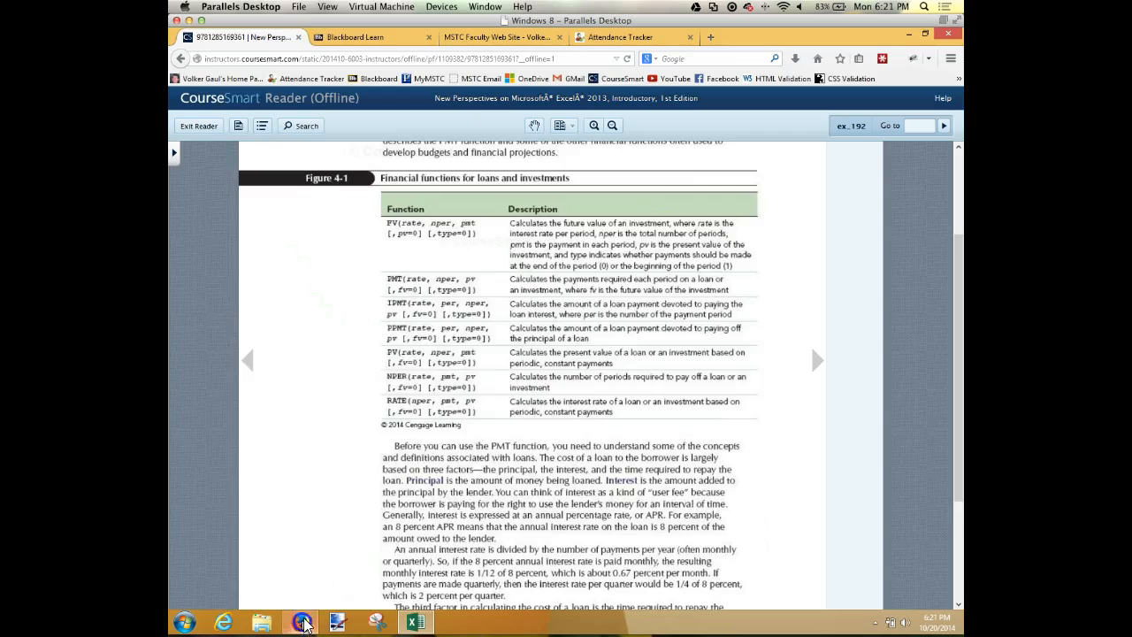
left_click(817, 363)
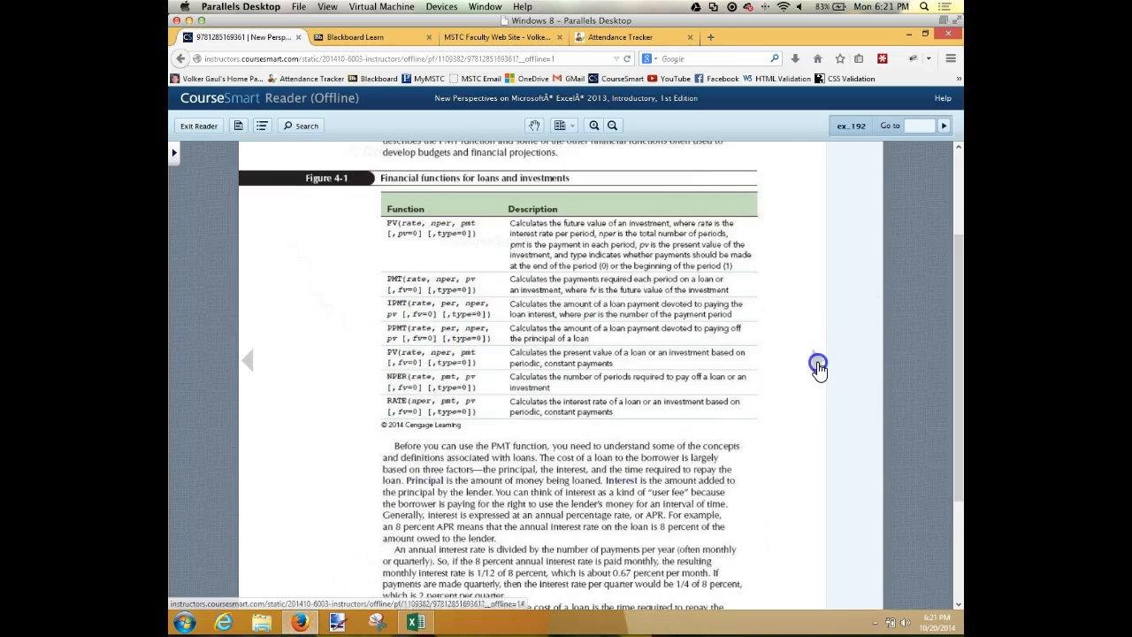
left_click(817, 363)
left_click(817, 364)
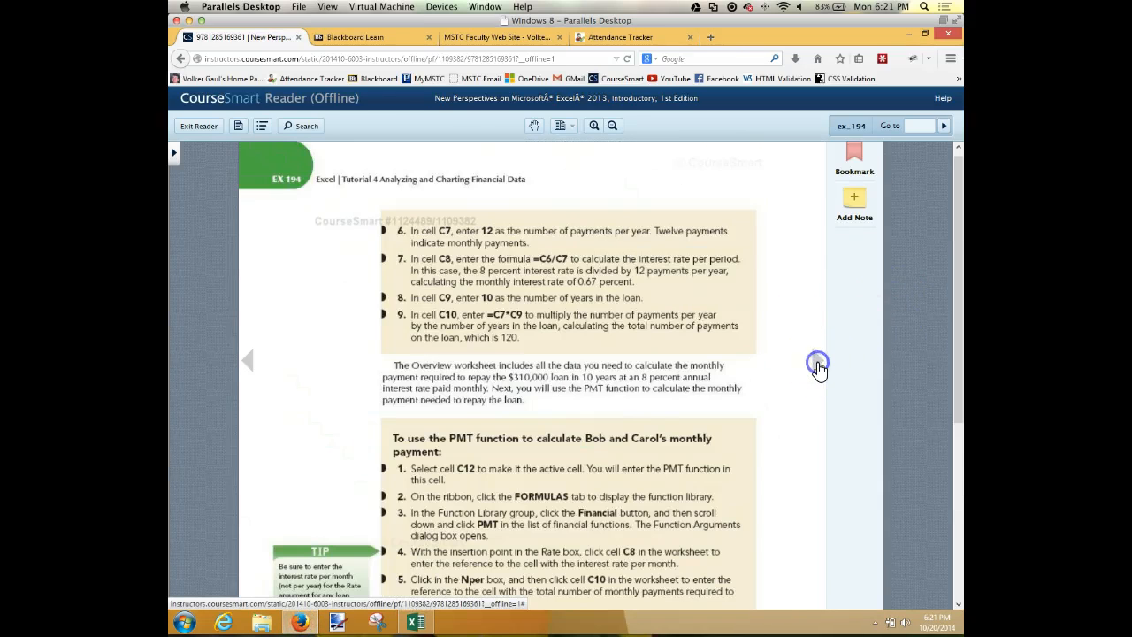
left_click(817, 363)
left_click(817, 364)
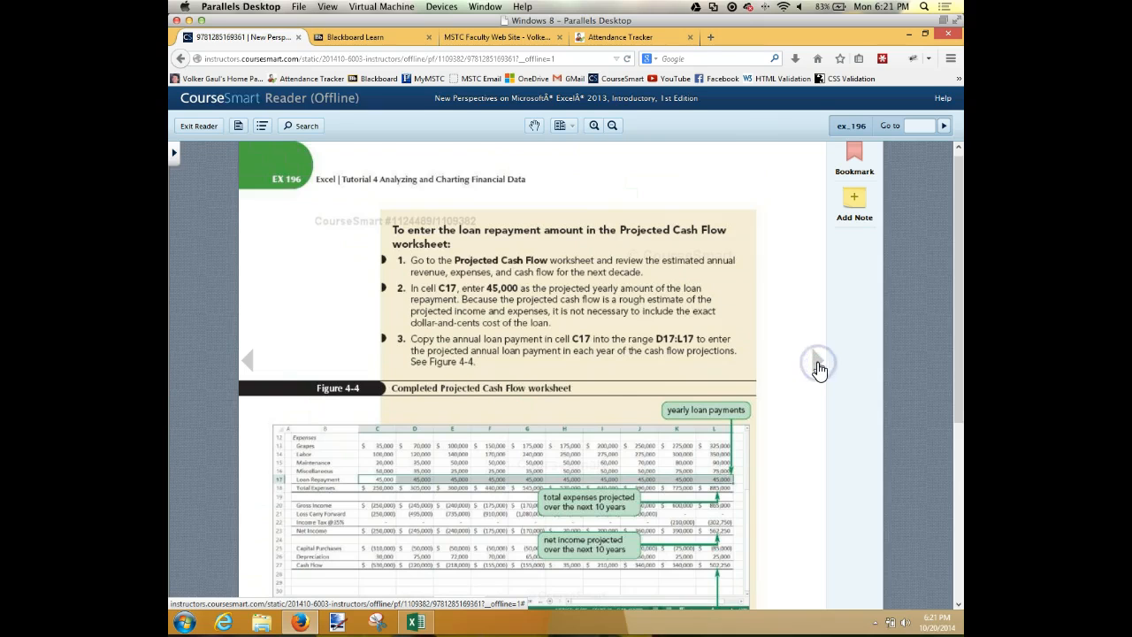
left_click(817, 363)
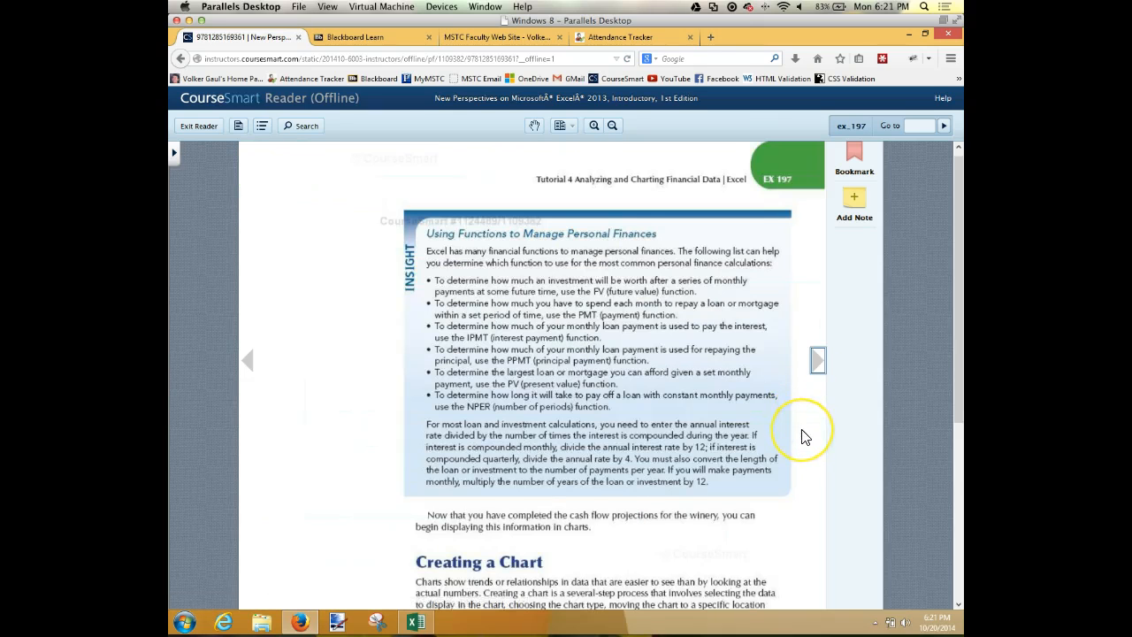
scroll(805, 437, "down", 3)
scroll(805, 436, "down", 5)
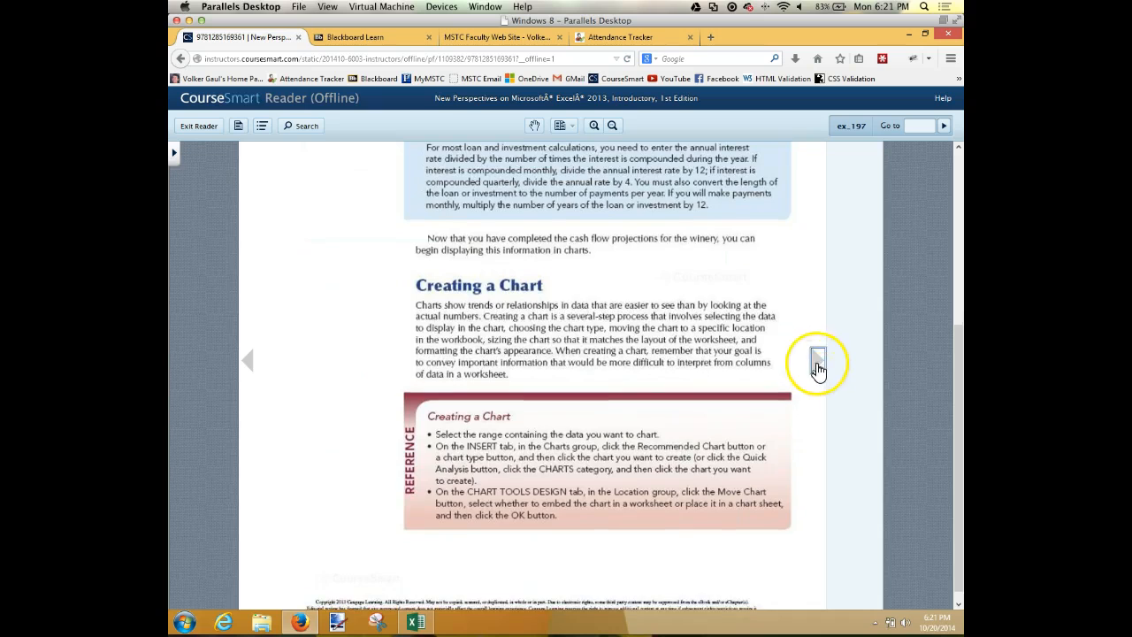
Review the textbook pages on selecting a chart's data source and on the Excel chart types in Figure 4-6.
left_click(816, 364)
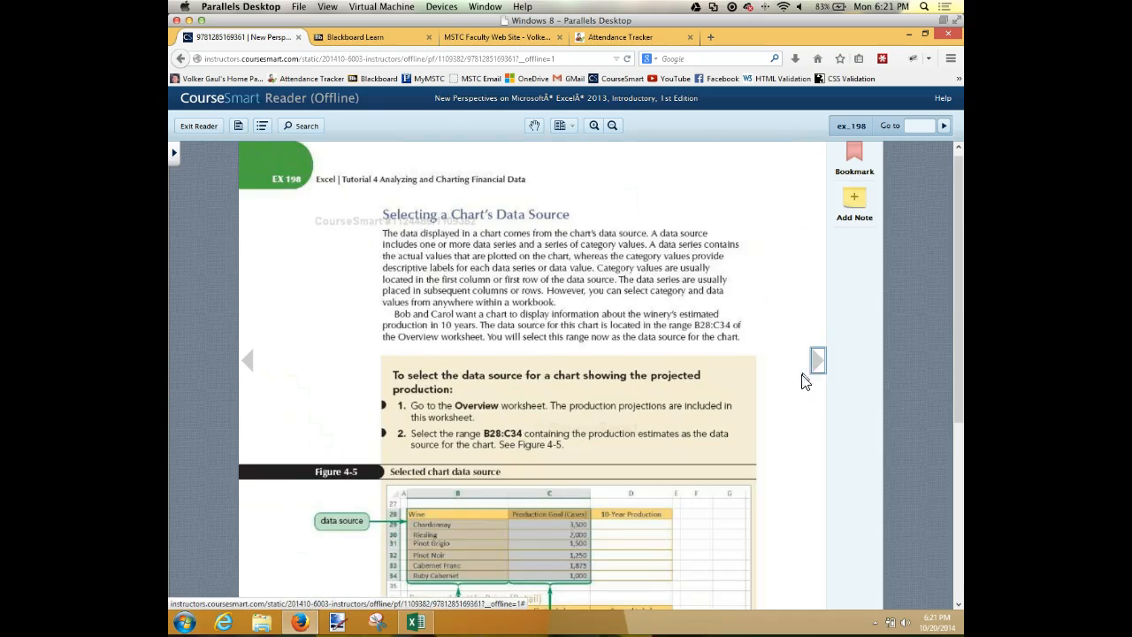
scroll(767, 416, "up", 1)
scroll(800, 389, "down", 2)
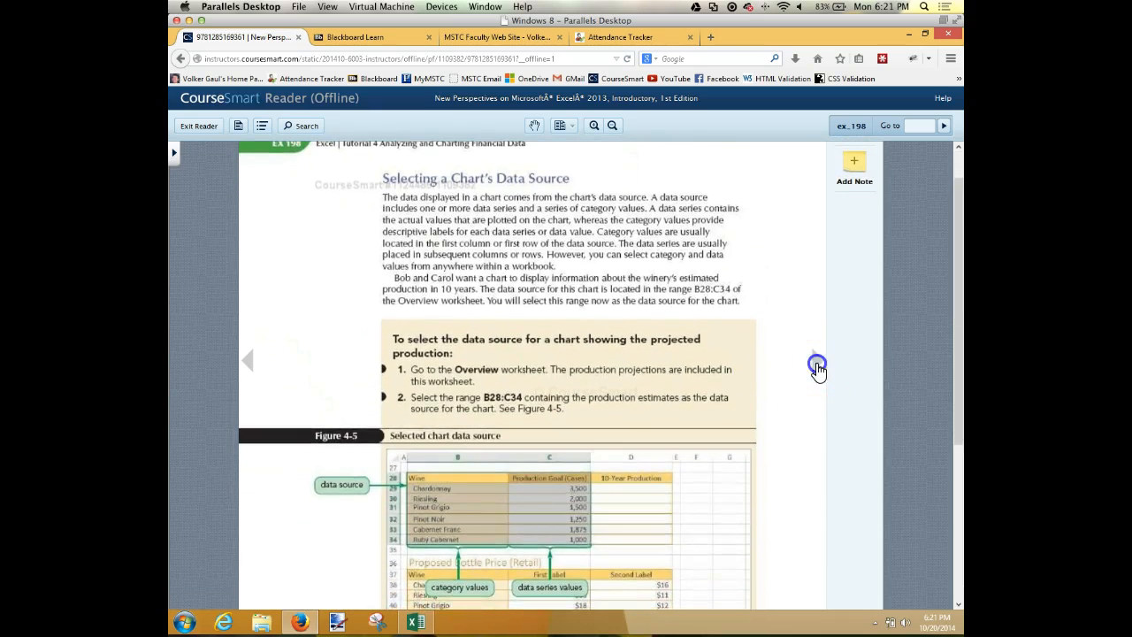
left_click(816, 360)
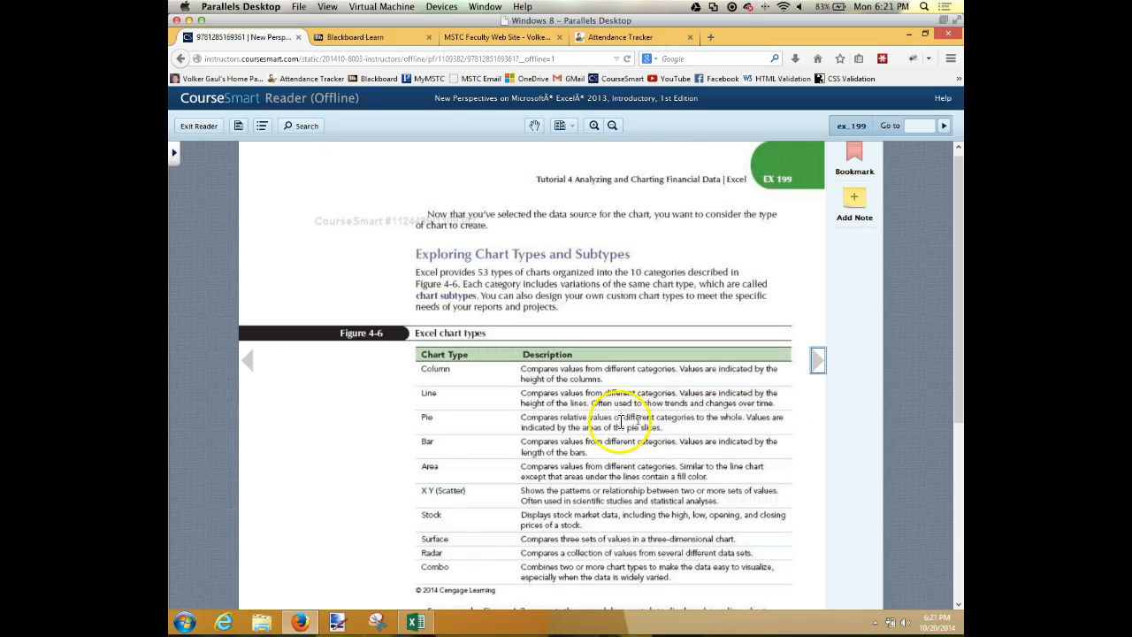
left_click(416, 624)
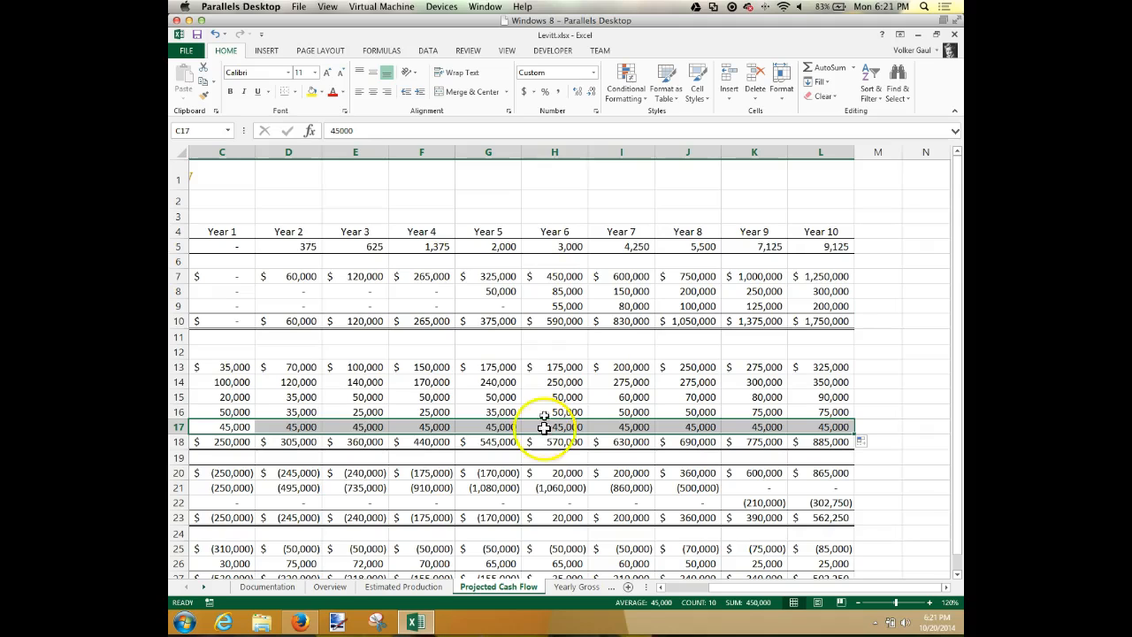
left_click(302, 622)
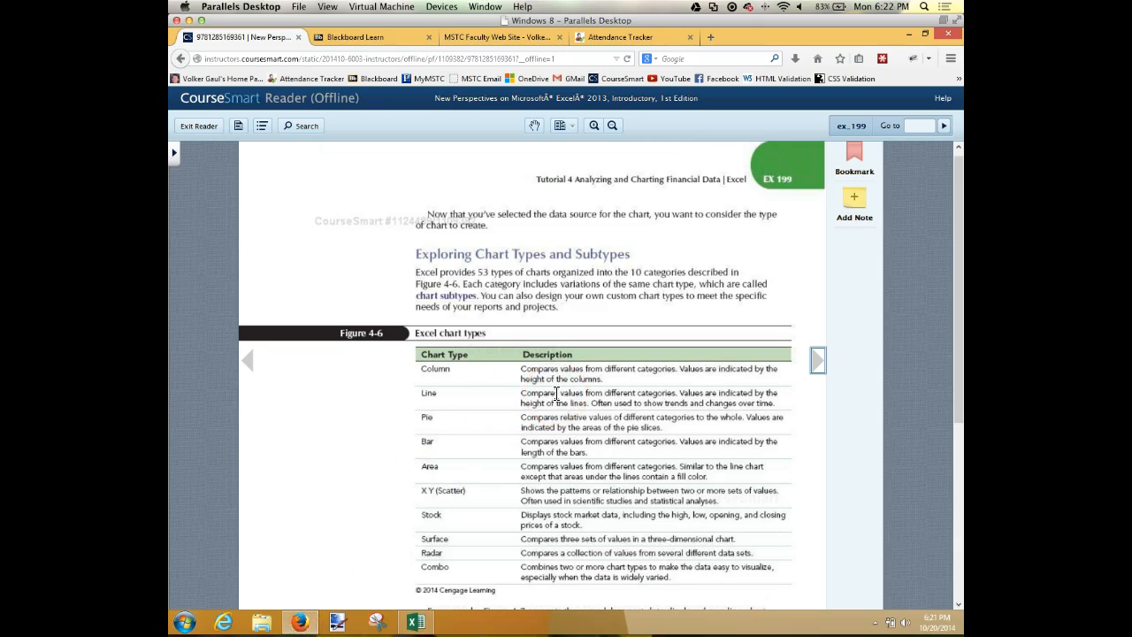
scroll(557, 389, "down", 1)
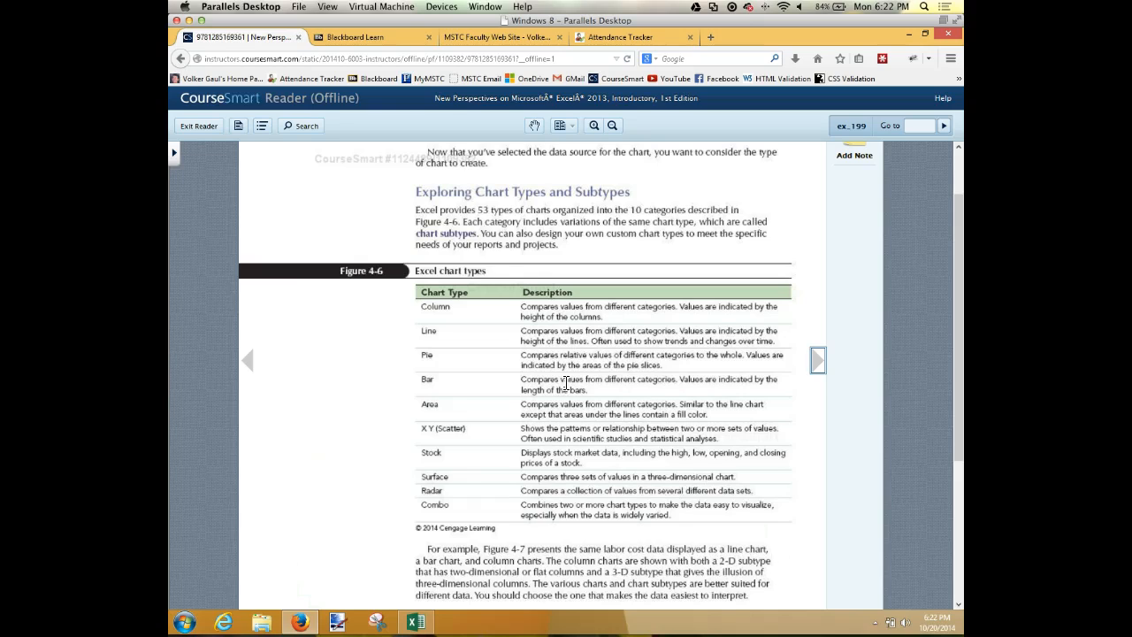
Switch back to Excel and insert a Quick Analysis pie chart of the wine production goals in B28:C34 on the Overview sheet.
left_click(415, 624)
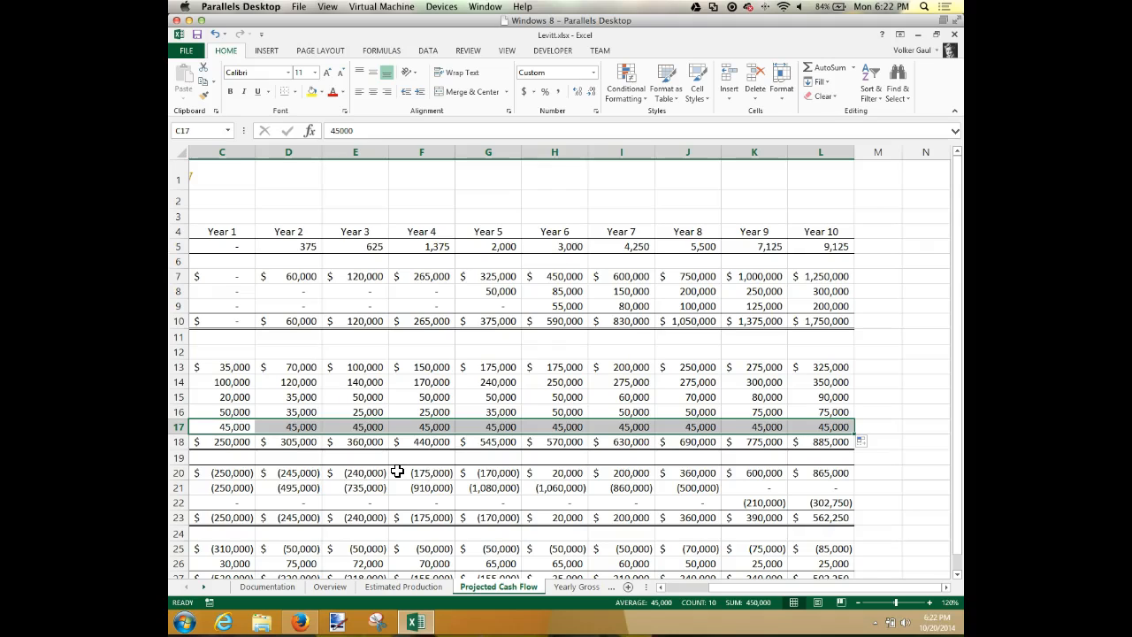
left_click(330, 588)
scroll(294, 525, "down", 5)
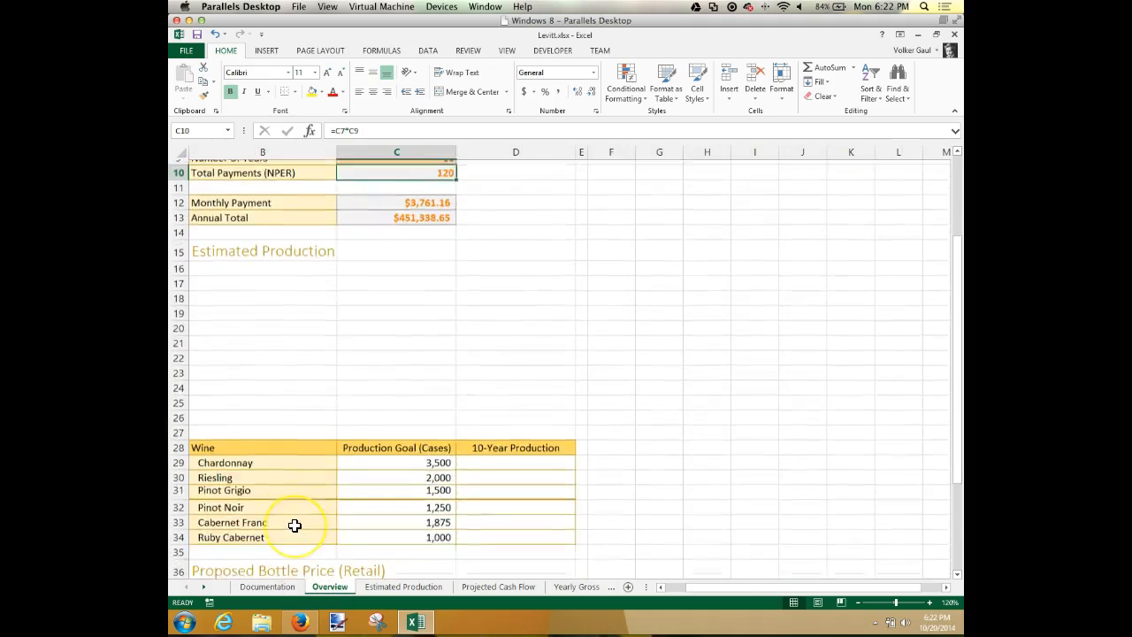
scroll(294, 525, "down", 3)
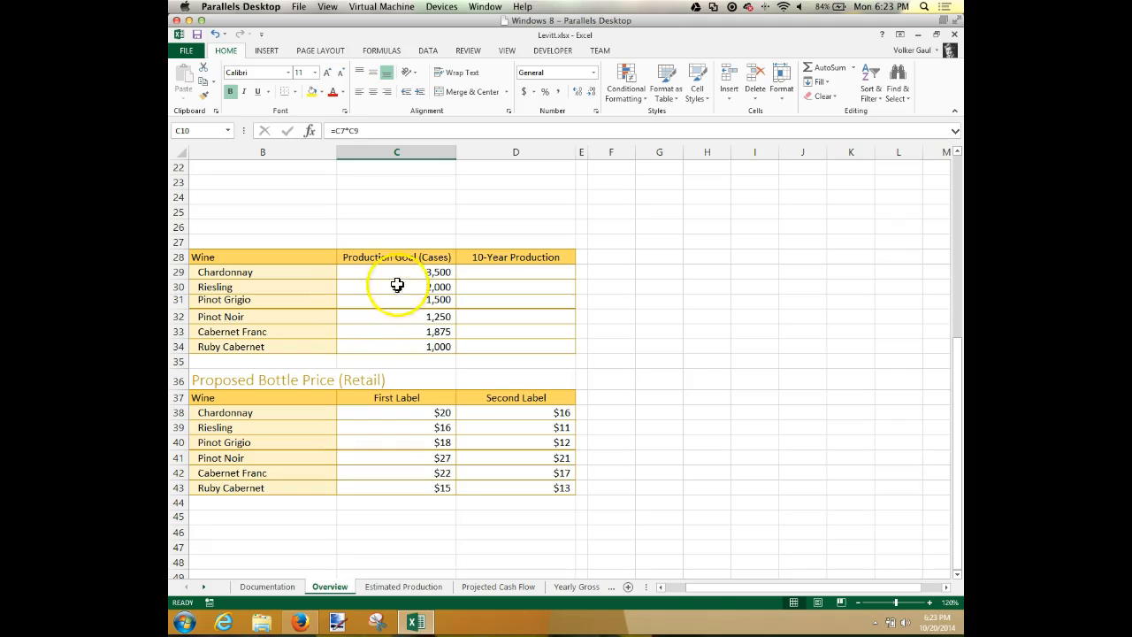
left_click_drag(397, 276, 392, 345)
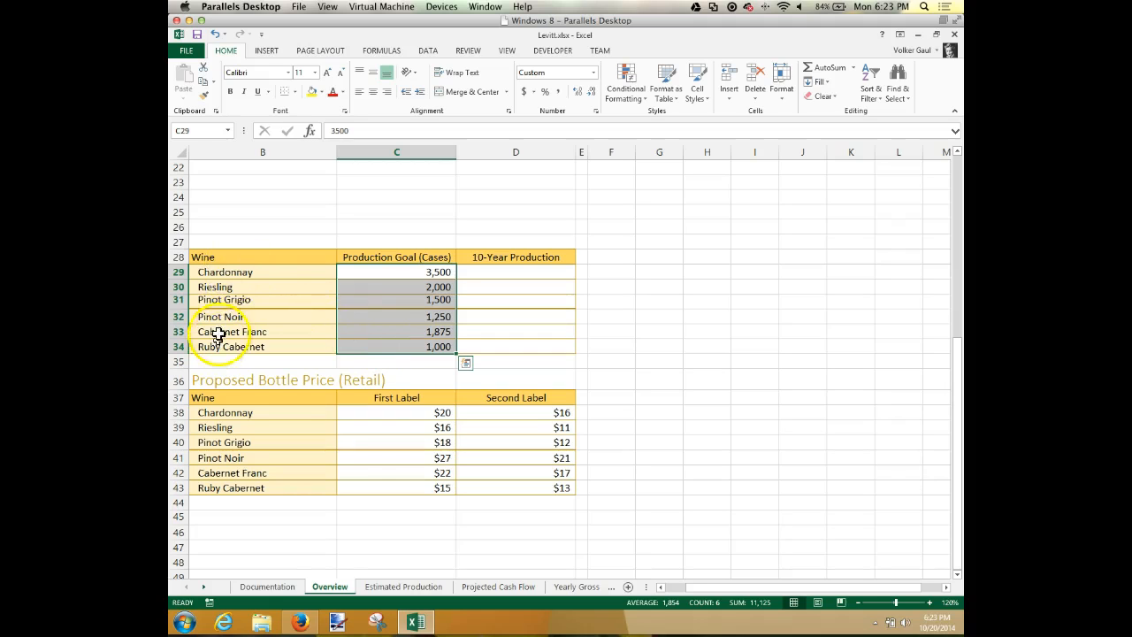
left_click_drag(222, 254, 395, 351)
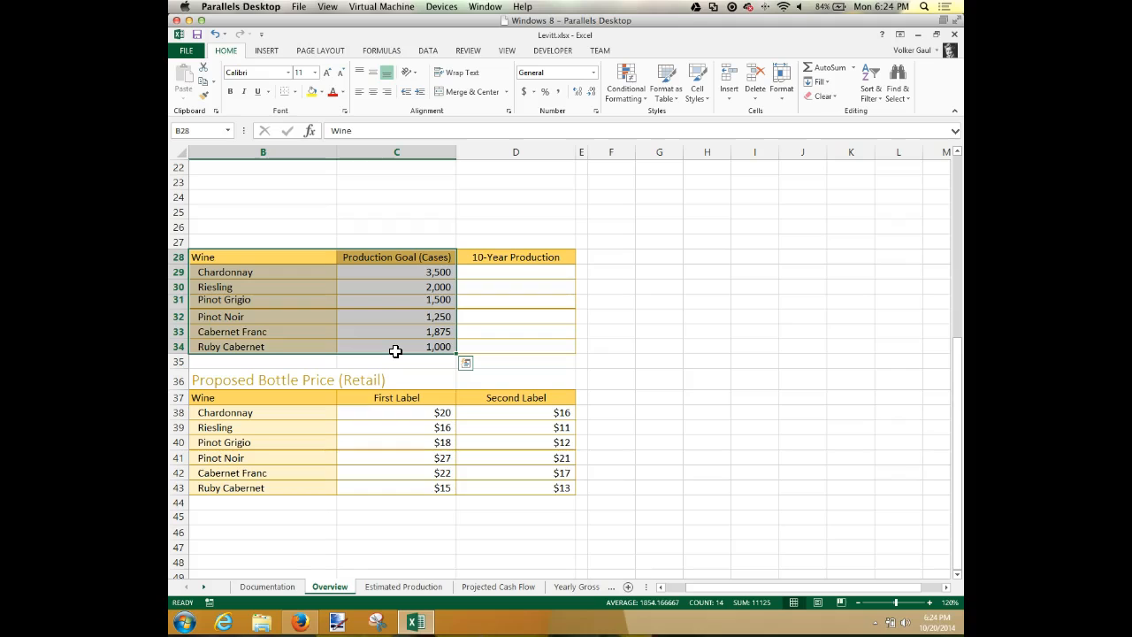
left_click(466, 364)
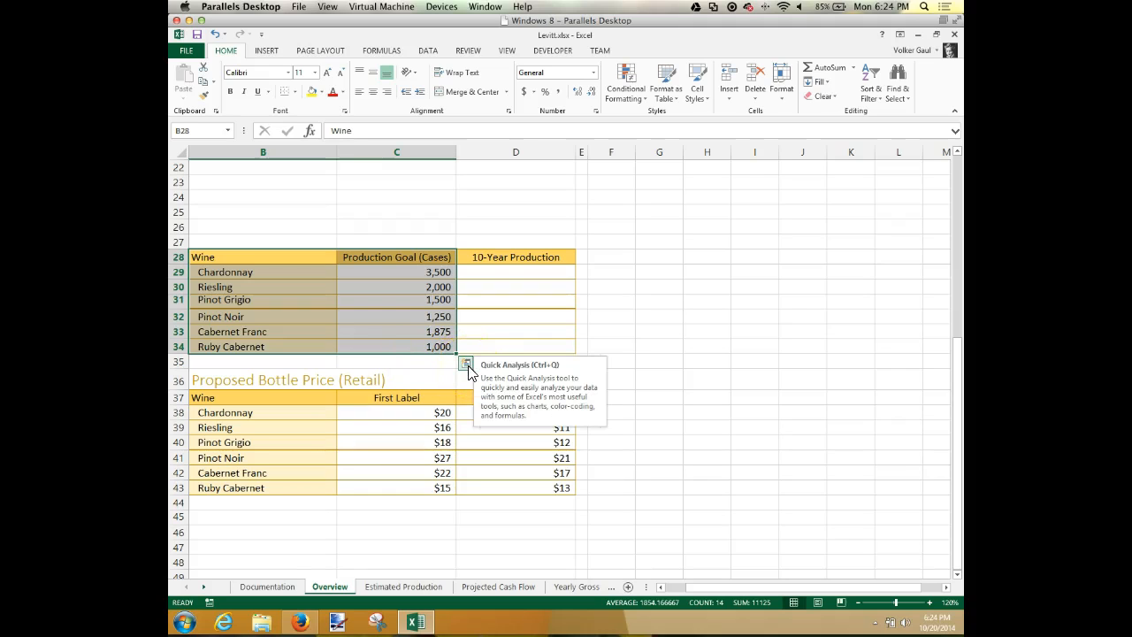
left_click(466, 364)
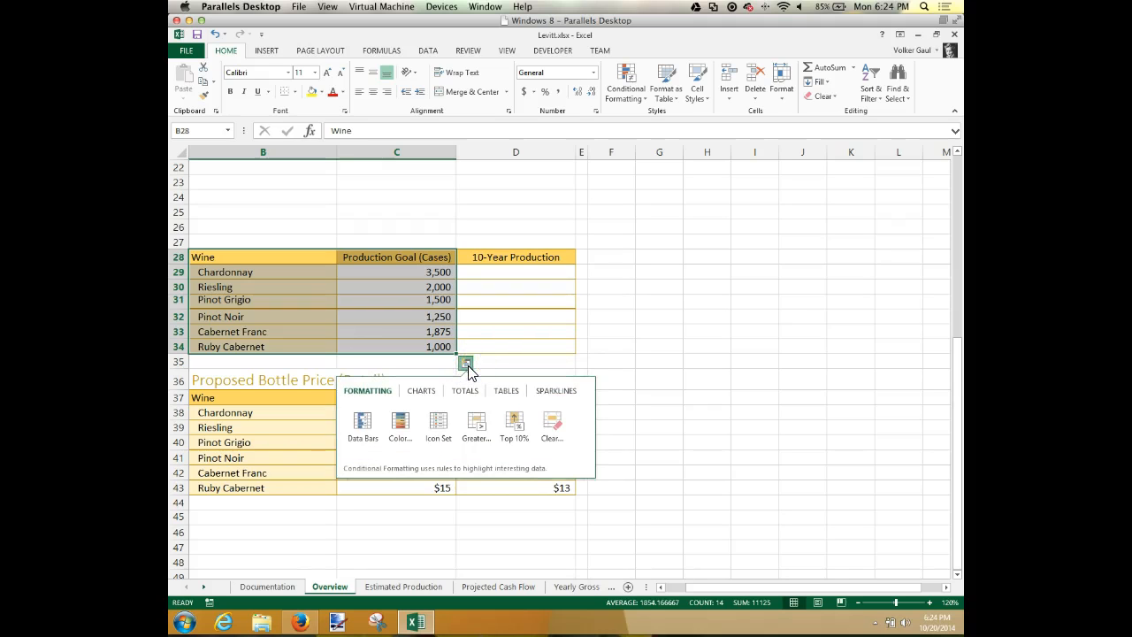
left_click(430, 393)
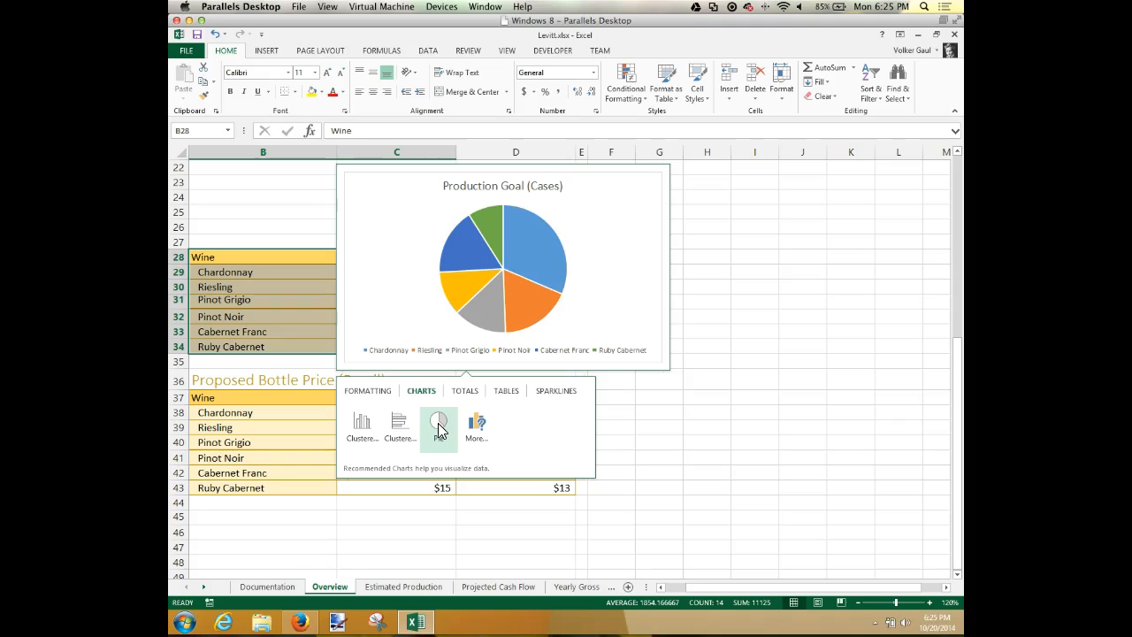
left_click(439, 429)
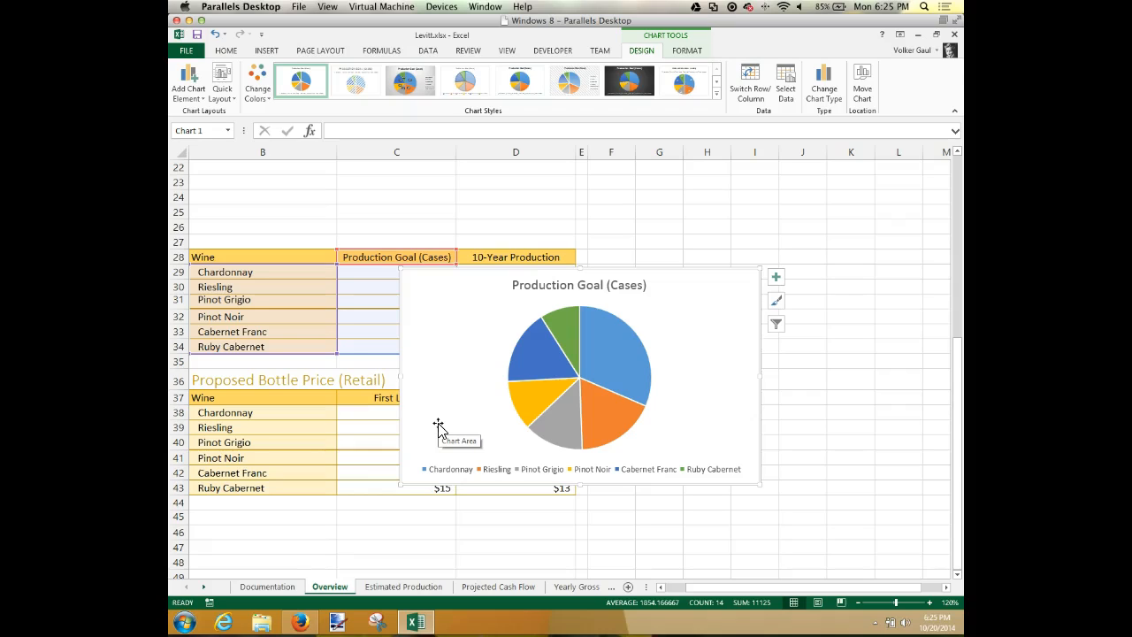
Move the Production Goal pie chart below the Estimated Production heading, with its upper-left corner in cell B16.
scroll(438, 426, "up", 5)
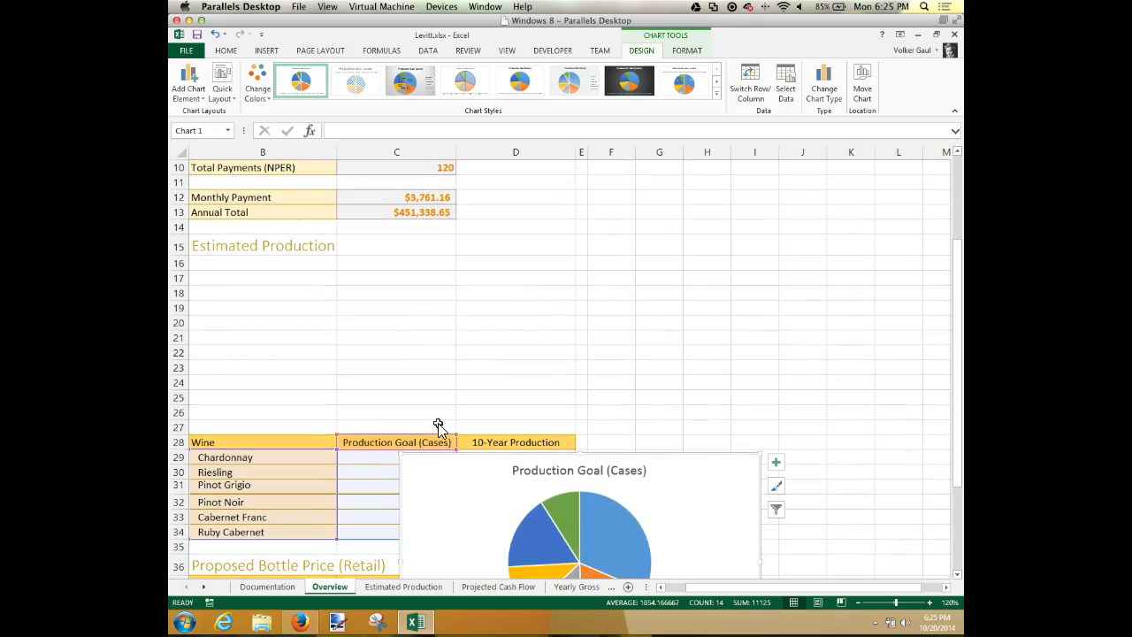
left_click(432, 442)
left_click_drag(423, 465, 212, 270)
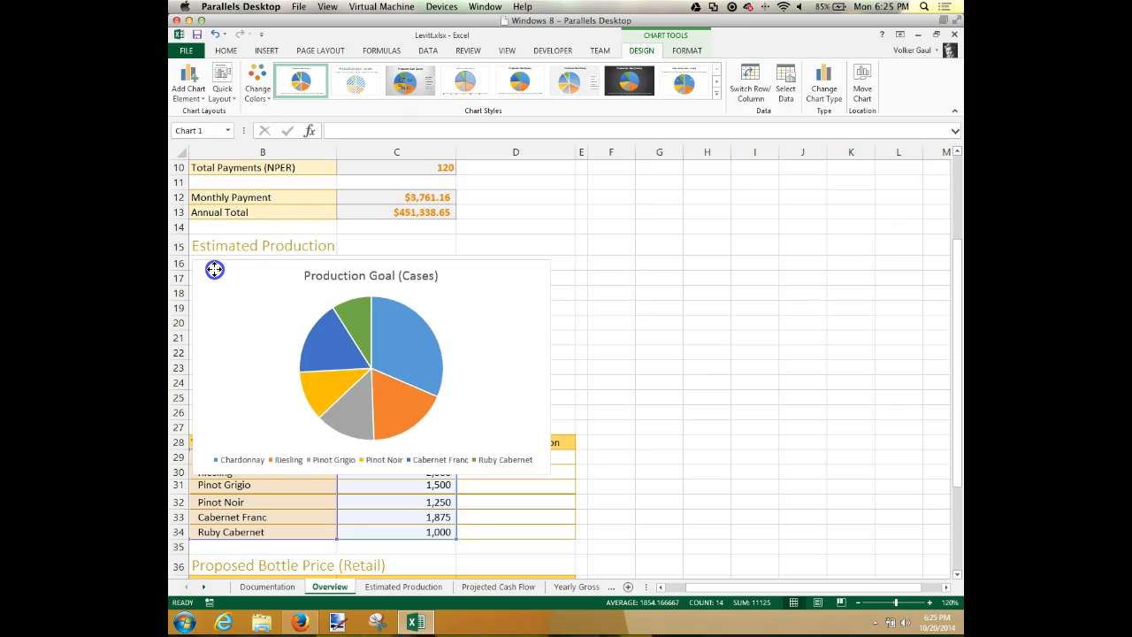
Align the pie chart's upper-left corner with cell B16 and resize the chart to fill the range B16:D27.
left_click_drag(215, 268, 215, 271)
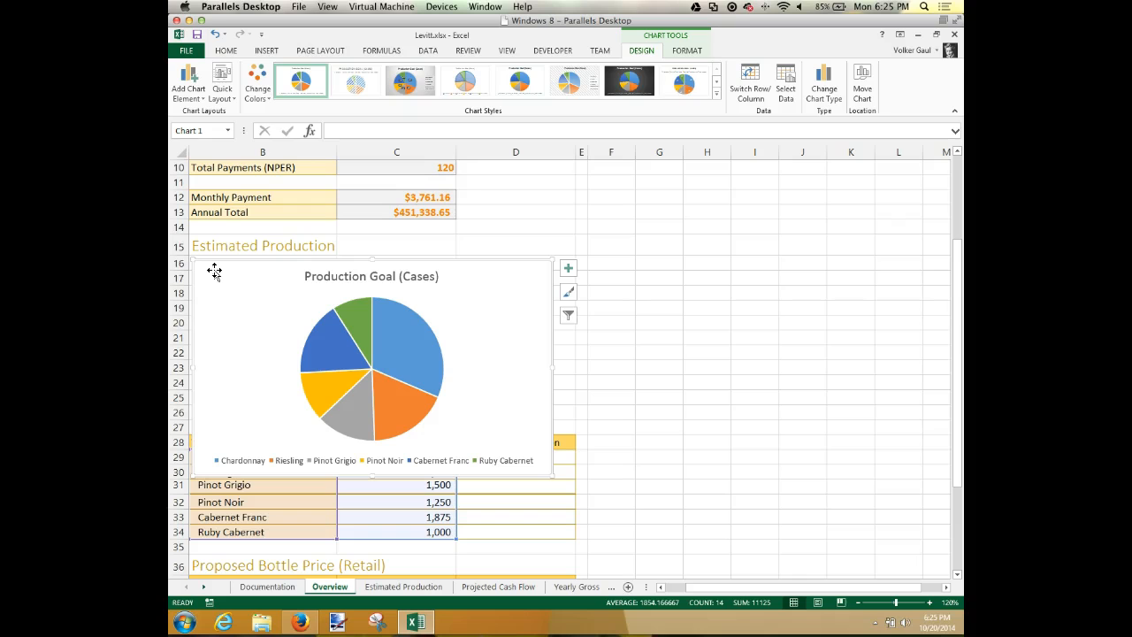
mouse_move(212, 284)
left_mouse_down()
mouse_move(324, 283)
mouse_move(720, 230)
mouse_move(185, 268)
mouse_move(222, 260)
mouse_move(210, 266)
left_mouse_up()
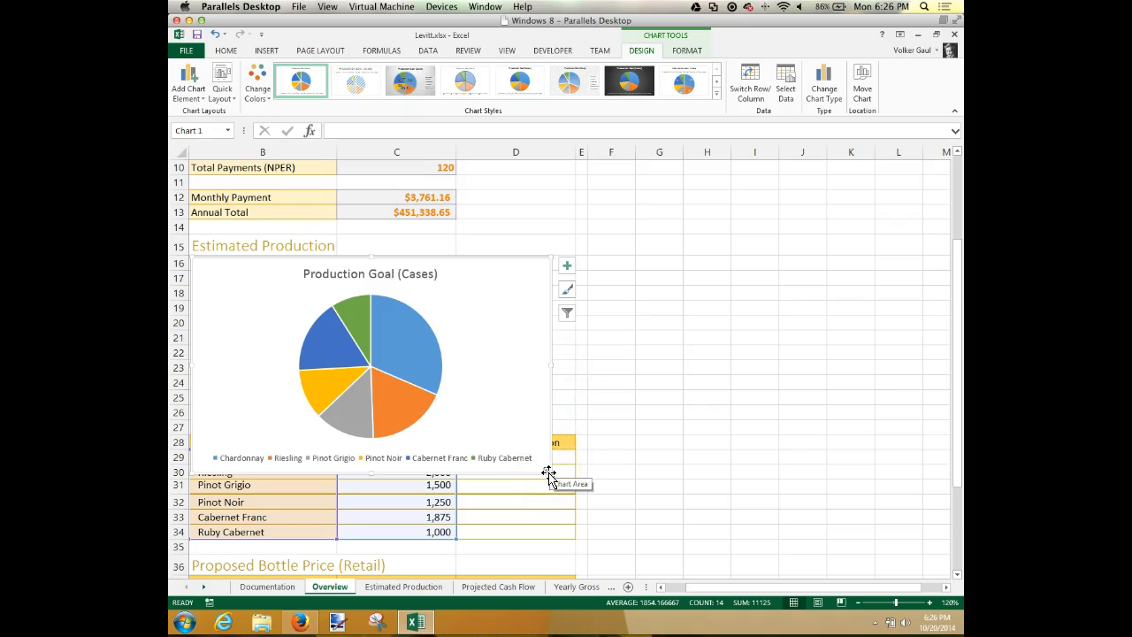
left_click_drag(548, 475, 572, 432)
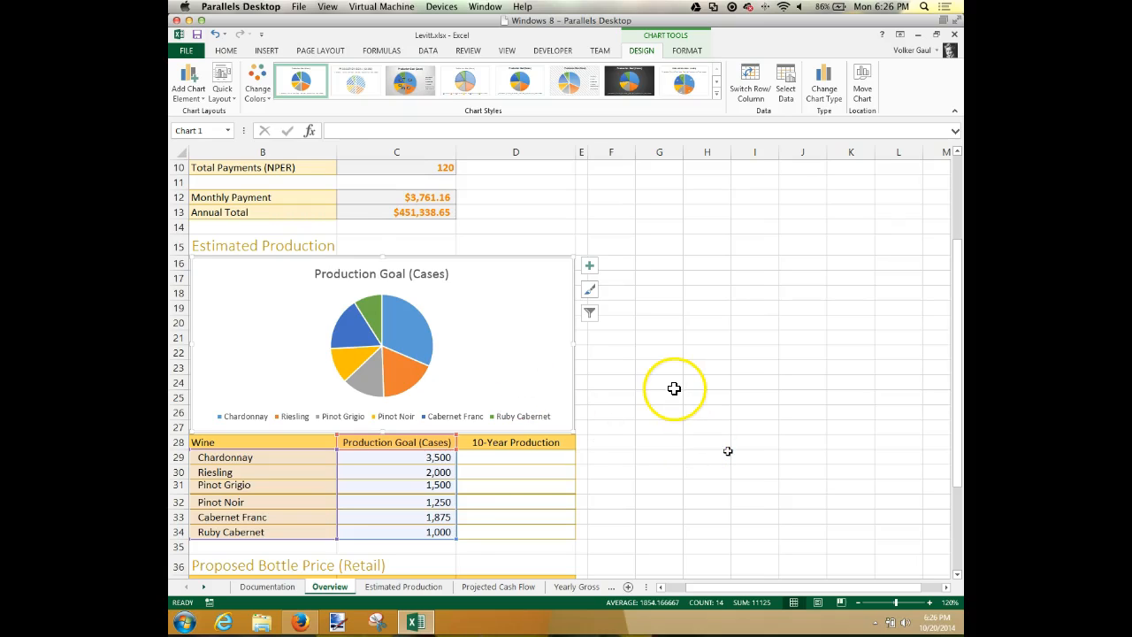
scroll(678, 388, "right", 5)
scroll(735, 374, "left", 5)
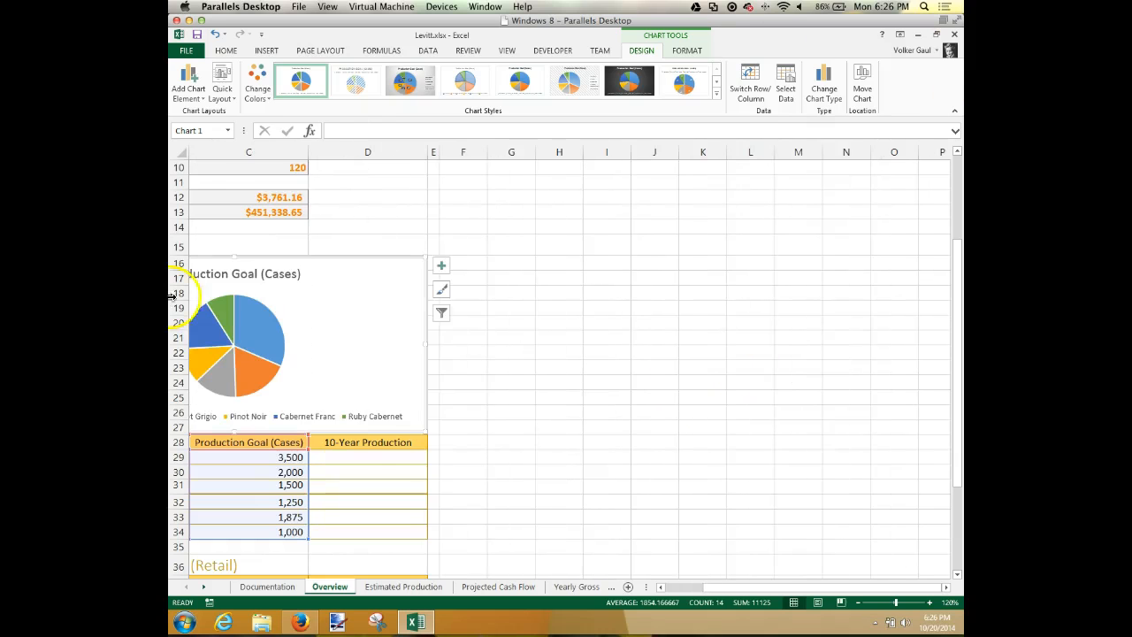
left_click(192, 299)
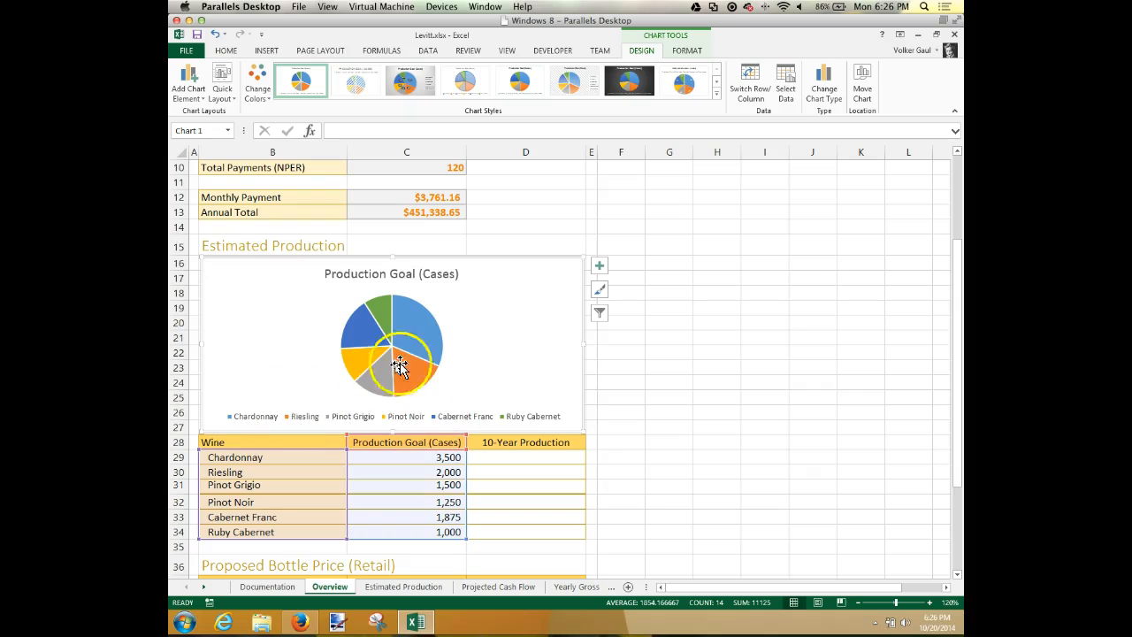
Review the pie chart's title, data label and legend options, and remove the chart title.
mouse_move(430, 337)
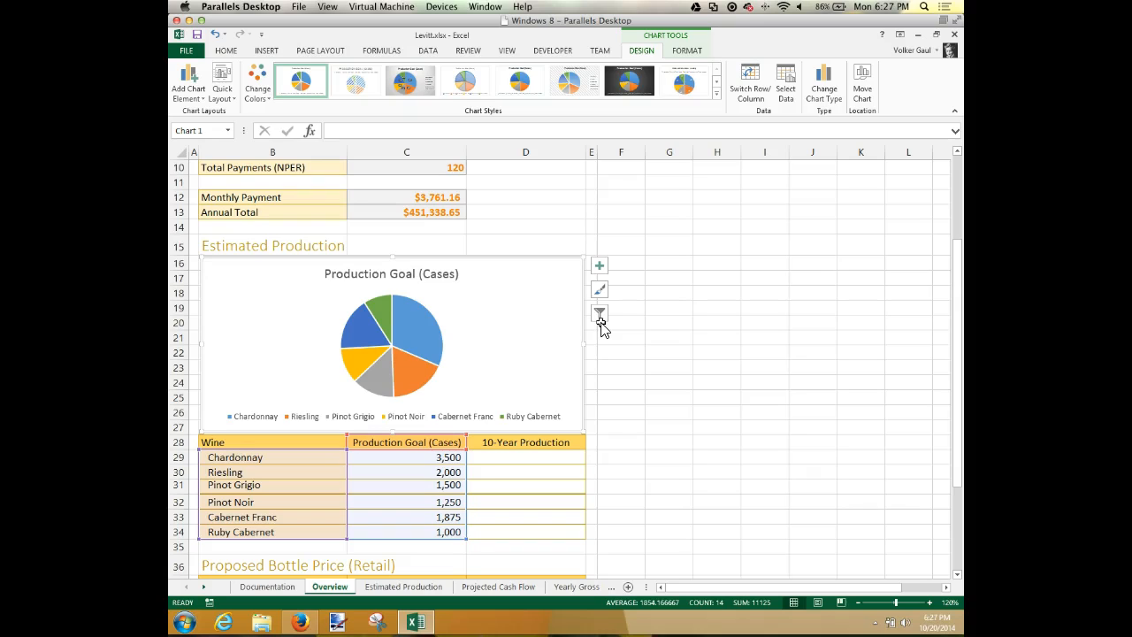
left_click(601, 267)
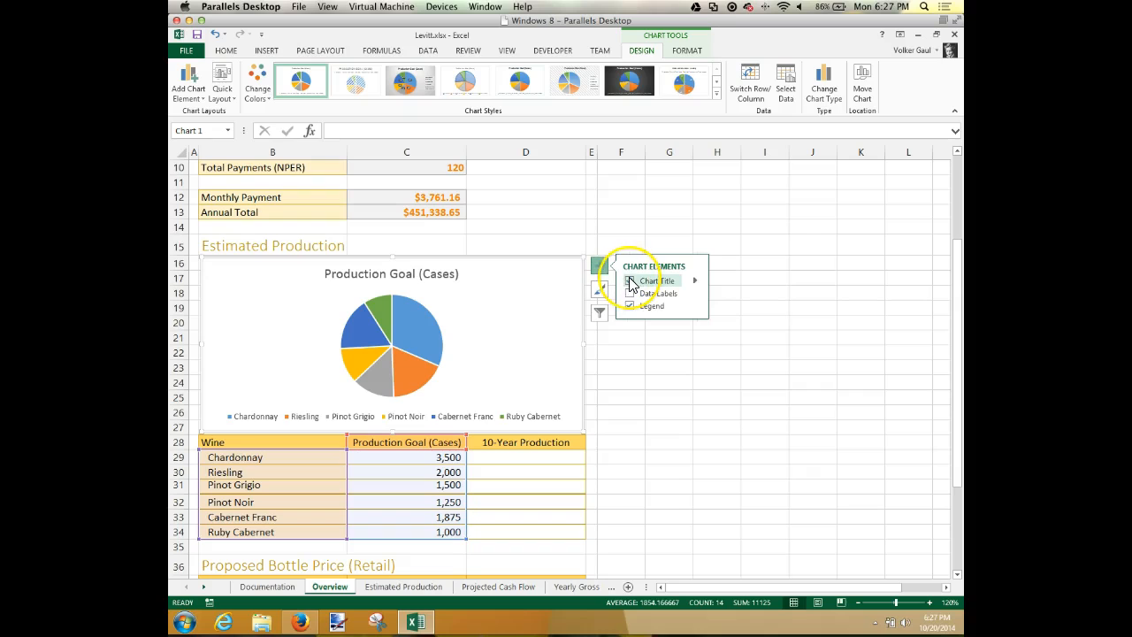
left_click(631, 294)
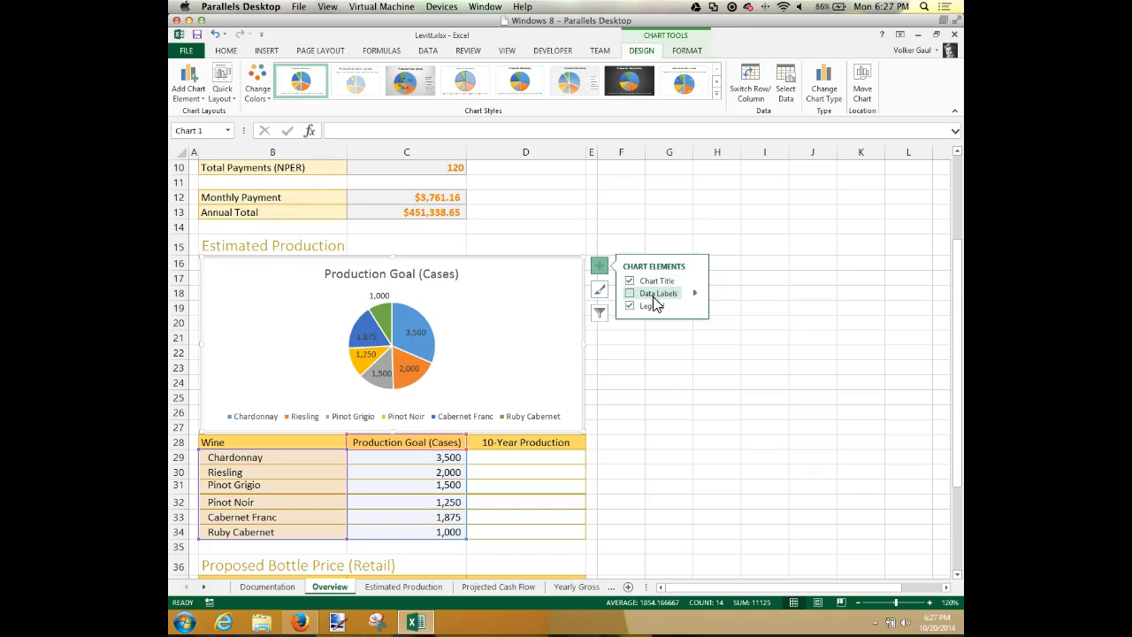
left_click(695, 306)
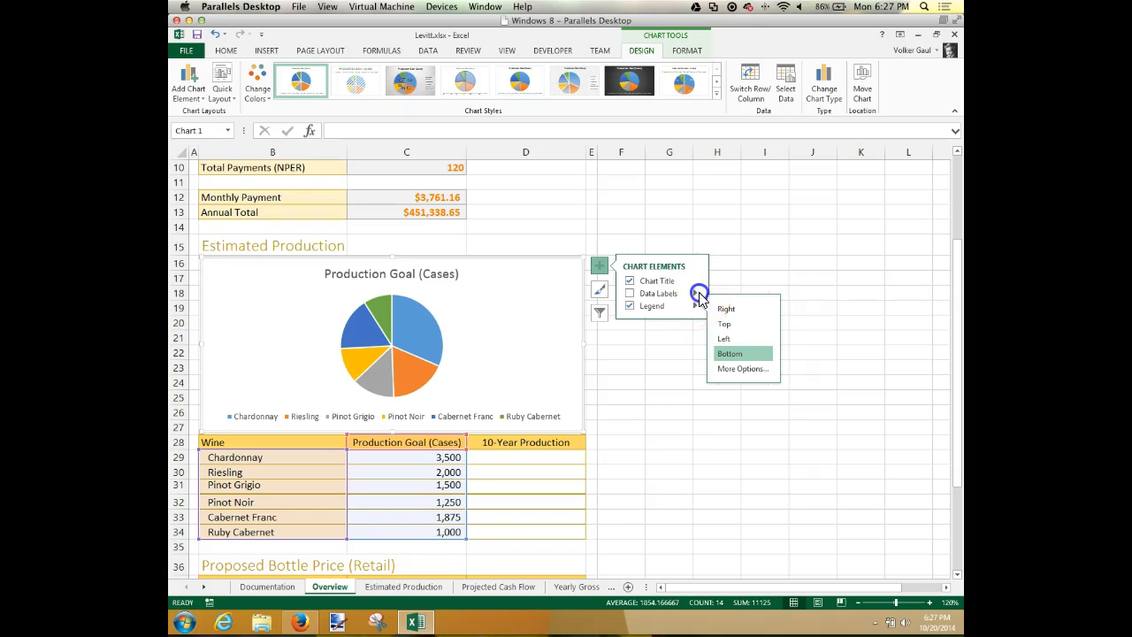
left_click(698, 294)
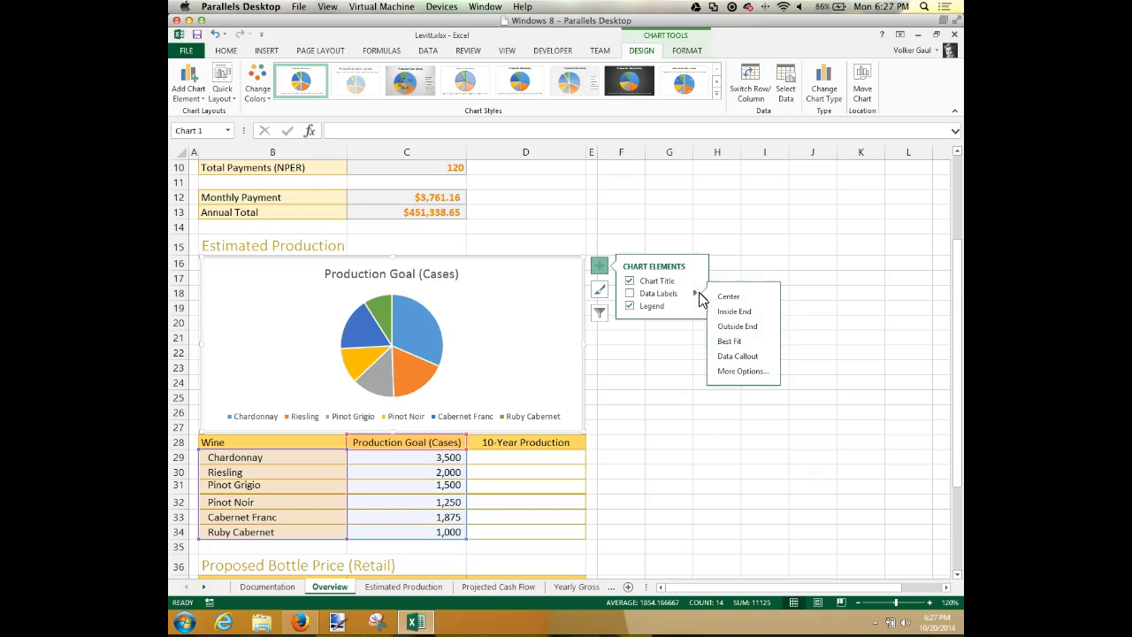
left_click(696, 281)
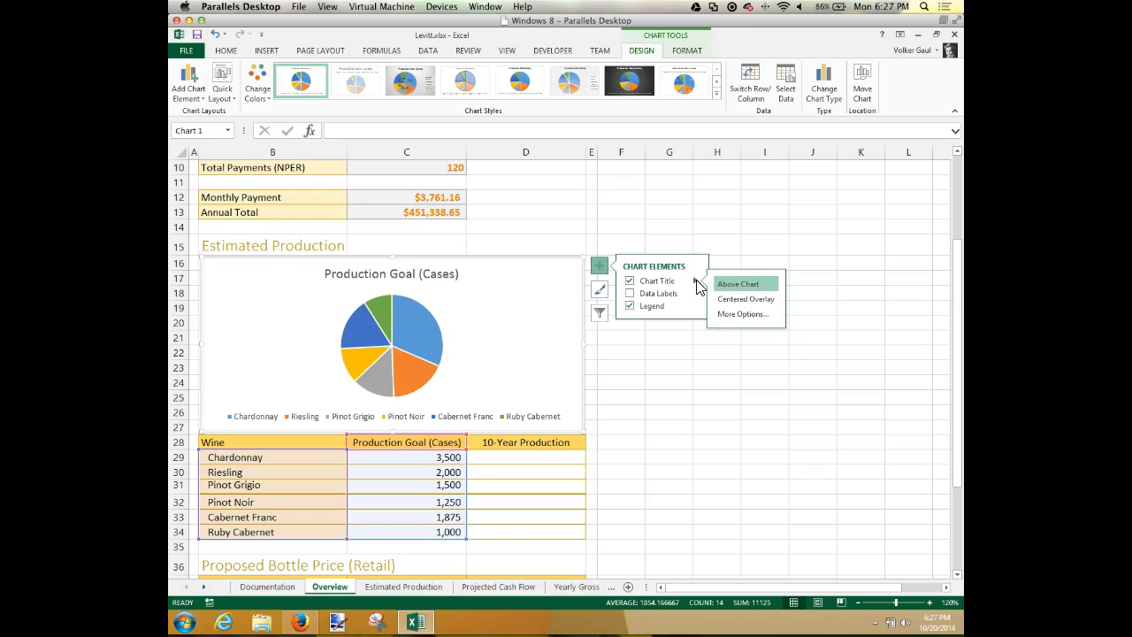
left_click(629, 281)
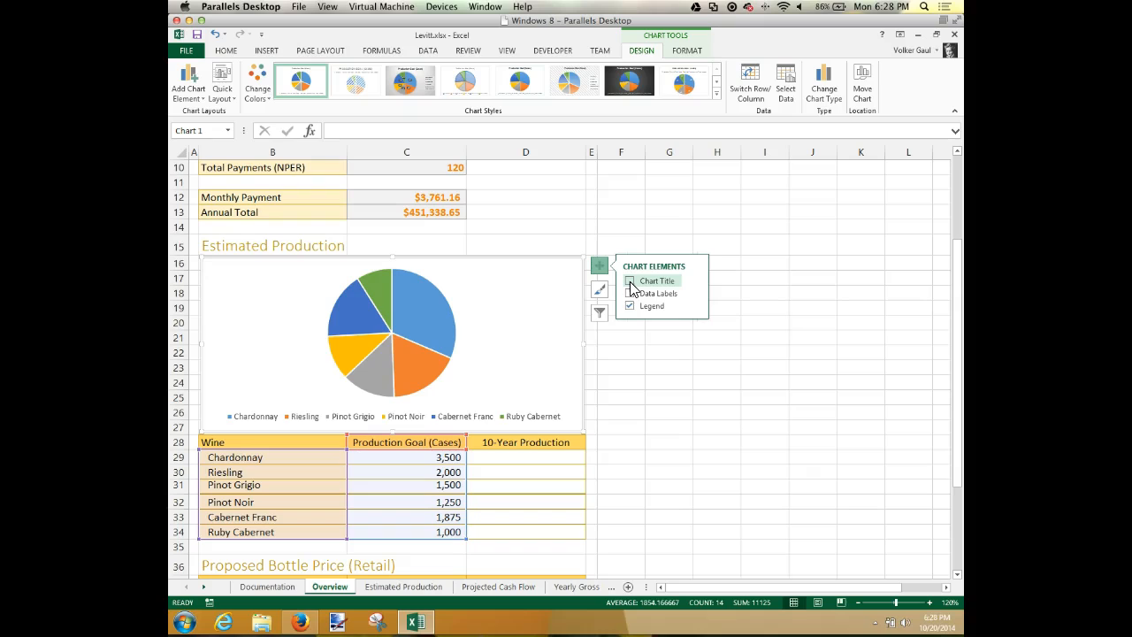
Preview the data label positions on the pie chart and add data labels at the Outside End position.
left_click(629, 293)
left_click(629, 294)
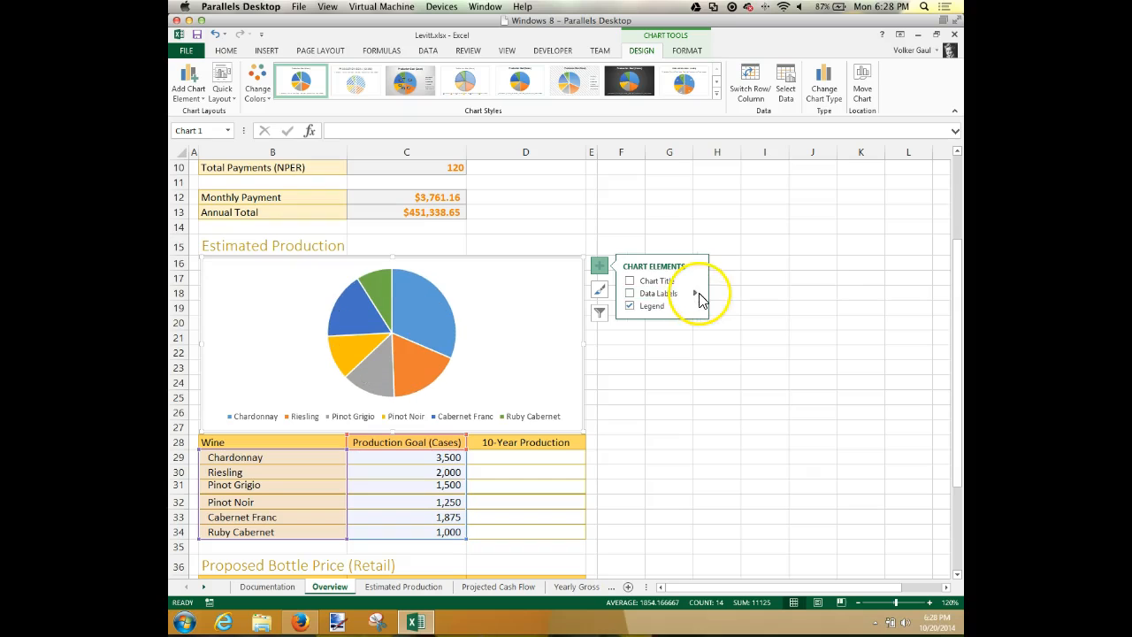
left_click(696, 294)
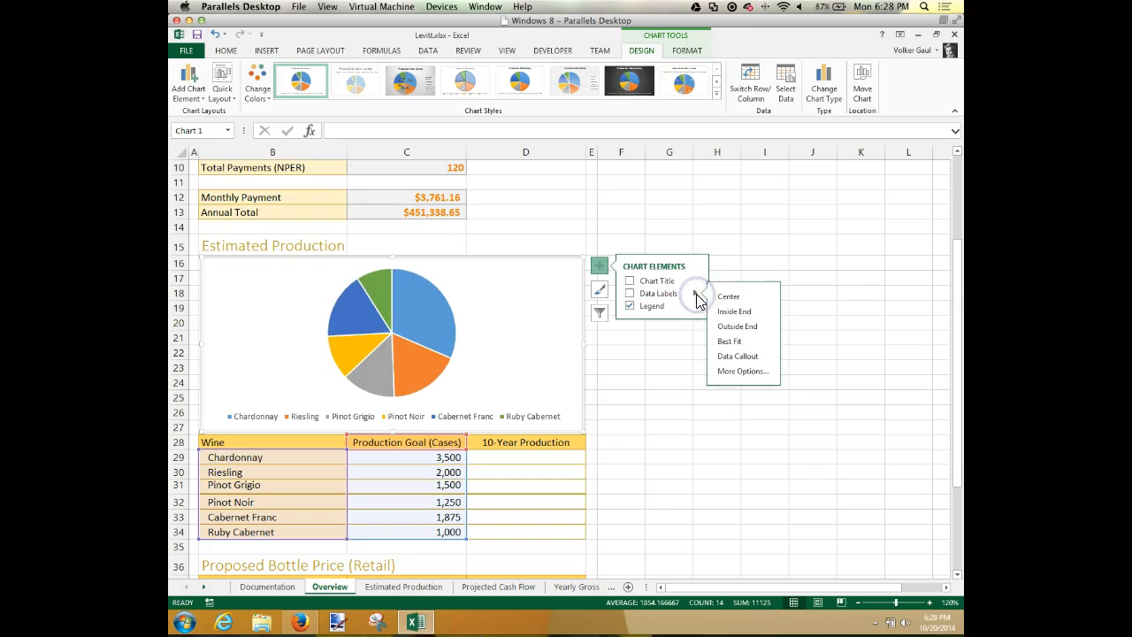
left_click(732, 327)
left_click(731, 342)
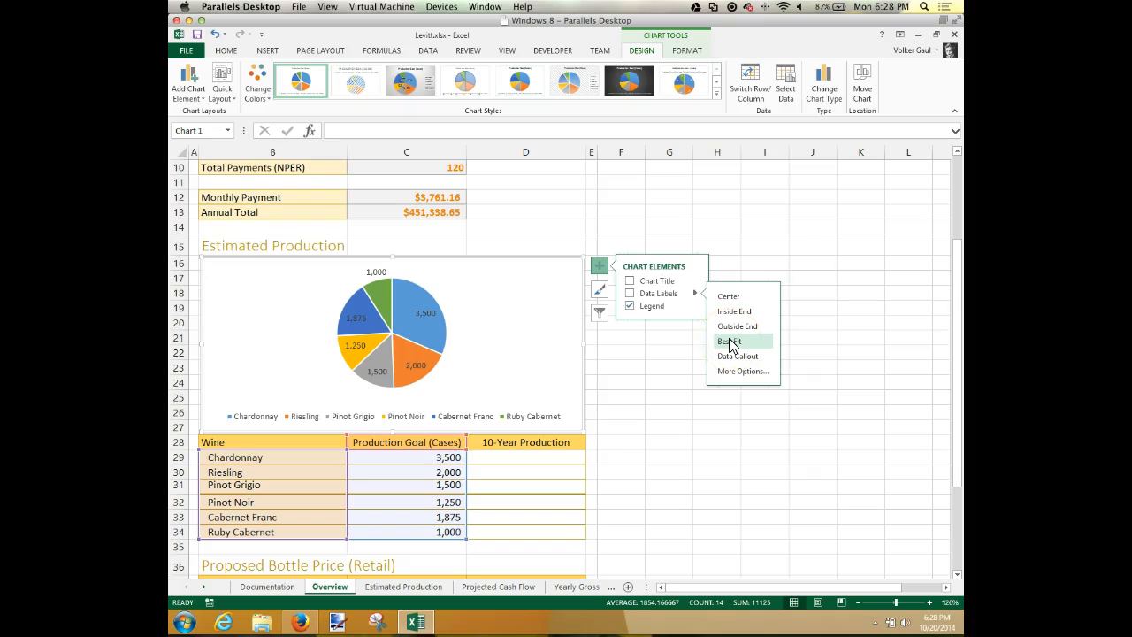
left_click(738, 314)
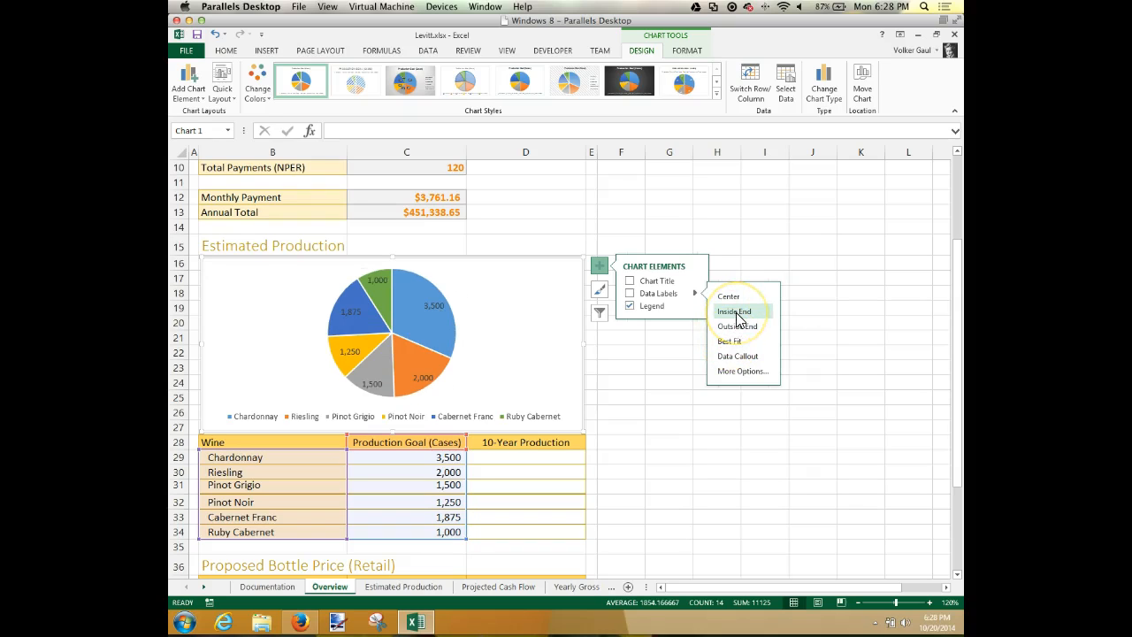
left_click(732, 298)
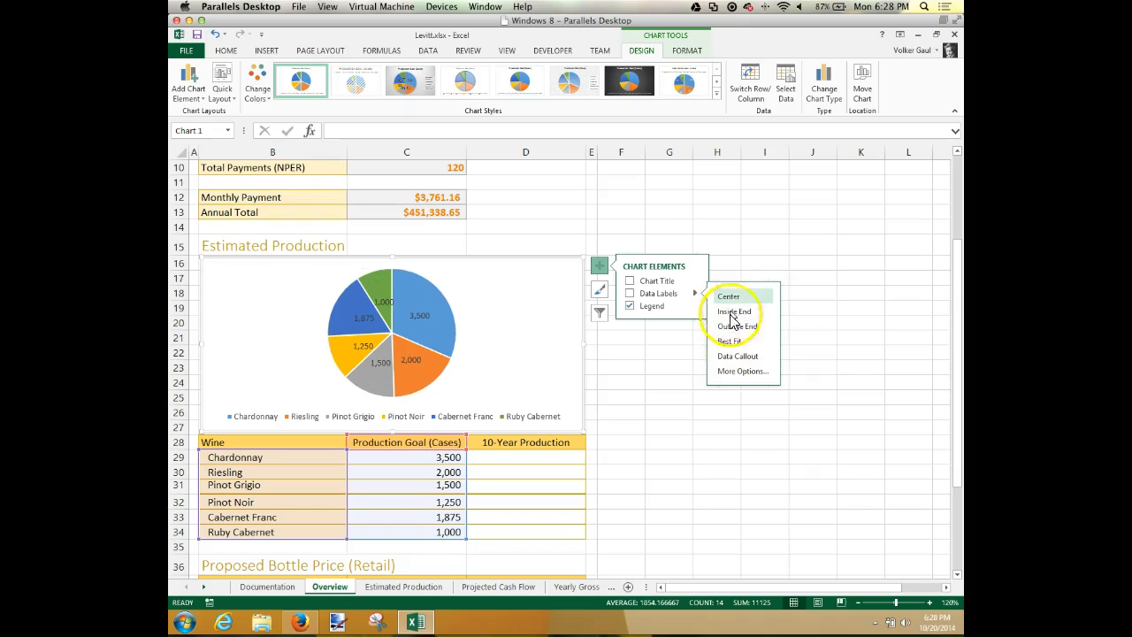
left_click(734, 357)
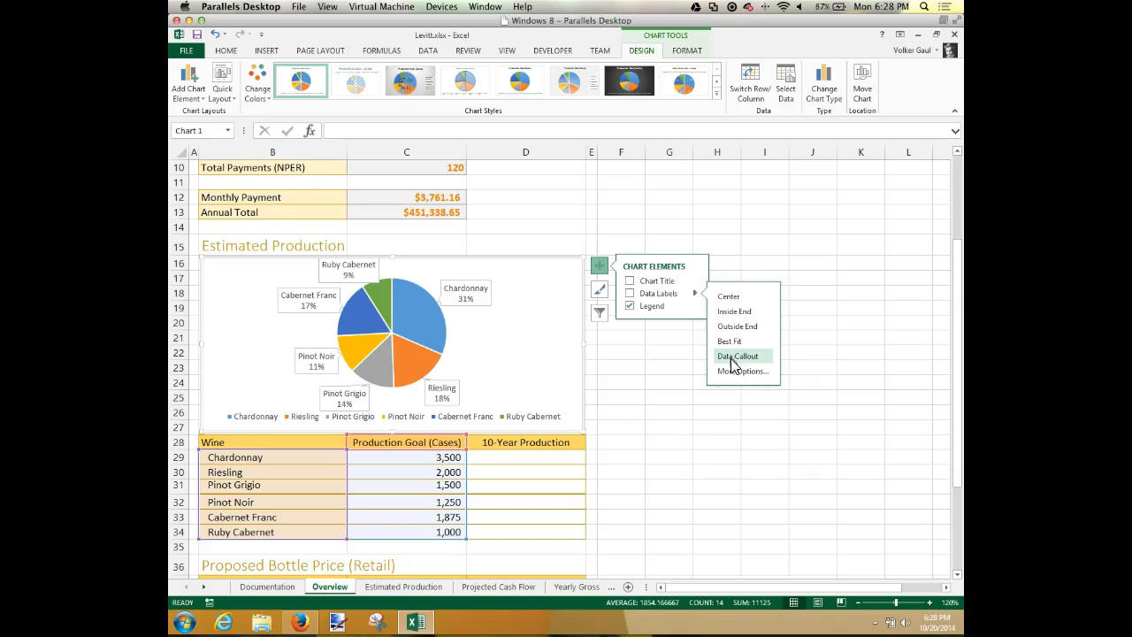
left_click(745, 329)
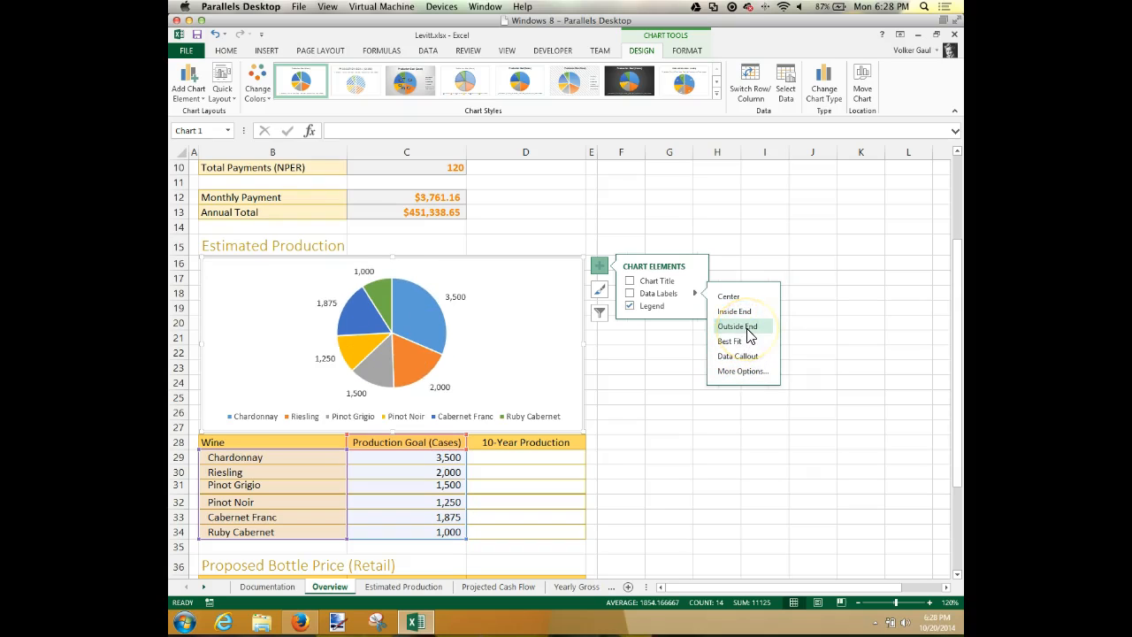
left_click(747, 329)
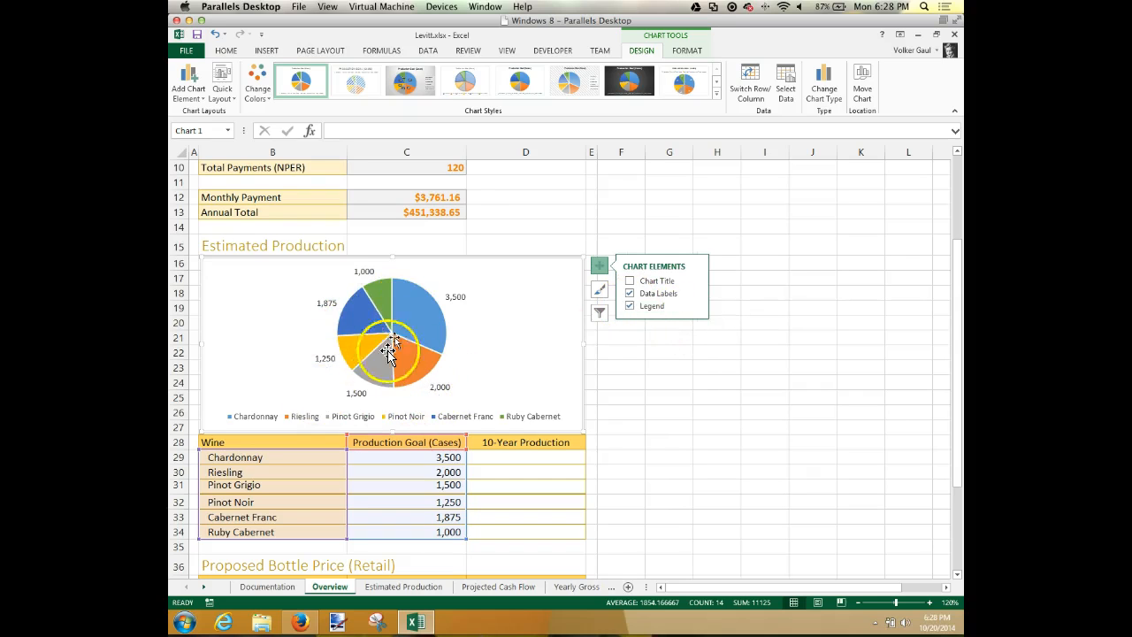
Place the pie chart's legend on the right side of the chart.
left_click(698, 307)
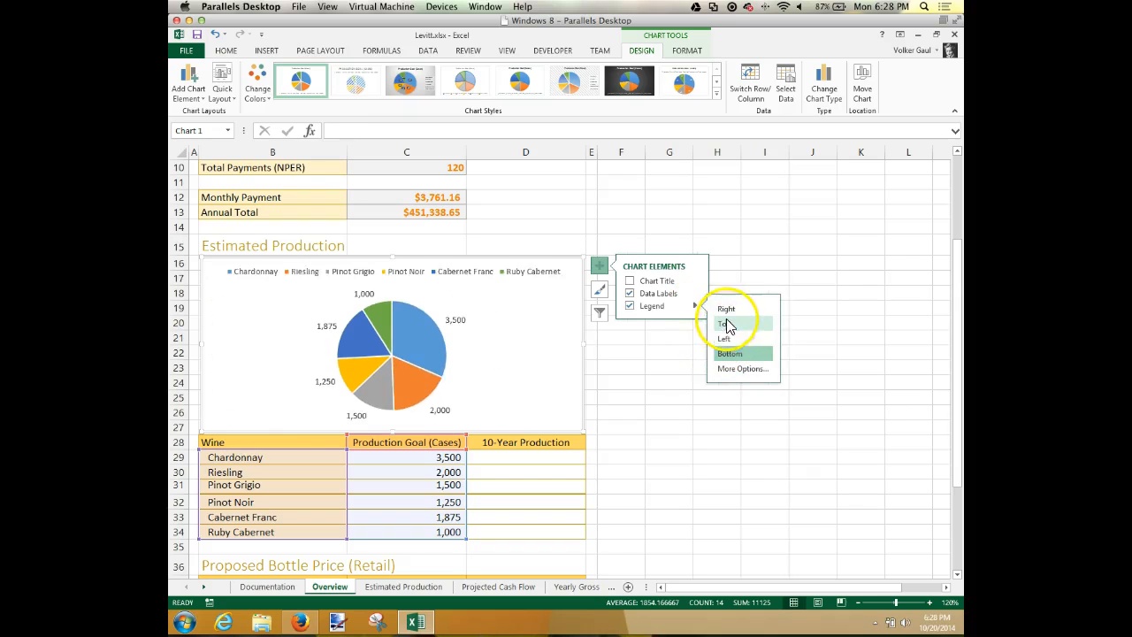
left_click(729, 312)
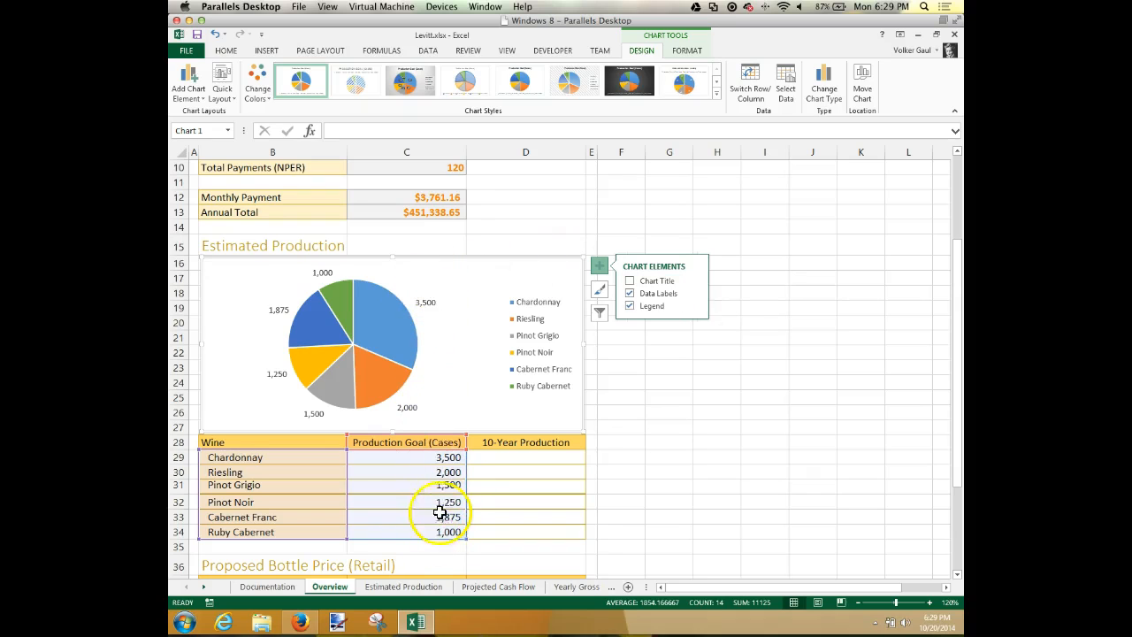
mouse_move(381, 328)
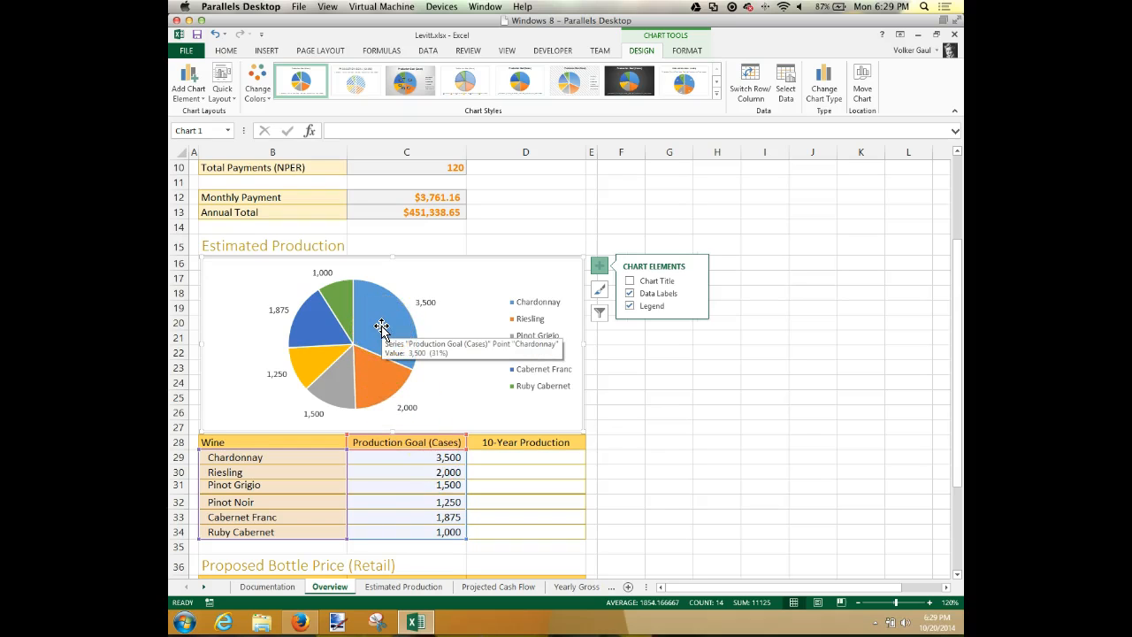
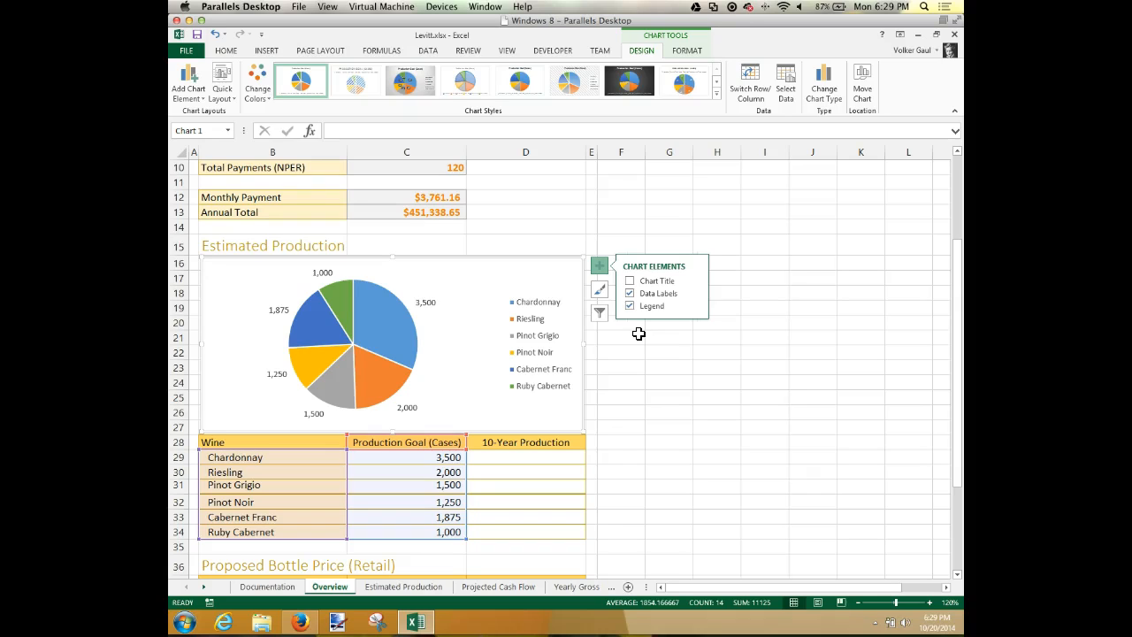
Format the pie chart's data labels to show the percentage instead of the value.
left_click(426, 302)
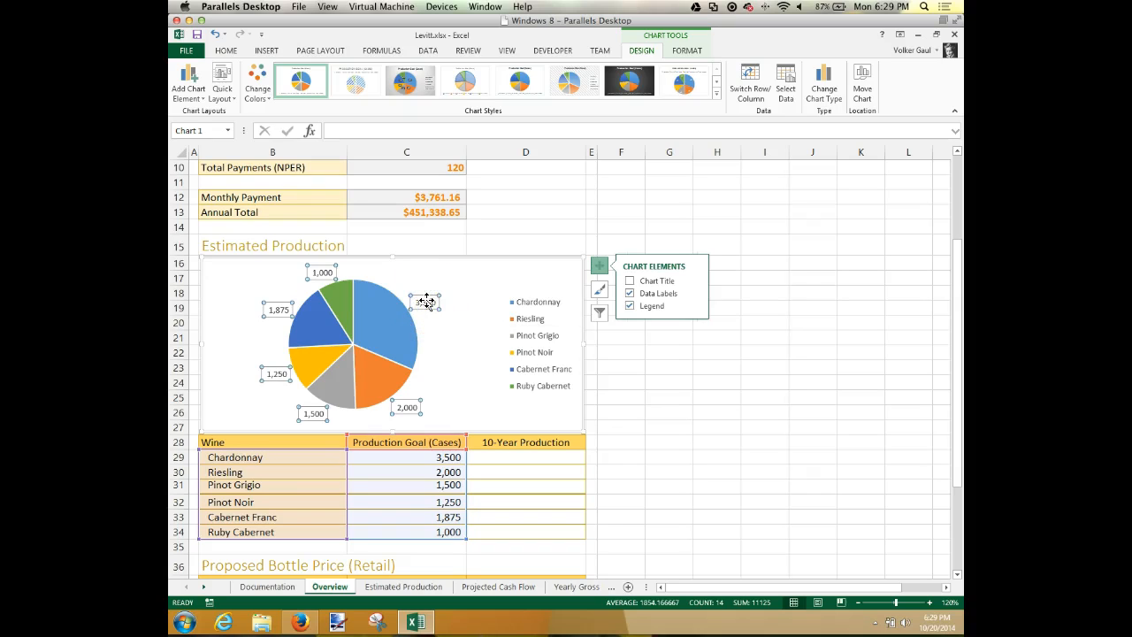
right_click(427, 302)
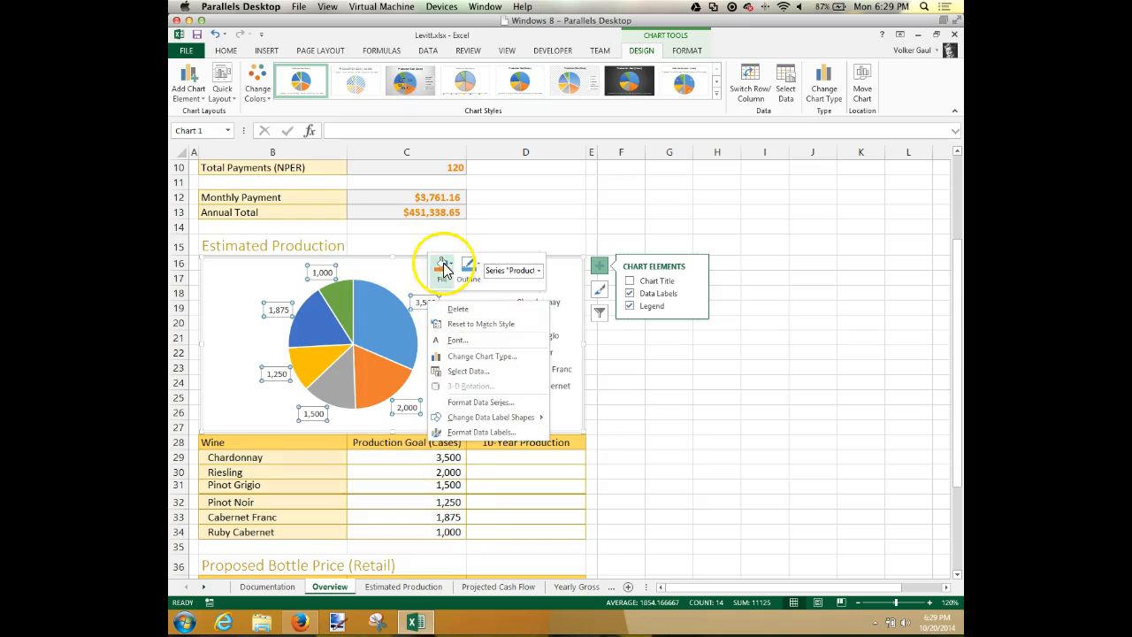
left_click(483, 434)
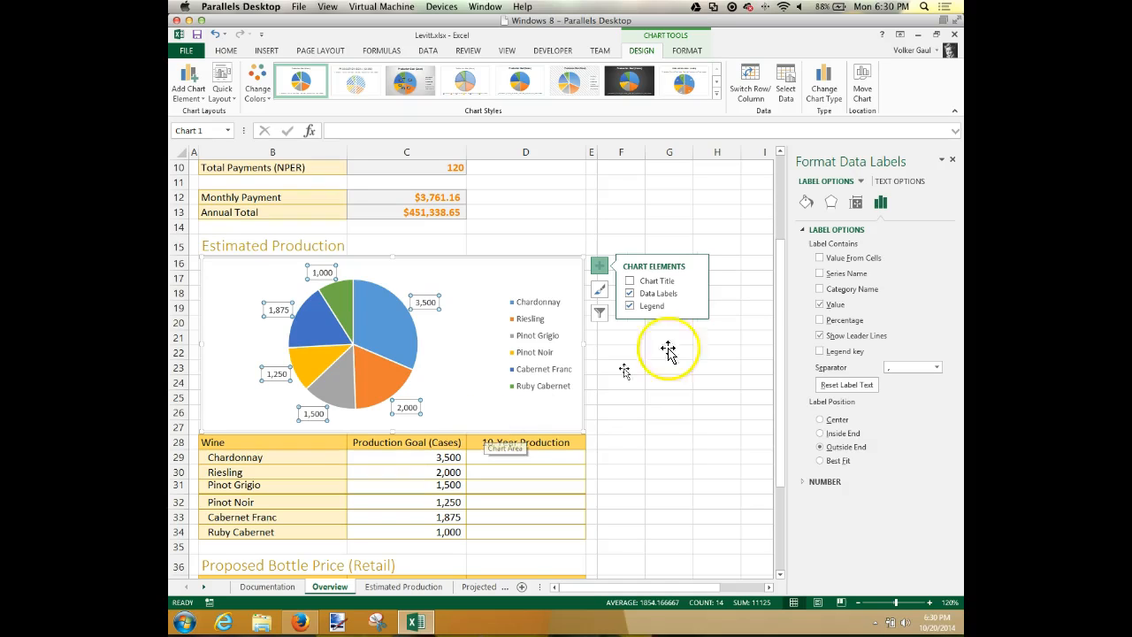
left_click(805, 202)
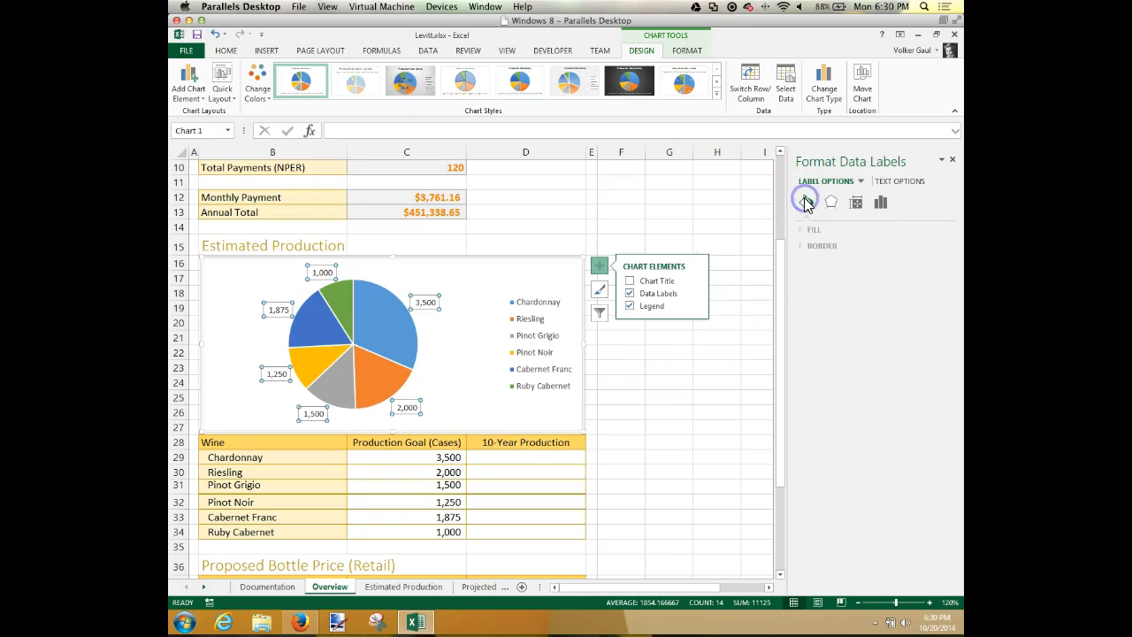
left_click(832, 203)
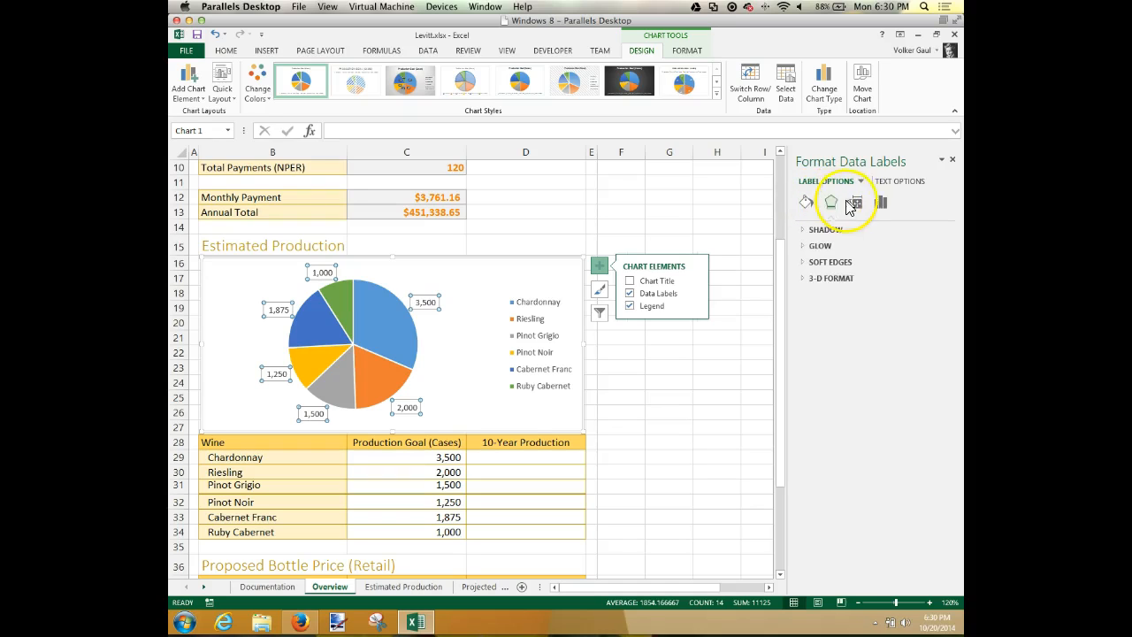
left_click(881, 204)
left_click(881, 204)
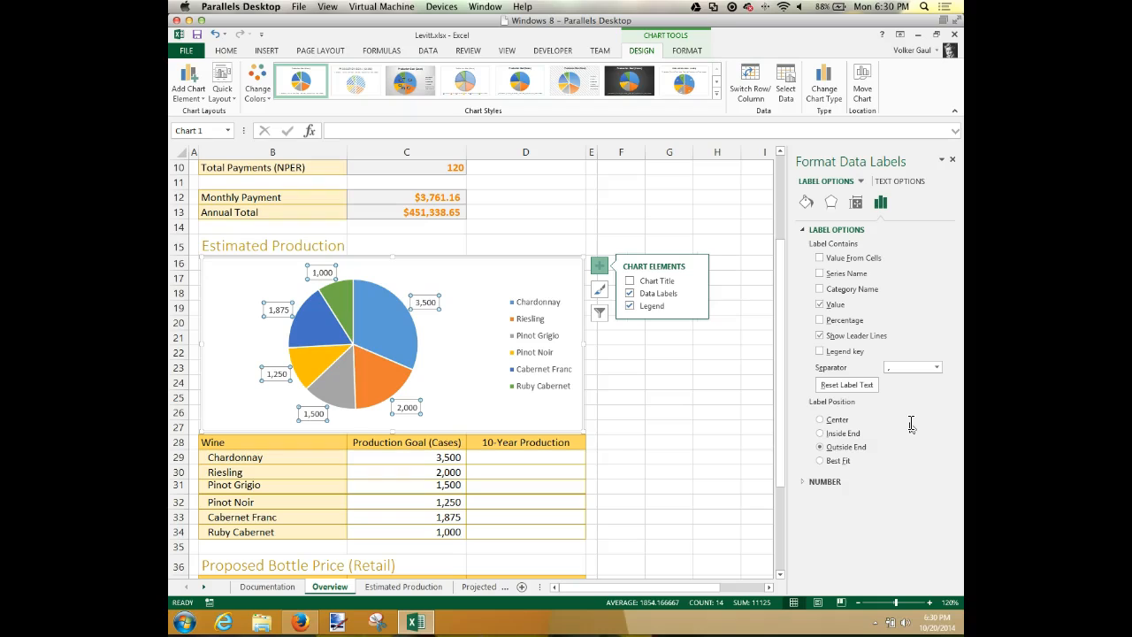
left_click(820, 305)
left_click(820, 321)
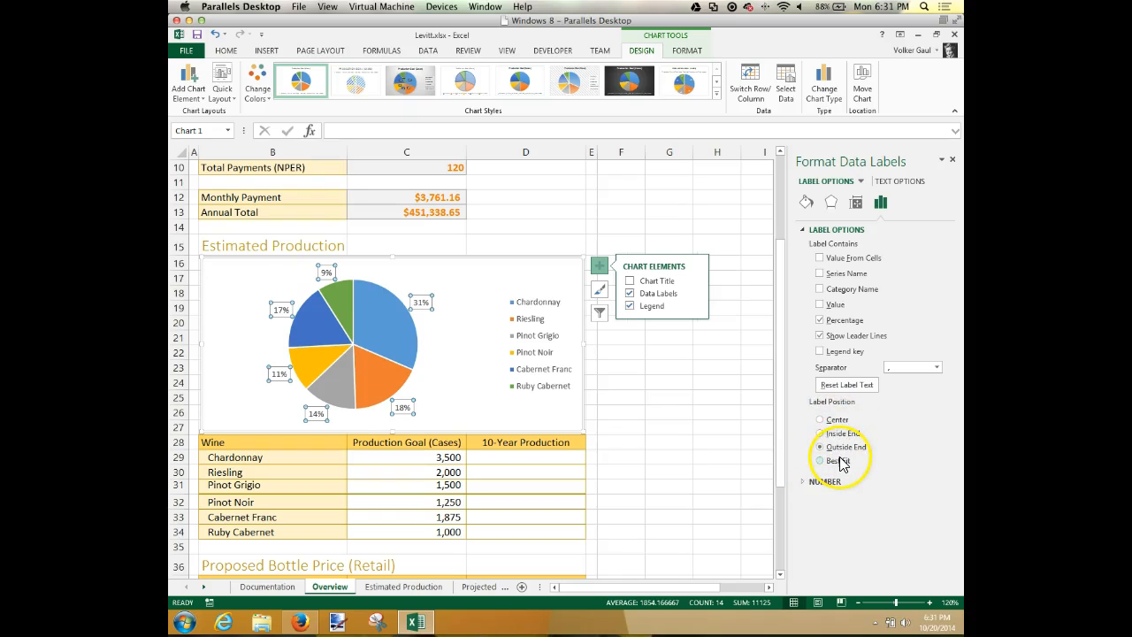
Format the pie chart's data labels with the Percentage number category and 1 decimal place.
left_click(804, 487)
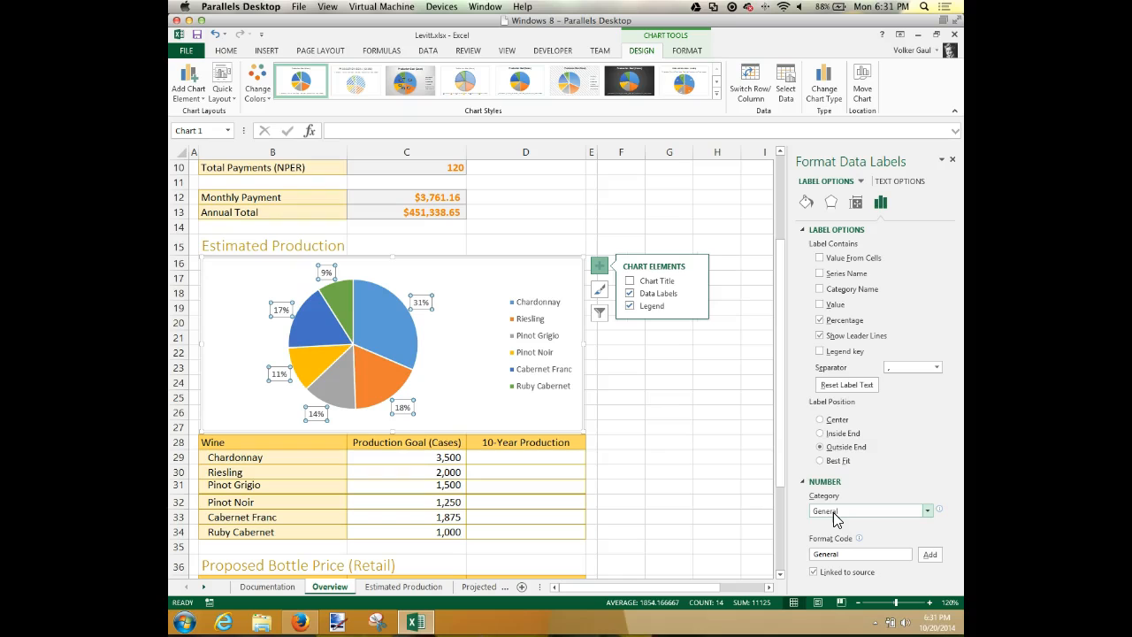
left_click(834, 517)
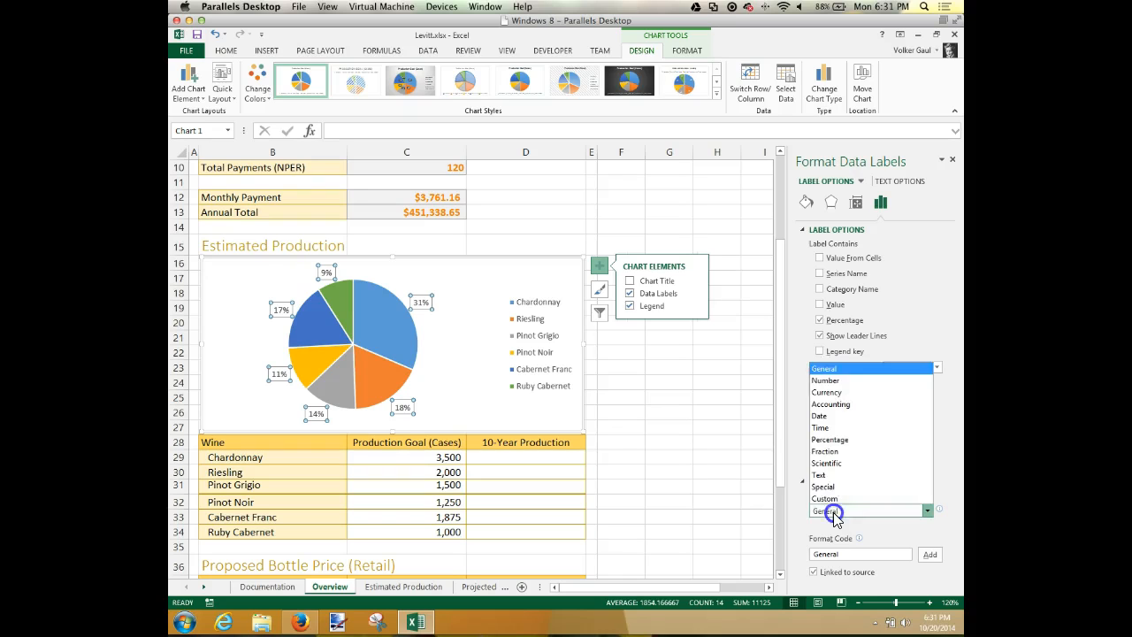
left_click(828, 437)
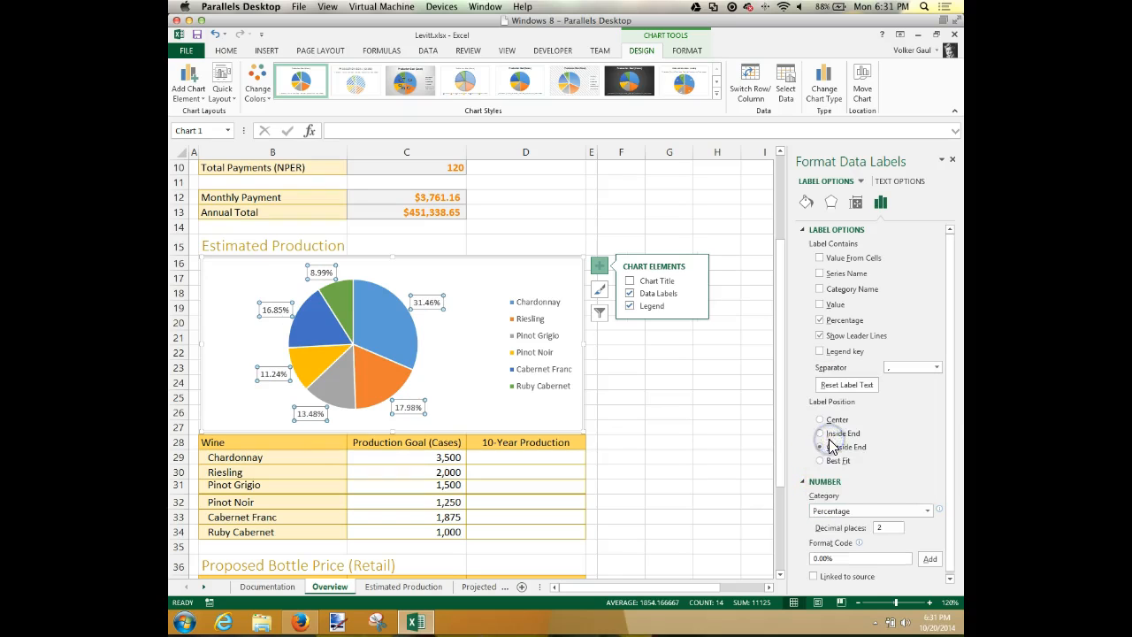
left_click(871, 526)
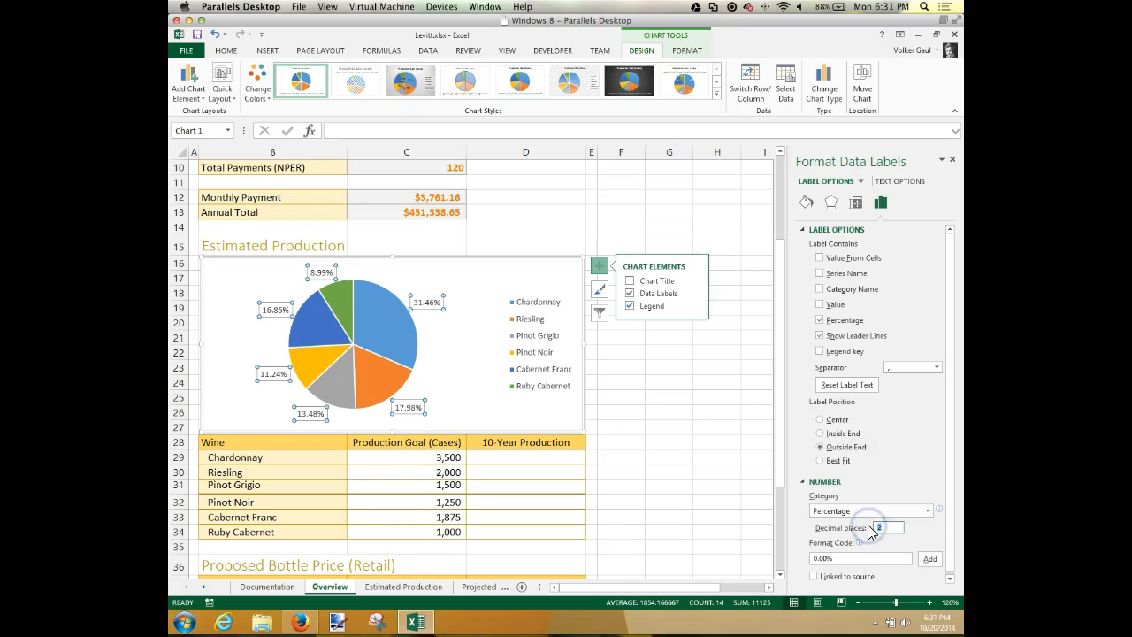
type("1")
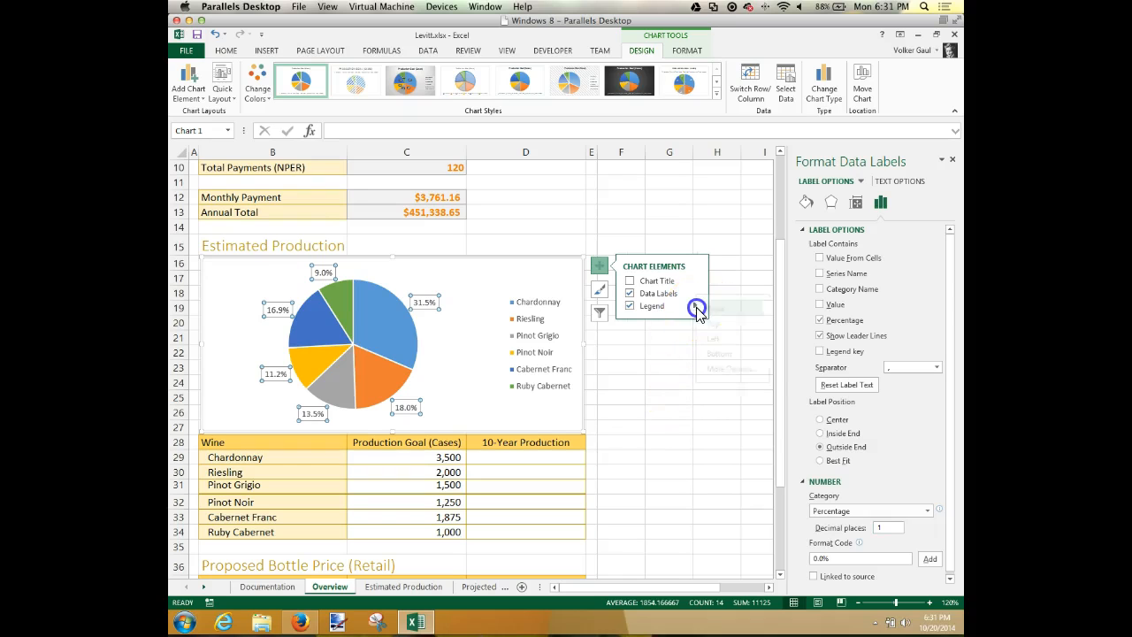
Give the pie chart's legend a gradient fill and set its first gradient stop to the light green theme color at 80% brightness.
left_click(696, 307)
left_click(736, 376)
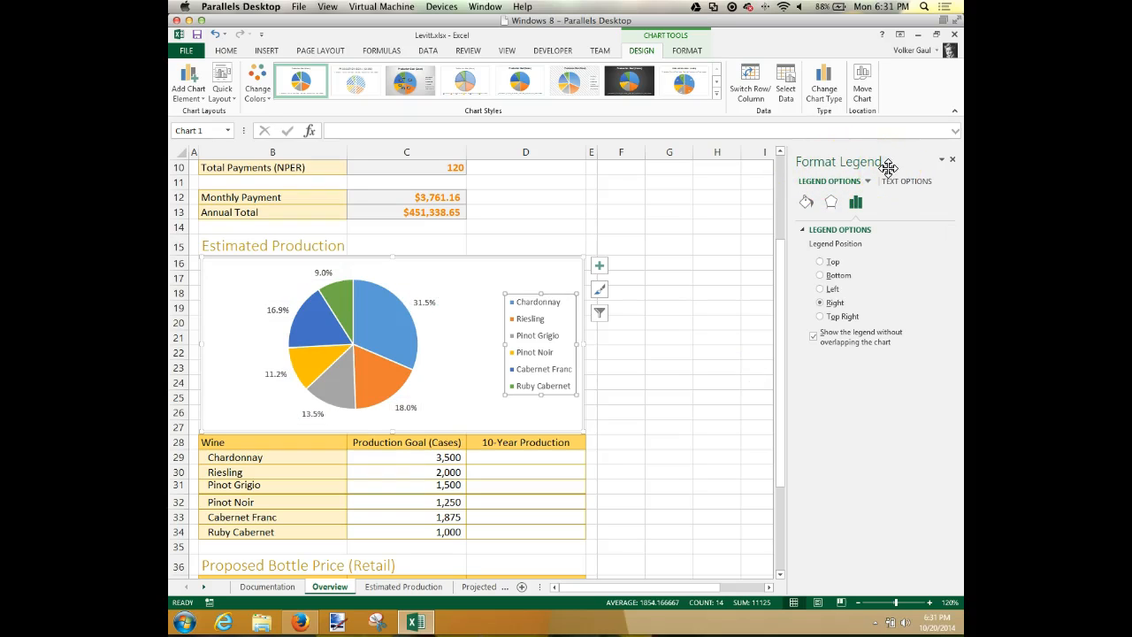
left_click(806, 202)
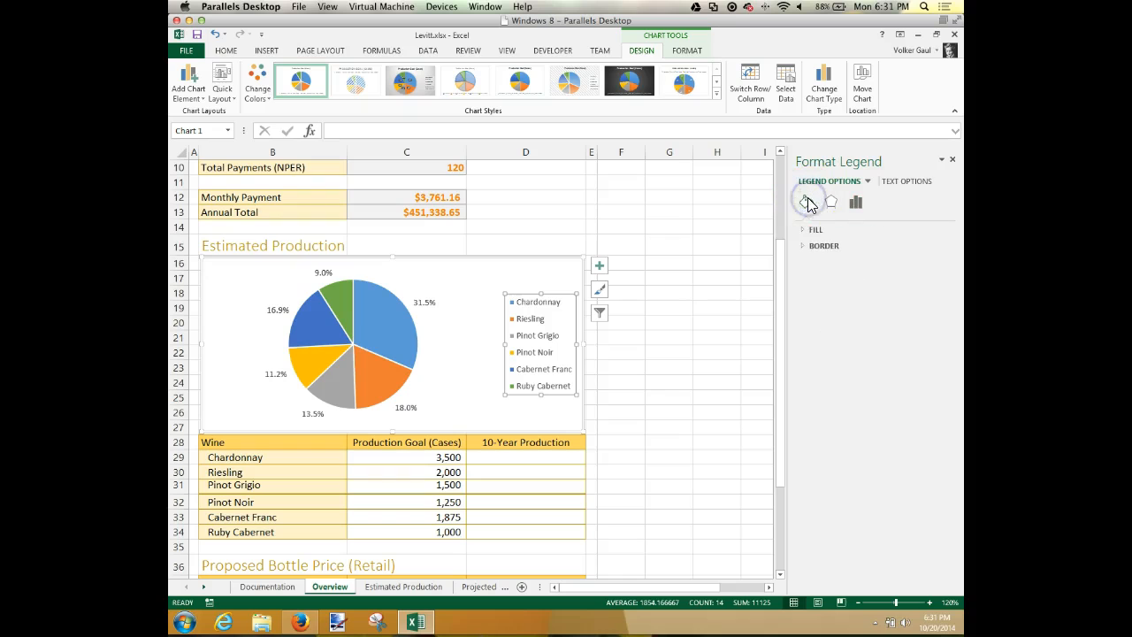
left_click(801, 229)
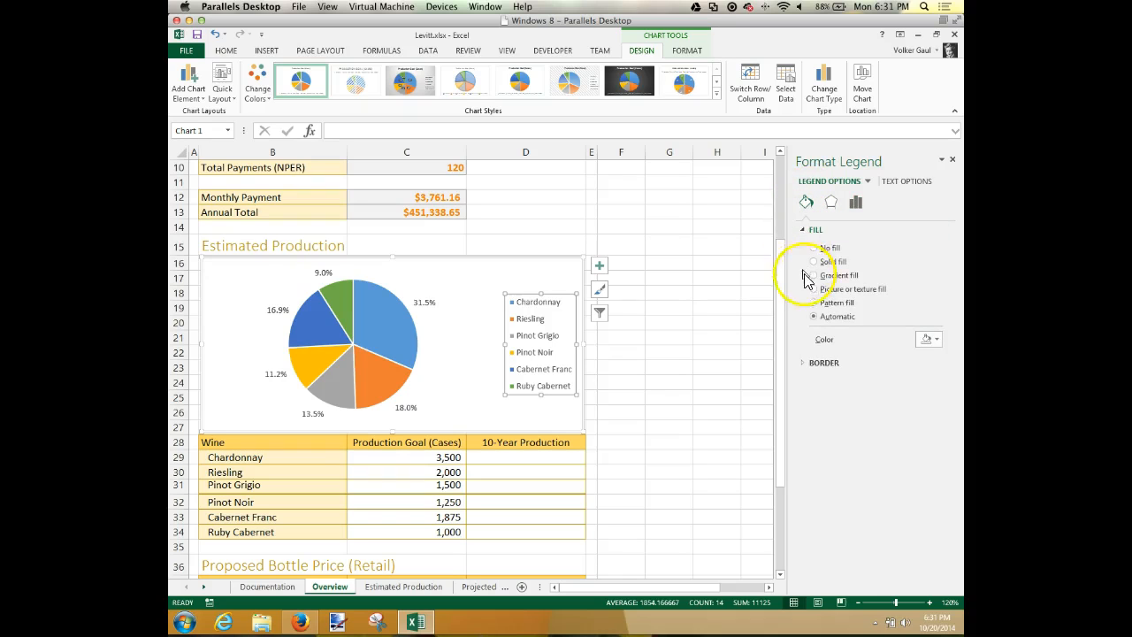
left_click(813, 262)
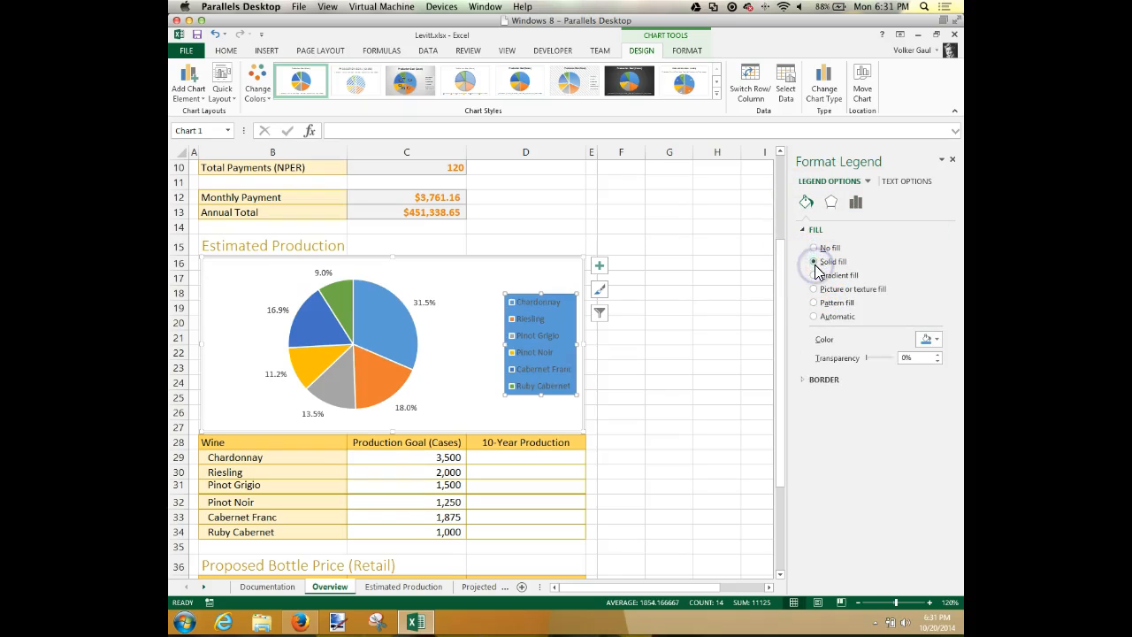
left_click(813, 275)
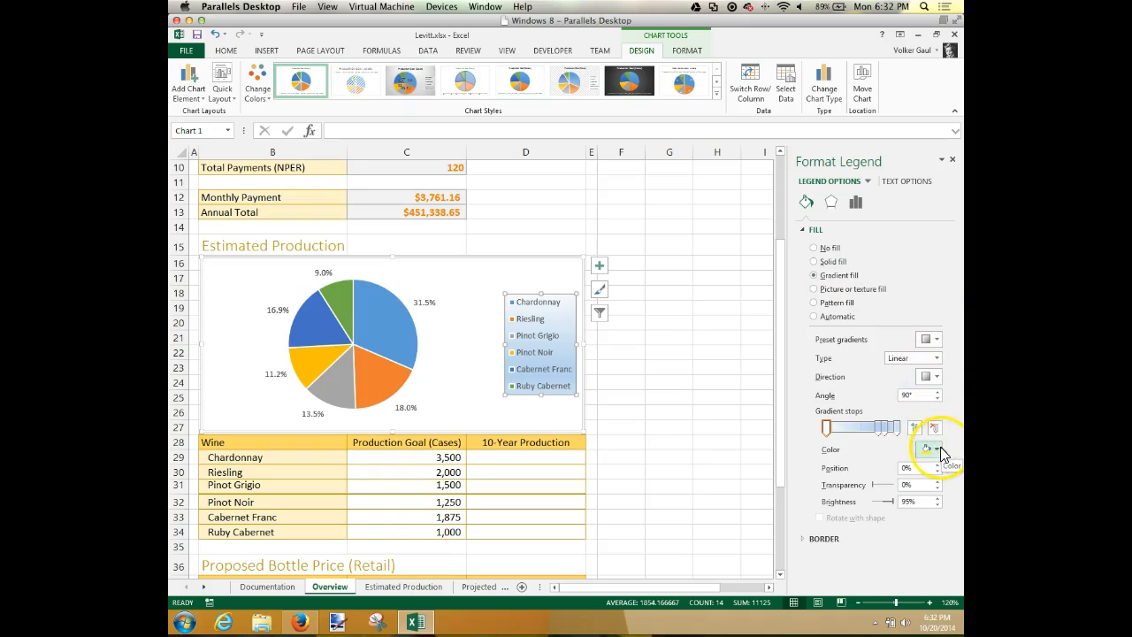
left_click(926, 450)
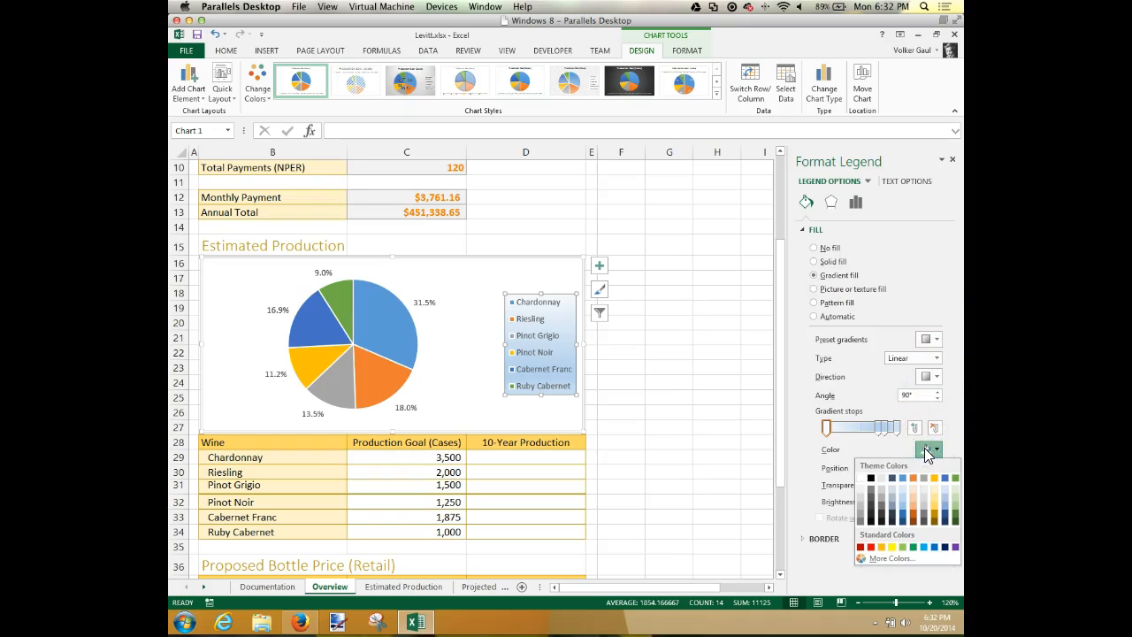
left_click(955, 488)
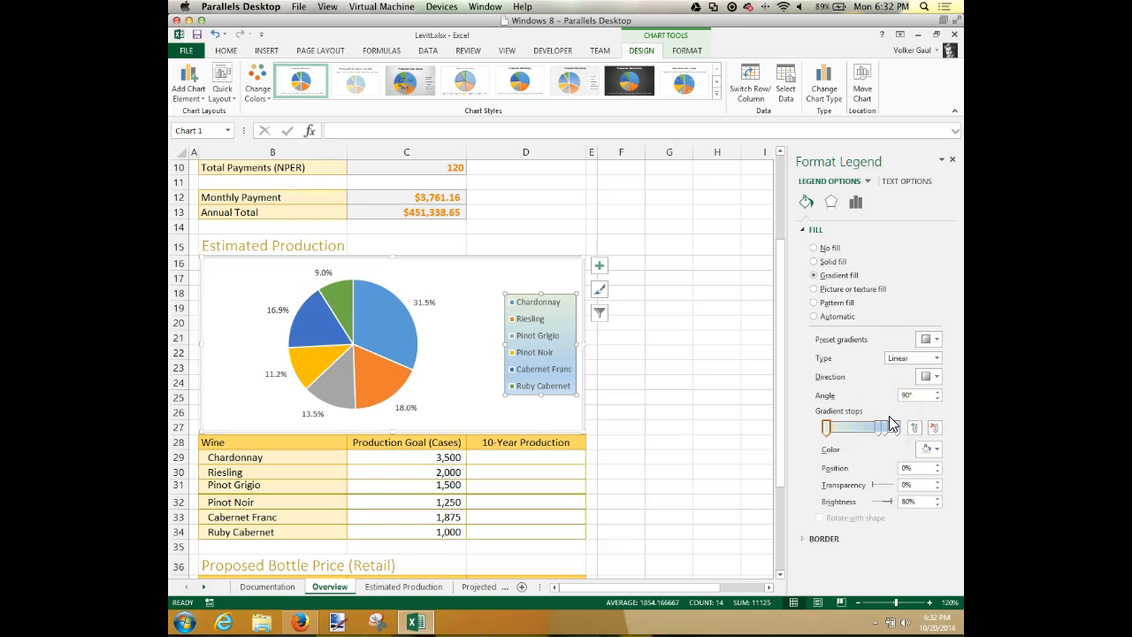
Apply the first outer shadow preset to the pie chart's legend and deselect the chart.
left_click(831, 203)
left_click(803, 232)
left_click(937, 247)
left_click(861, 334)
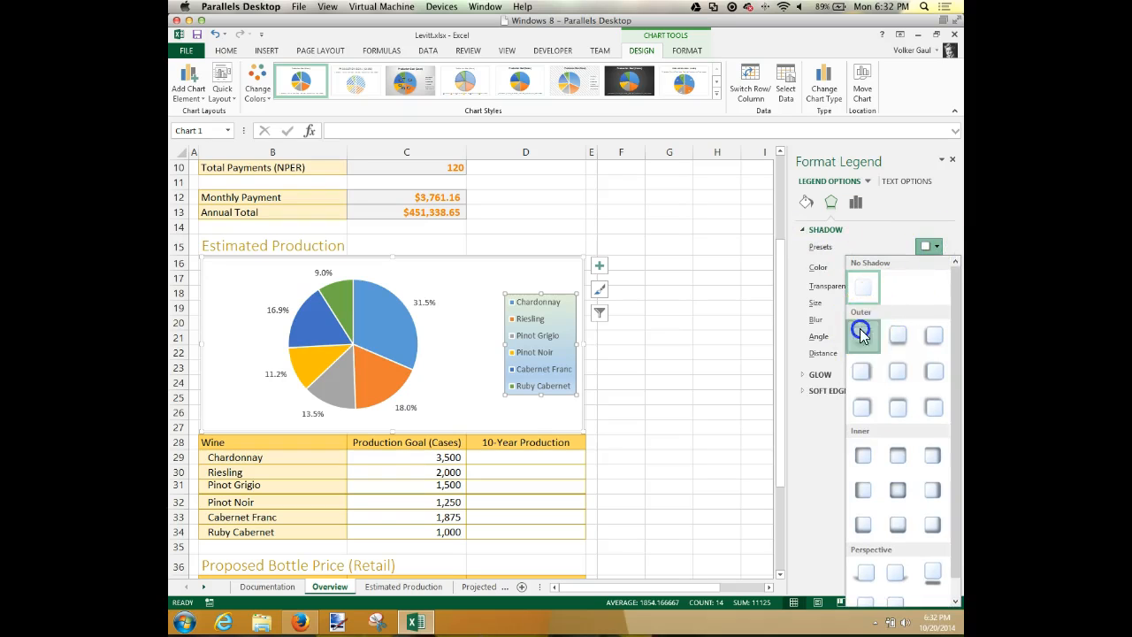
left_click(723, 355)
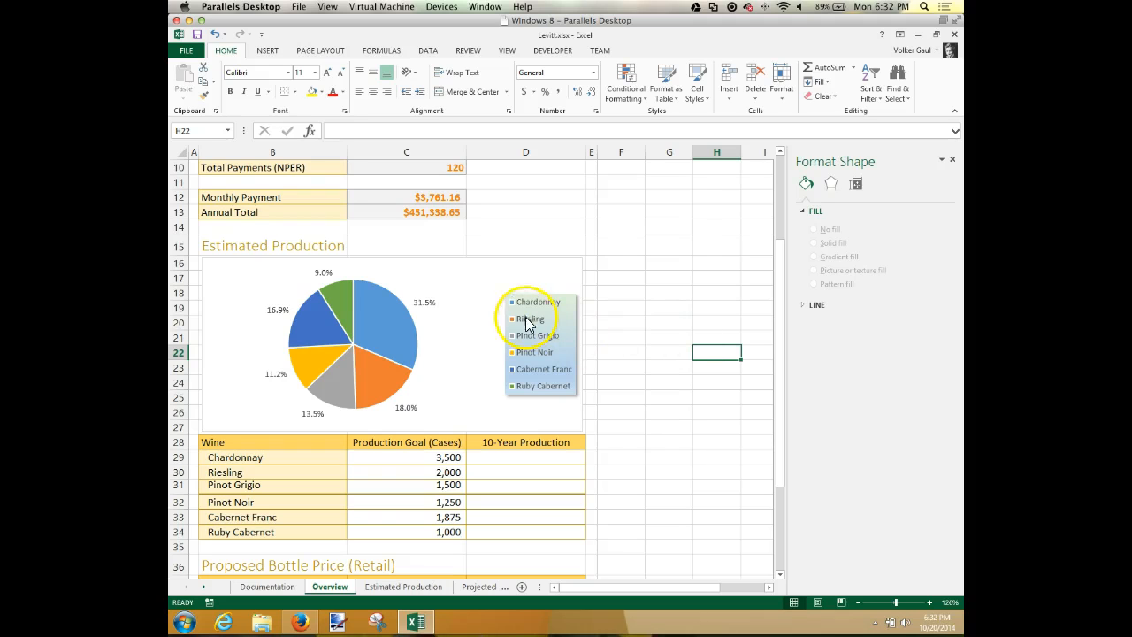
Preview the available chart styles on the production goals pie chart and apply Style 12.
left_click(499, 282)
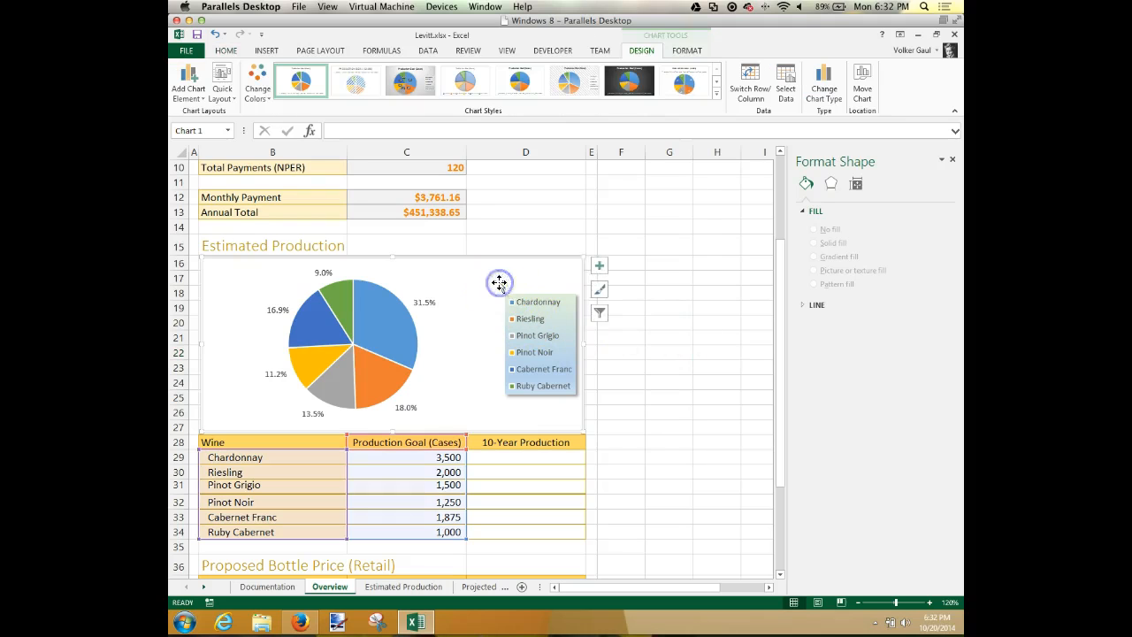
left_click(601, 295)
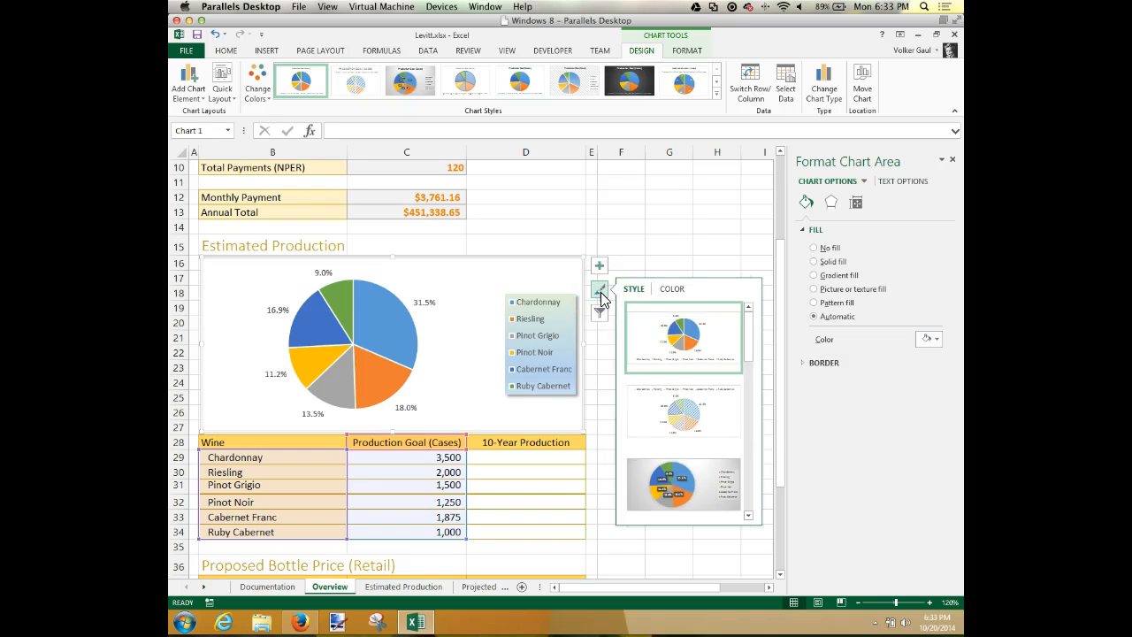
left_click(683, 407)
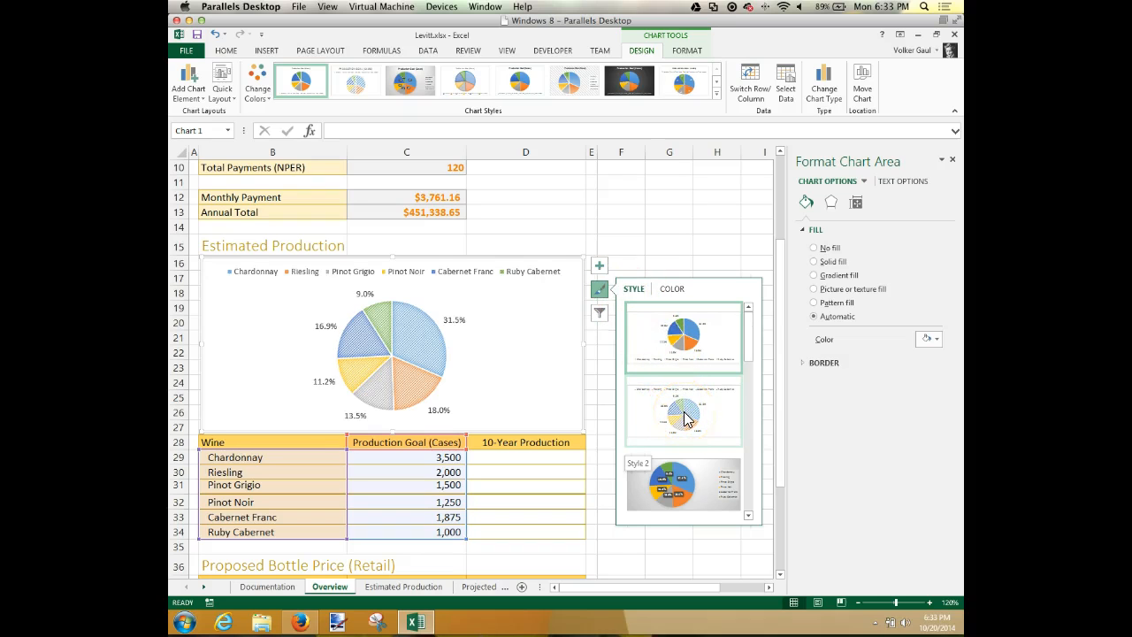
left_click(748, 435)
left_click(682, 492)
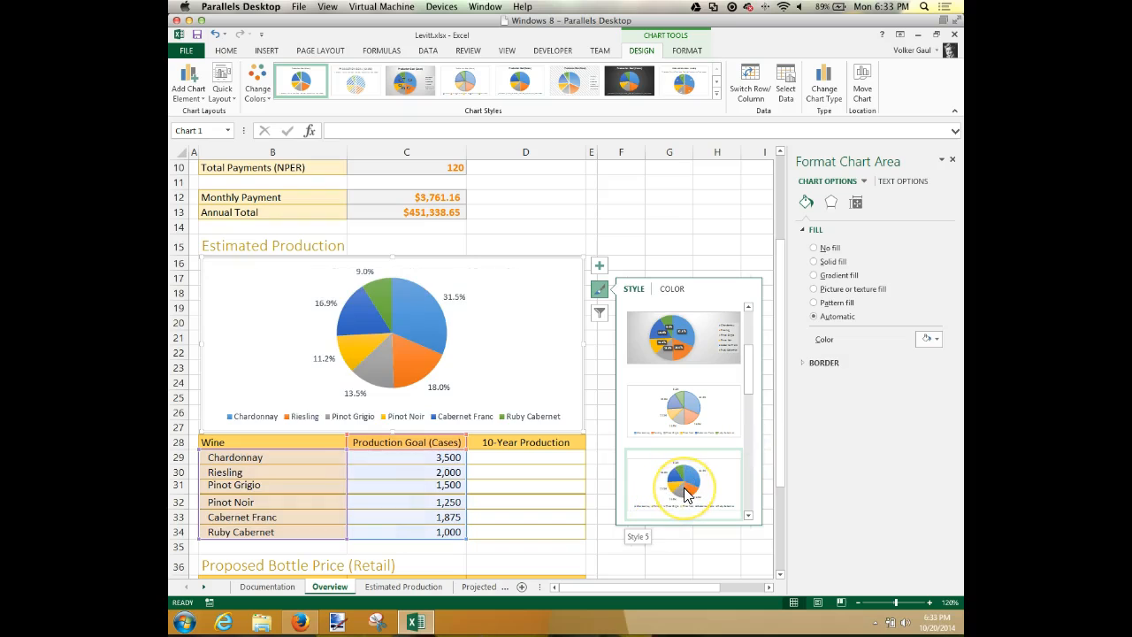
left_click(751, 489)
left_click(671, 499)
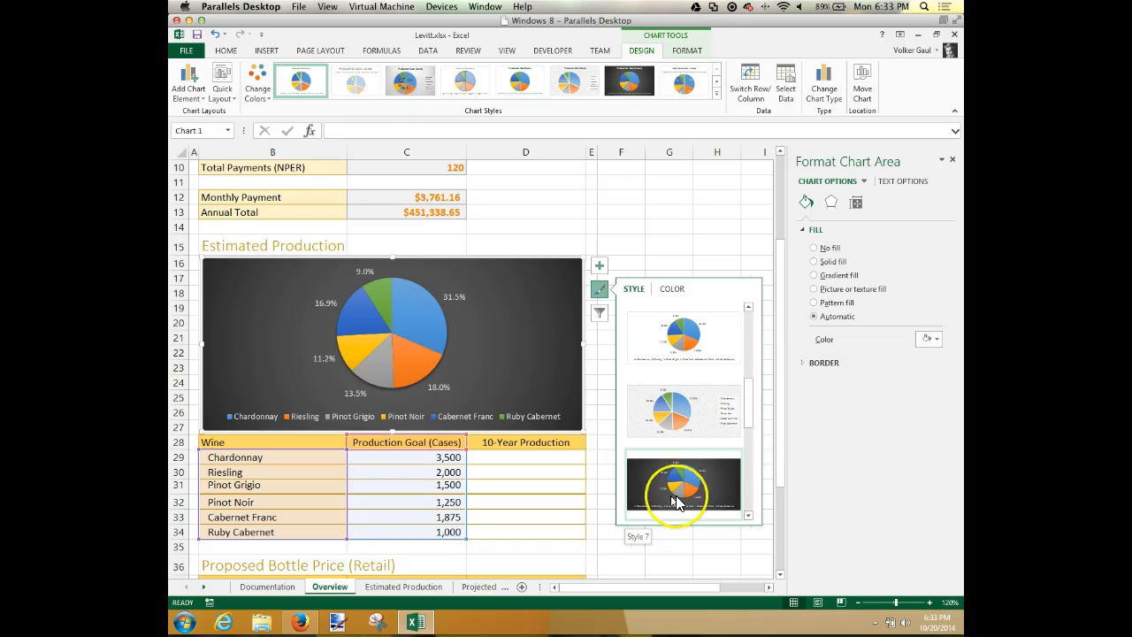
left_click(750, 496)
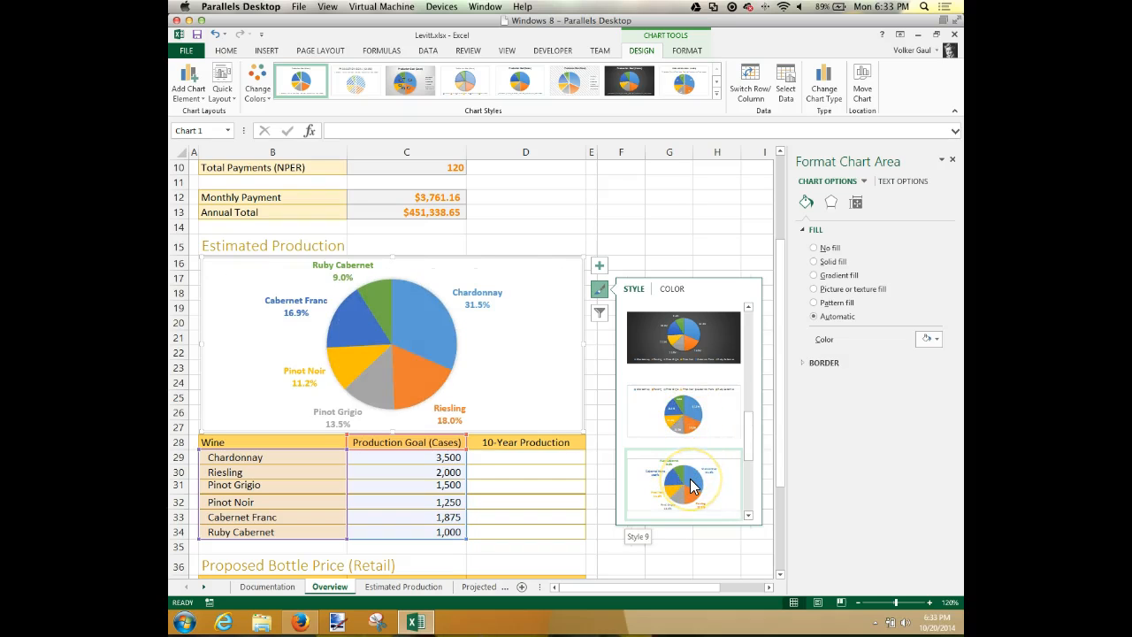
scroll(752, 495, "down", 3)
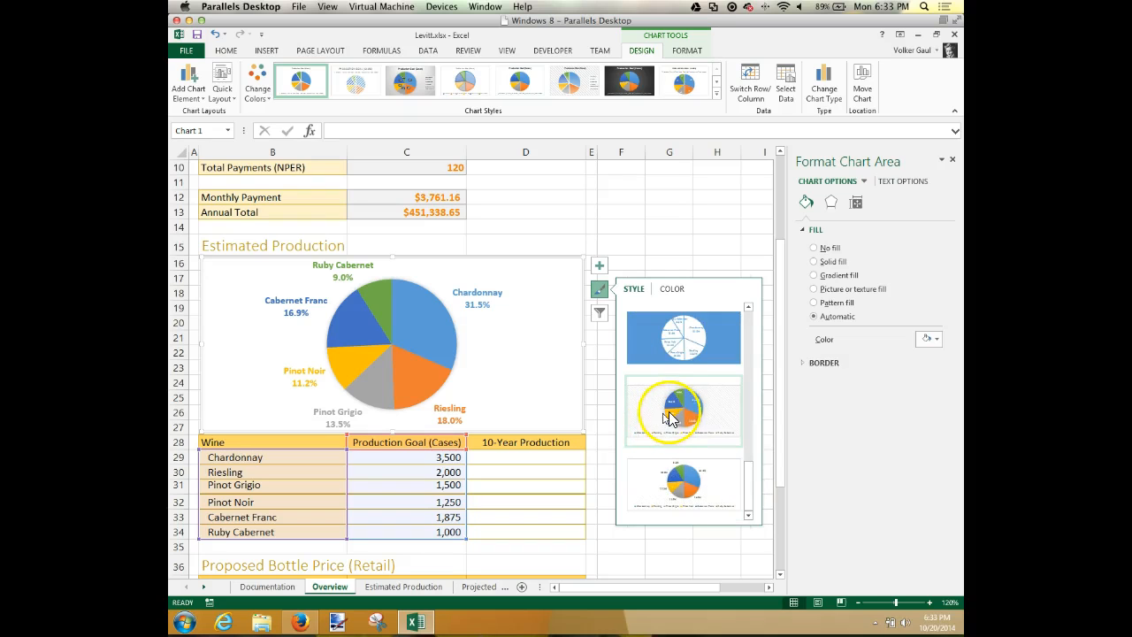
left_click(669, 417)
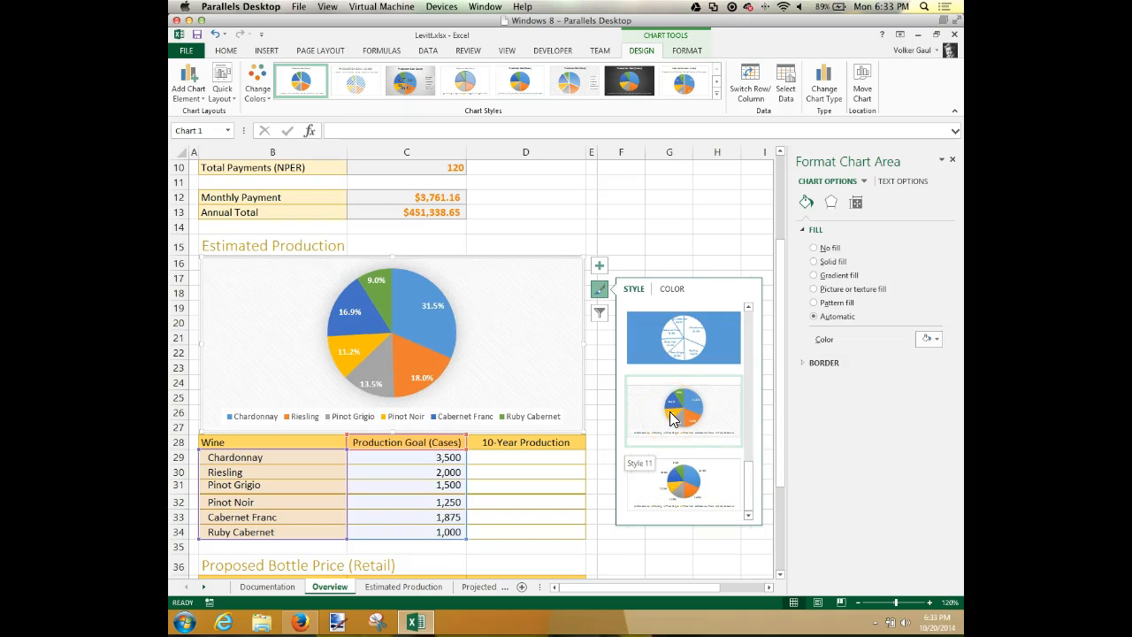
left_click(681, 481)
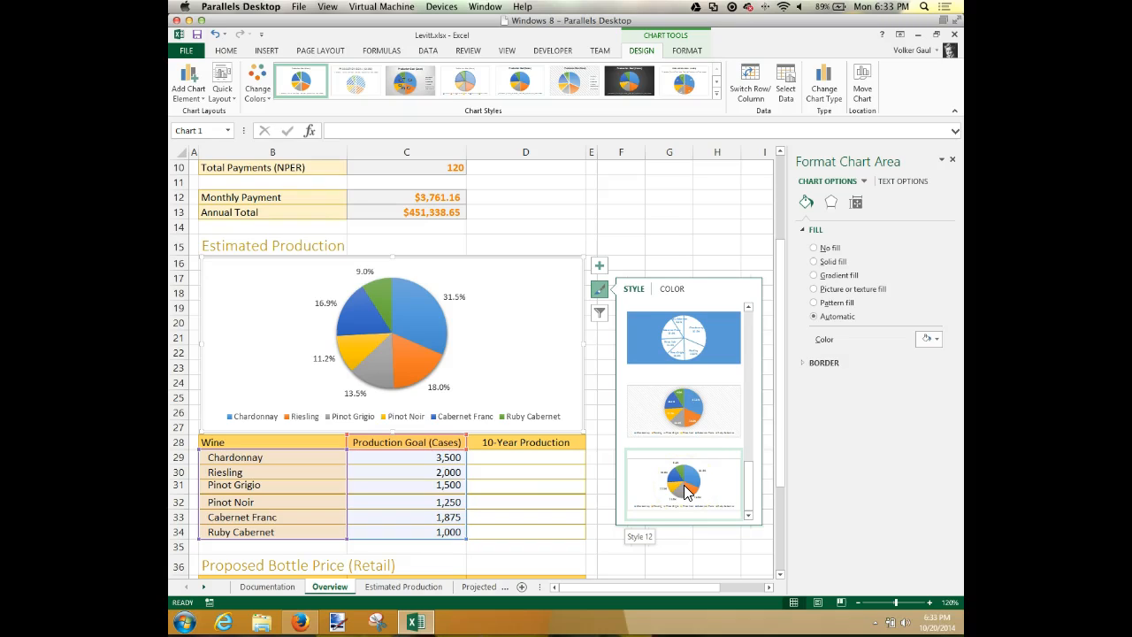
left_click(685, 491)
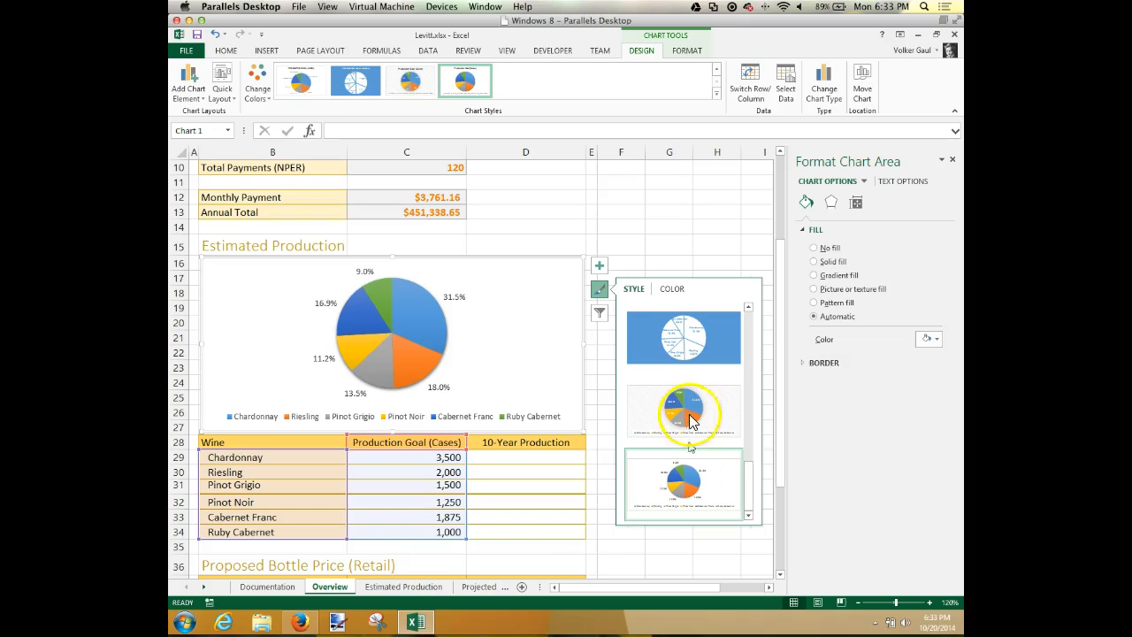
Examine the colorful and monochromatic color schemes available for the pie chart.
left_click(673, 290)
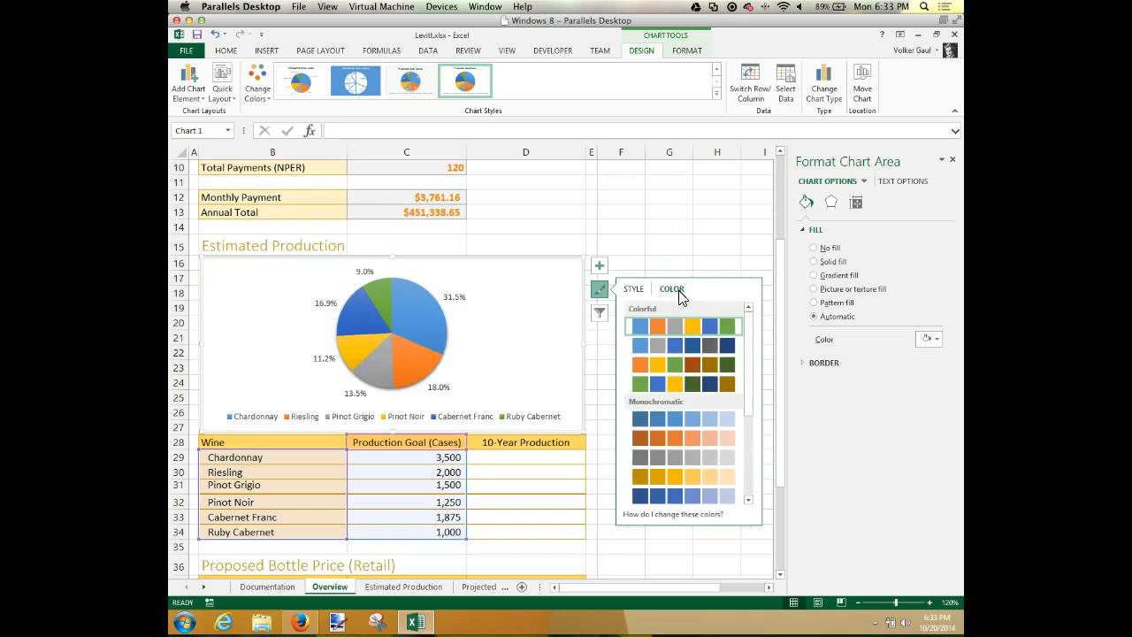
left_click(672, 366)
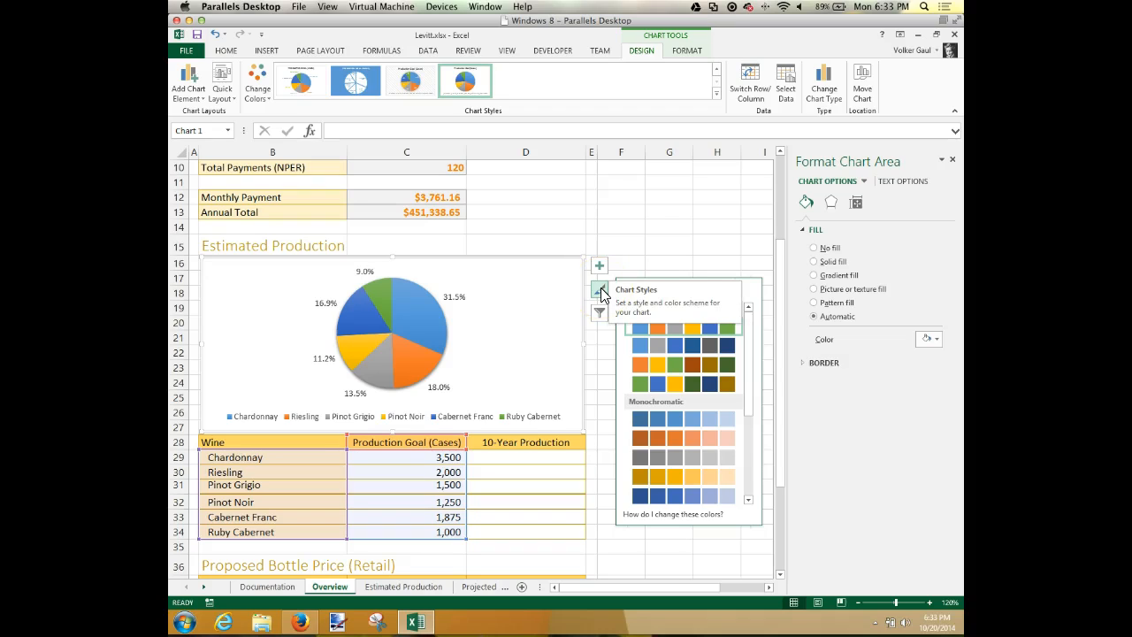
left_click(676, 247)
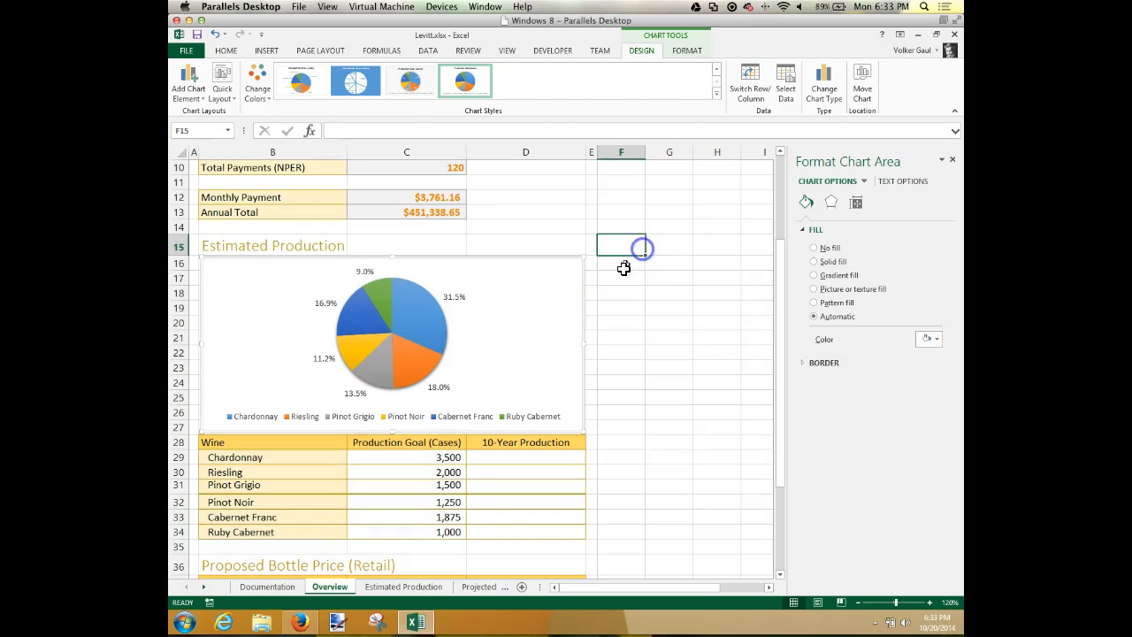
Filter the Pinot Grigio and Pinot Noir categories out of the pie chart.
left_click(543, 316)
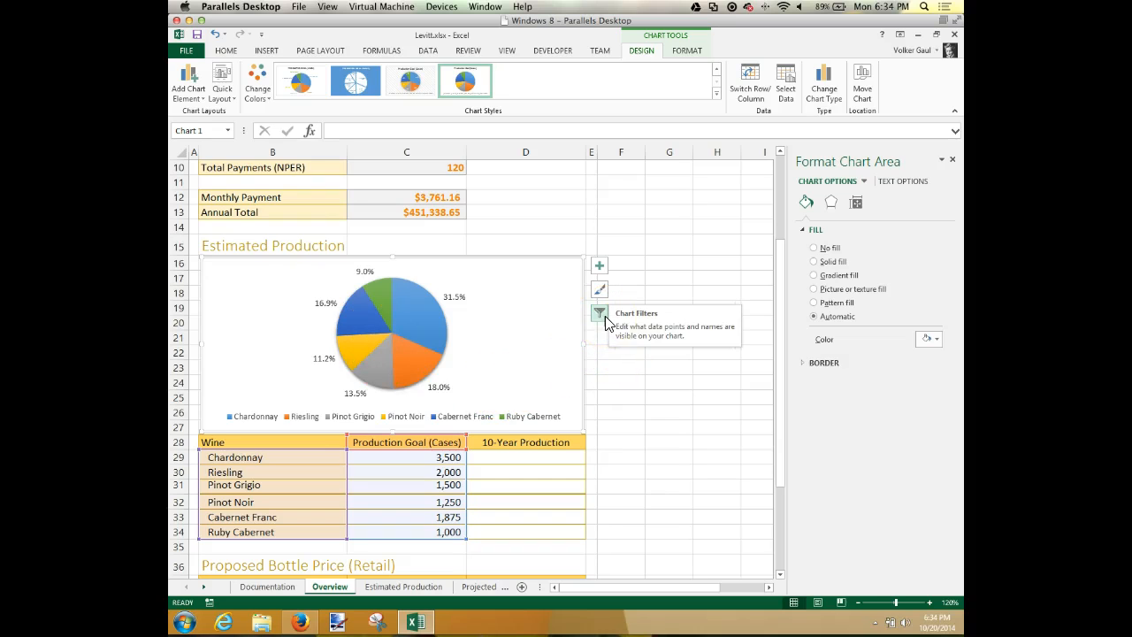
left_click(605, 320)
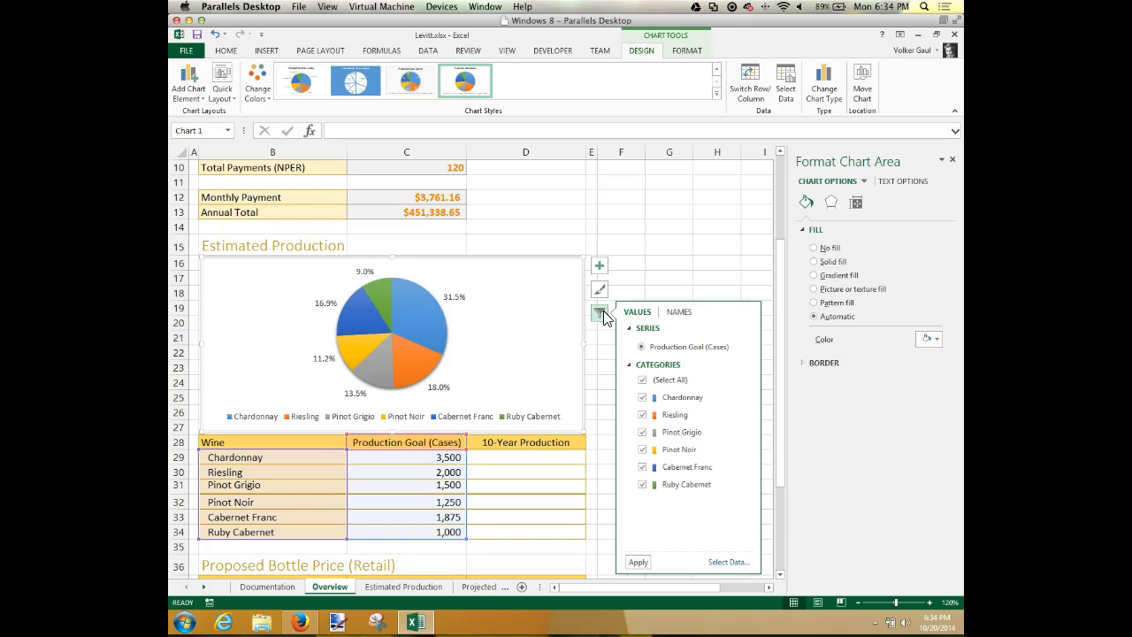
left_click(642, 432)
left_click(643, 449)
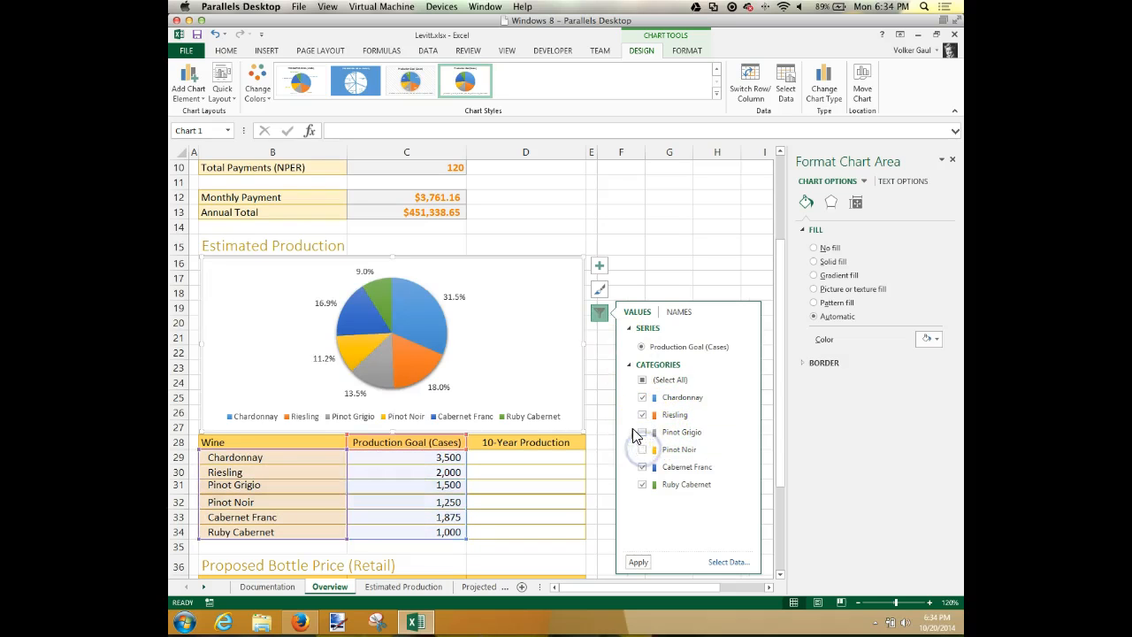
left_click(638, 563)
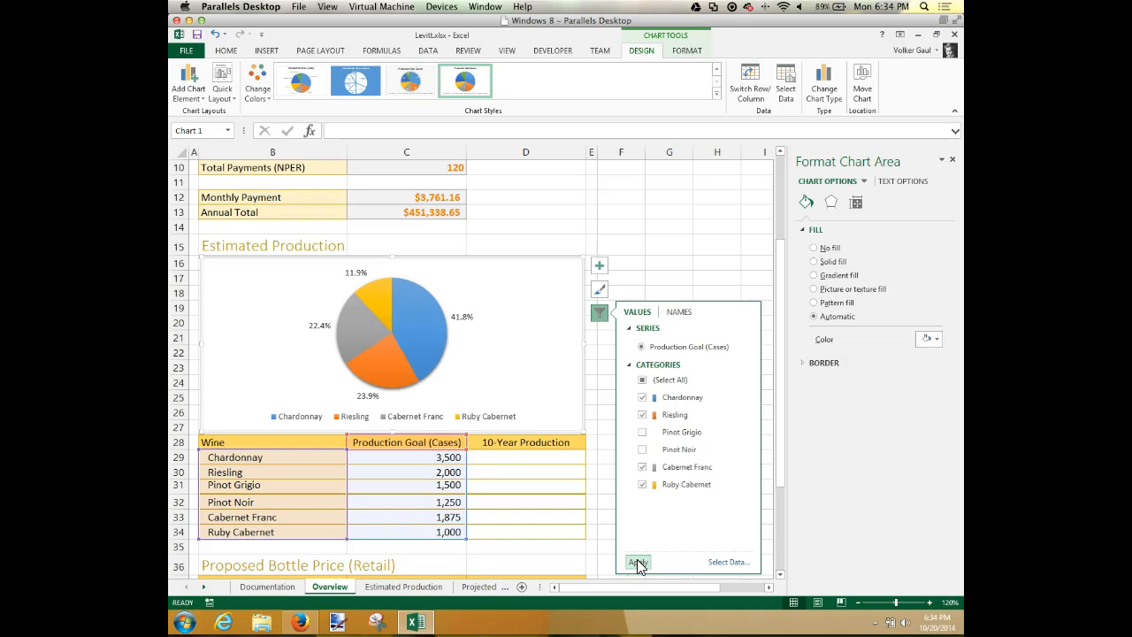
Restore the Pinot Grigio and Pinot Noir categories to the pie chart.
left_click(642, 432)
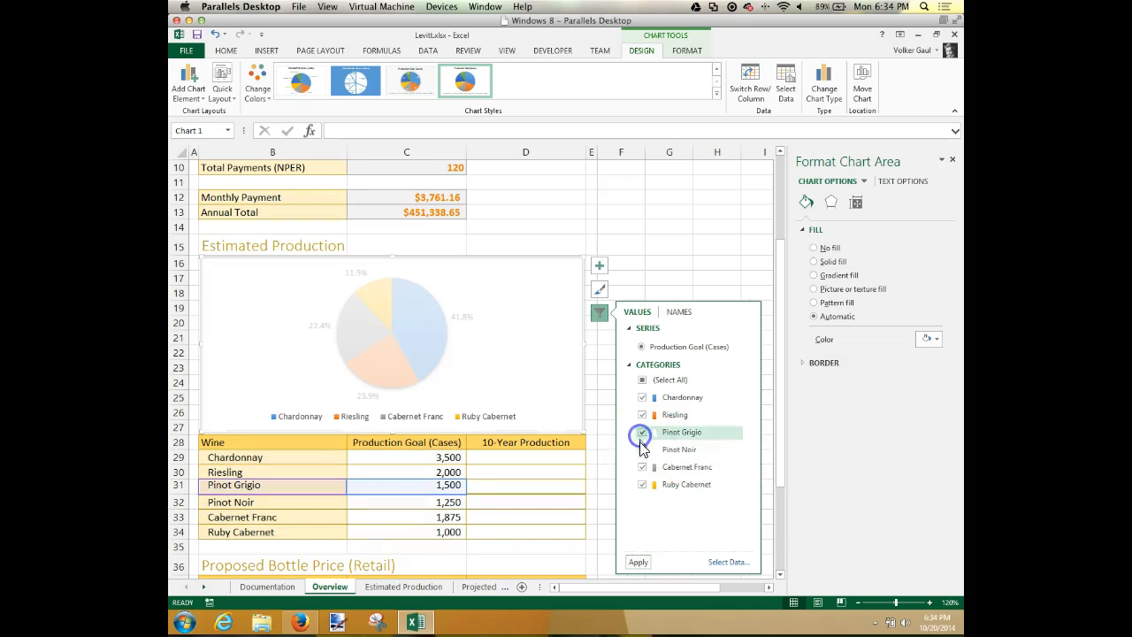
left_click(640, 450)
left_click(638, 562)
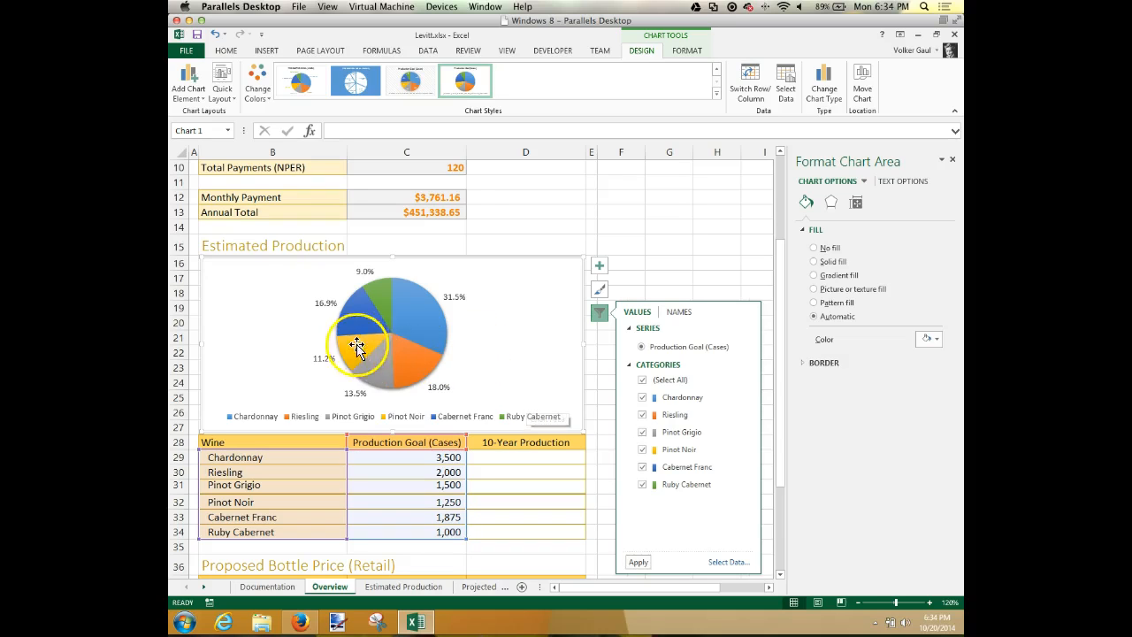
Give the Cabernet Franc slice a solid fill, trying light green before choosing a light blue theme color.
left_click(357, 313)
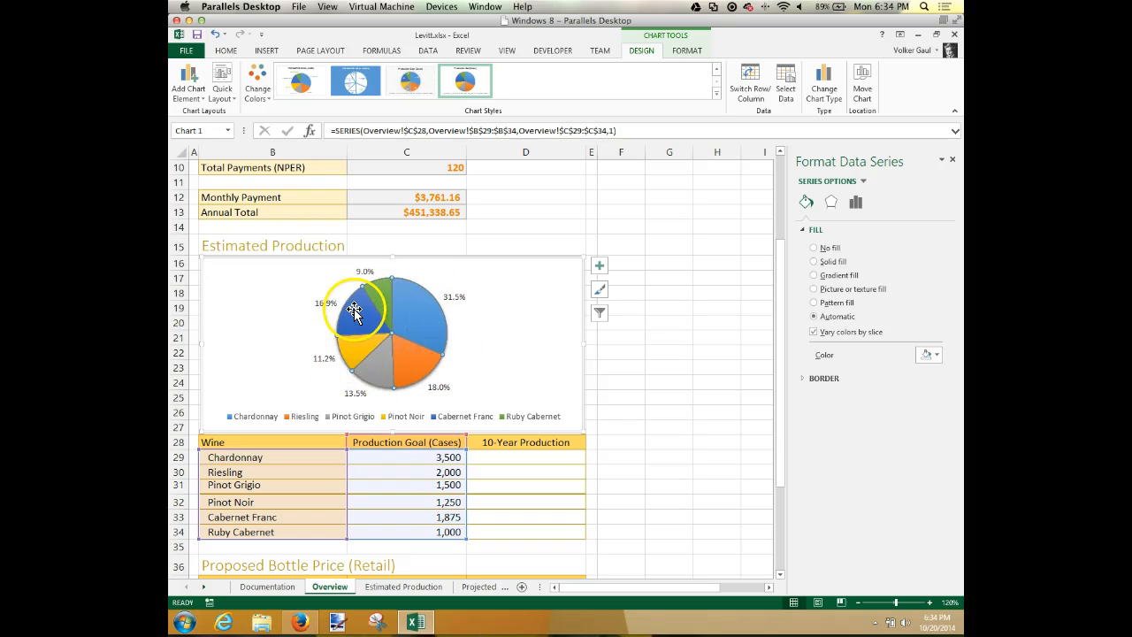
left_click(353, 311)
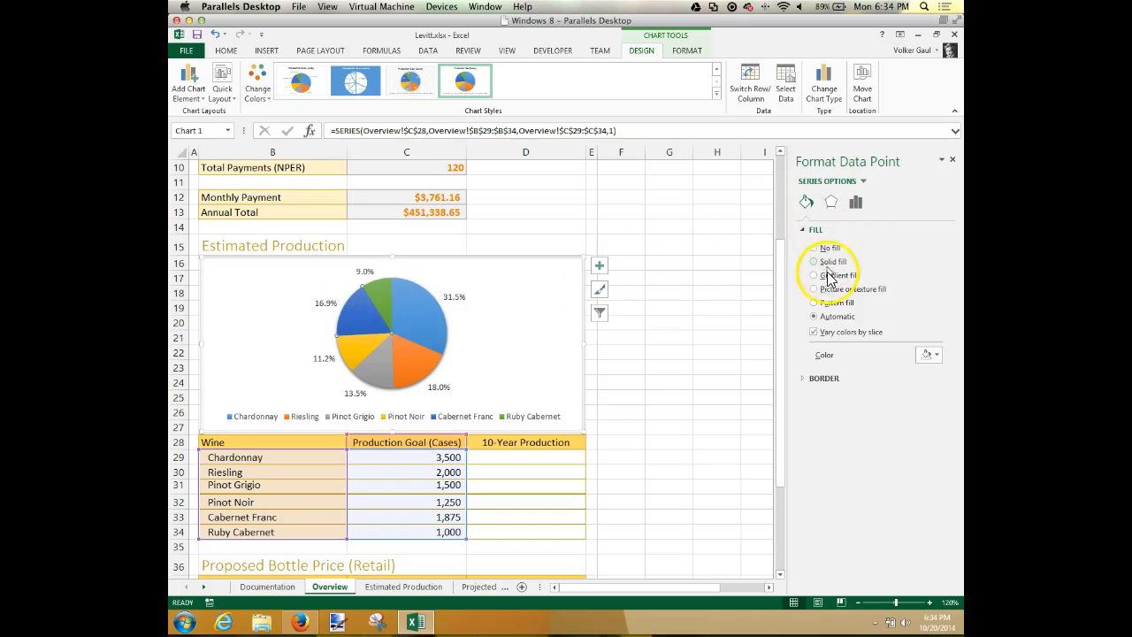
left_click(833, 261)
left_click(936, 355)
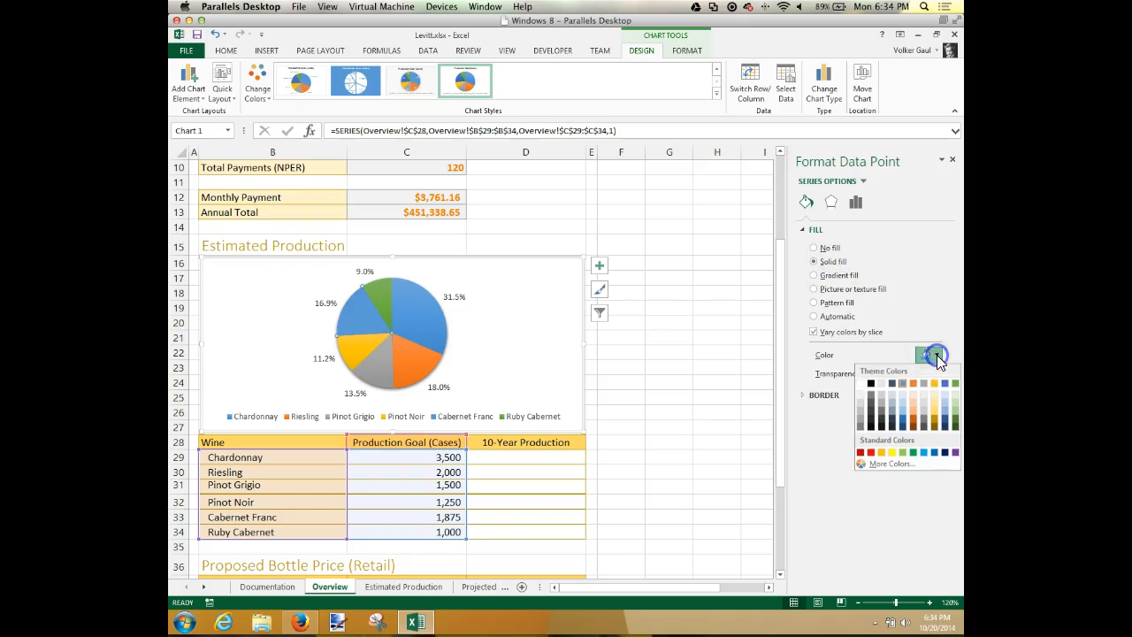
left_click(955, 403)
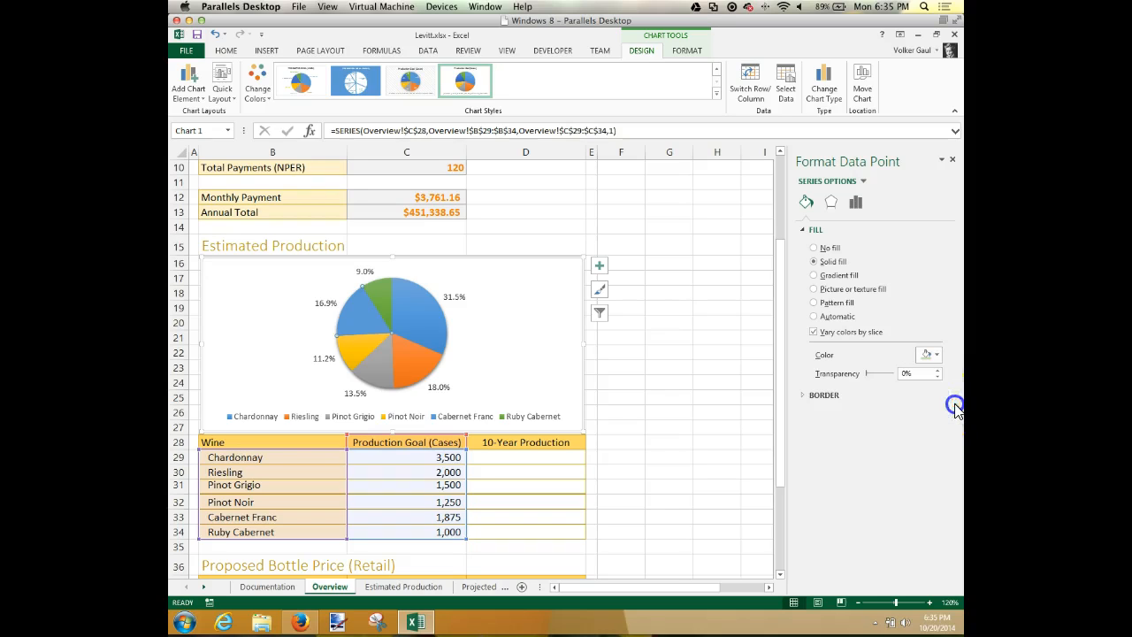
left_click(940, 355)
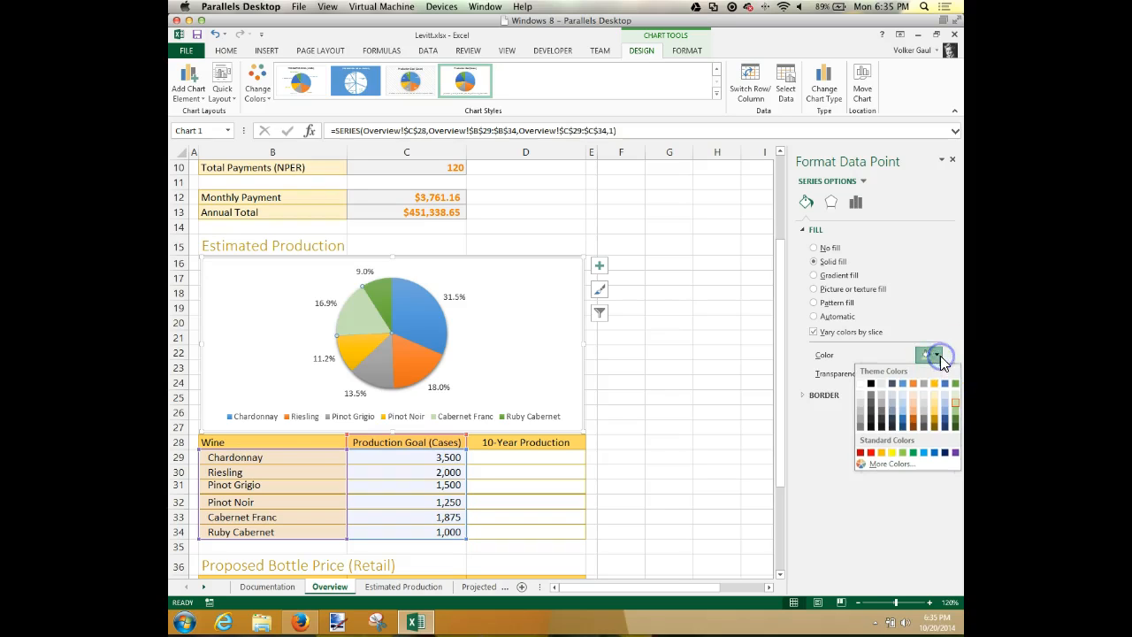
left_click(905, 403)
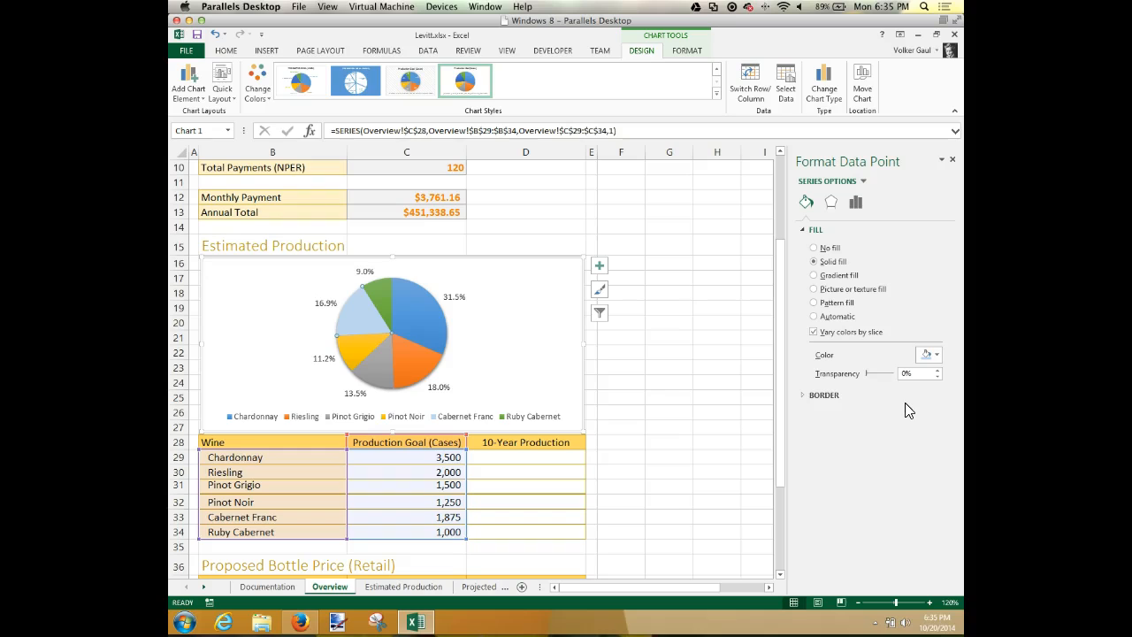
Try a gradient fill on the Cabernet Franc slice and return it to a solid fill.
left_click(937, 354)
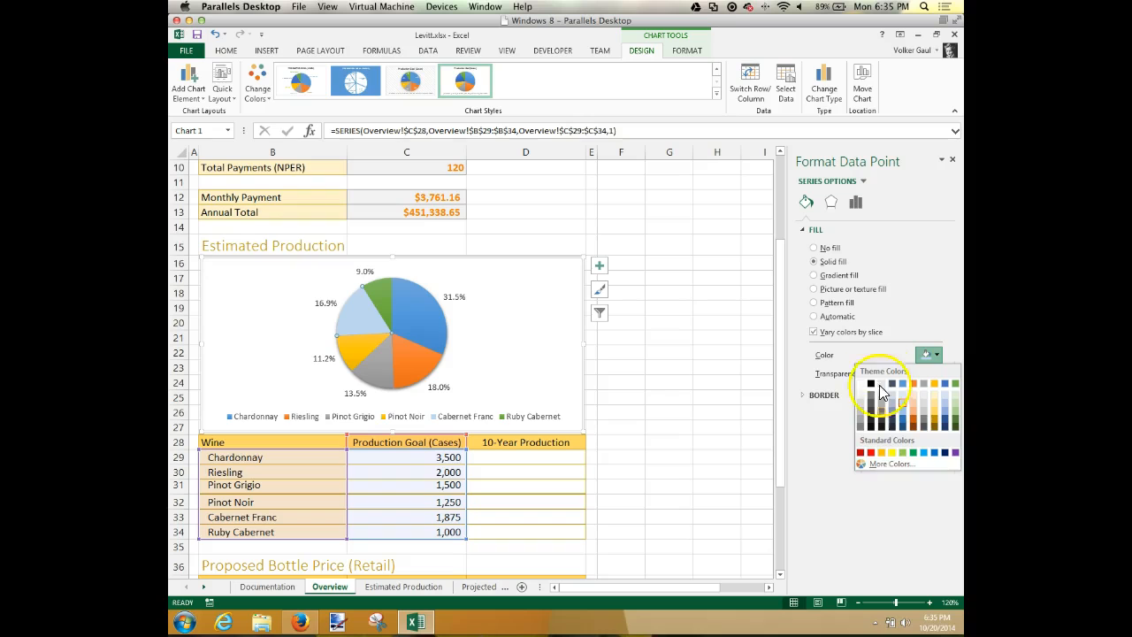
left_click(840, 275)
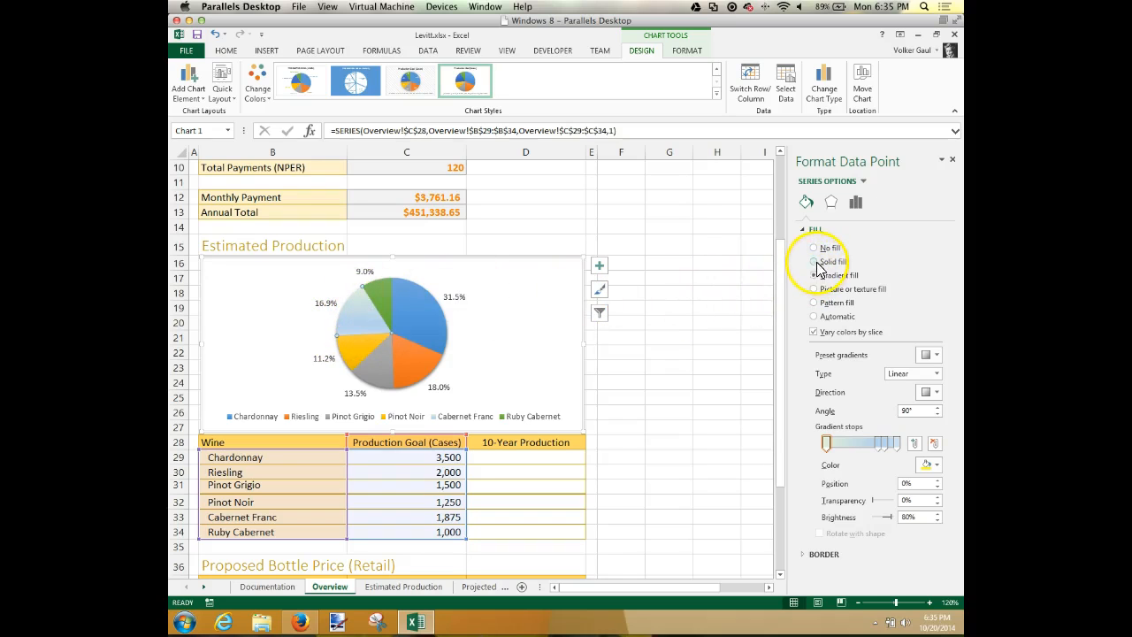
left_click(817, 263)
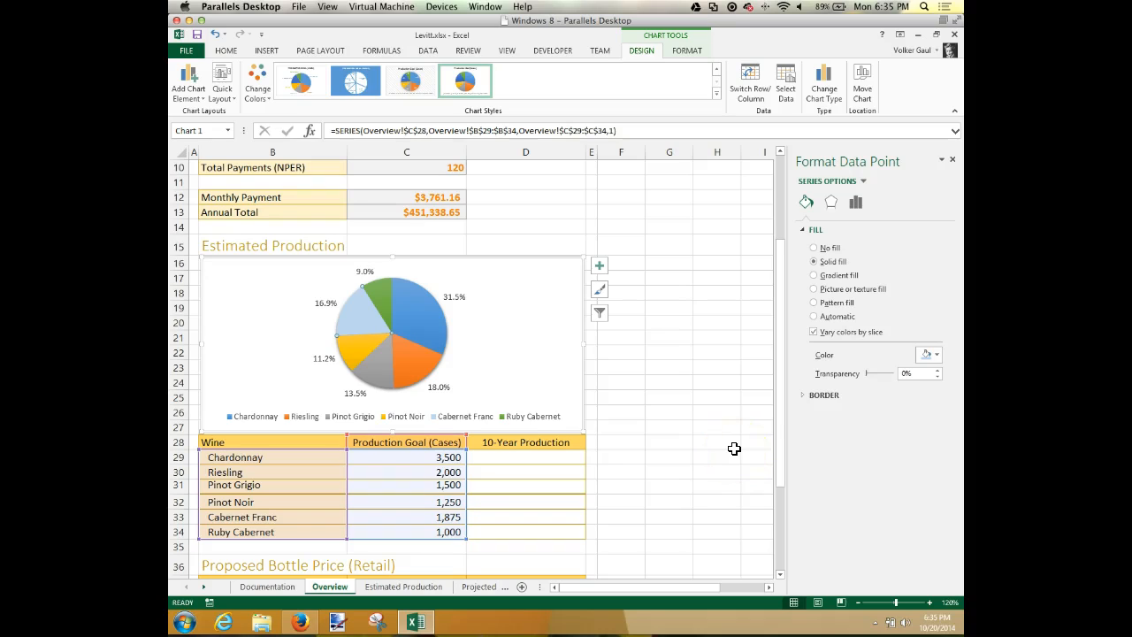
Explode the Pinot Noir slice by pulling it outward from the rest of the pie.
left_click(357, 349)
left_click(357, 346)
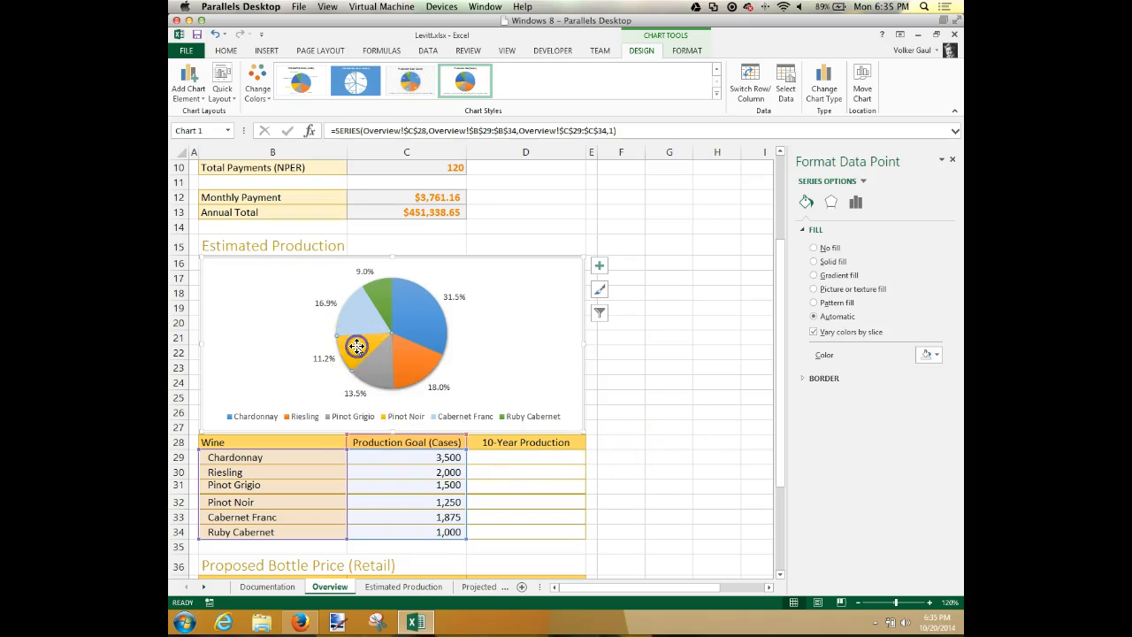
left_click_drag(388, 347, 337, 344)
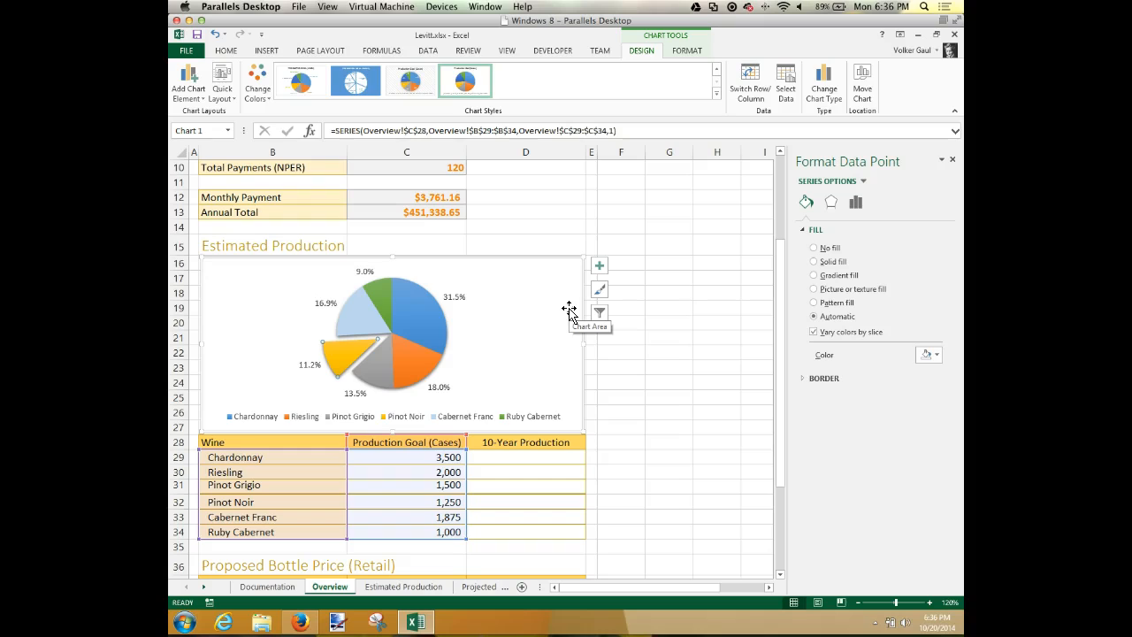
Select different chart elements, ending with the chart area, and give the chart area a gradient fill.
left_click(573, 267)
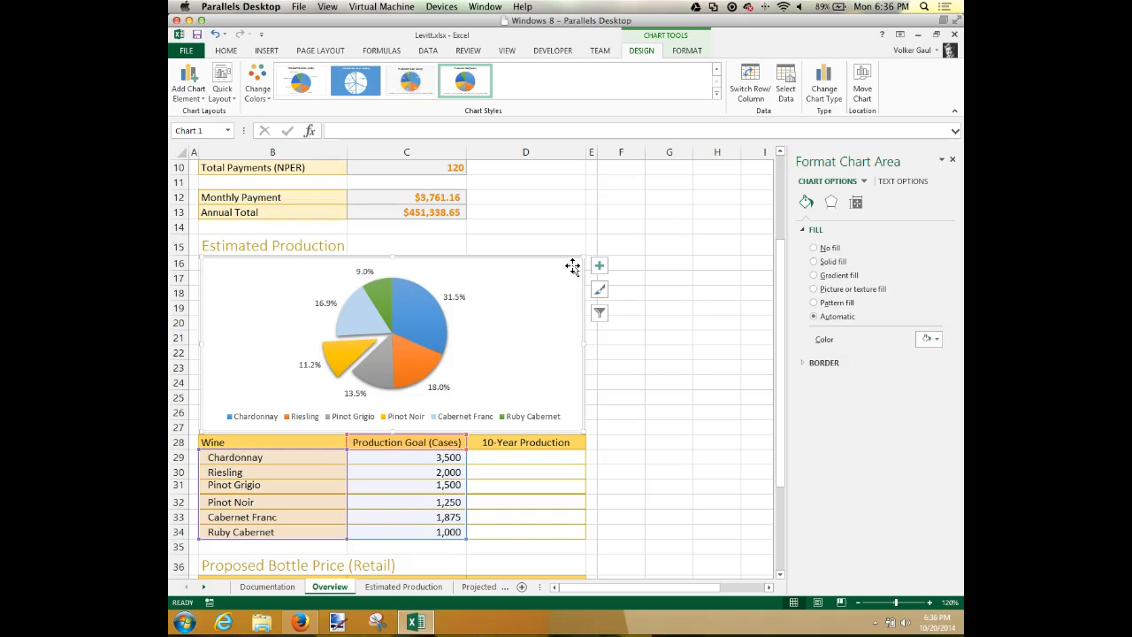
left_click(684, 48)
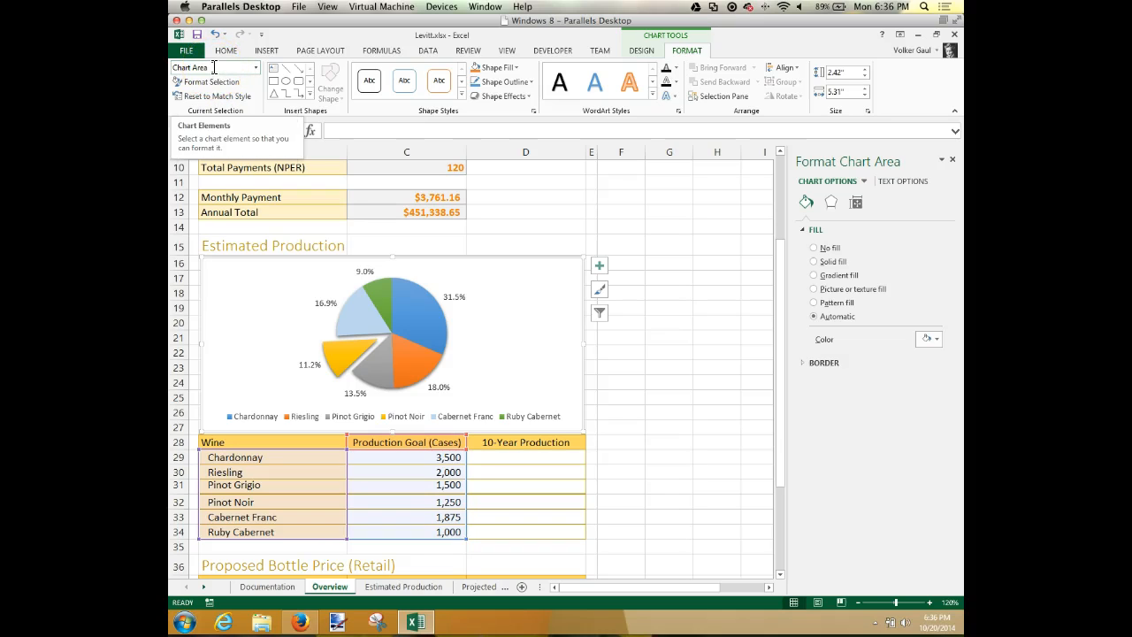
left_click(392, 294)
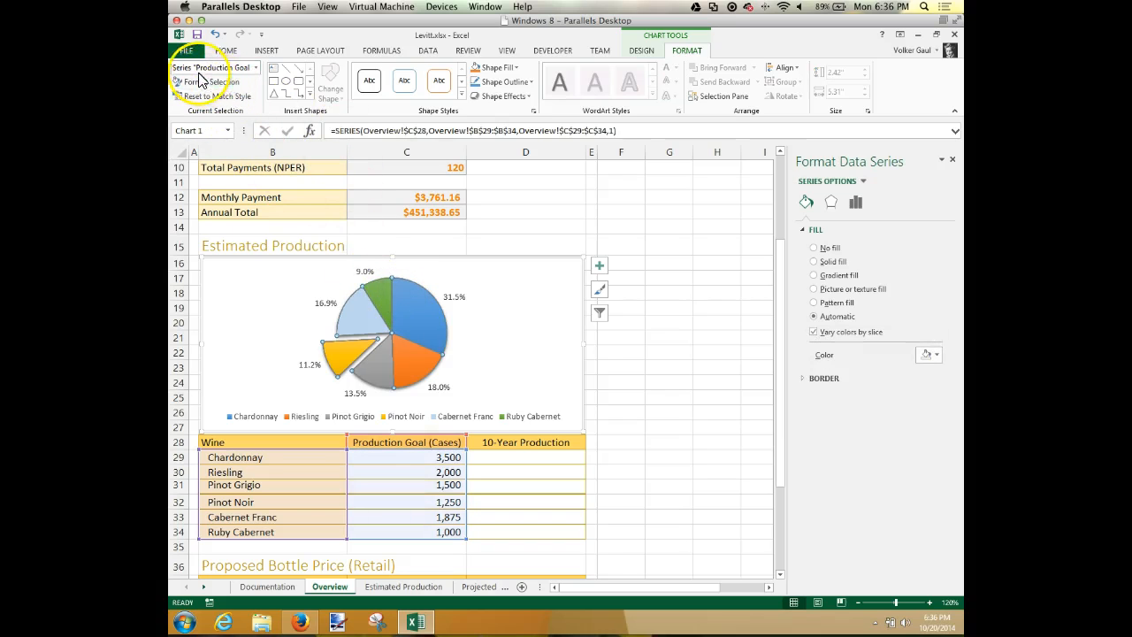
left_click(365, 273)
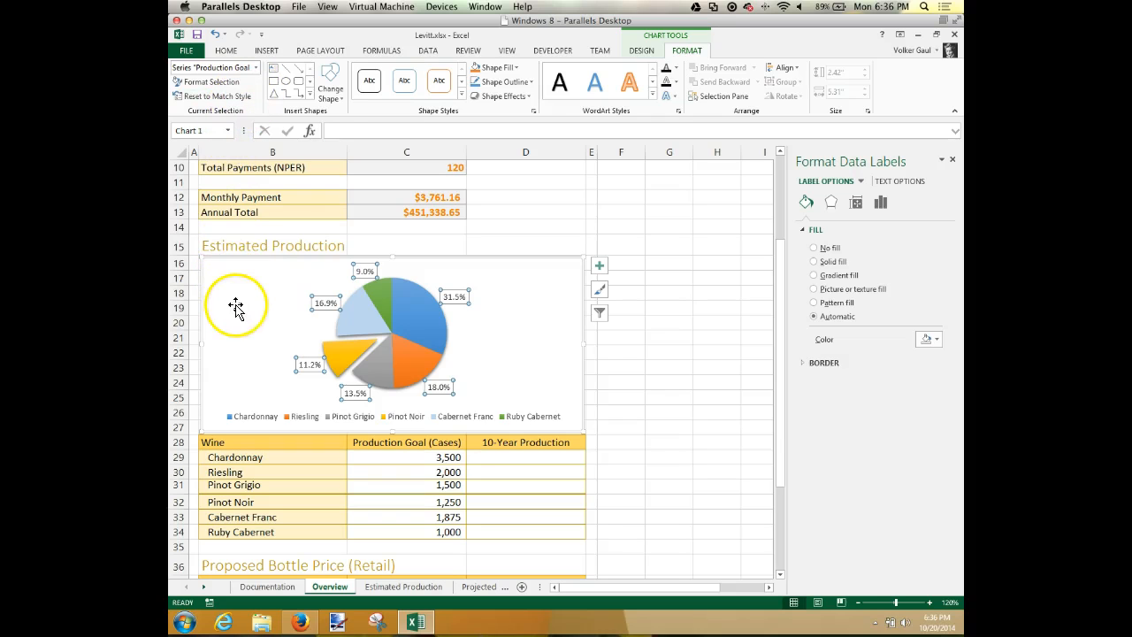
left_click(255, 68)
left_click(192, 81)
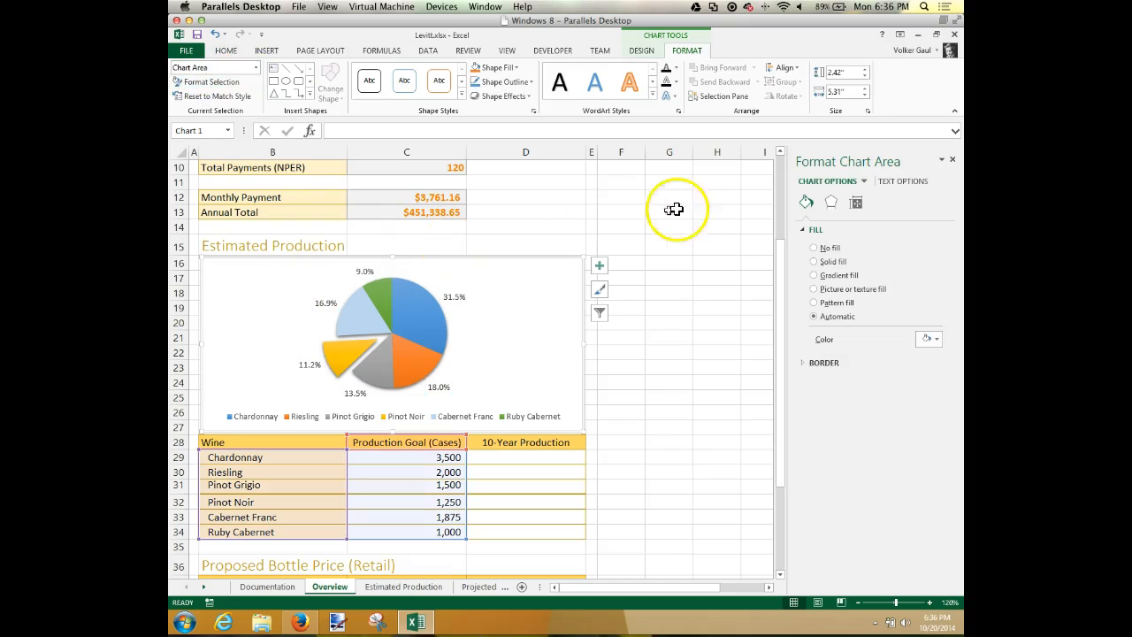
left_click(842, 277)
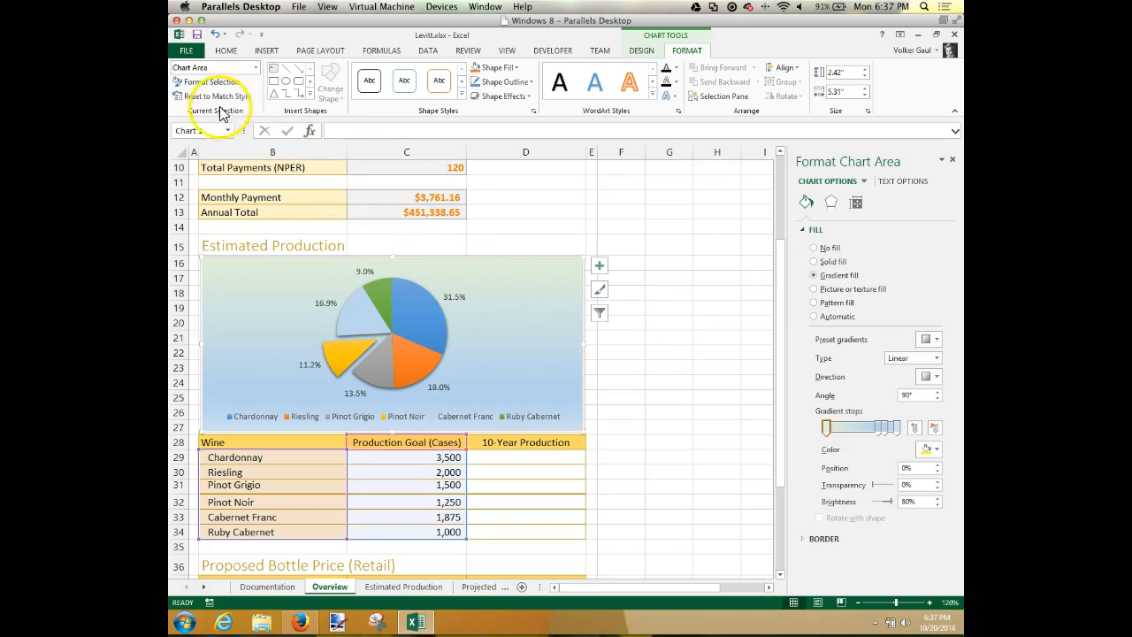
Select the pie chart's percentage data labels and change their font color to red.
left_click(255, 68)
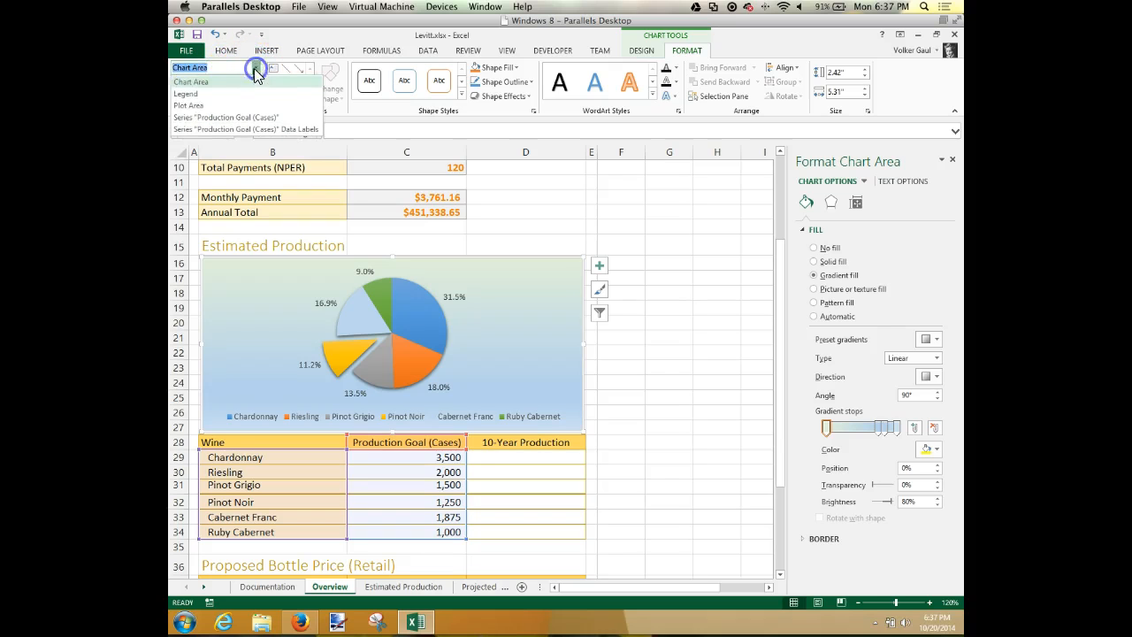
left_click(193, 107)
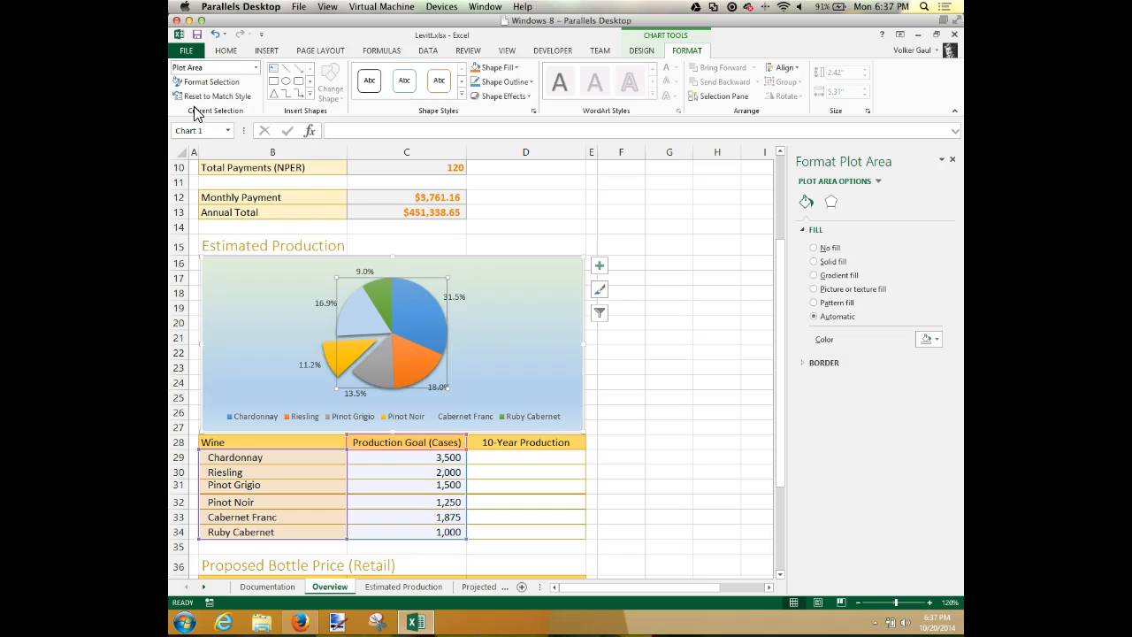
left_click(641, 50)
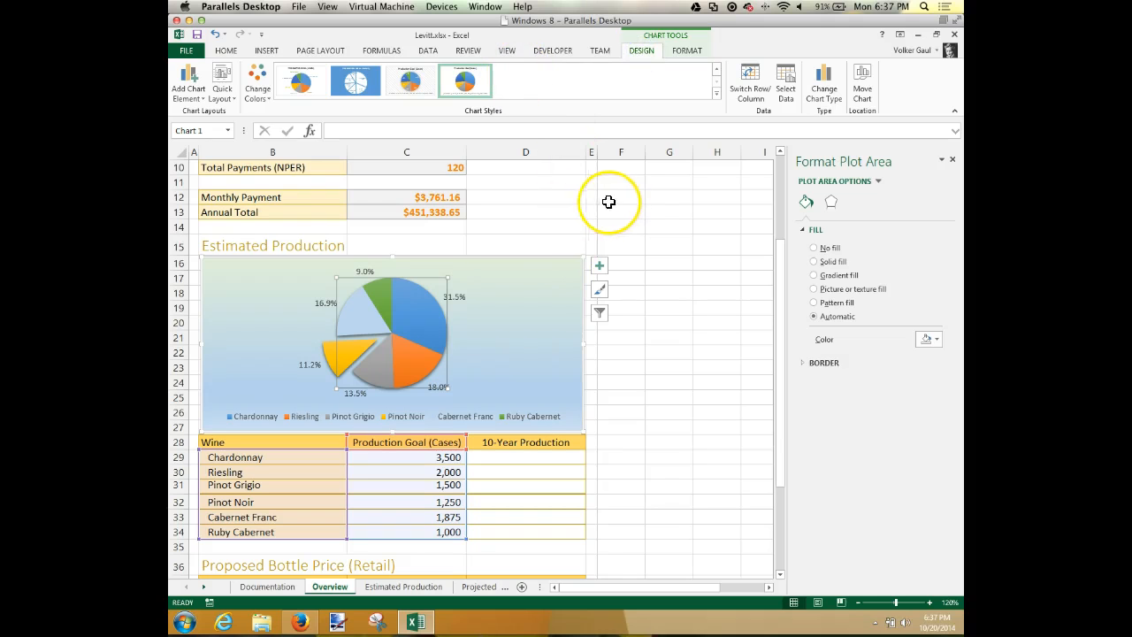
left_click(362, 270)
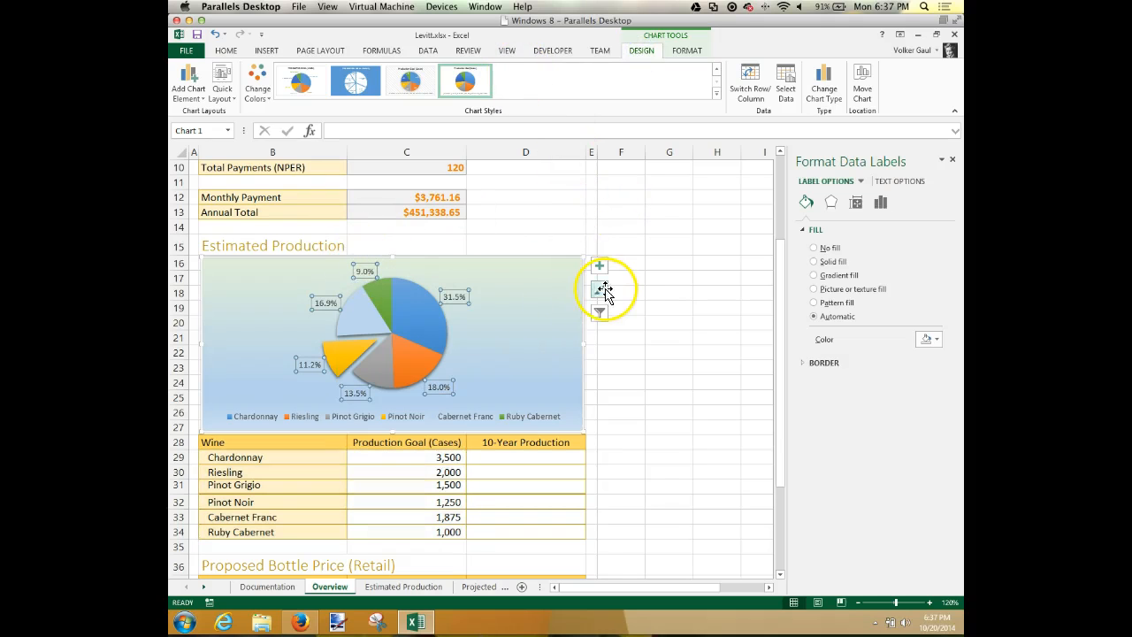
left_click(226, 50)
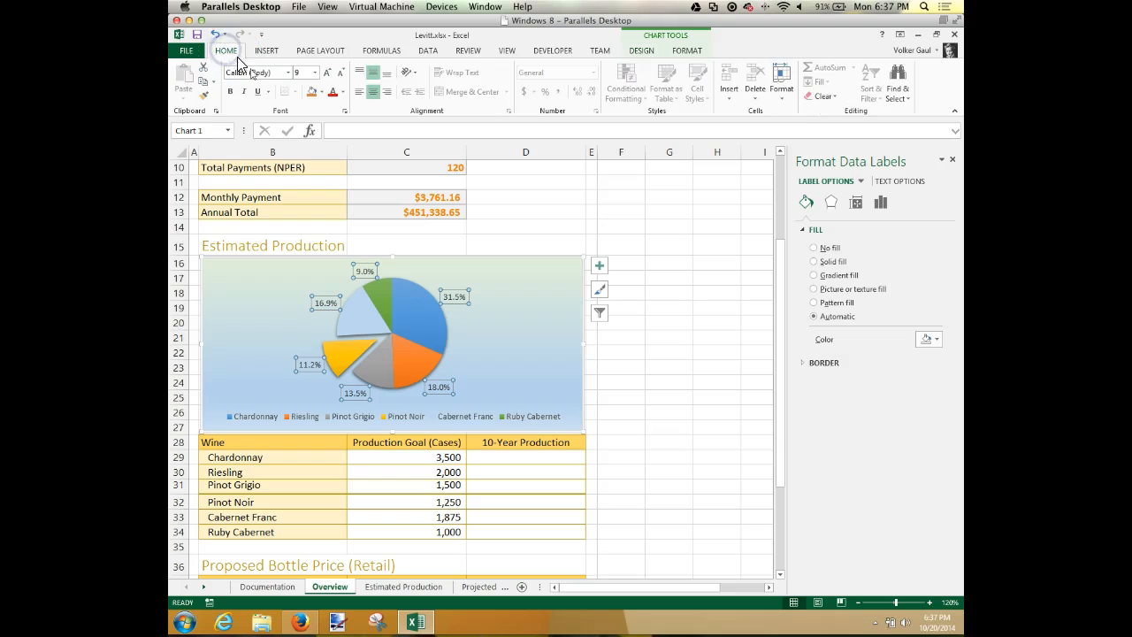
left_click(332, 94)
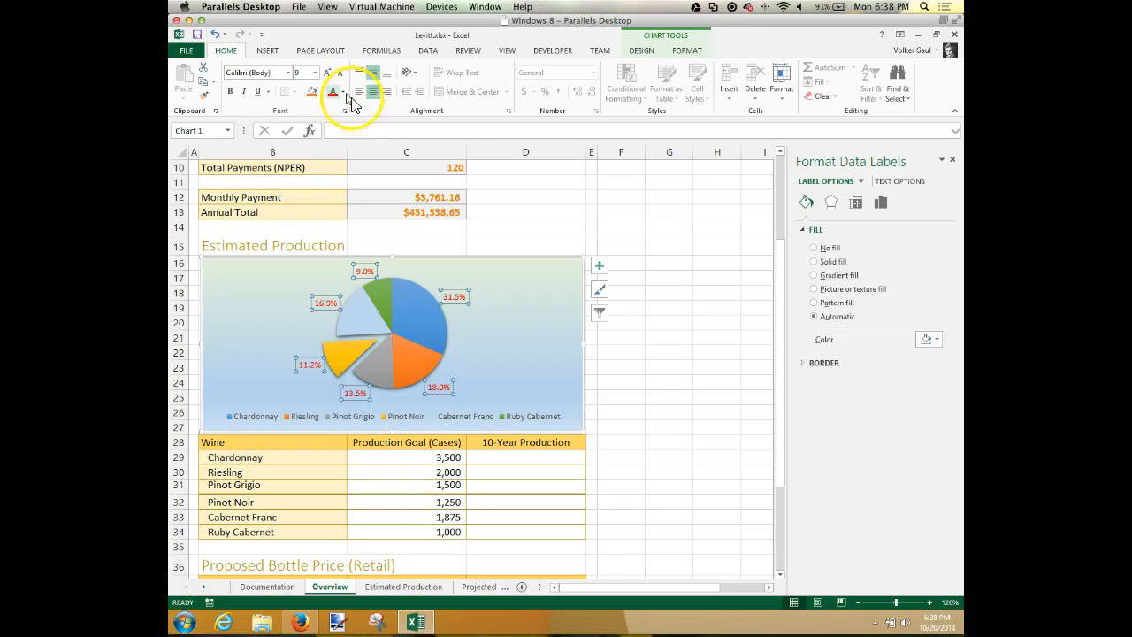
left_click(642, 386)
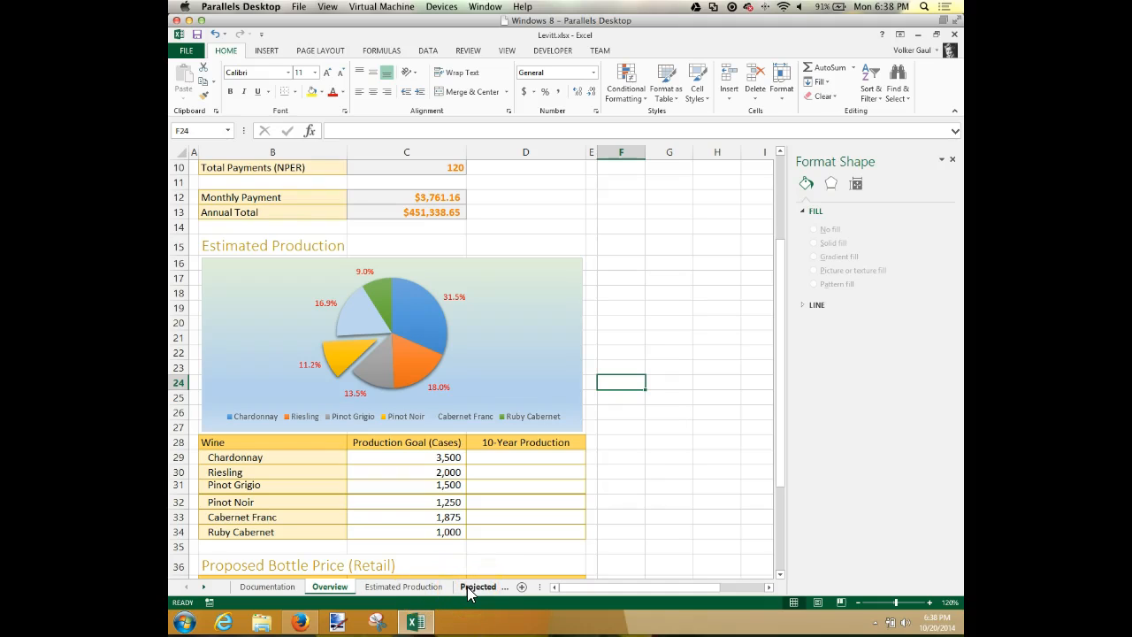
Switch to the Projected Cash Flow sheet and close the Format Shape pane.
left_click_drag(540, 586, 582, 585)
left_click(518, 586)
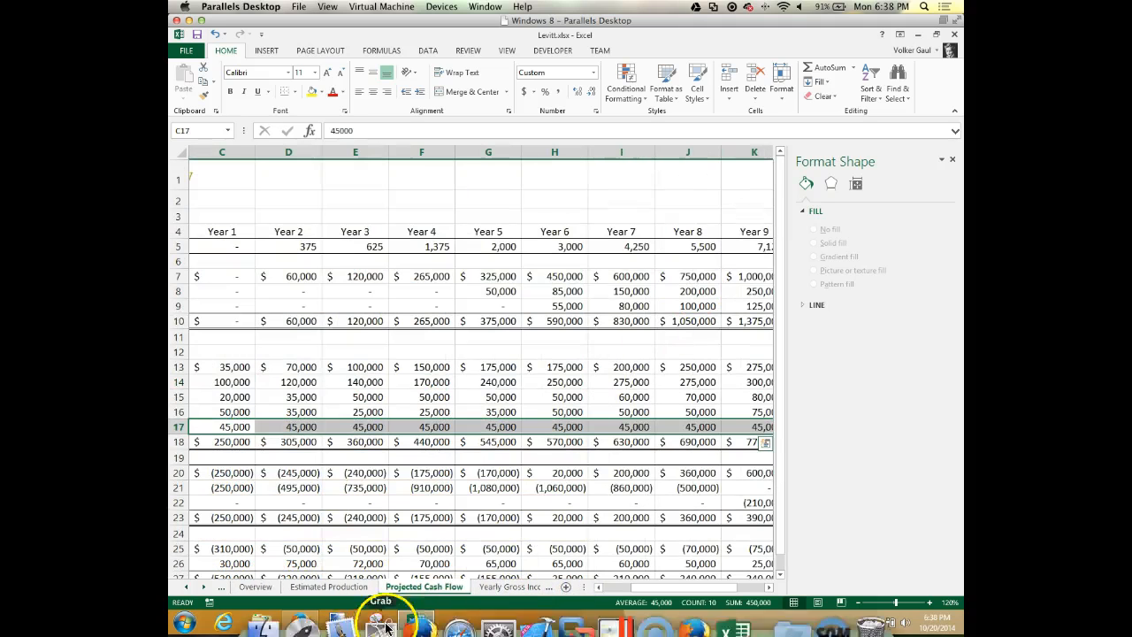
left_click(952, 160)
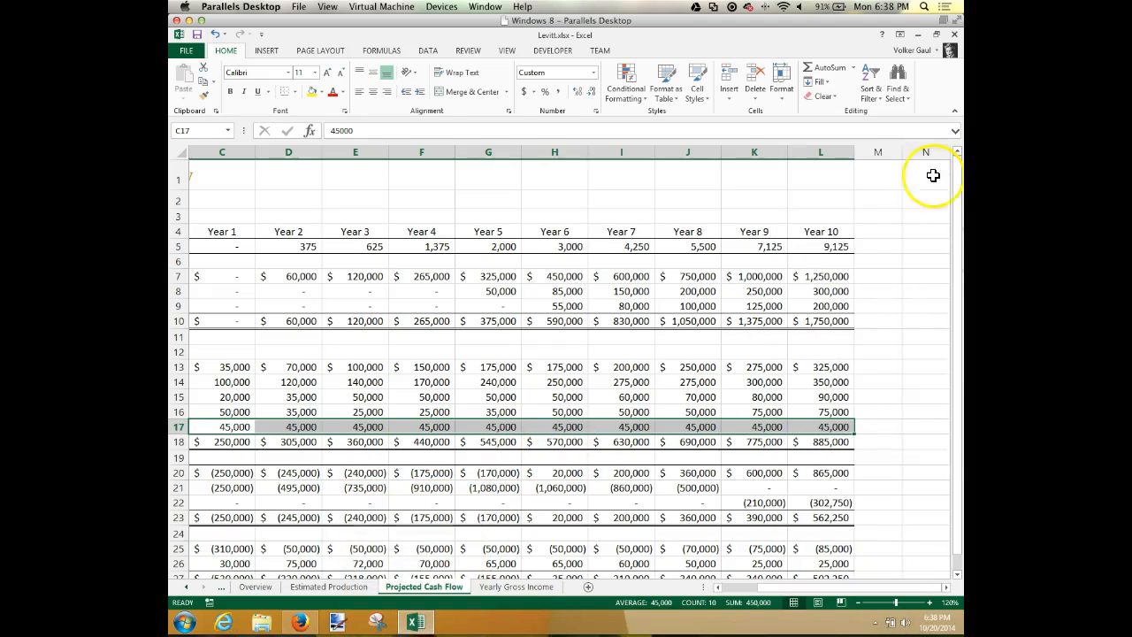
Select the non-adjacent year header, Total Revenue and Total Expenses rows together: B4:L4, B10:L10 and B18:L18.
left_click(741, 587)
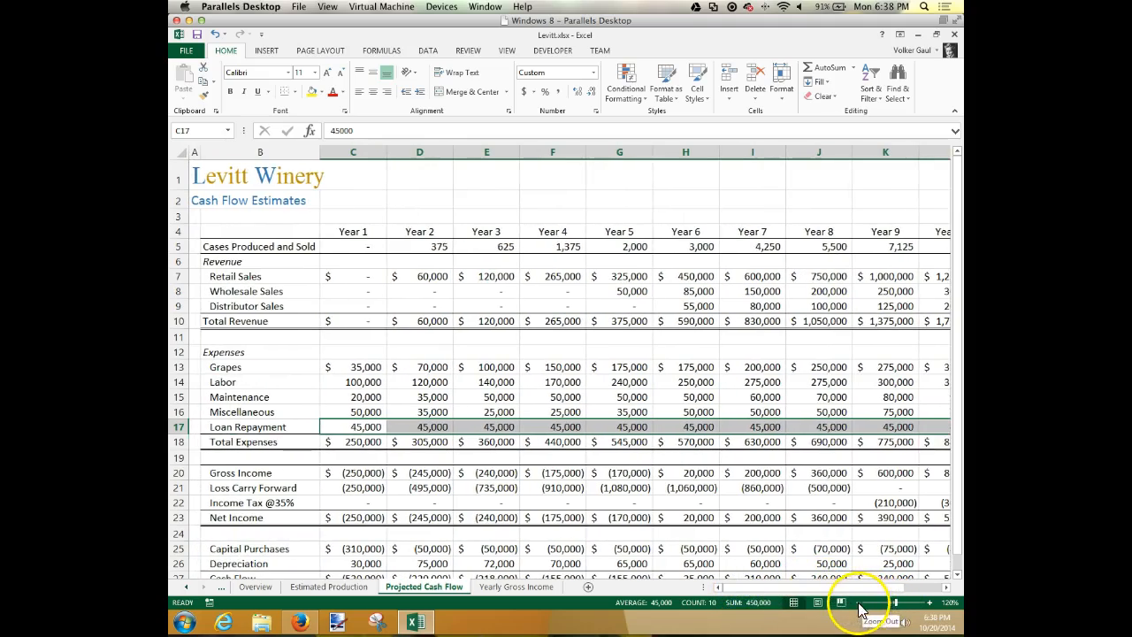
left_click(857, 603)
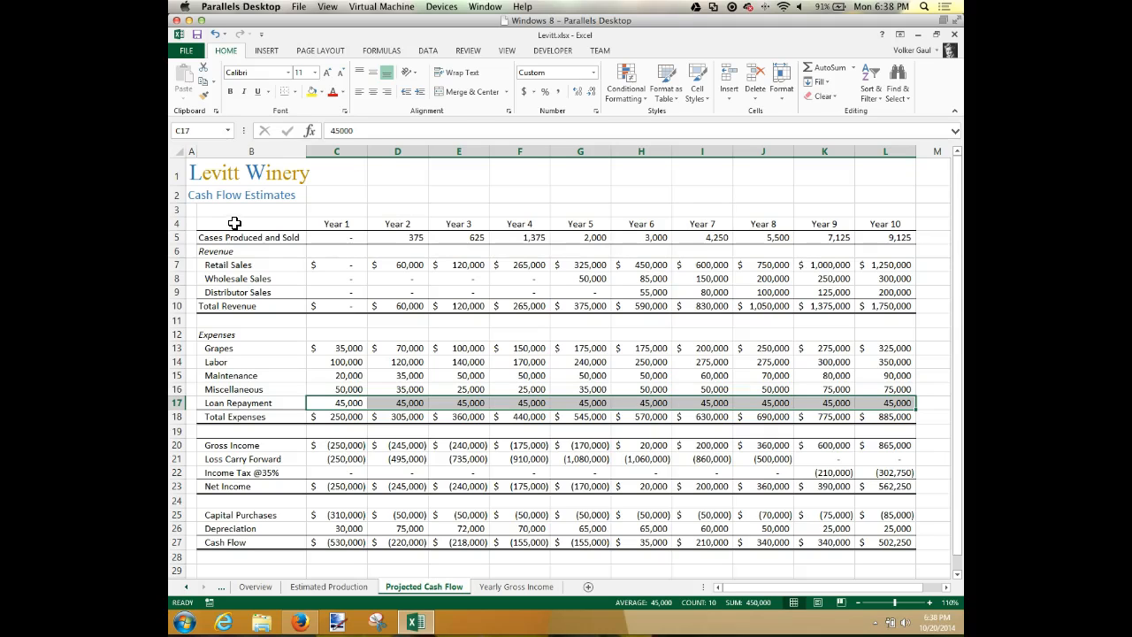
left_click_drag(234, 223, 778, 222)
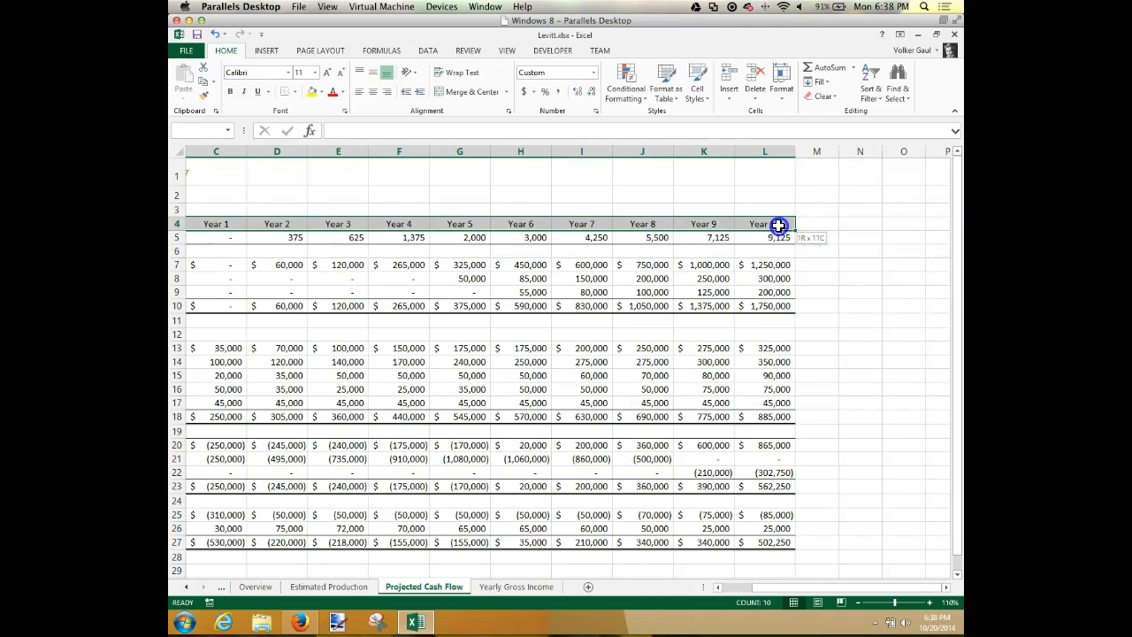
left_click(720, 587)
left_click(719, 587)
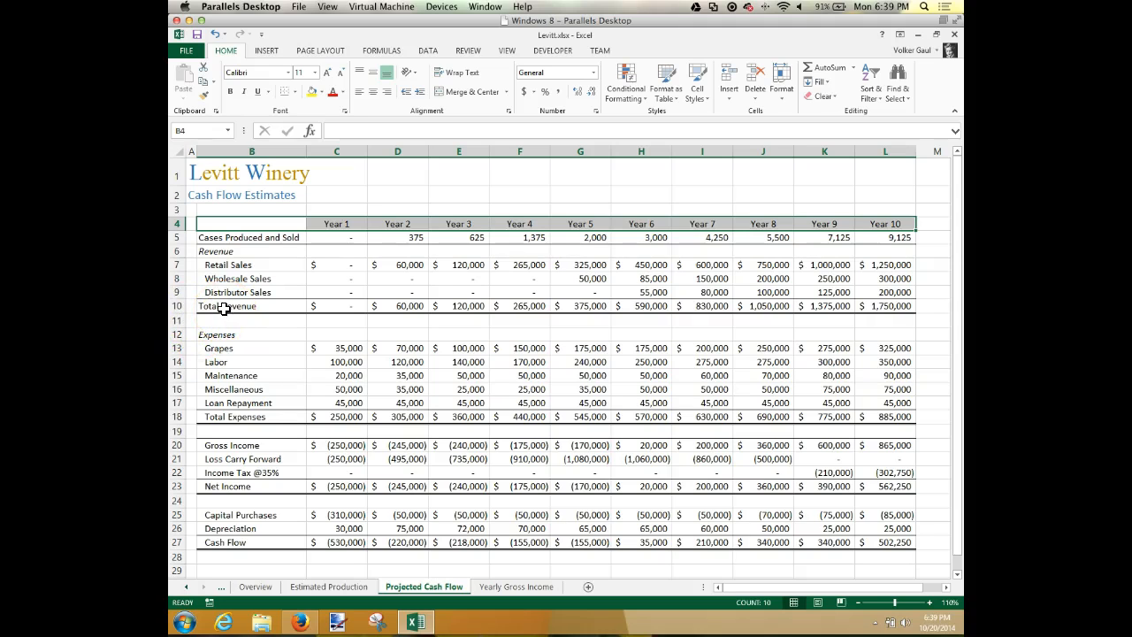
left_click_drag(224, 308, 872, 306)
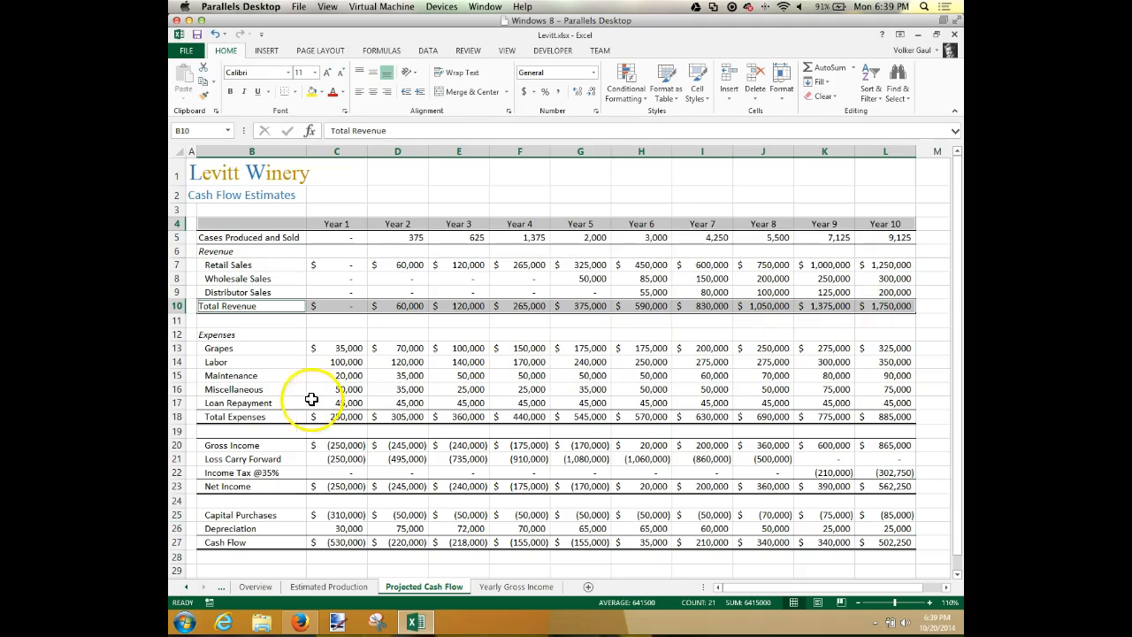
left_click_drag(232, 417, 872, 413)
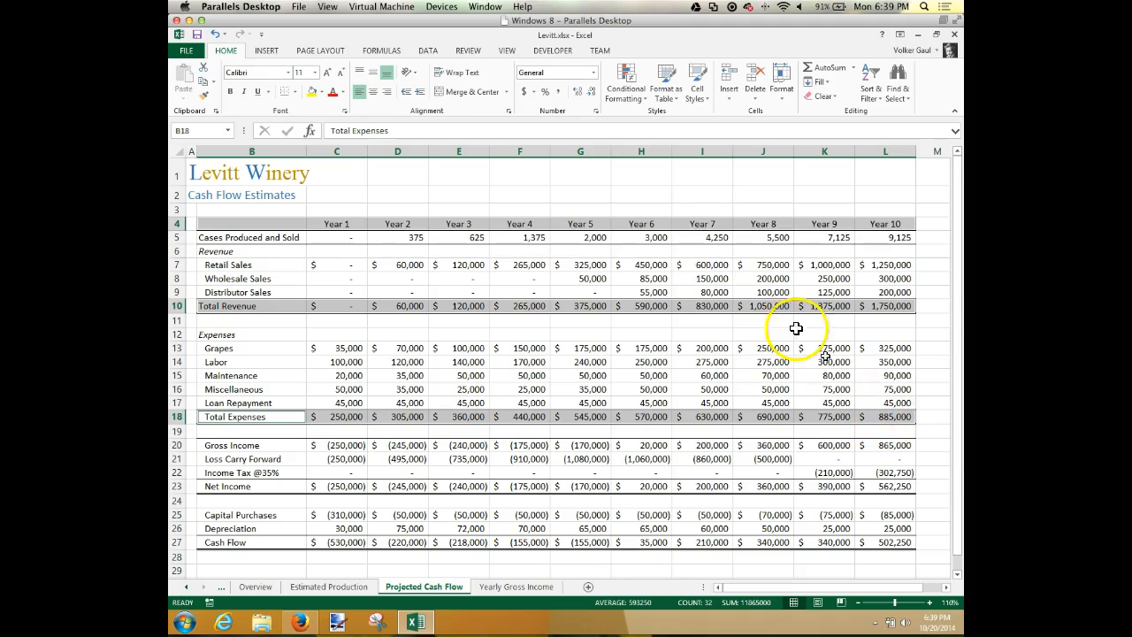
Preview the recommended Line, Stacked Area and Clustered Bar charts for the selected data, and insert a Clustered Column chart.
left_click(268, 52)
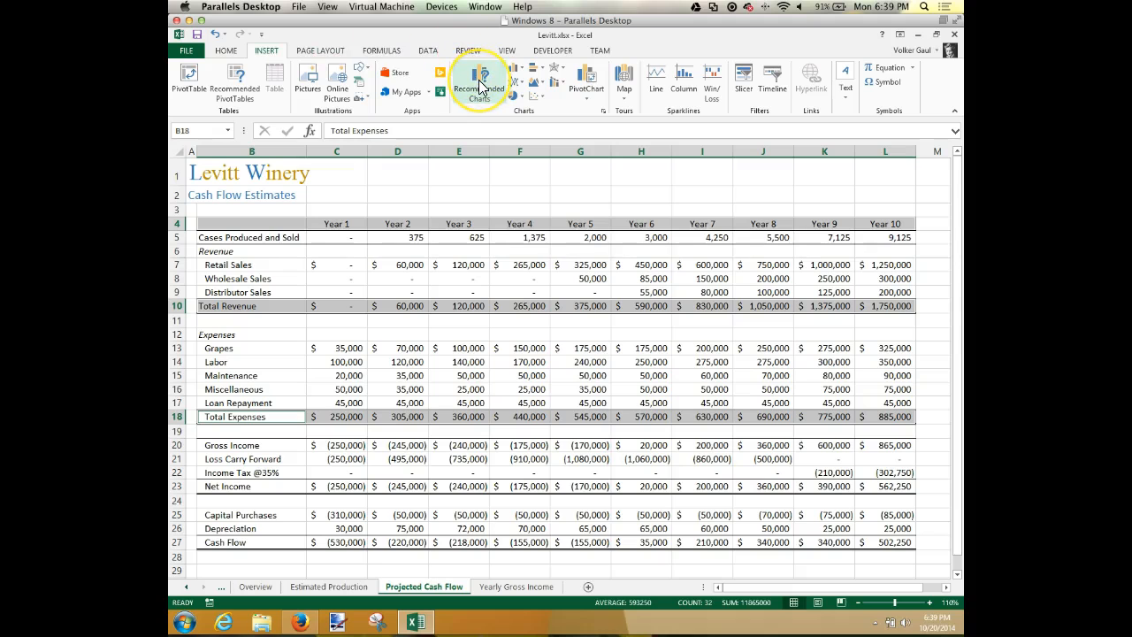
left_click(479, 86)
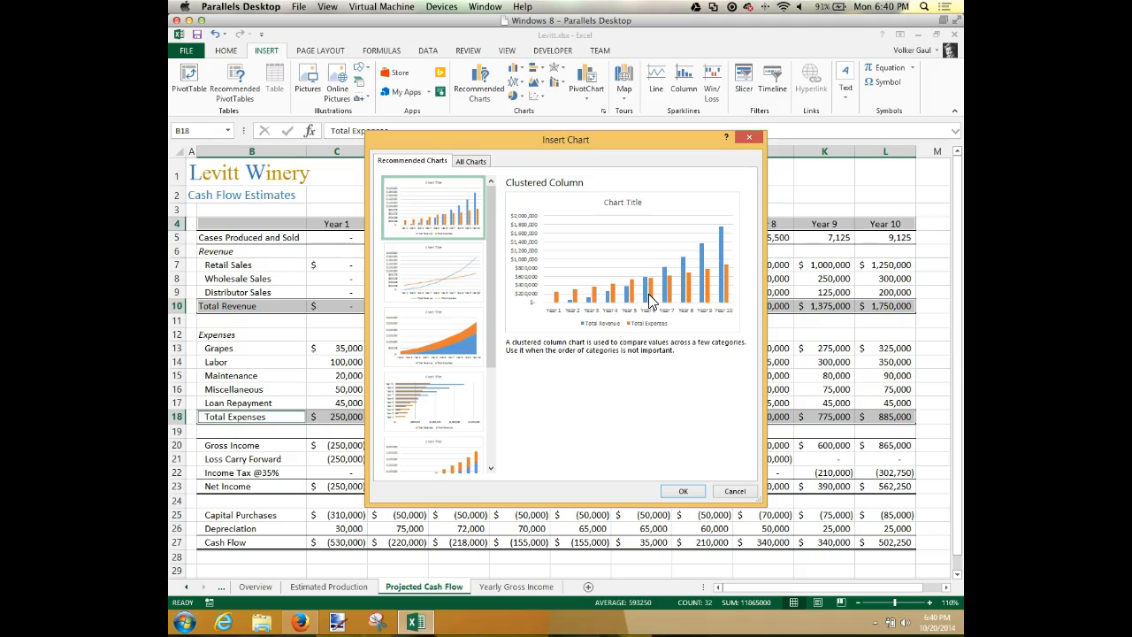
left_click(444, 281)
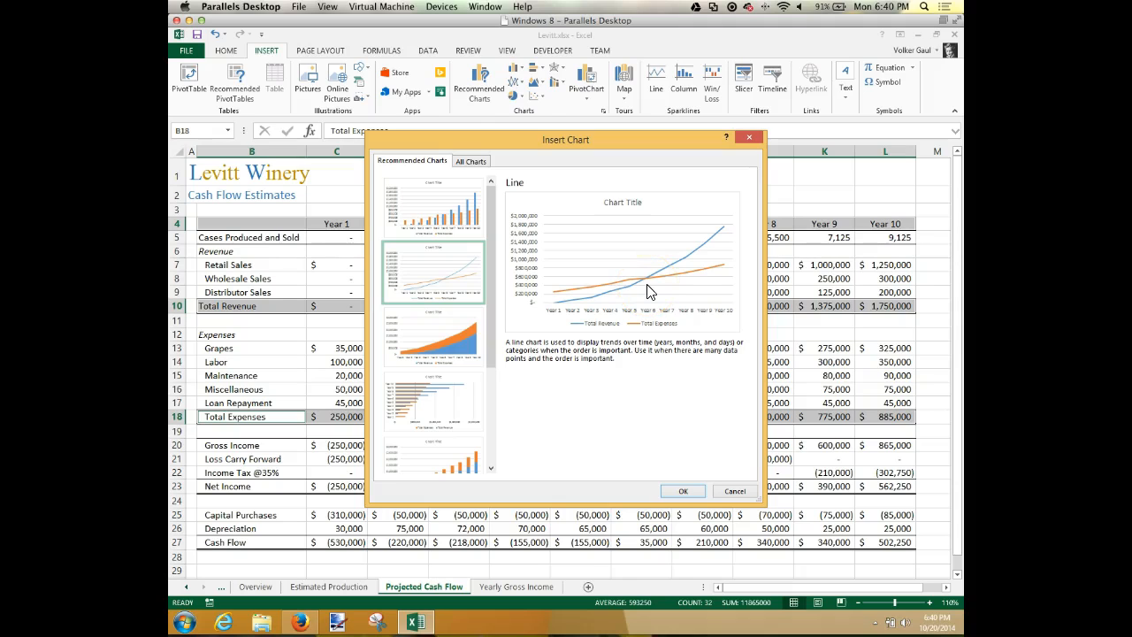
left_click(459, 343)
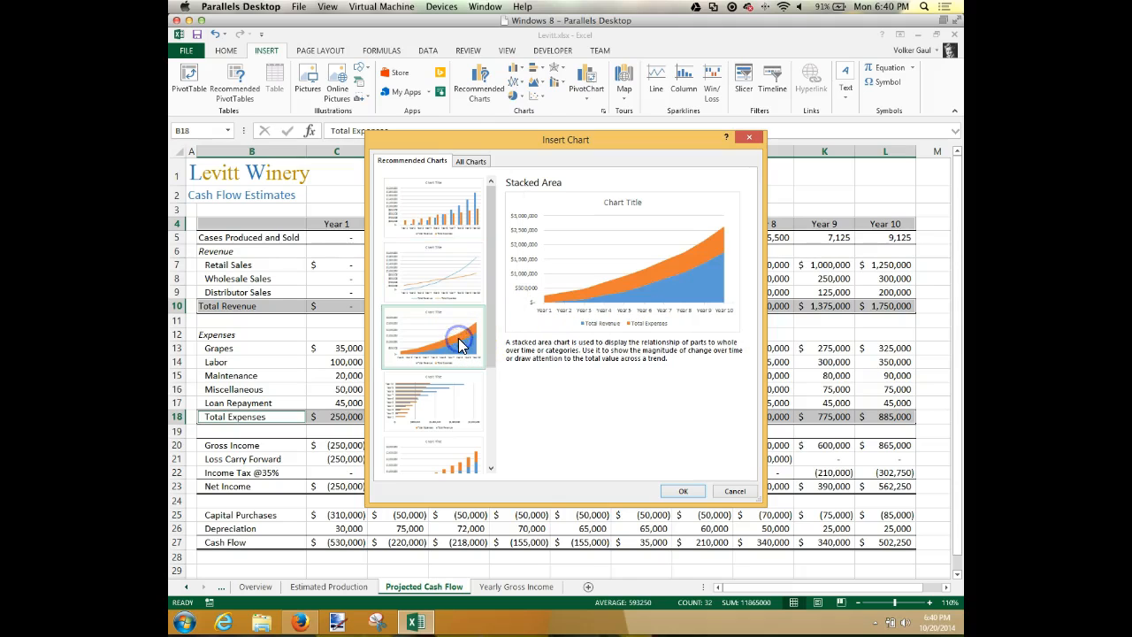
left_click(449, 404)
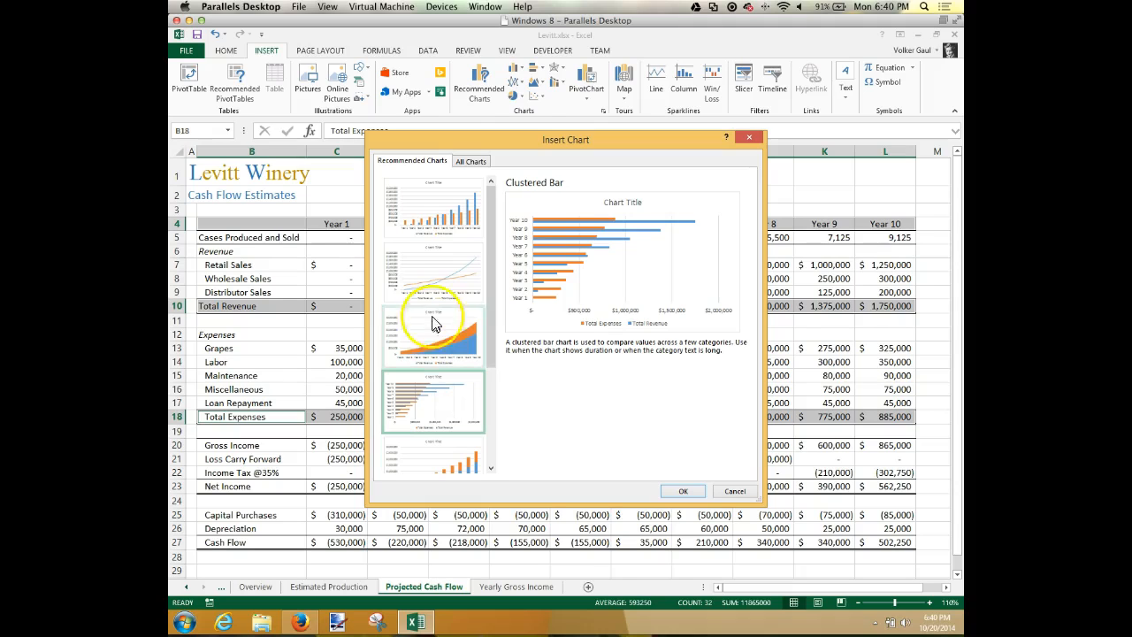
left_click(446, 211)
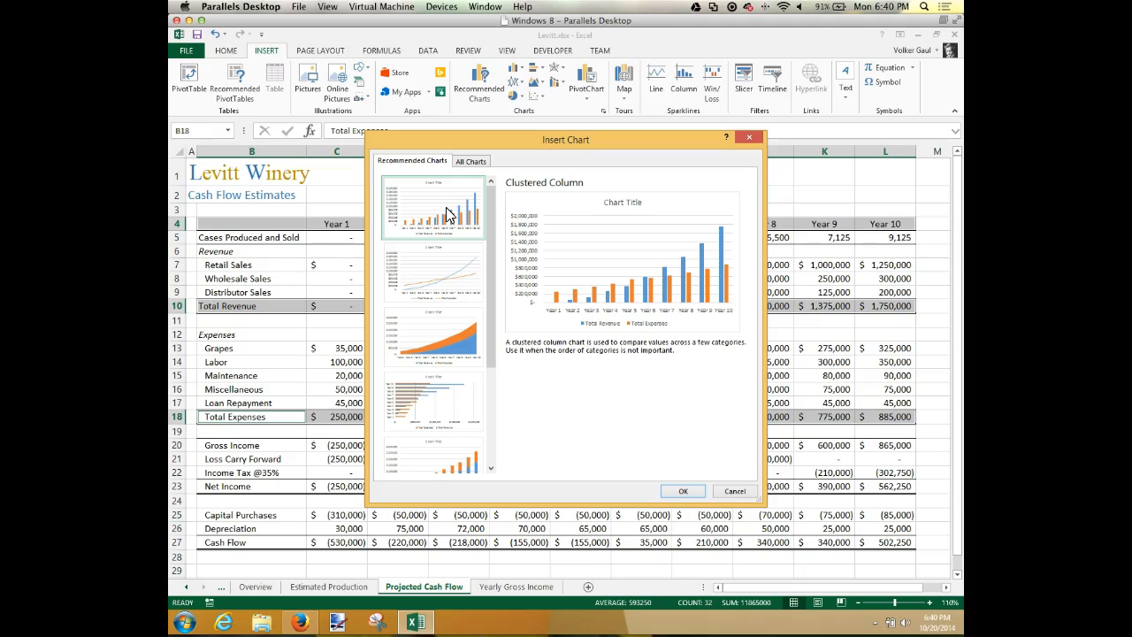
left_click(473, 161)
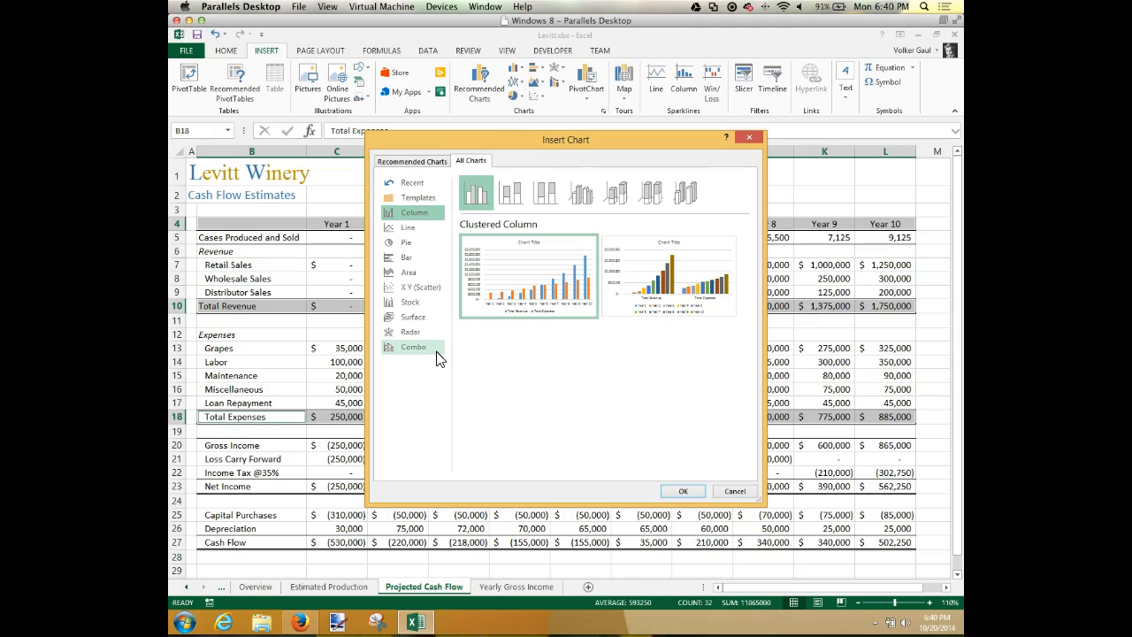
mouse_move(502, 237)
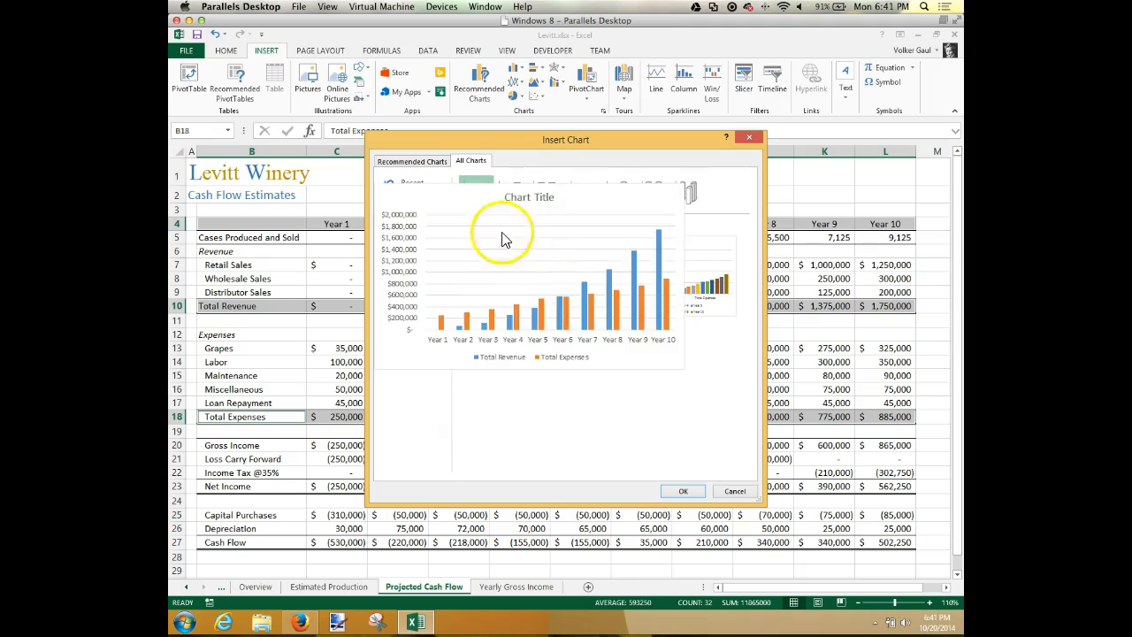
left_click(410, 160)
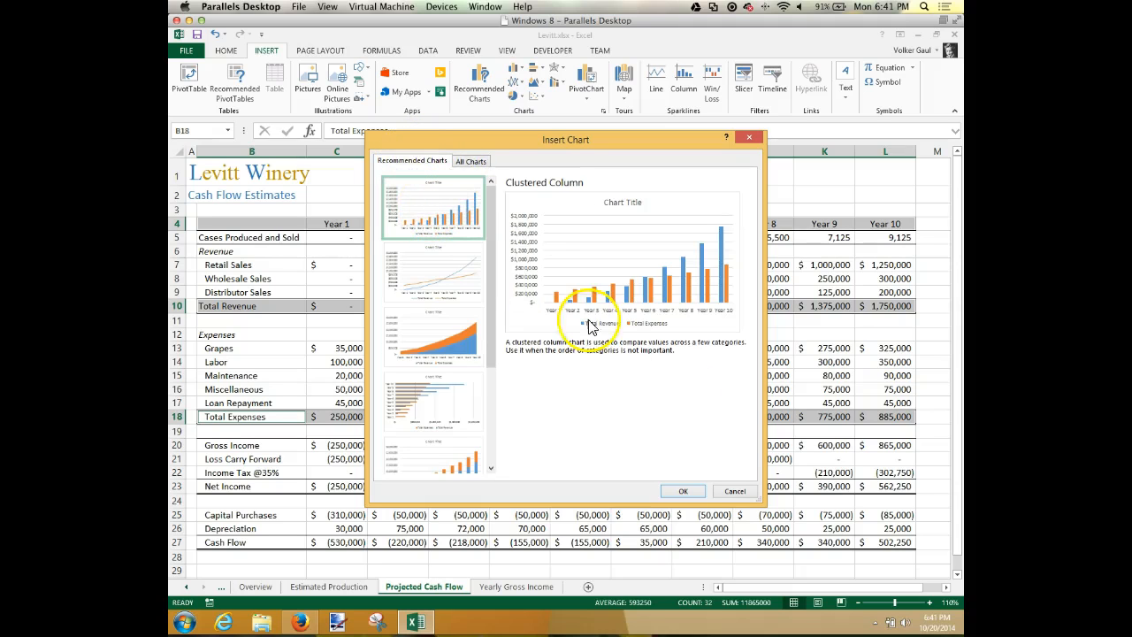
left_click(690, 493)
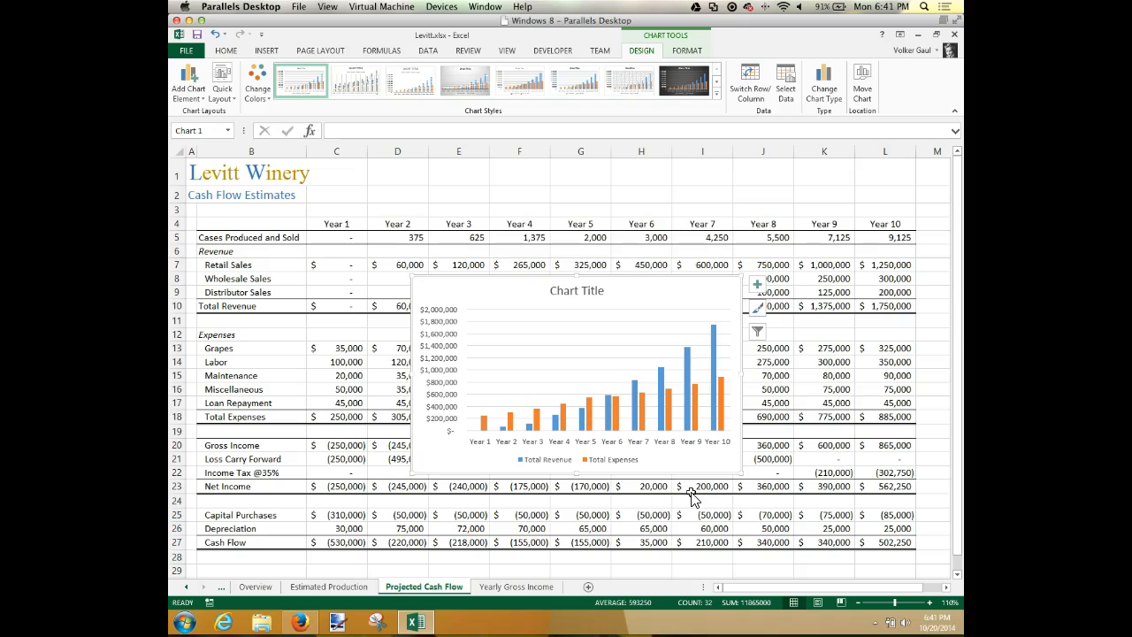
Move the column chart to the Overview sheet as an object and place it beside the Estimated Production pie chart.
left_click(862, 80)
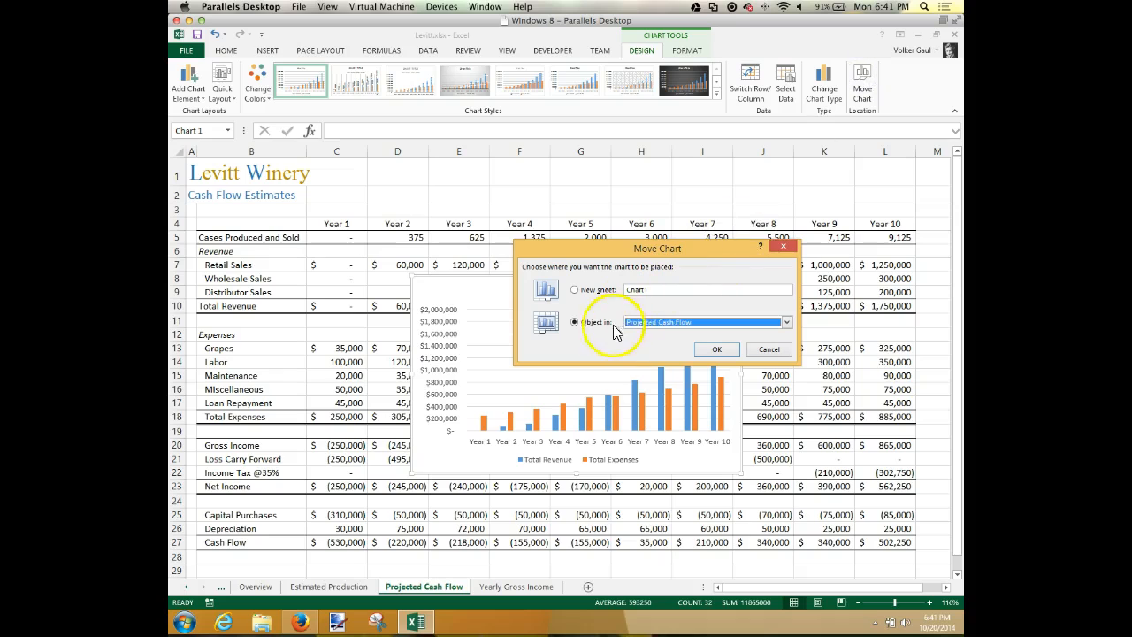
left_click(786, 322)
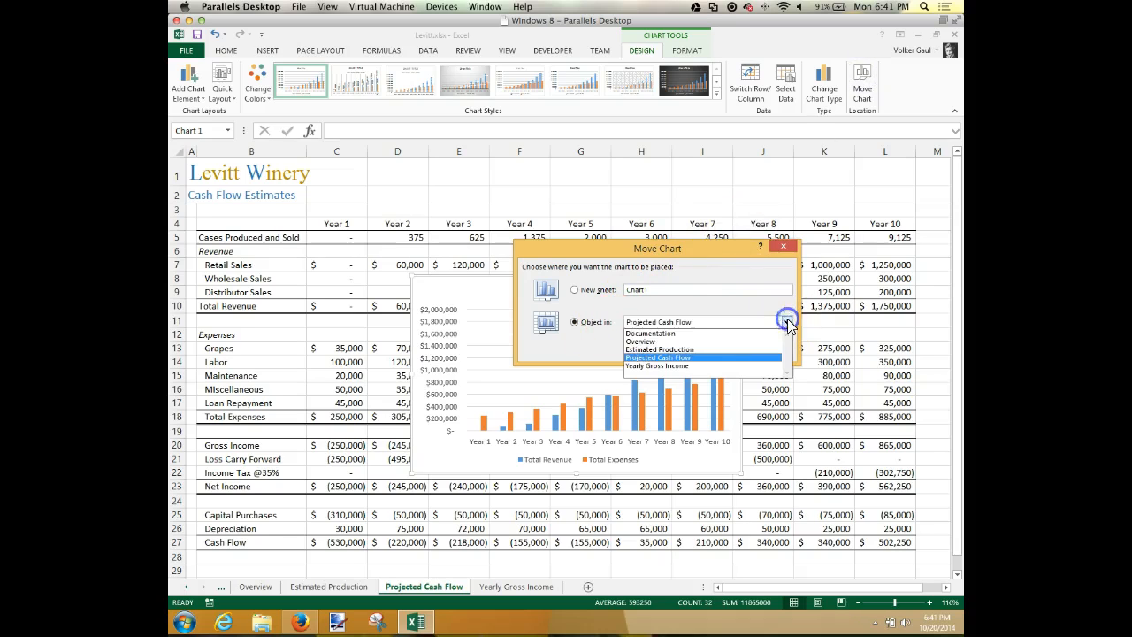
left_click(657, 341)
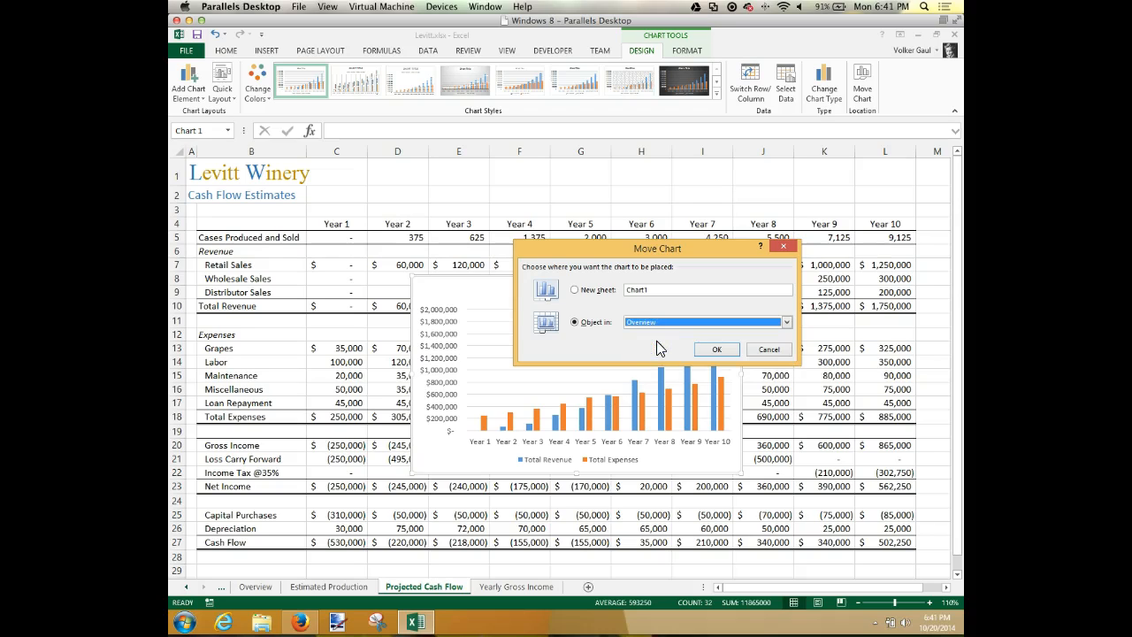
left_click(716, 350)
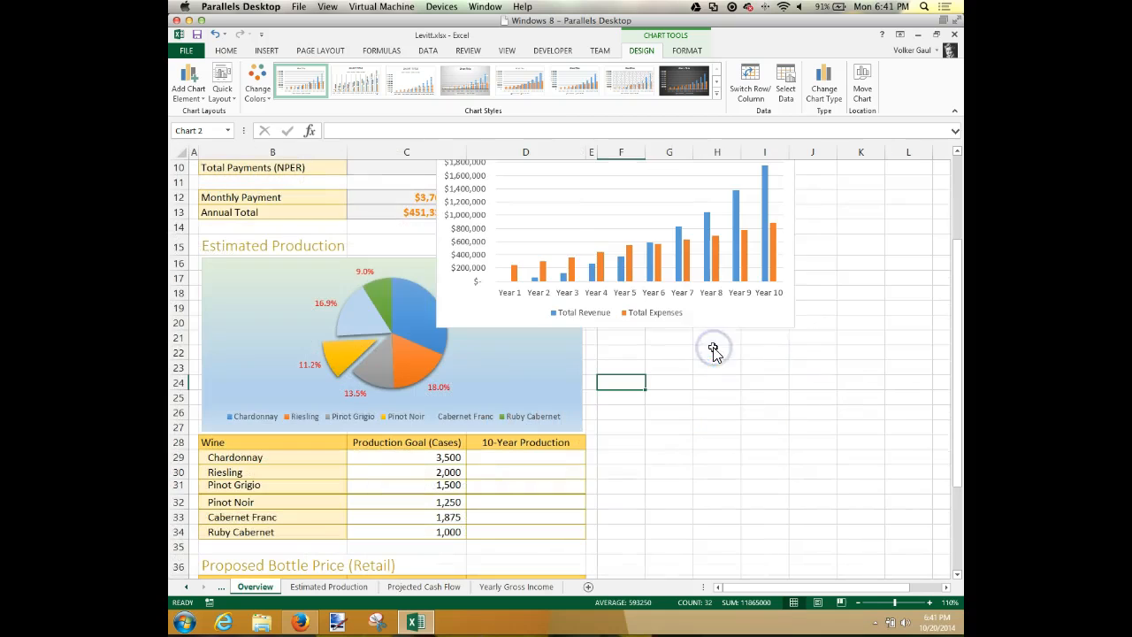
mouse_move(539, 197)
left_mouse_down()
mouse_move(698, 339)
mouse_move(748, 450)
left_mouse_up()
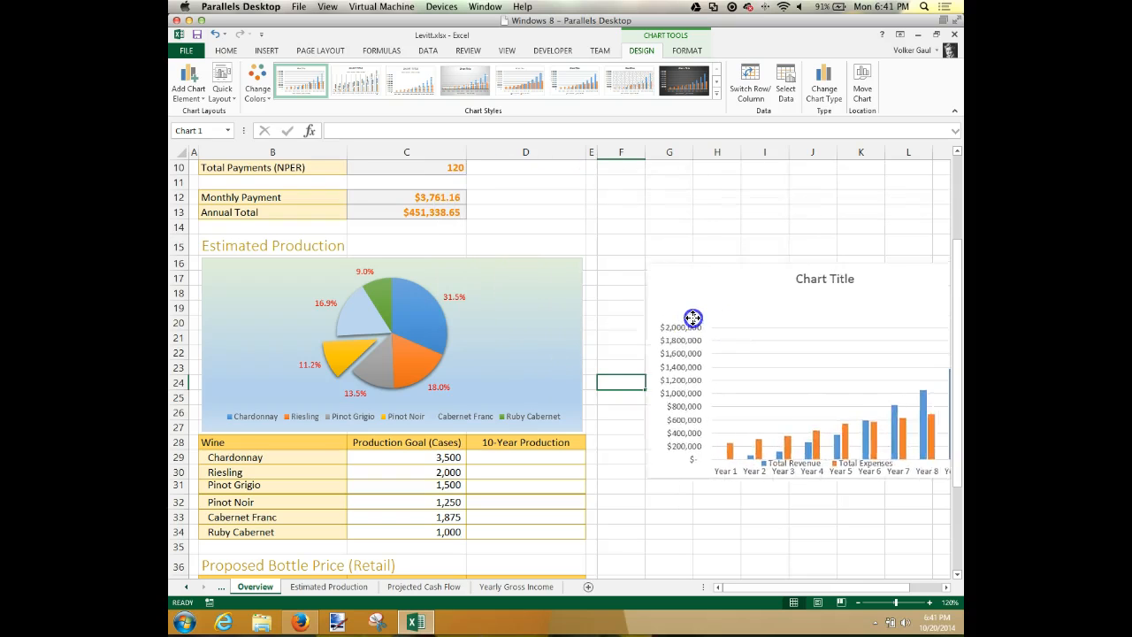
left_click(679, 309)
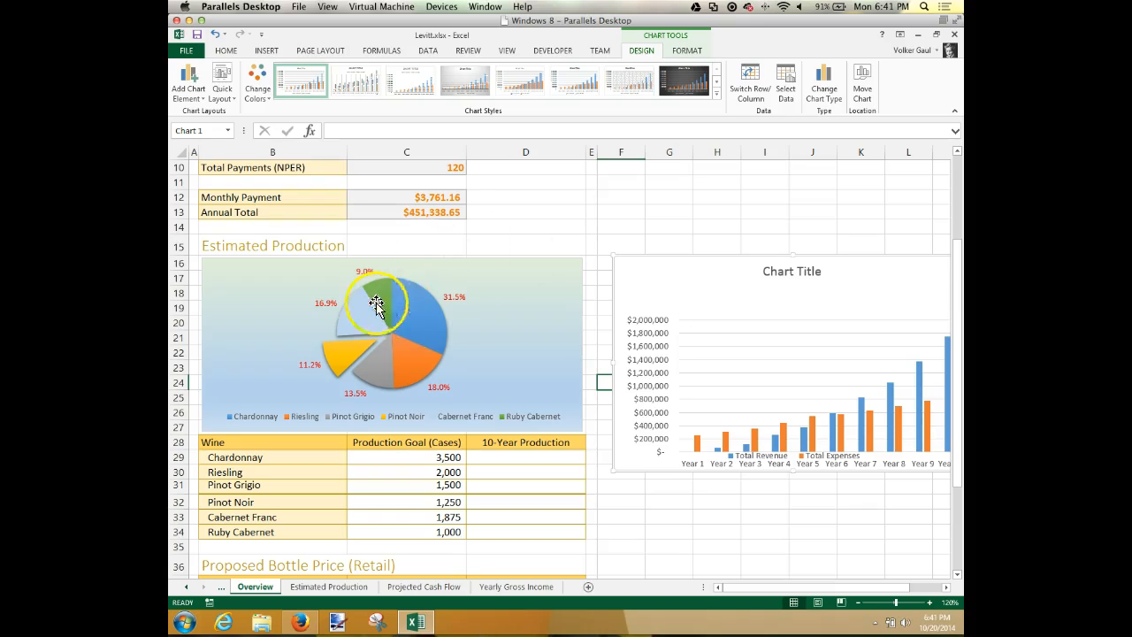
Move the column chart to a new sheet named Test and shift its plot area up toward the chart title.
left_click(865, 86)
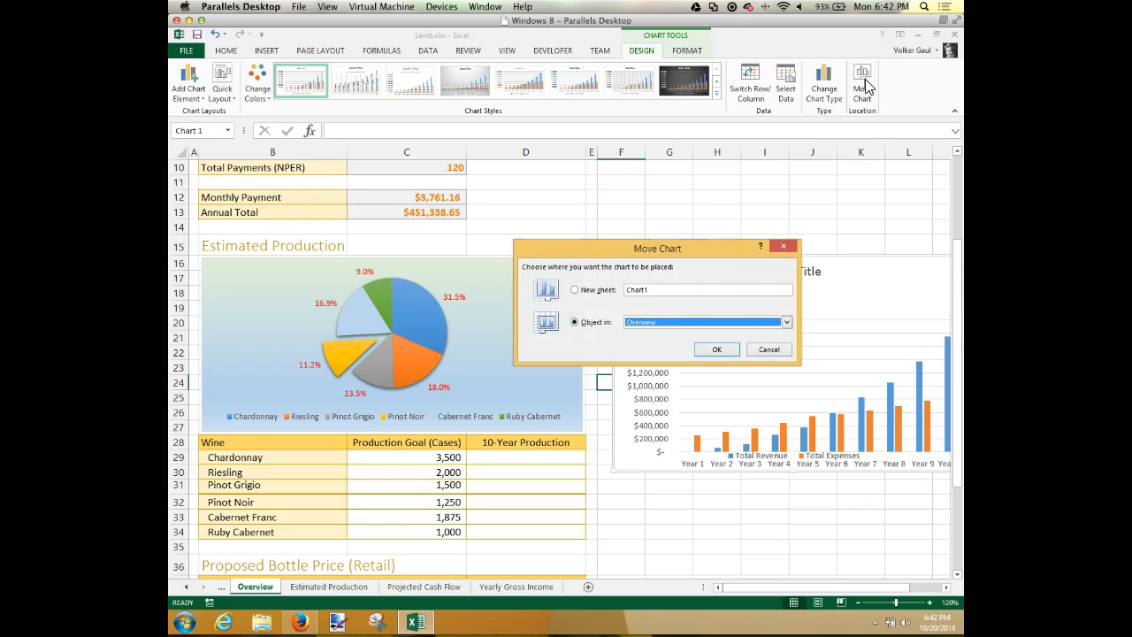
left_click(580, 296)
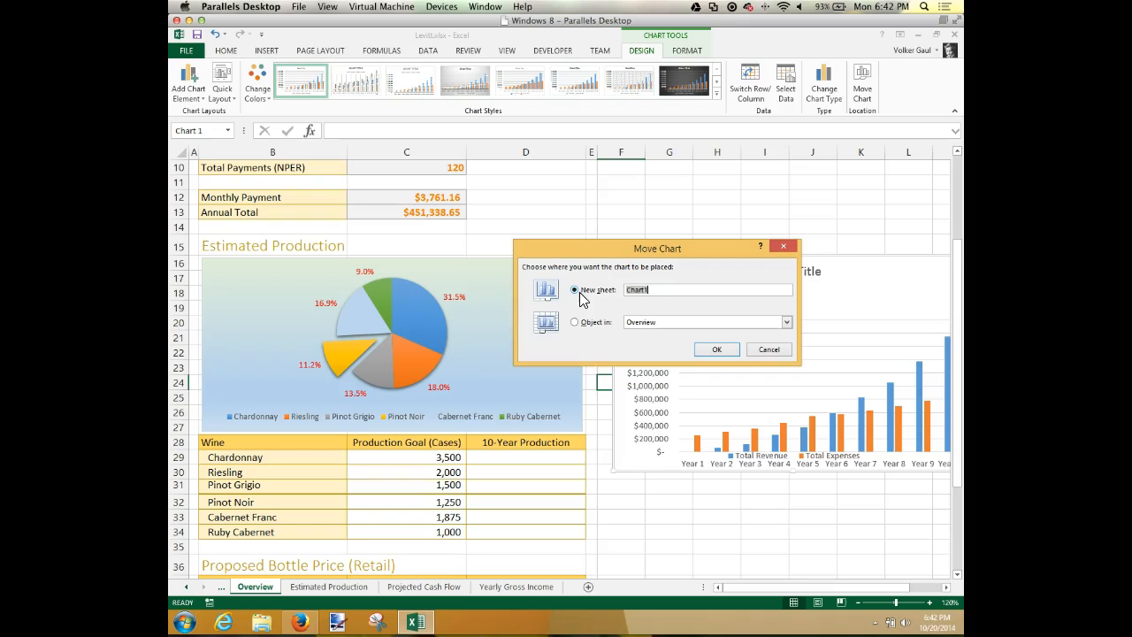
type("Test")
left_click(721, 349)
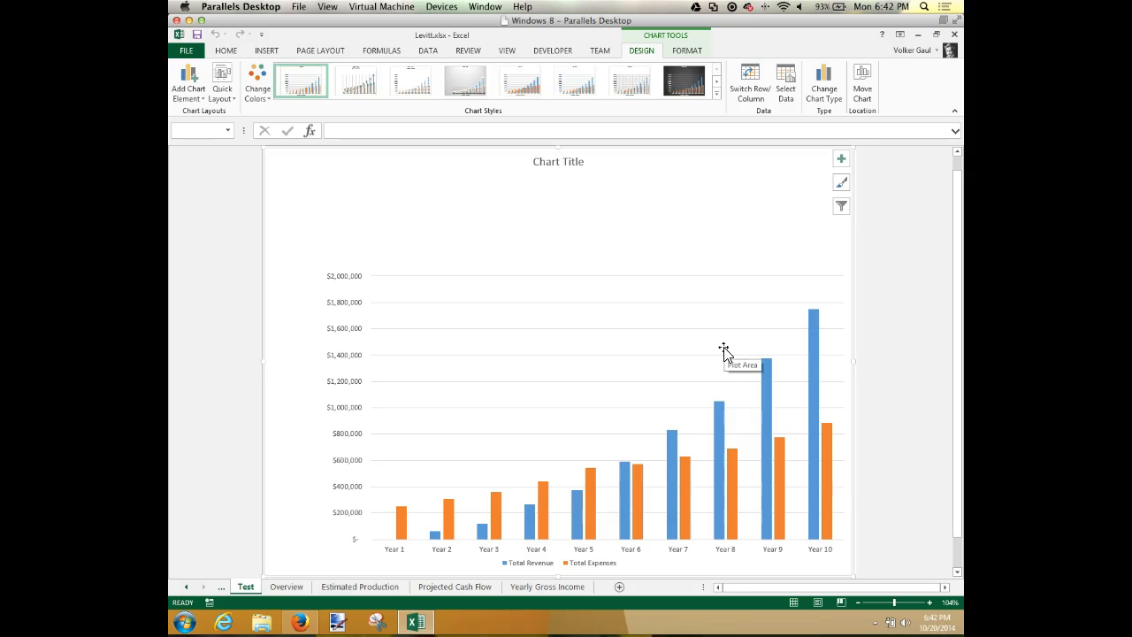
left_click_drag(642, 333, 642, 270)
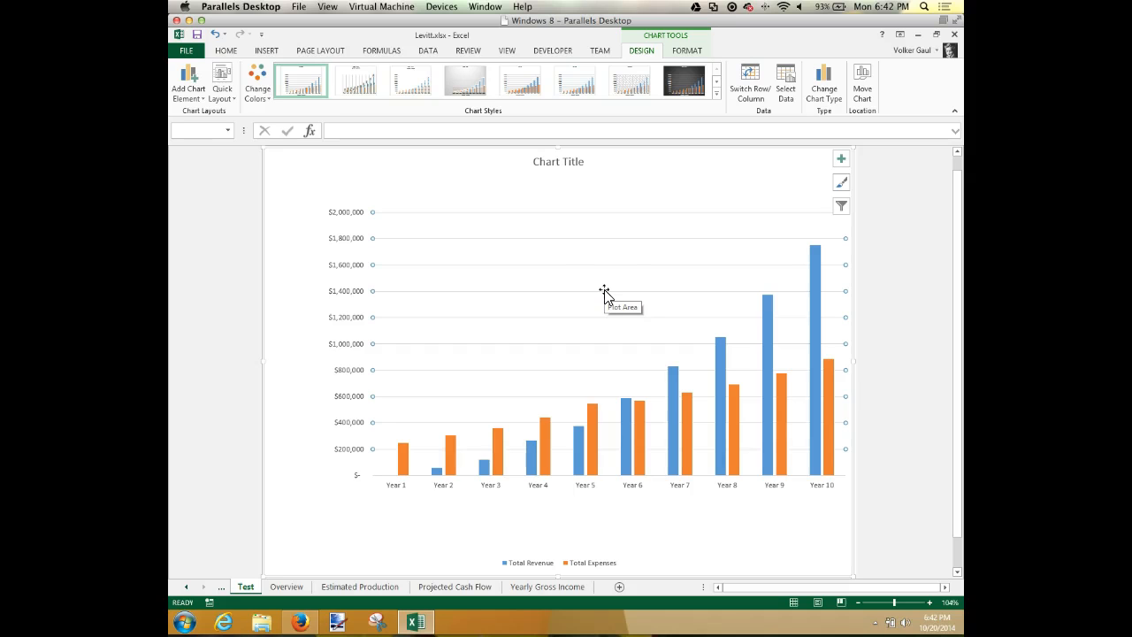
Change the chart title to "Year to Year Expenses vs Revenue".
left_click(554, 162)
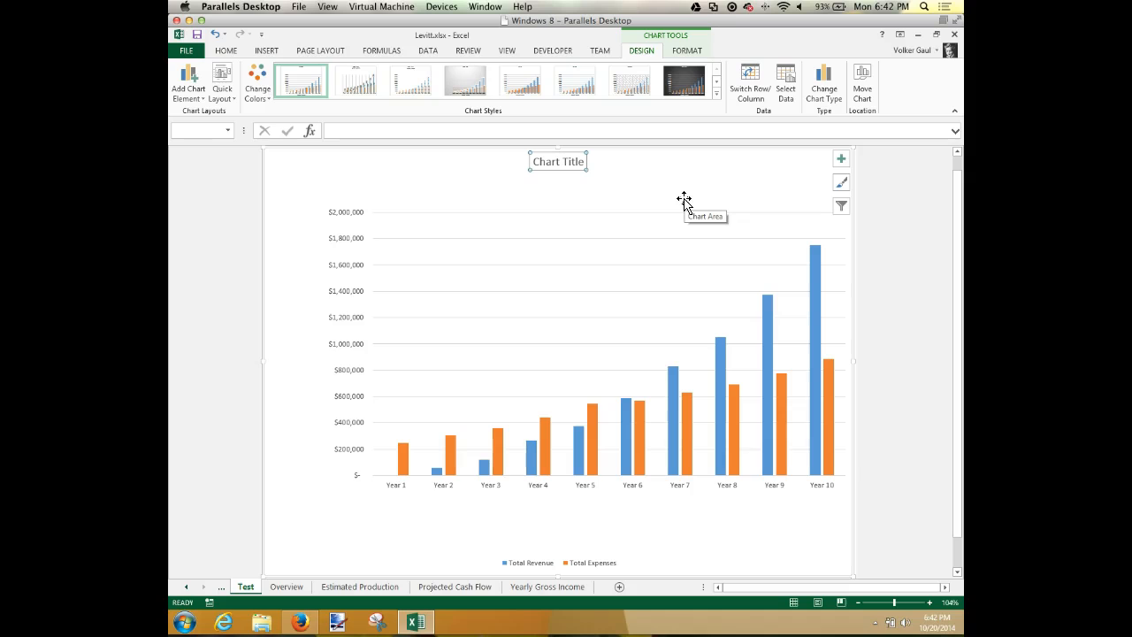
type("Year")
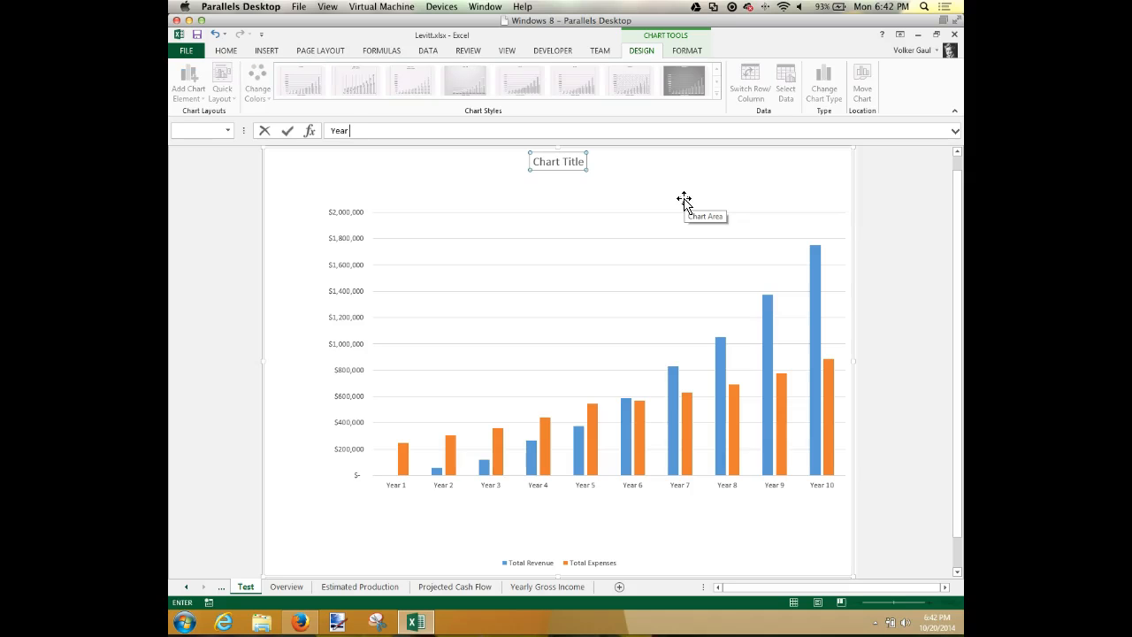
type(" to Year")
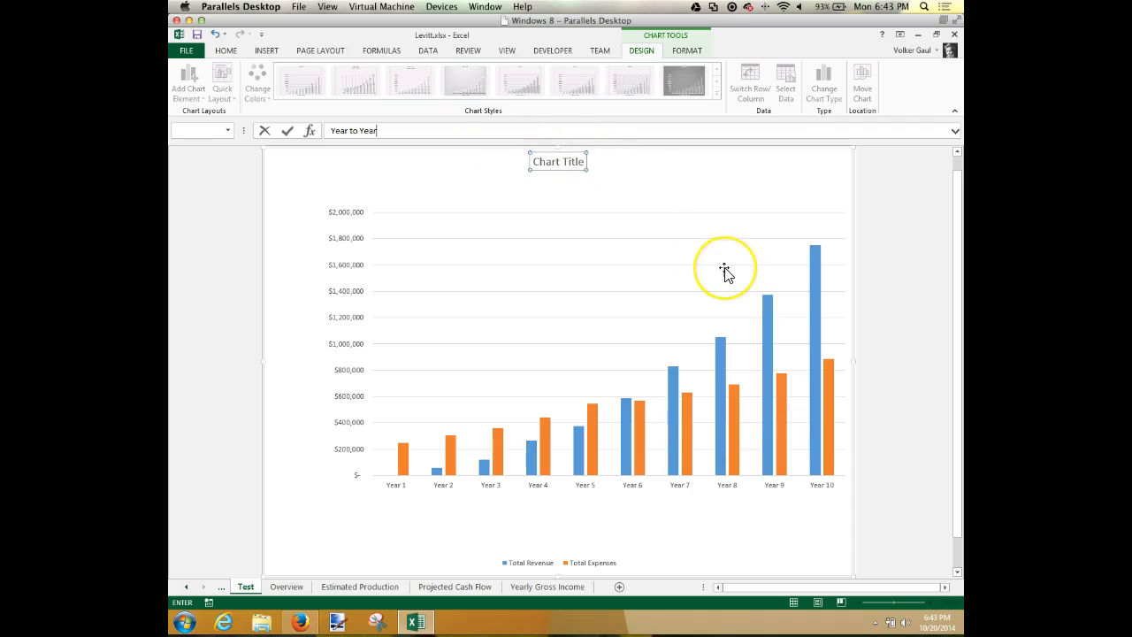
type("Expenses vs")
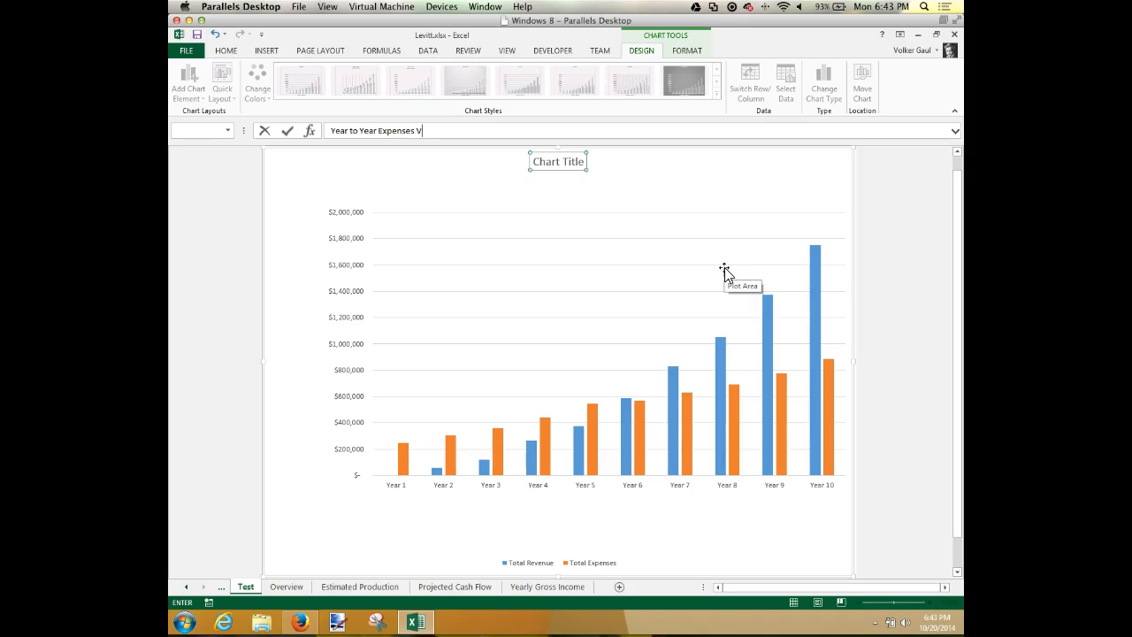
type(" Revenue")
key("Return")
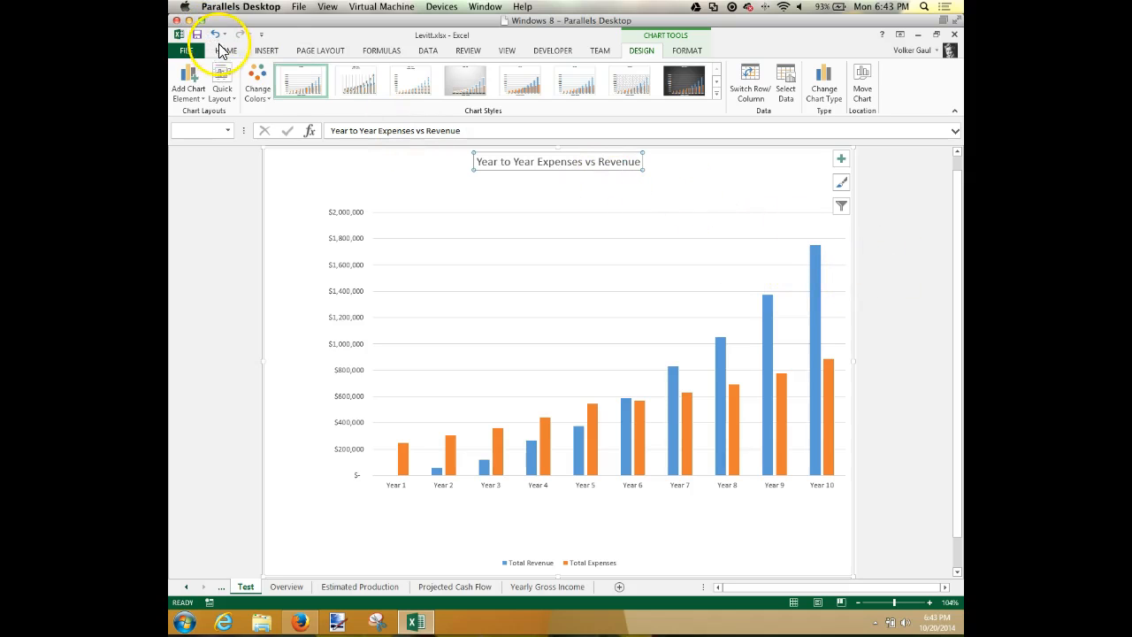
Set the chart title's font size to 18 and make it bold.
left_click(225, 51)
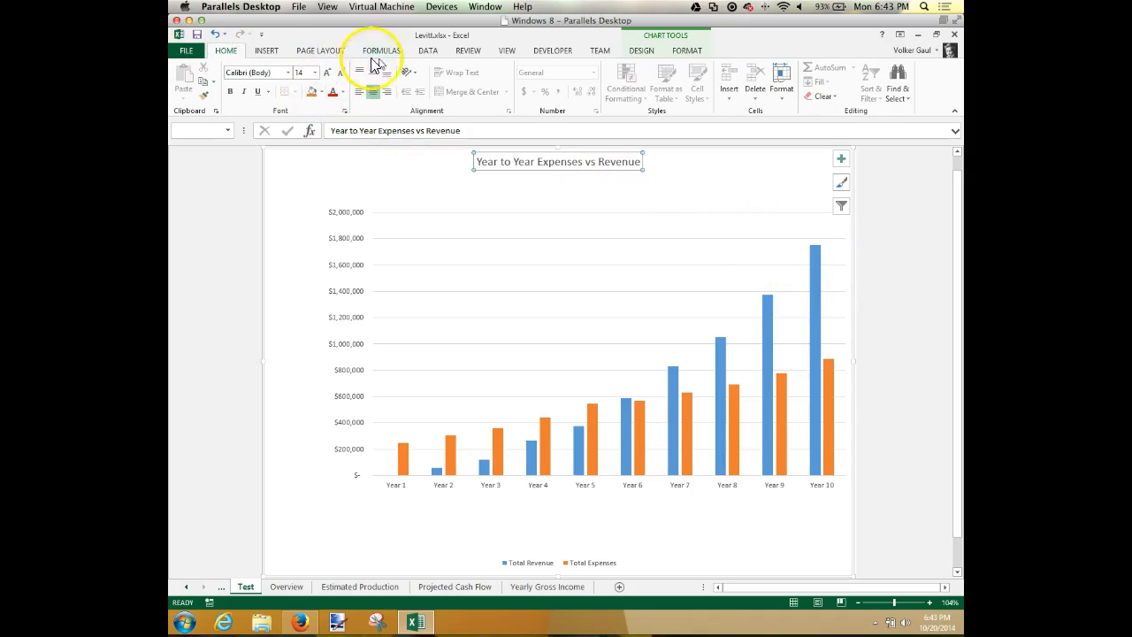
left_click(315, 72)
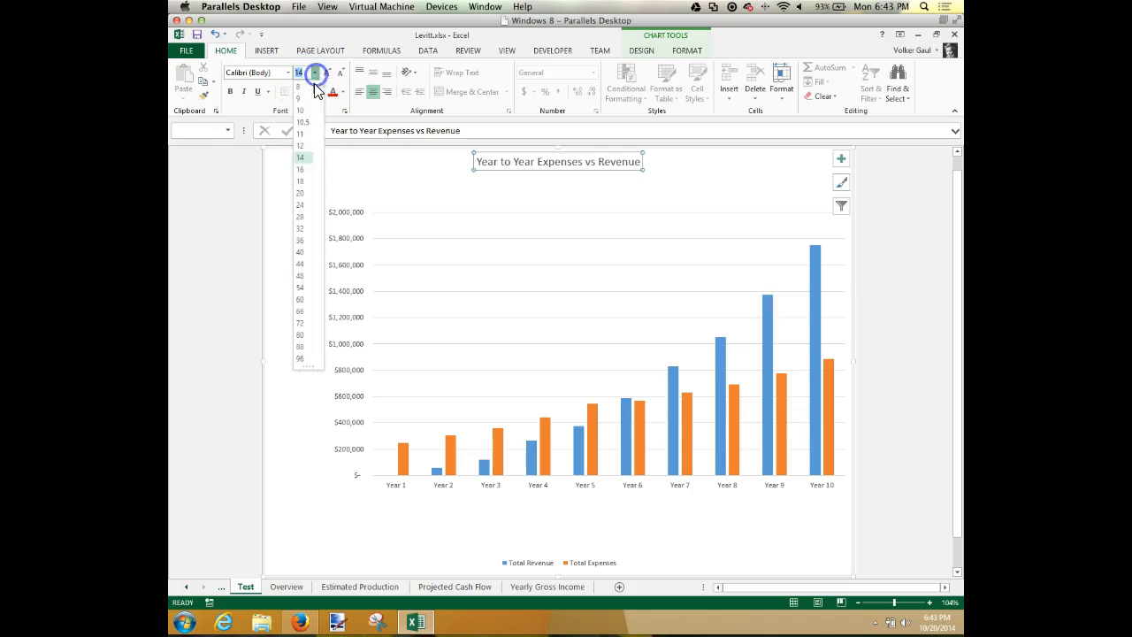
left_click(300, 181)
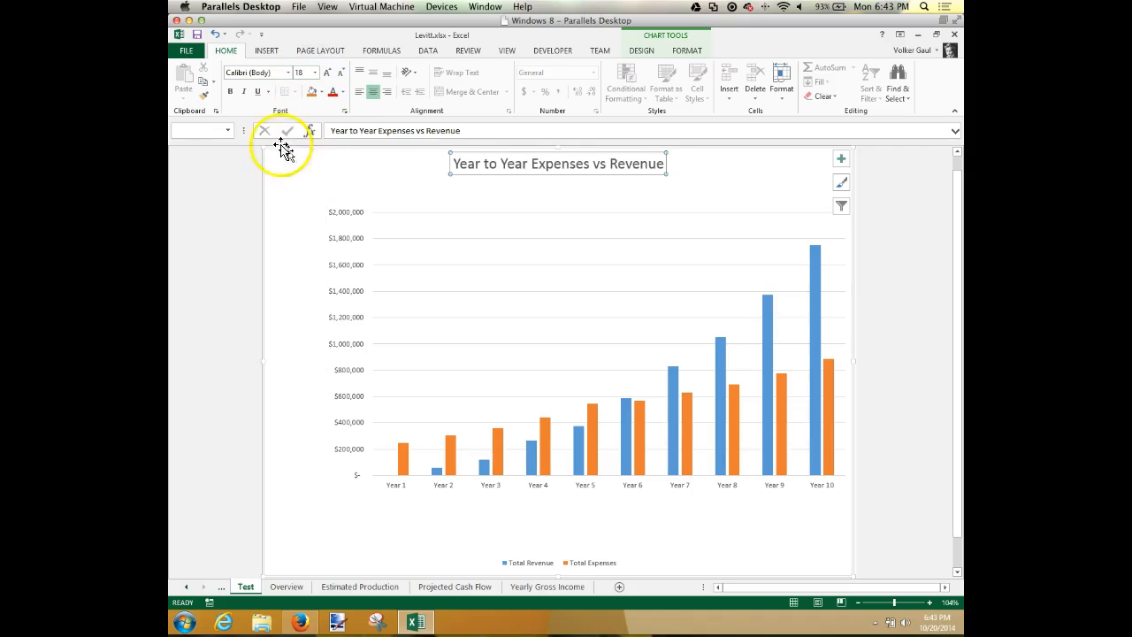
left_click(229, 91)
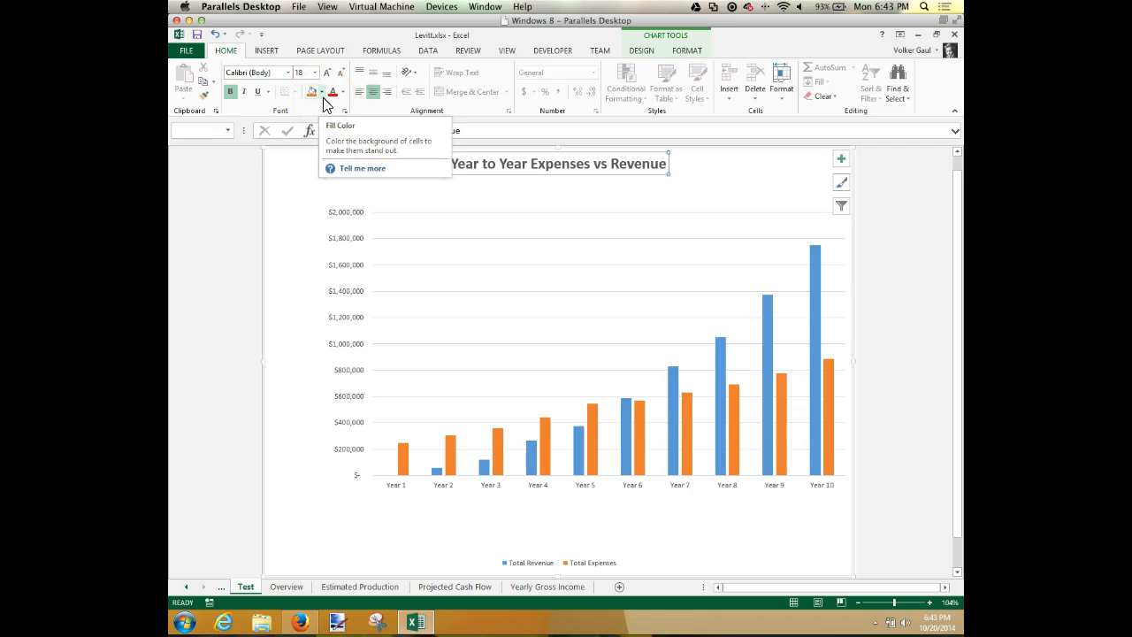
Open the formatting options for the chart title and give its background a solid fill.
right_click(523, 158)
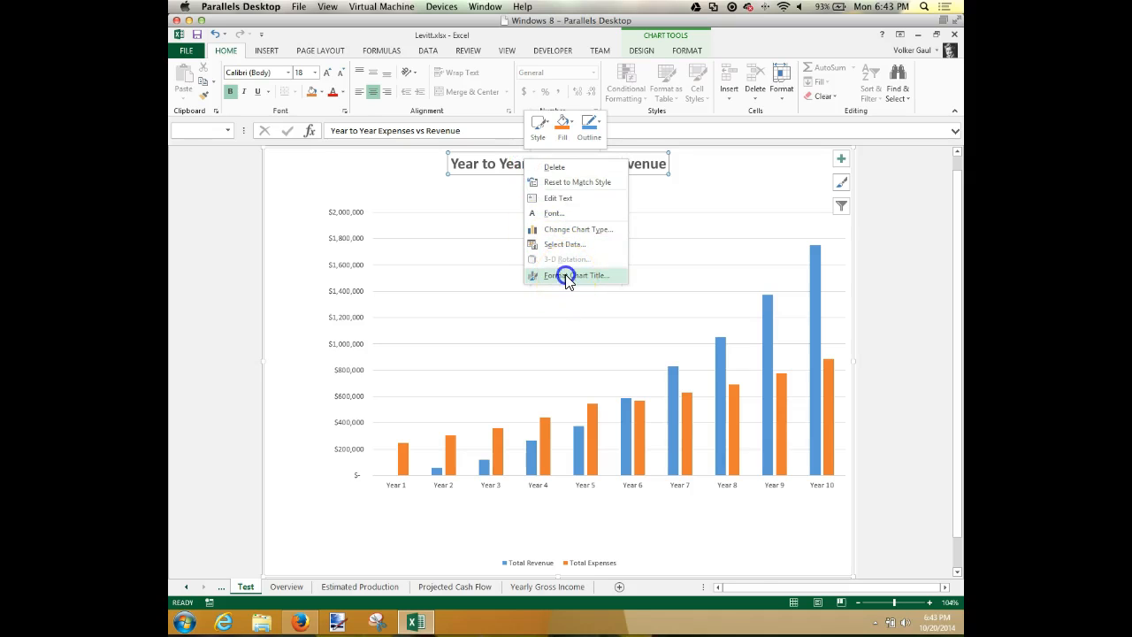
left_click(565, 274)
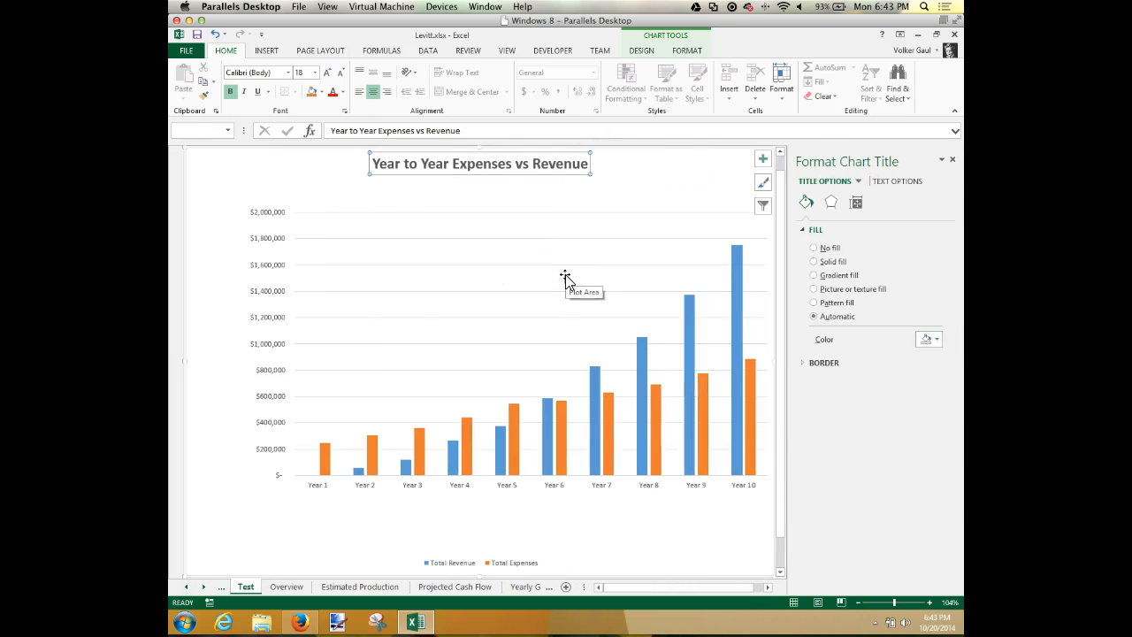
left_click(486, 176)
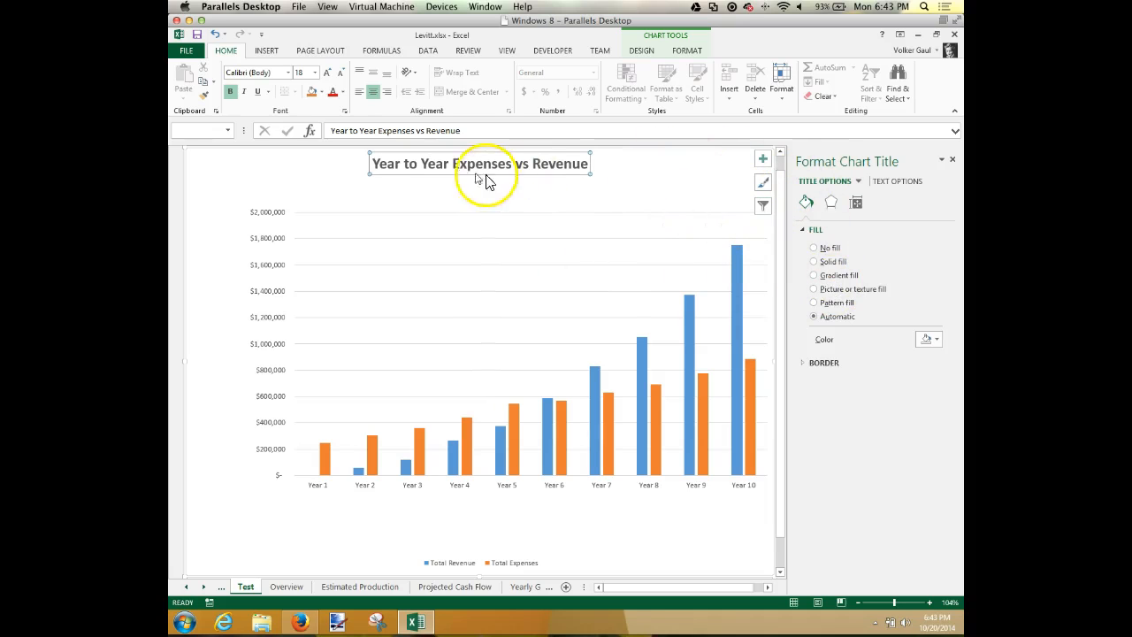
left_click(819, 264)
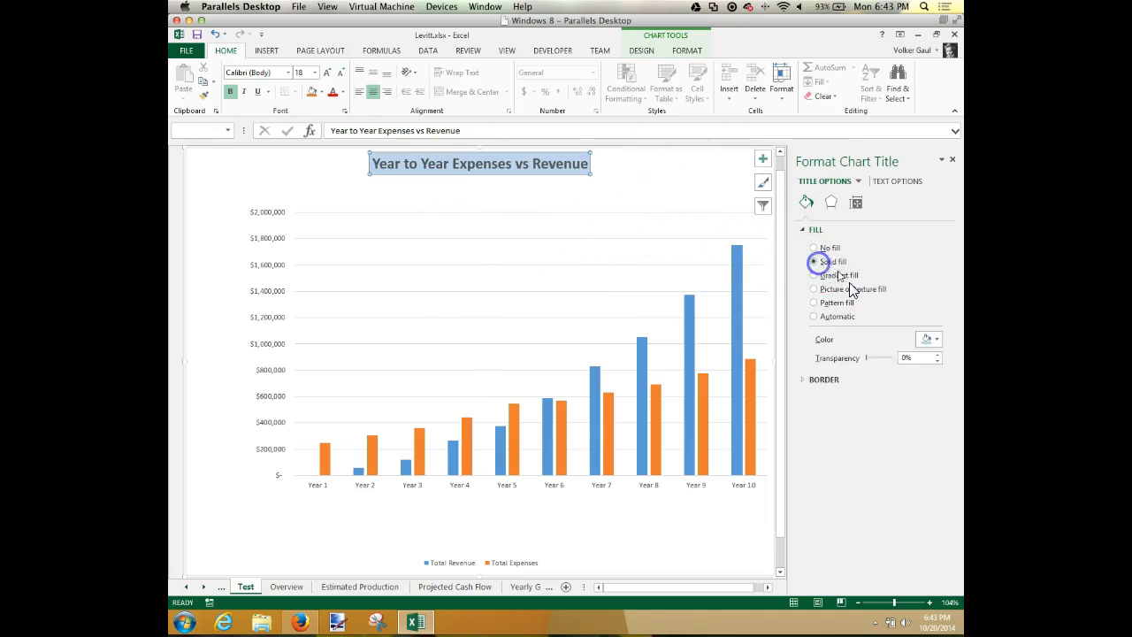
left_click(937, 361)
Move the chart title down into the upper part of the plot area, and select the plot area.
right_click(518, 174)
left_click_drag(504, 154, 545, 229)
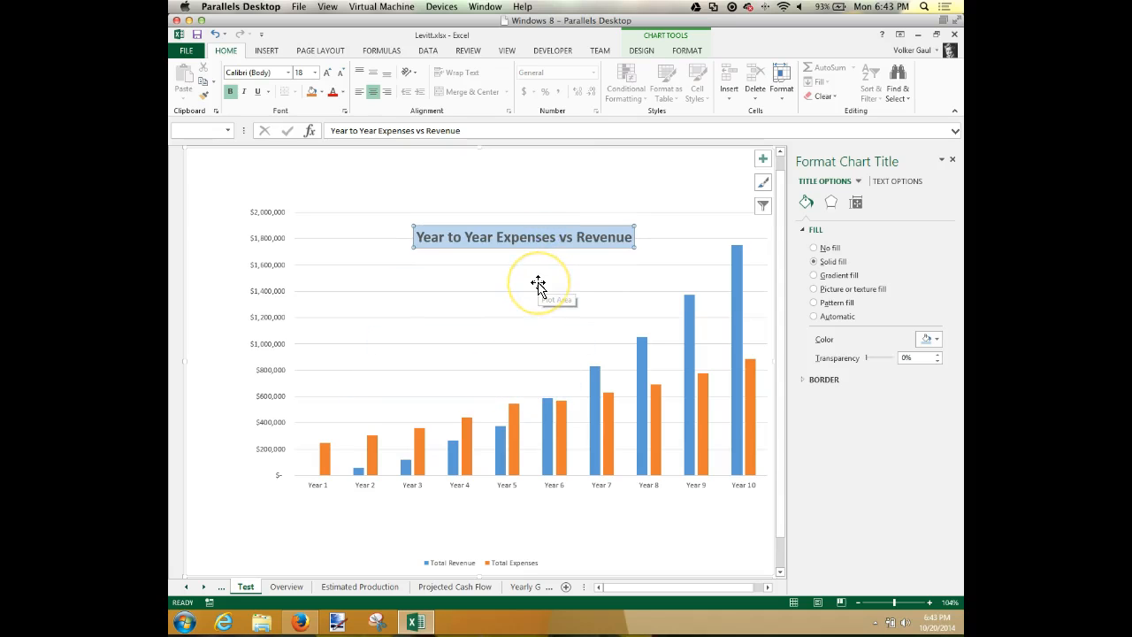
left_click(536, 283)
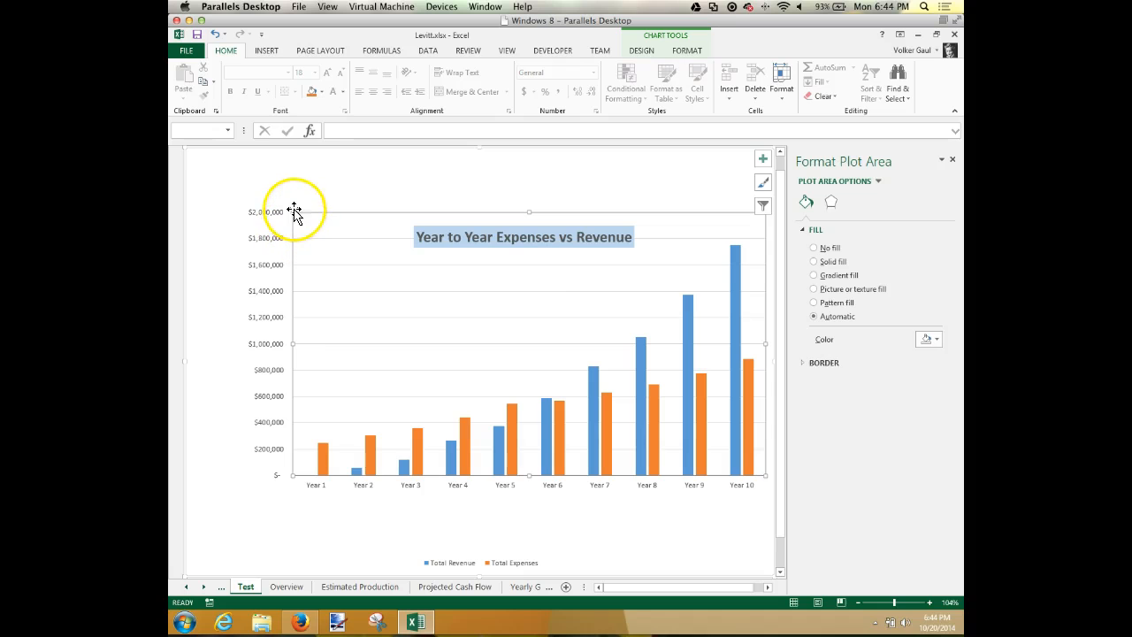
Enlarge the plot area toward the chart's upper-left corner and set the vertical axis maximum bound to 1750000.
left_click_drag(293, 212, 265, 172)
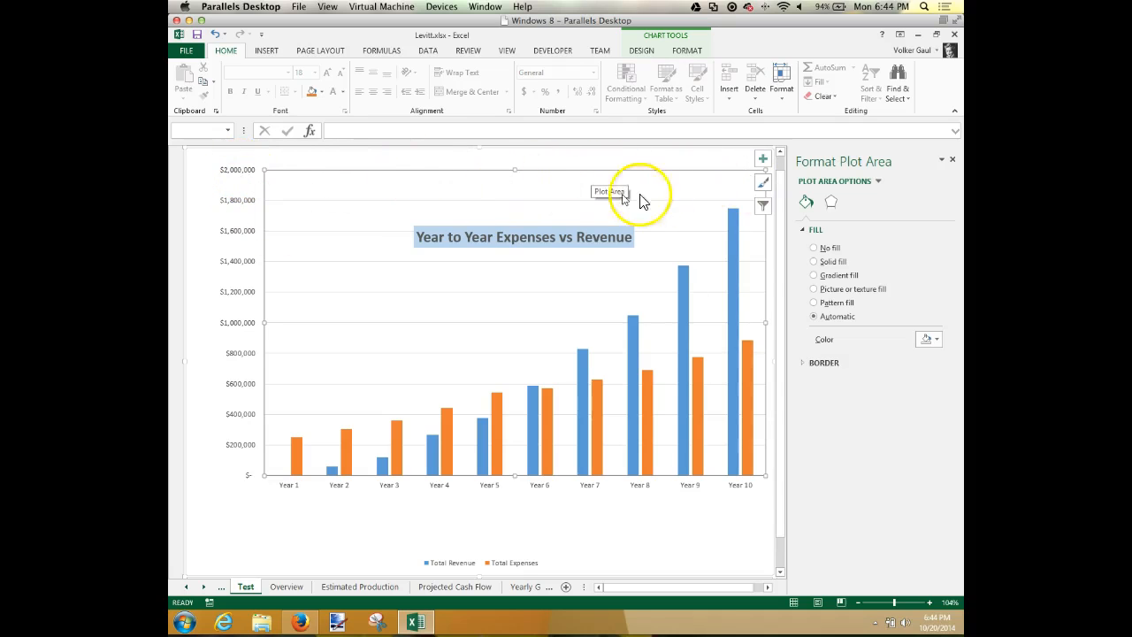
right_click(237, 172)
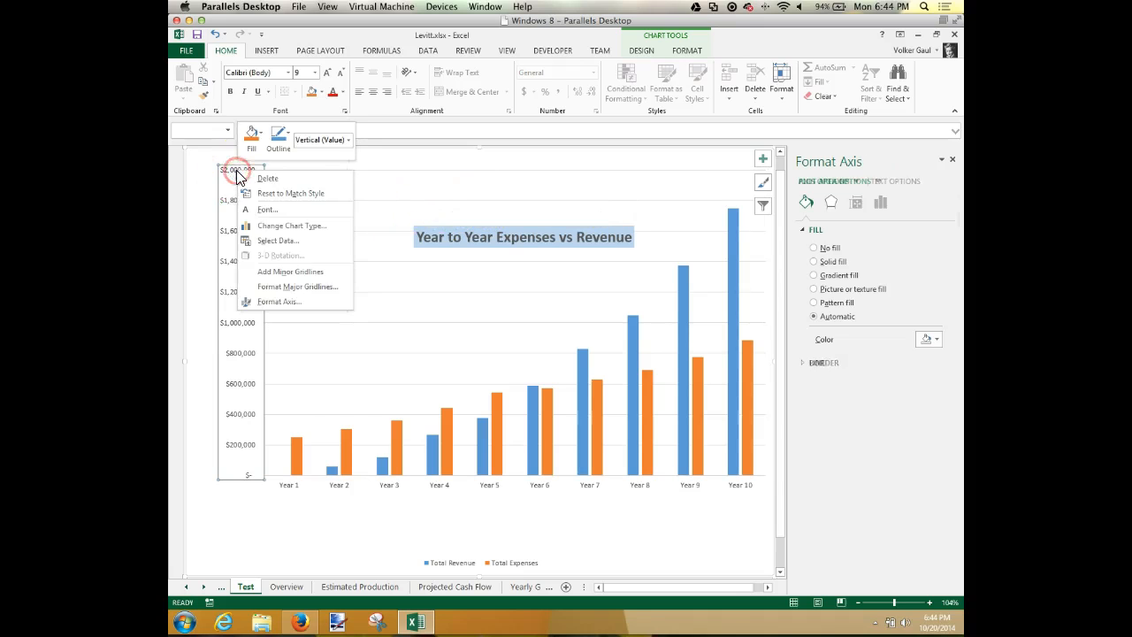
left_click(271, 301)
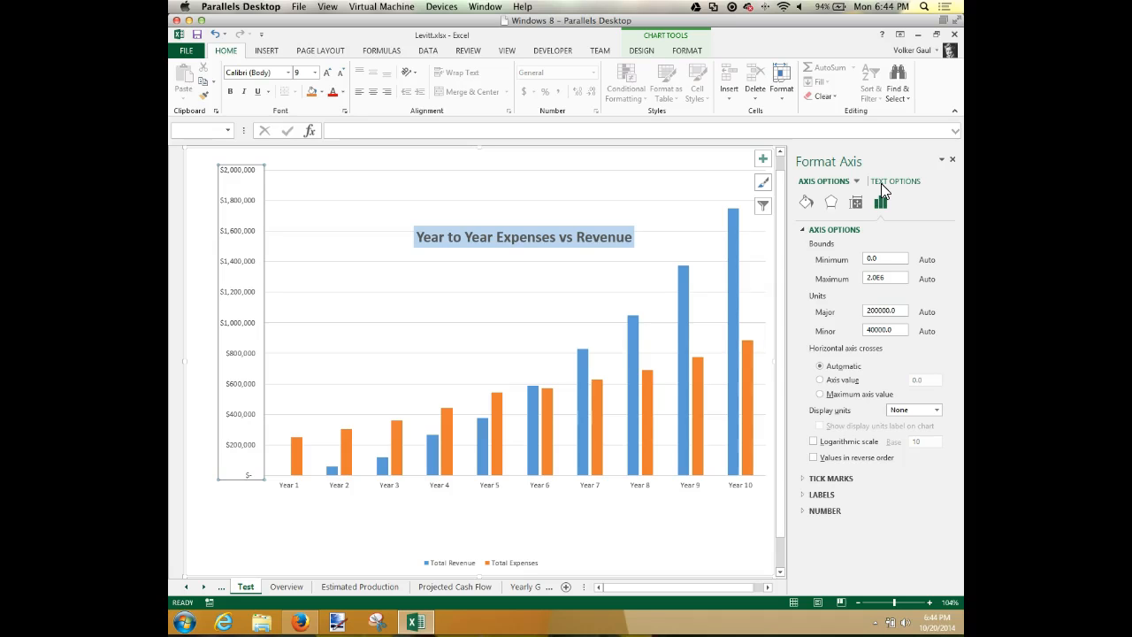
left_click(530, 392)
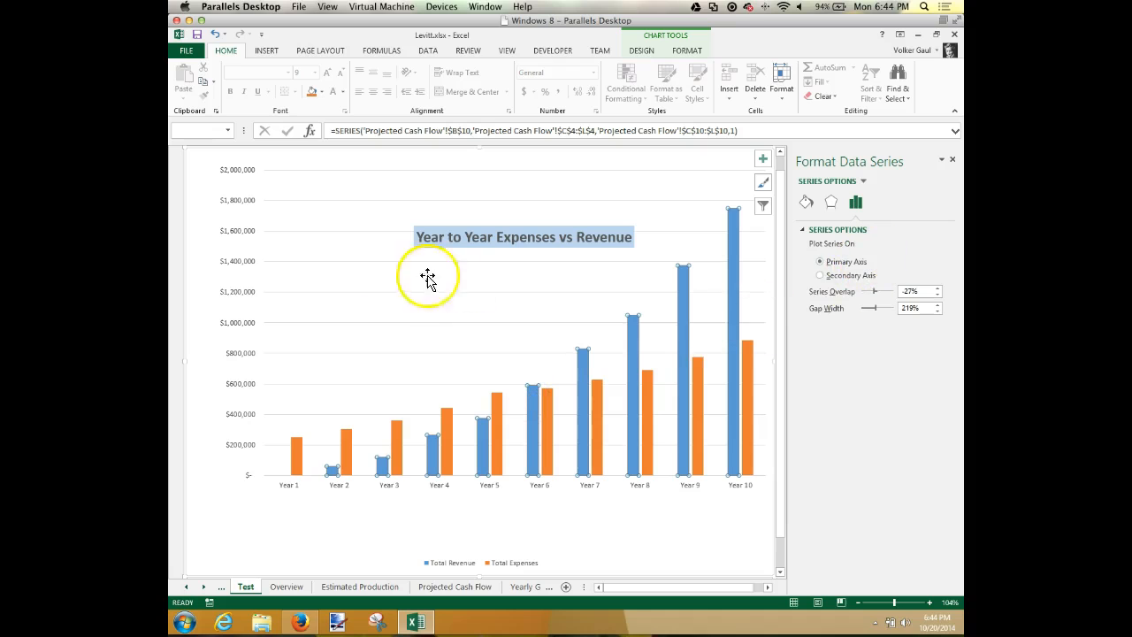
left_click(237, 204)
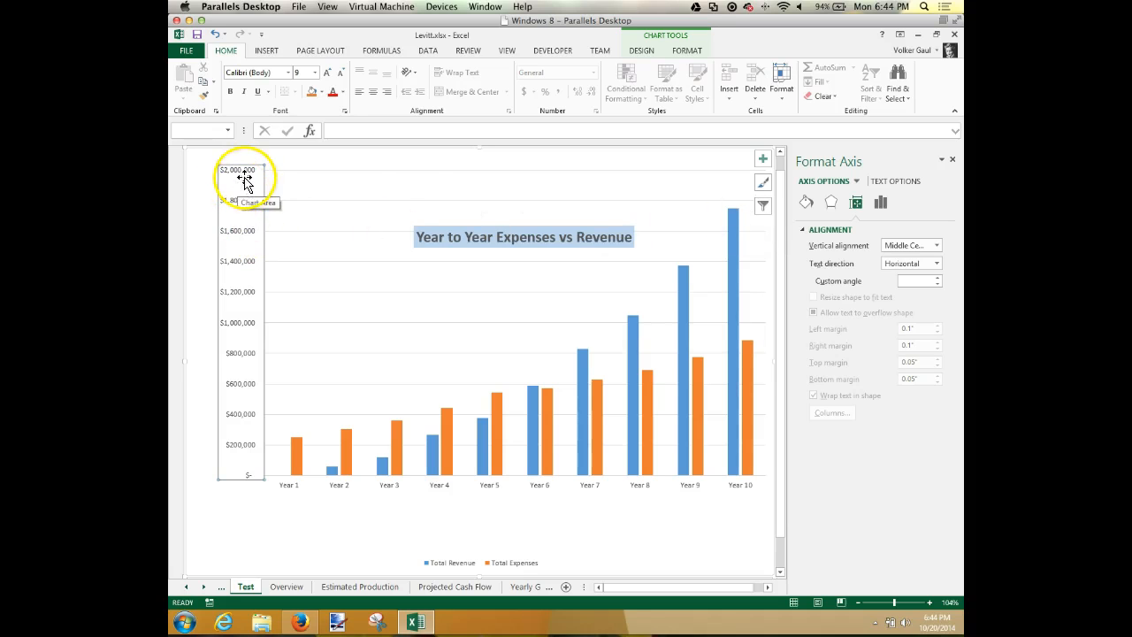
left_click(882, 203)
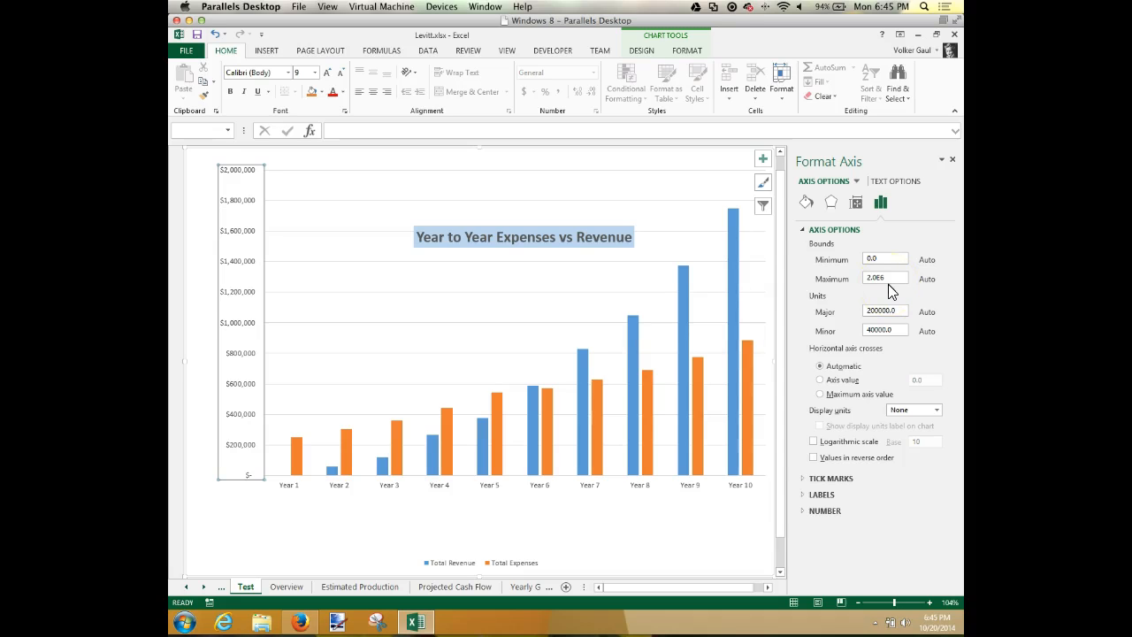
left_click(889, 279)
type("1750000")
key("Return")
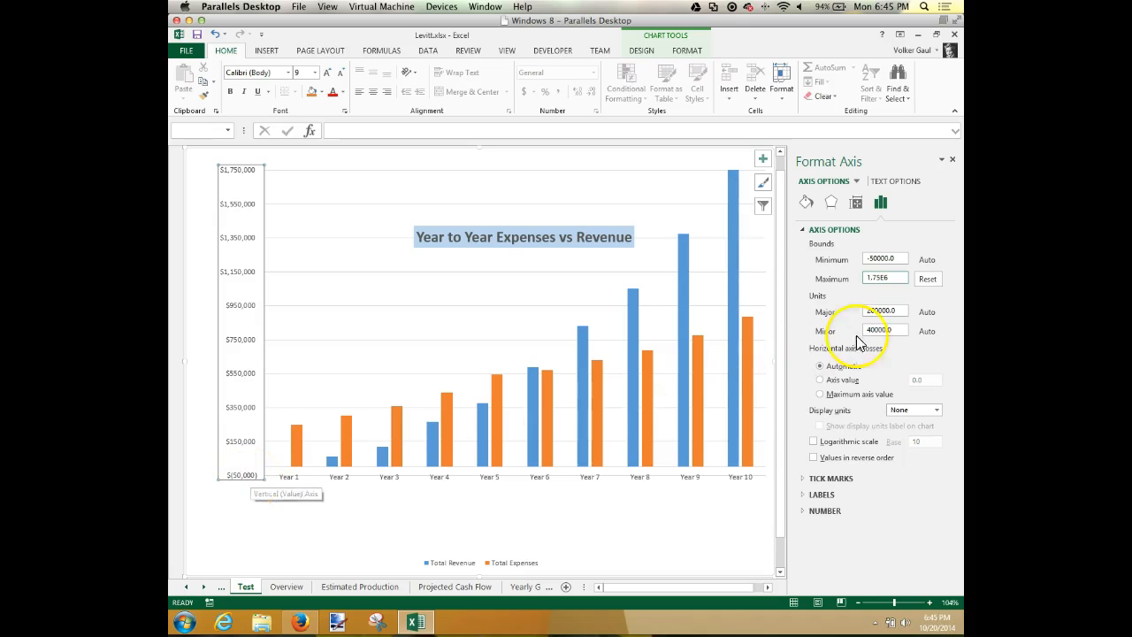
Set the vertical axis minimum bound to 0 and its major unit to 250000.
left_click(907, 259)
left_click_drag(906, 259, 829, 257)
type("0")
key("Return")
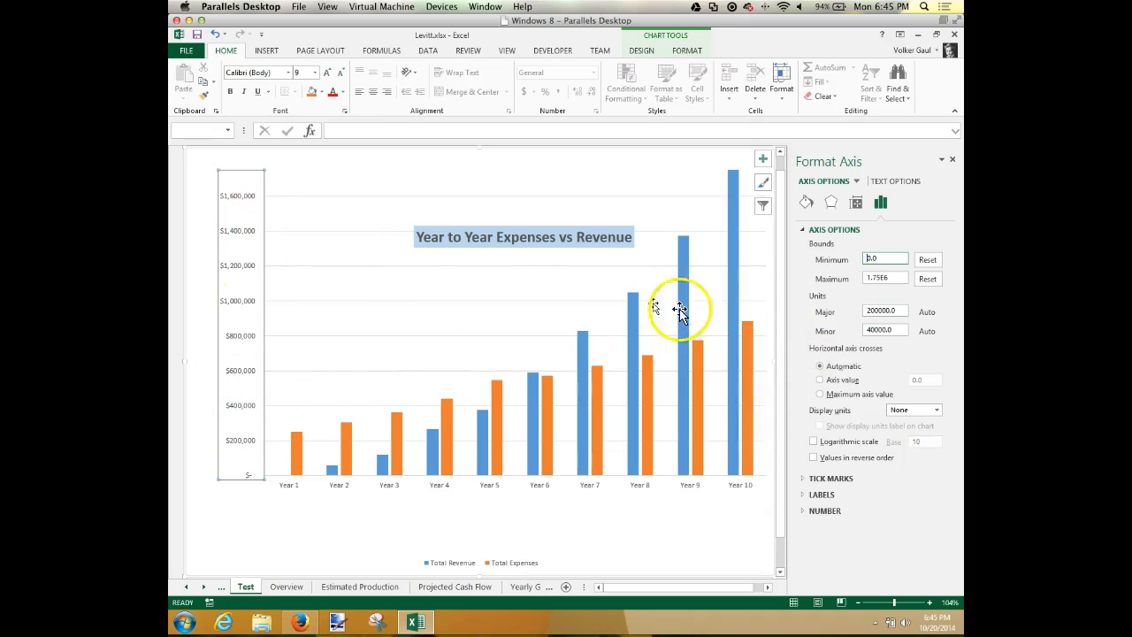
left_click_drag(902, 311, 820, 311)
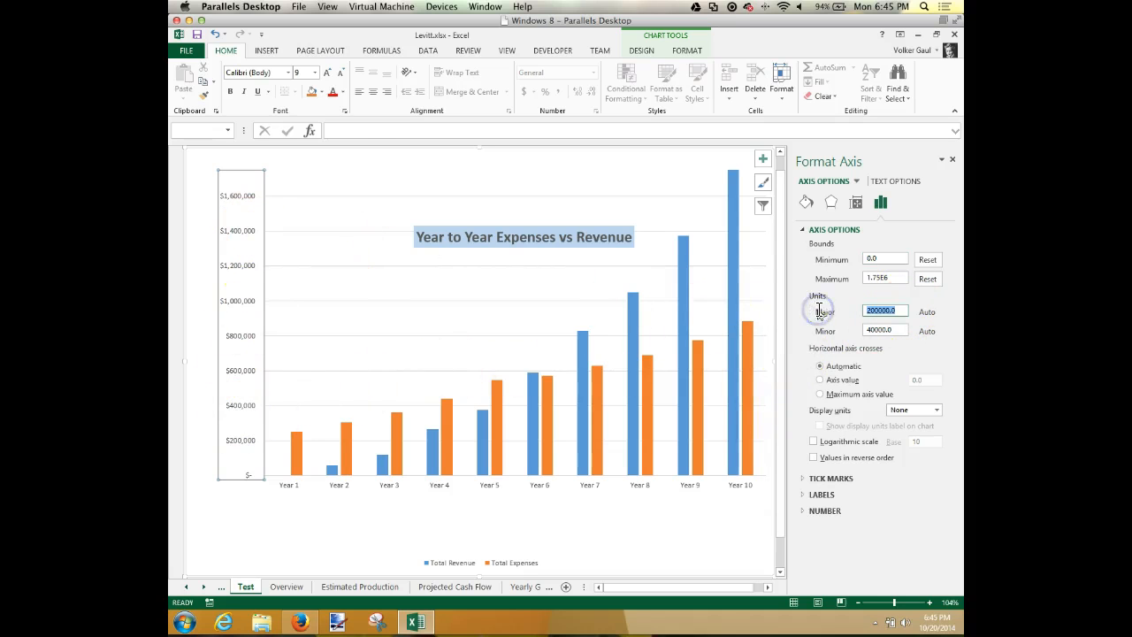
type("250000")
key("Return")
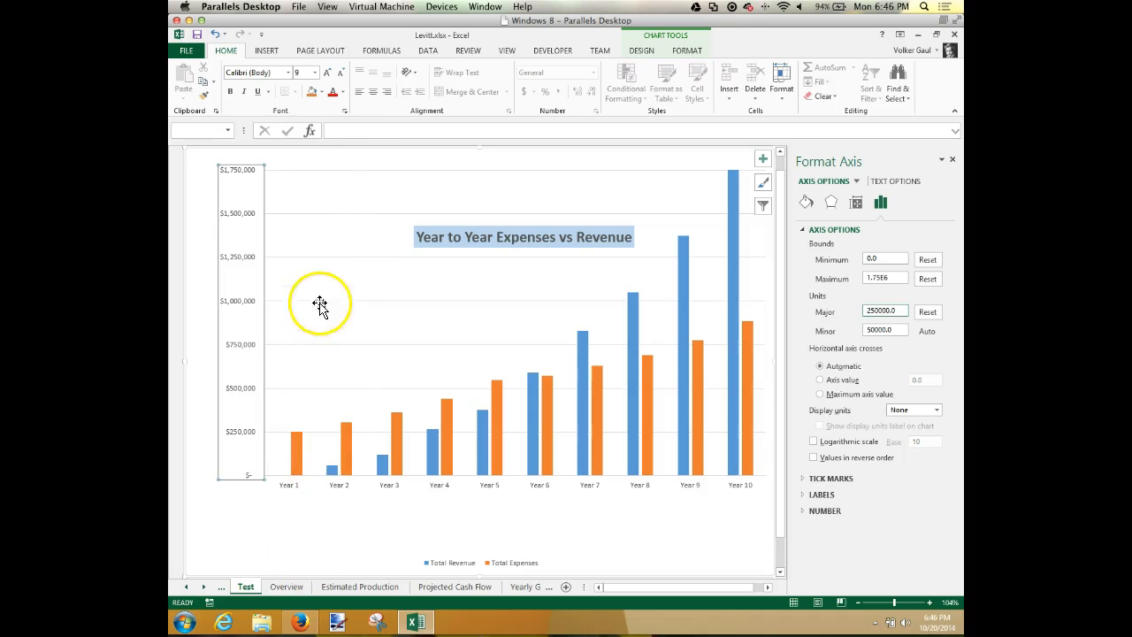
Add a primary vertical axis title to the chart with the text "Money".
left_click(765, 168)
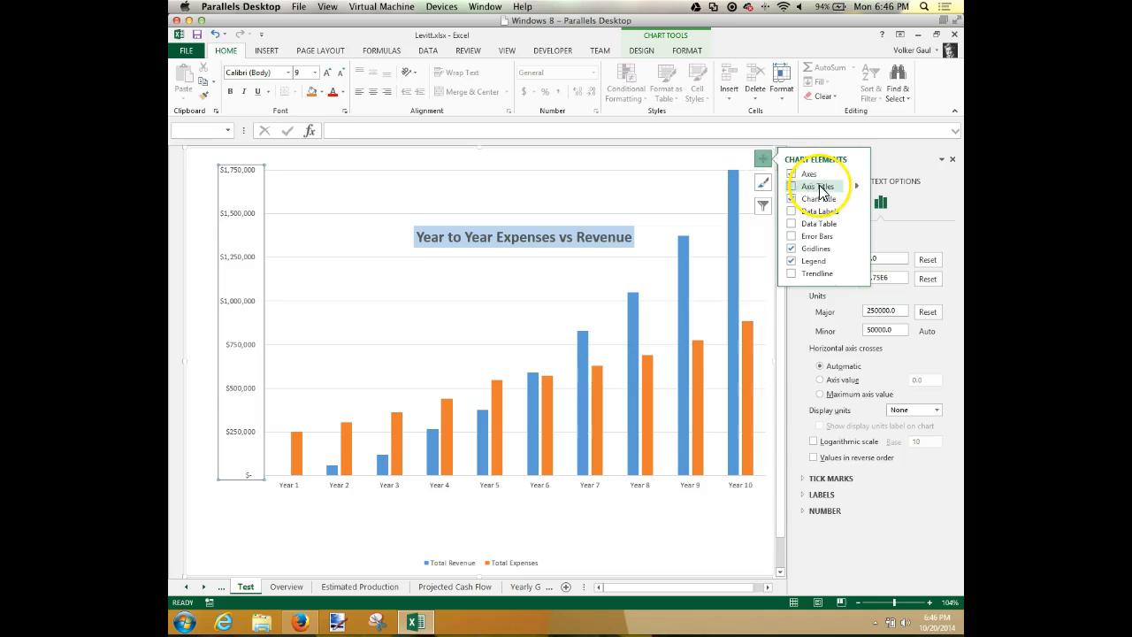
left_click(857, 189)
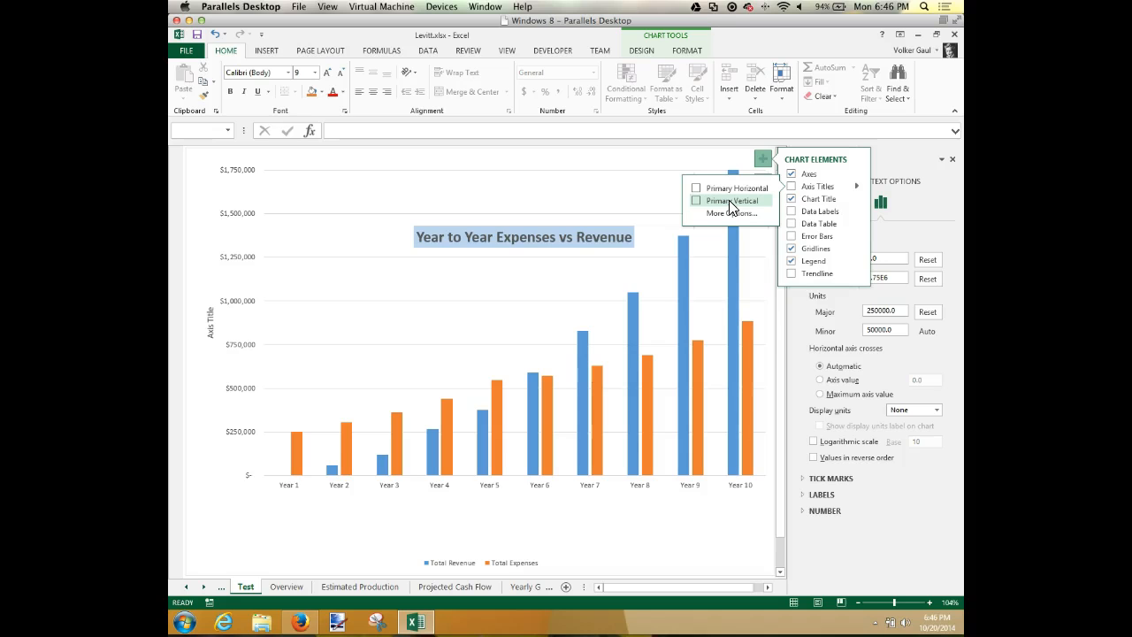
left_click(696, 200)
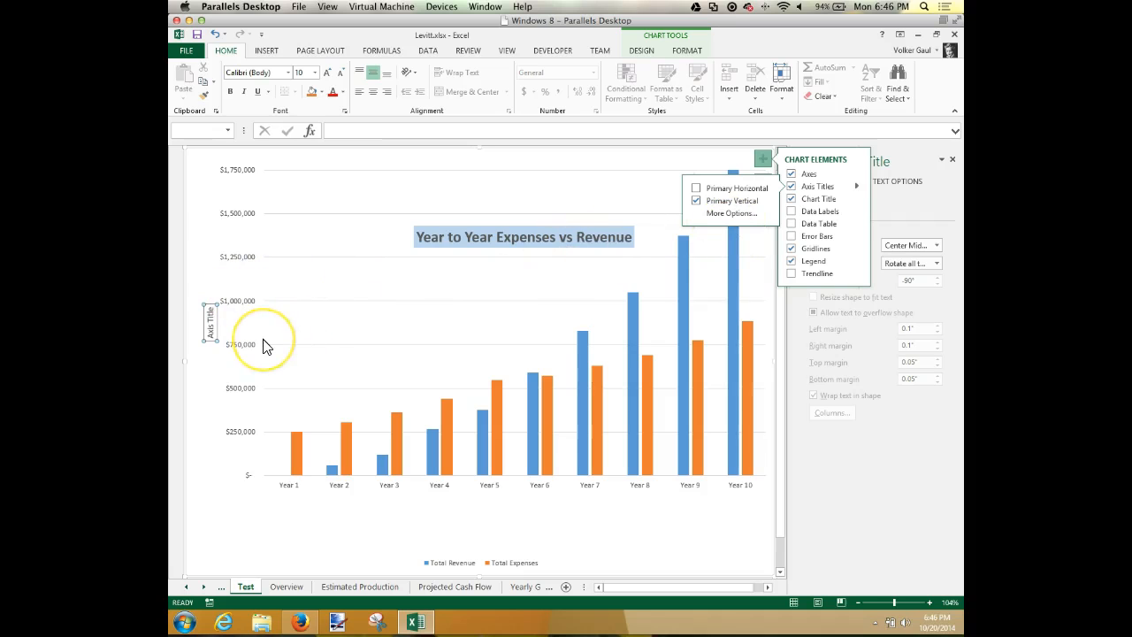
key("ctrl+a")
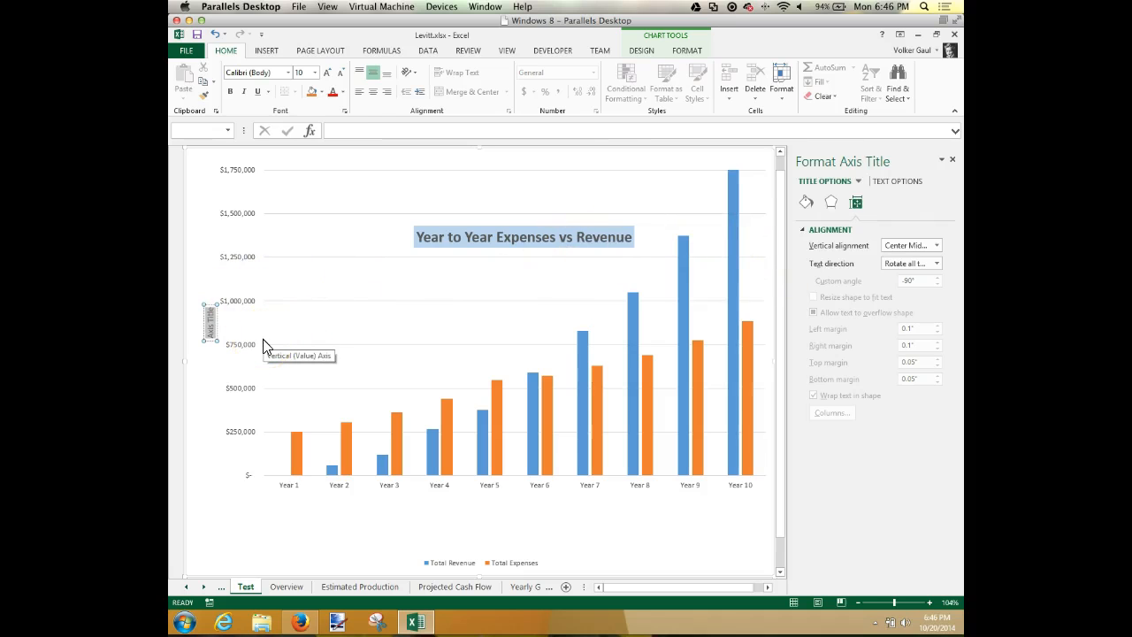
left_click(209, 318)
left_click(350, 124)
type("Money")
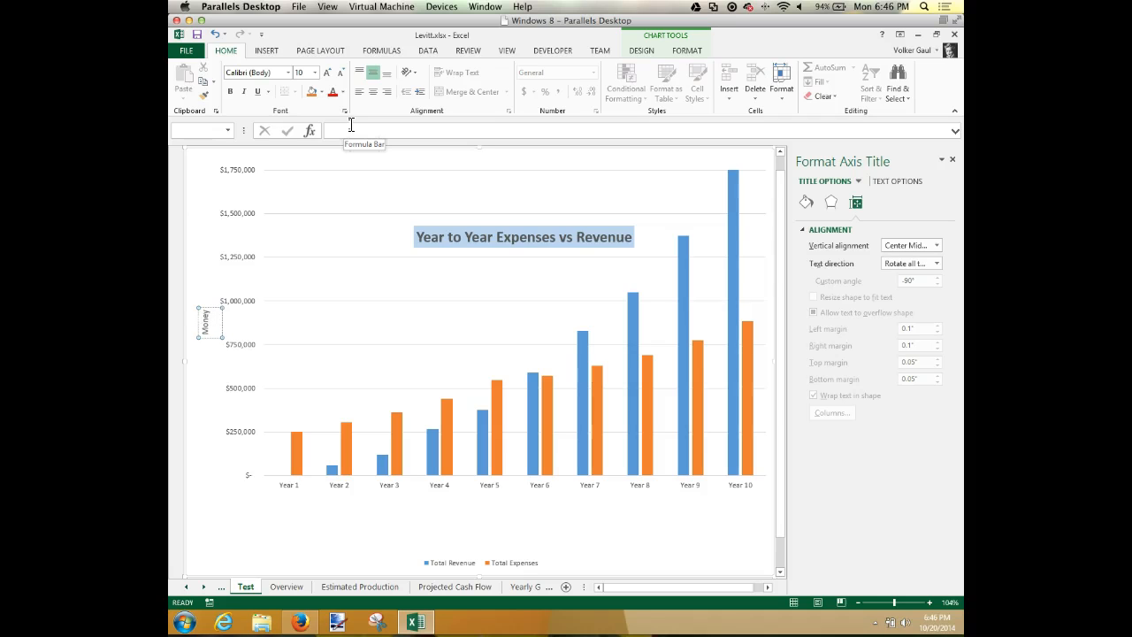
left_click(372, 330)
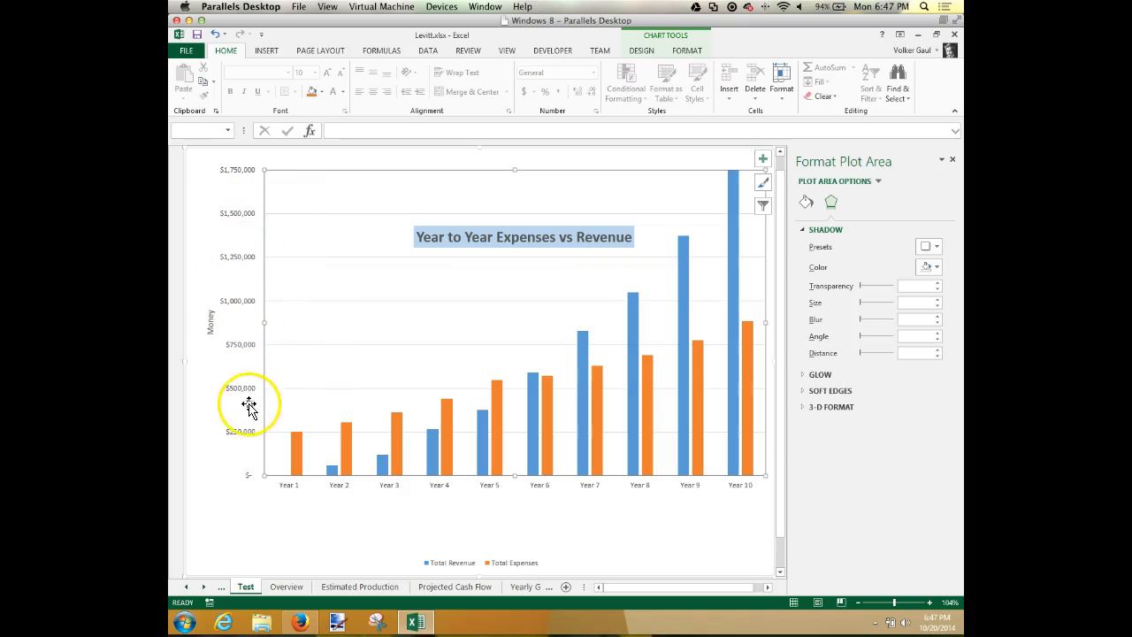
Try Thousands as the display units of the vertical axis and settle on Millions, keeping the units label on the chart.
left_click(238, 174)
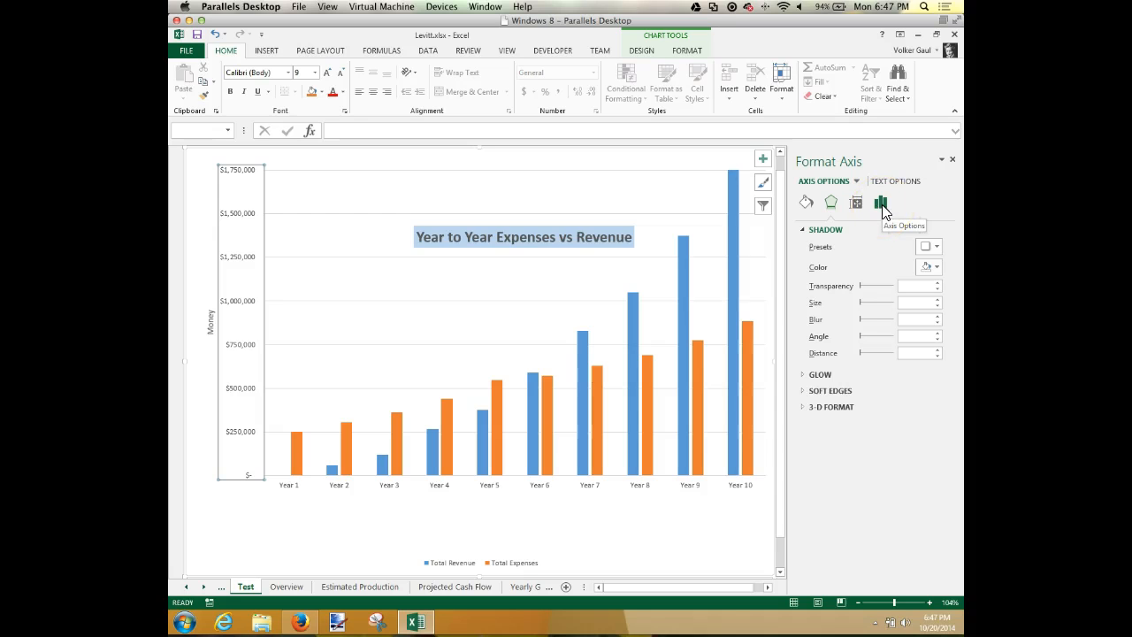
left_click(805, 203)
left_click(855, 202)
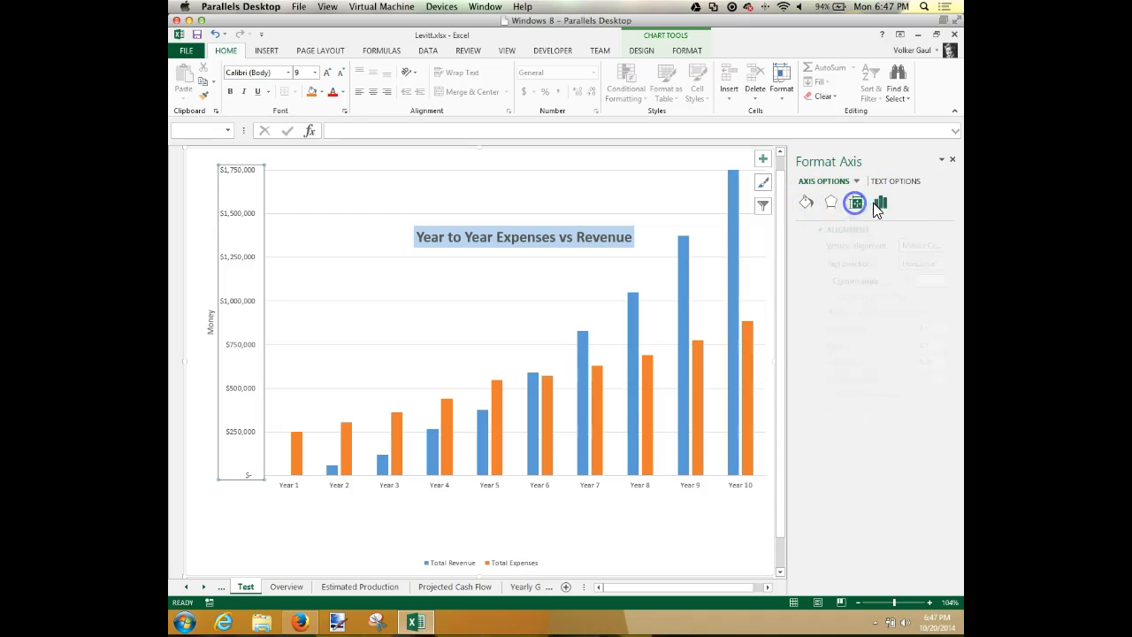
left_click(879, 203)
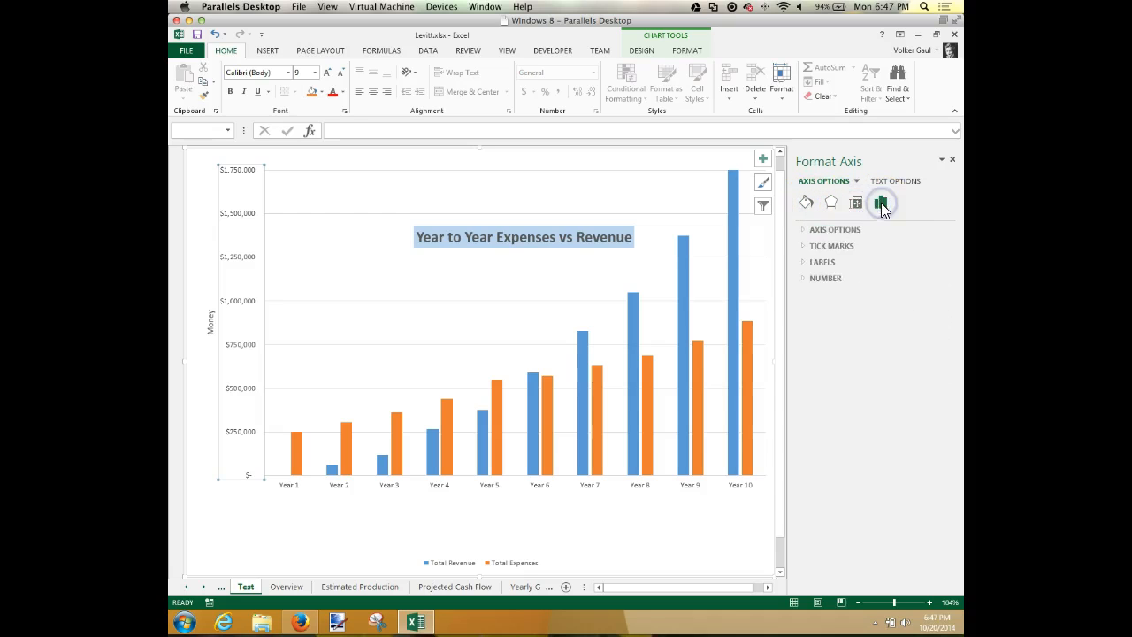
left_click(803, 230)
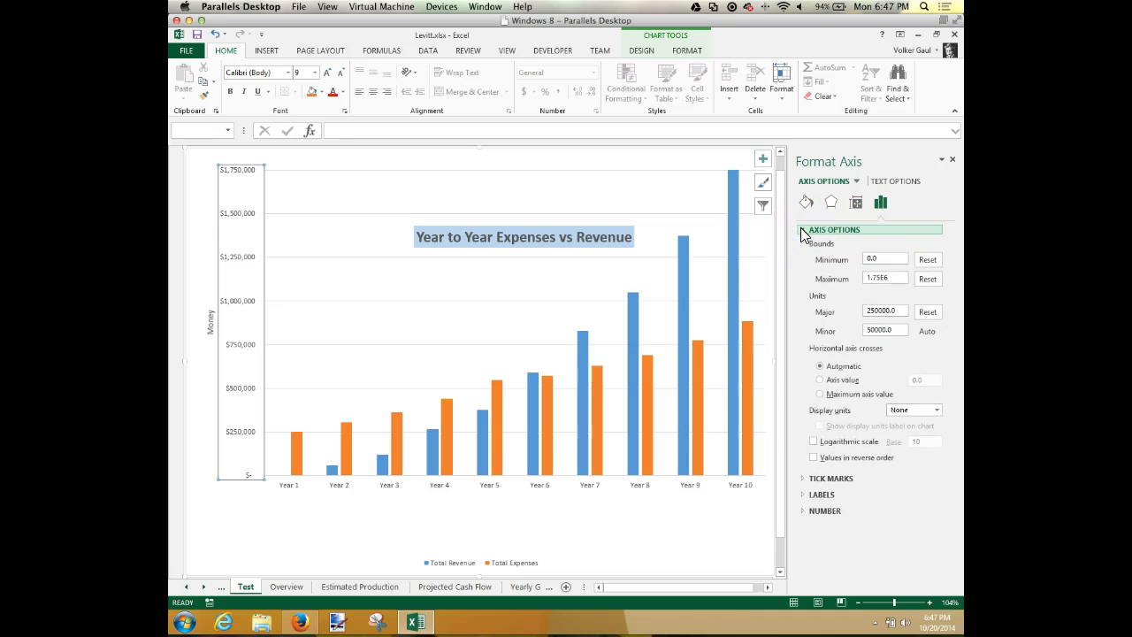
left_click(935, 409)
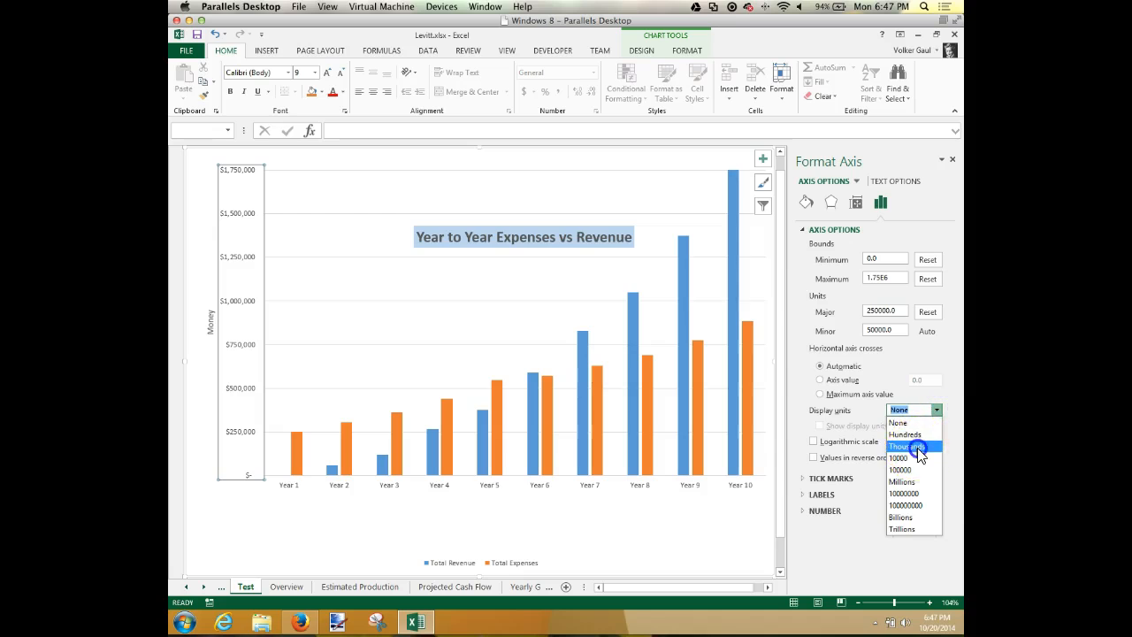
left_click(917, 448)
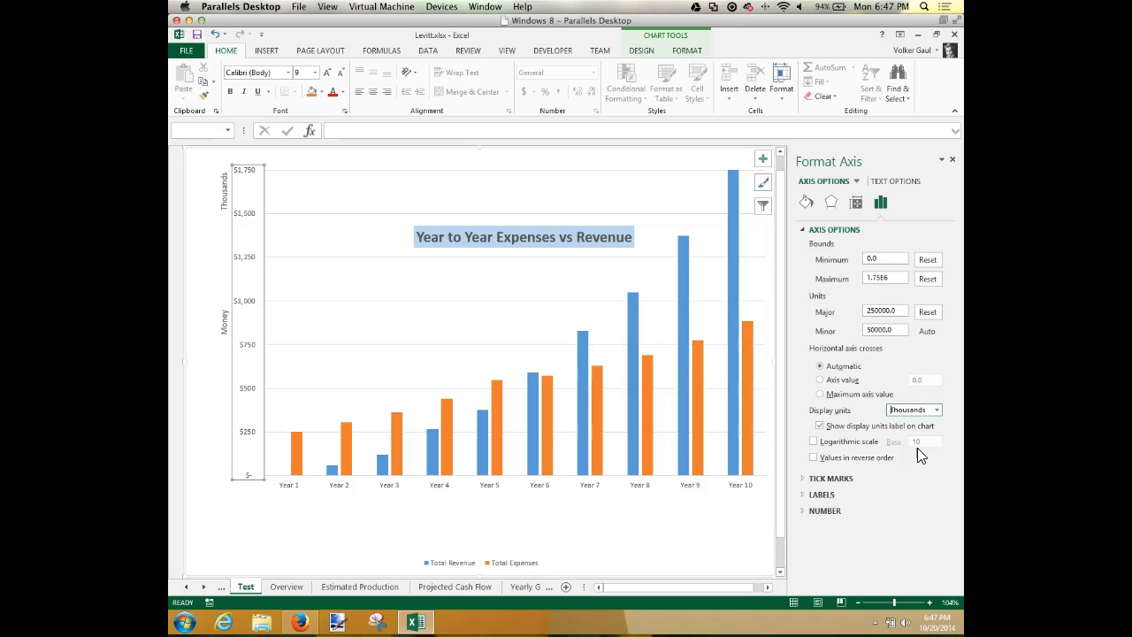
left_click(938, 409)
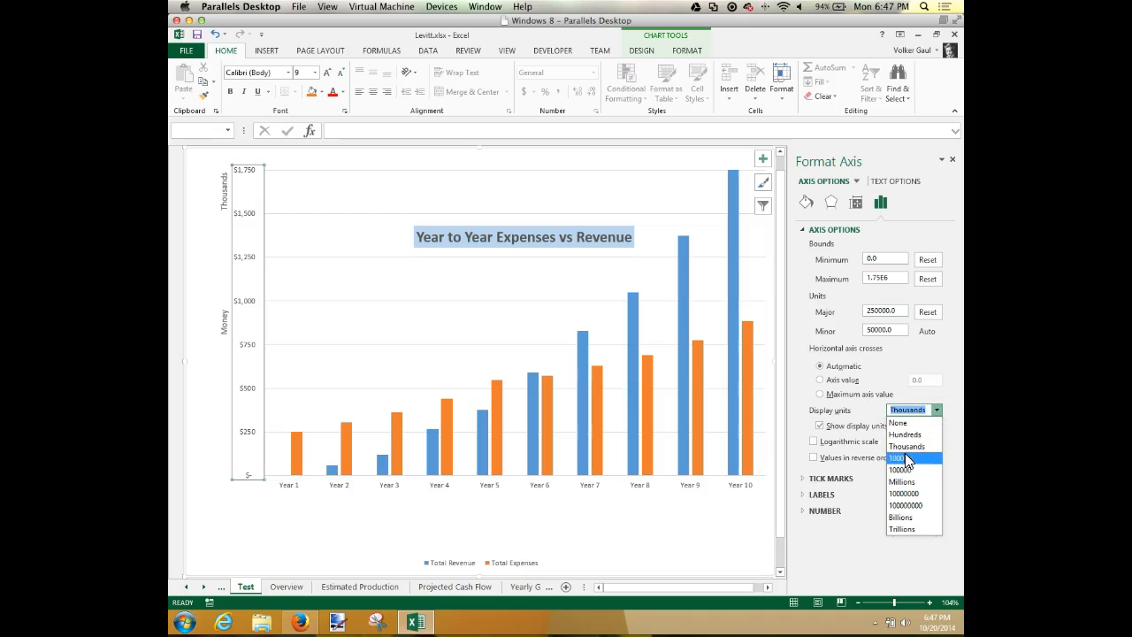
left_click(902, 481)
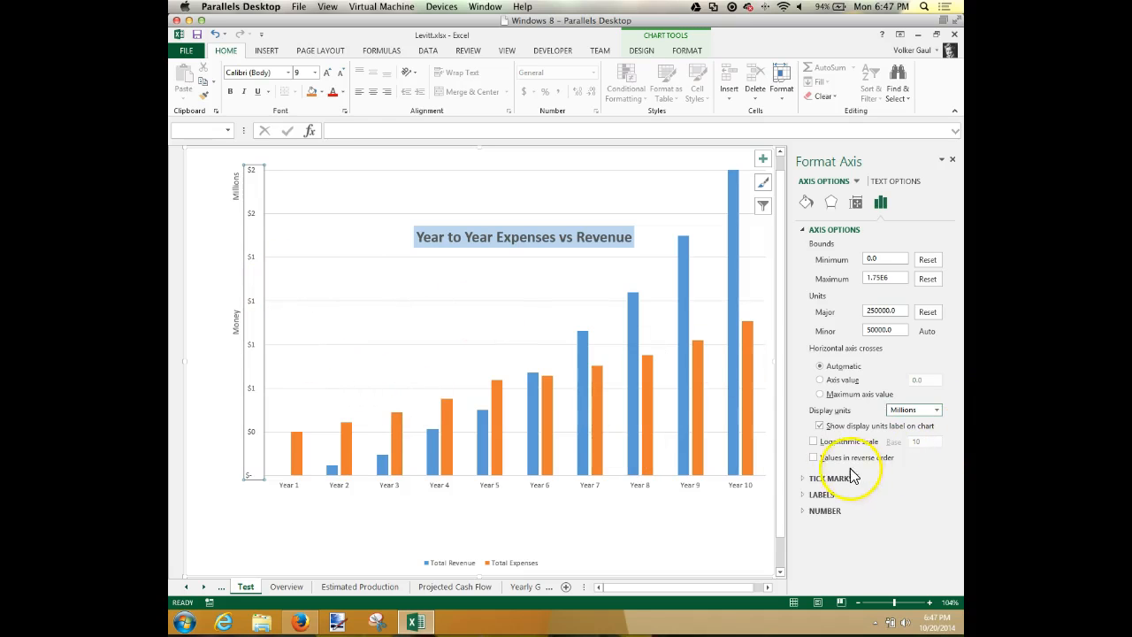
Format the vertical axis numbers as Currency with 2 decimal places.
left_click(809, 511)
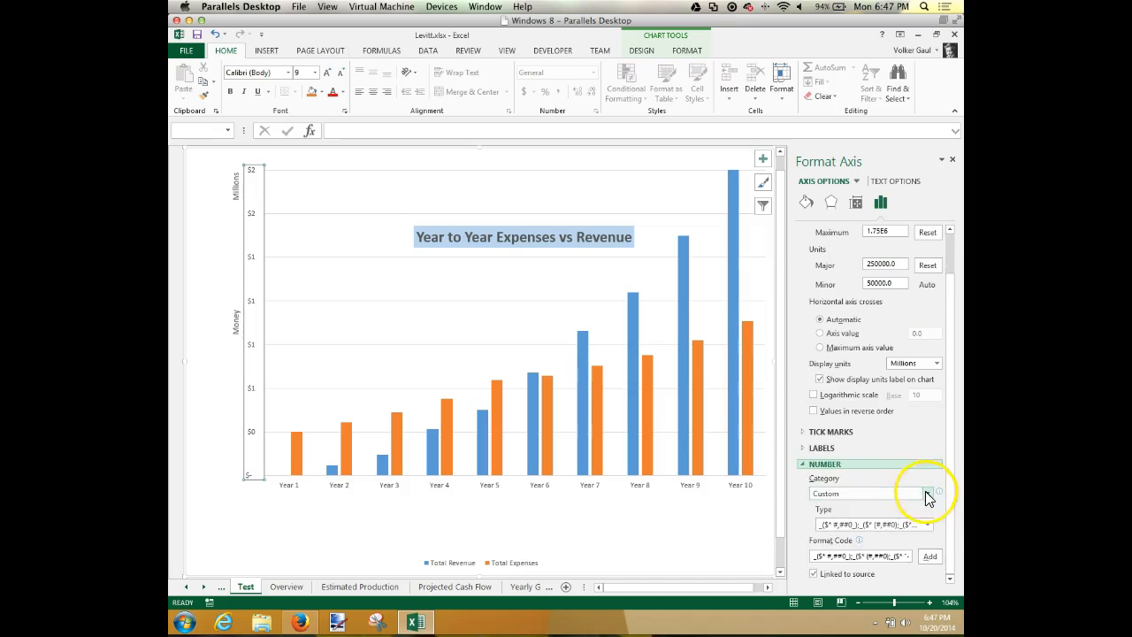
left_click(926, 493)
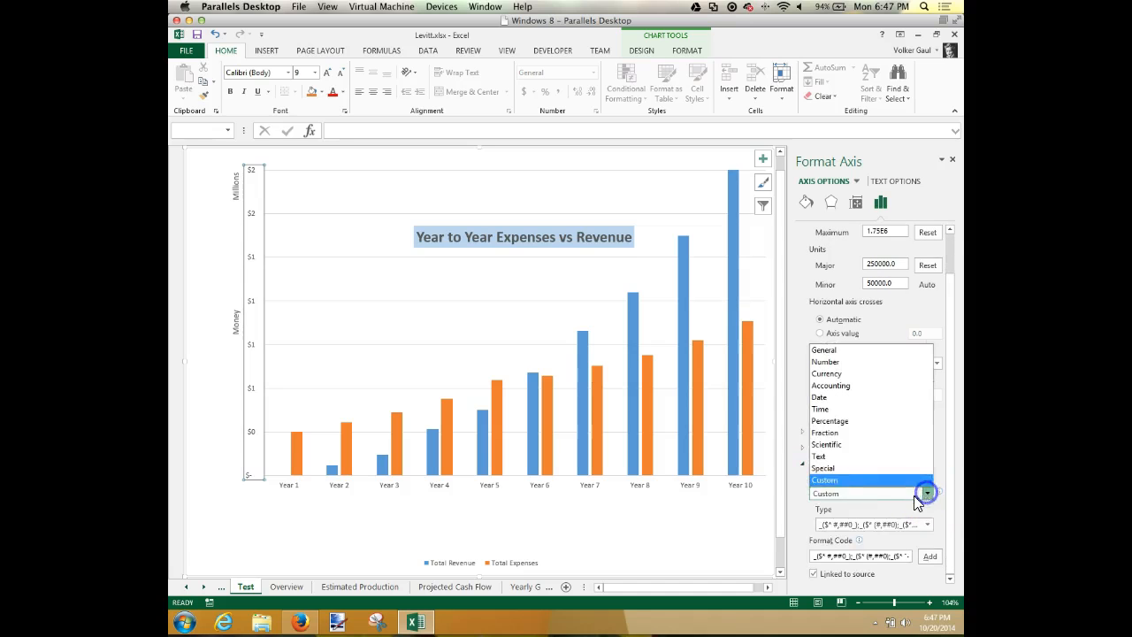
left_click(835, 382)
left_click(858, 510)
type("2")
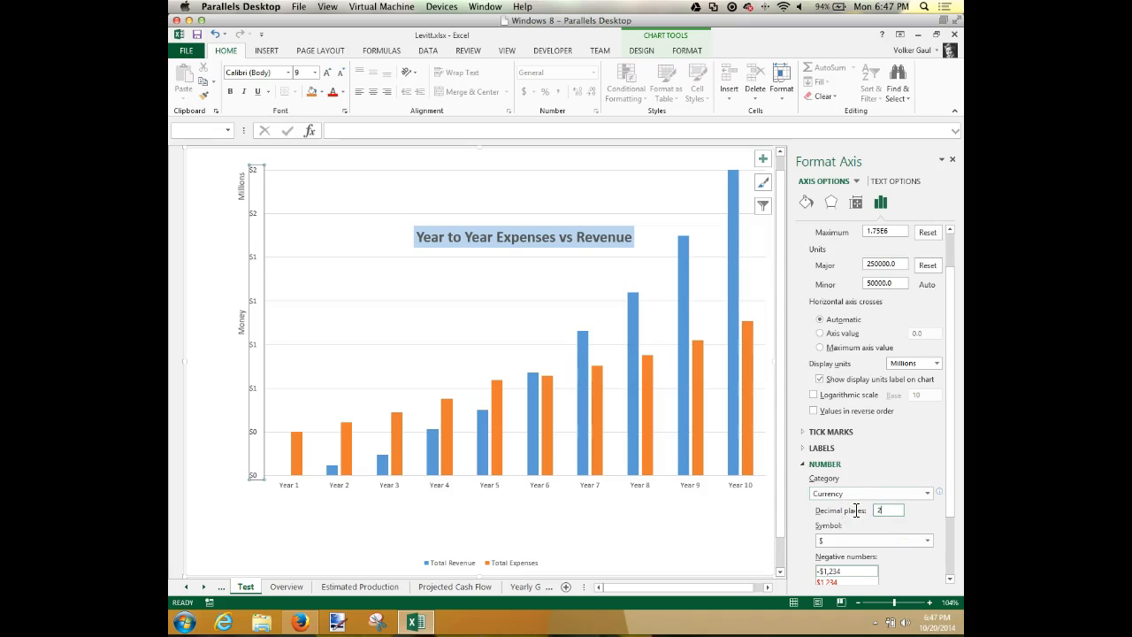
key("Return")
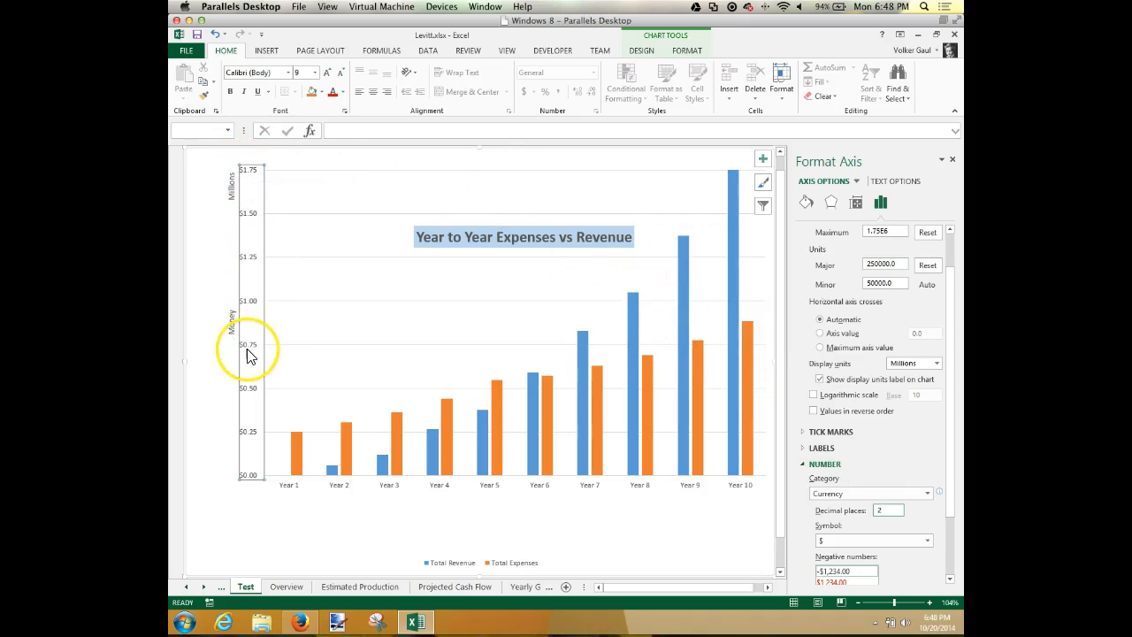
left_click(252, 409)
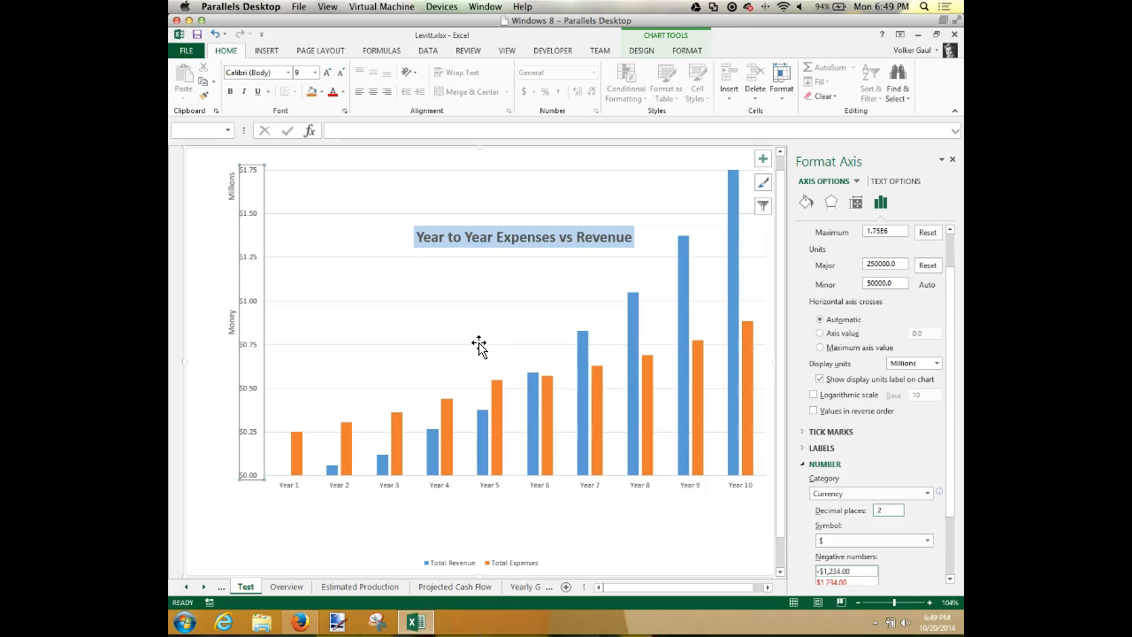
Insert a 2-D stacked column chart from the year headings B4:L4 and expense categories B13:L17 on the Projected Cash Flow sheet.
left_click(469, 587)
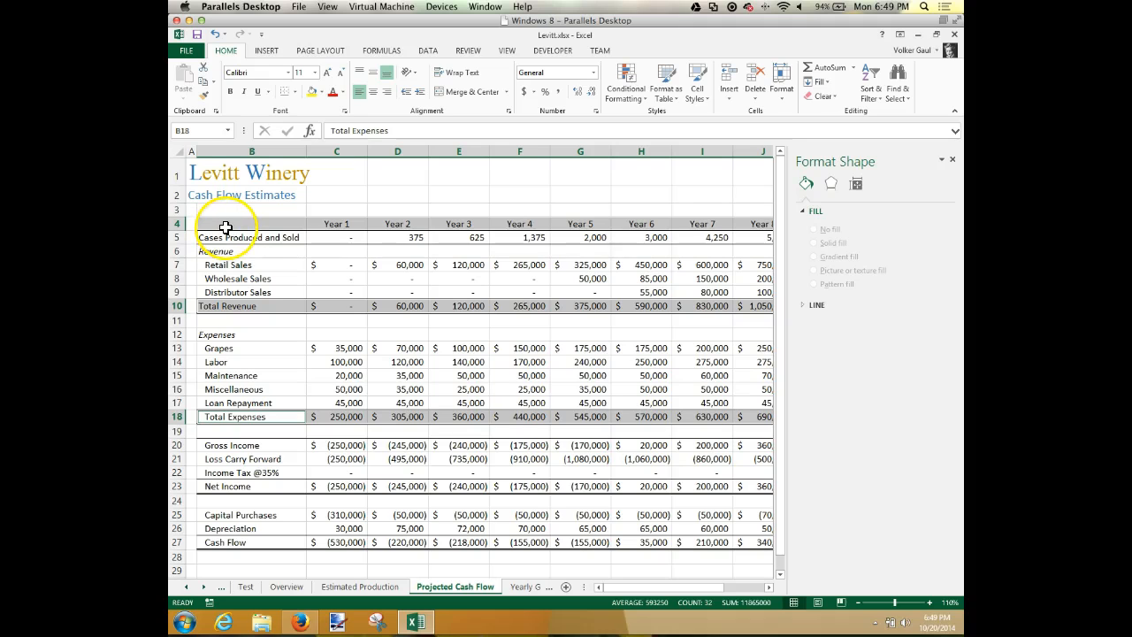
left_click(953, 159)
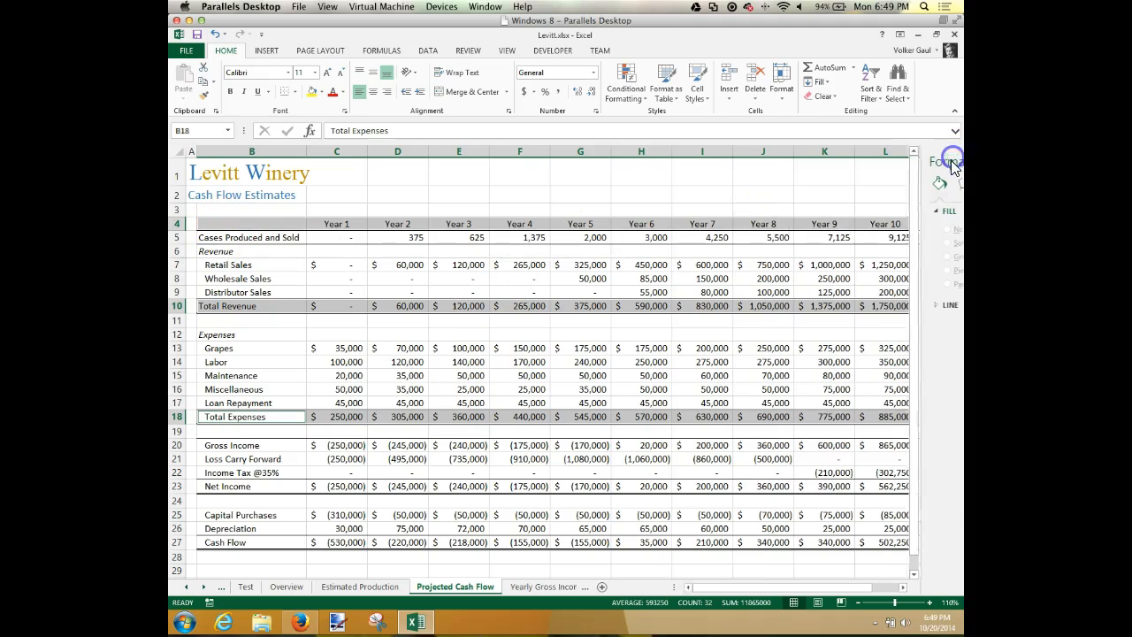
left_click_drag(209, 223, 869, 223)
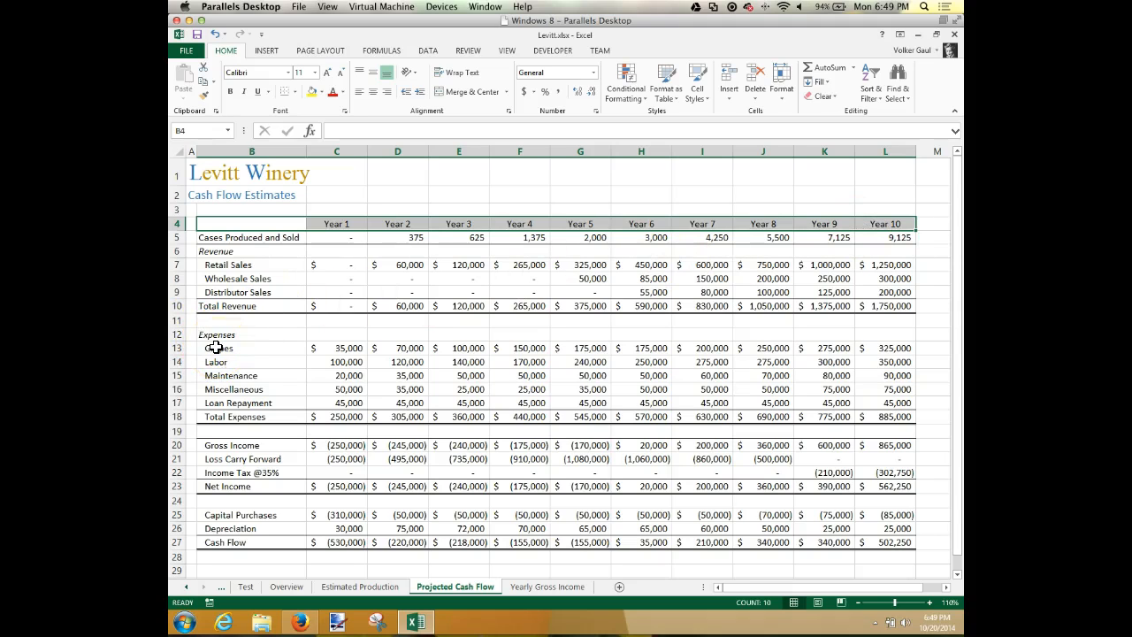
left_click_drag(216, 348, 866, 403)
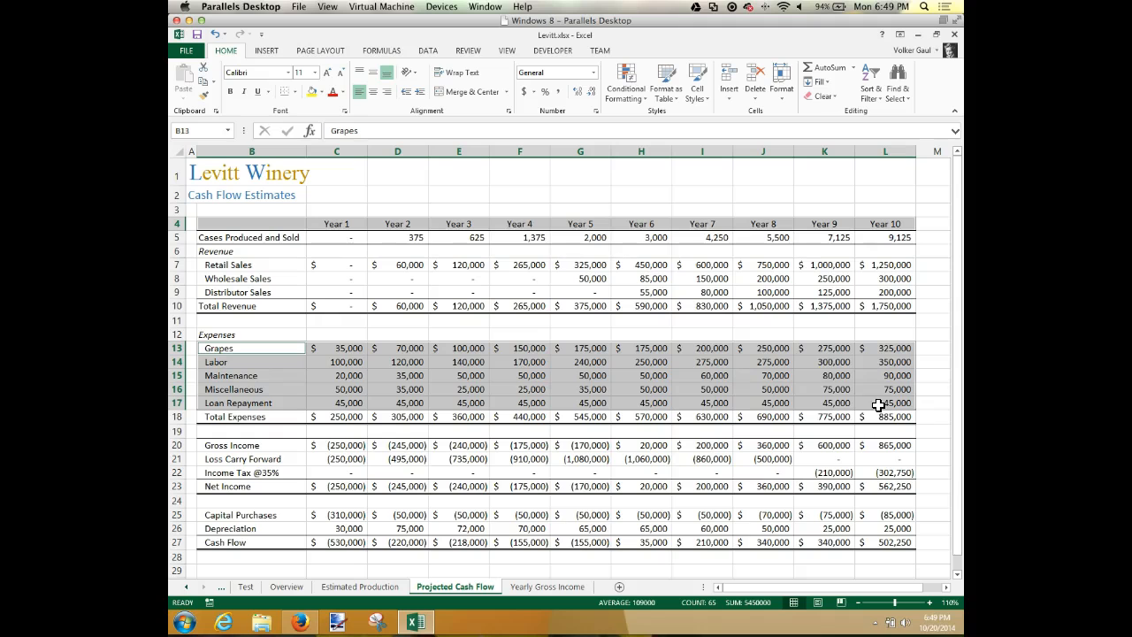
left_click(268, 53)
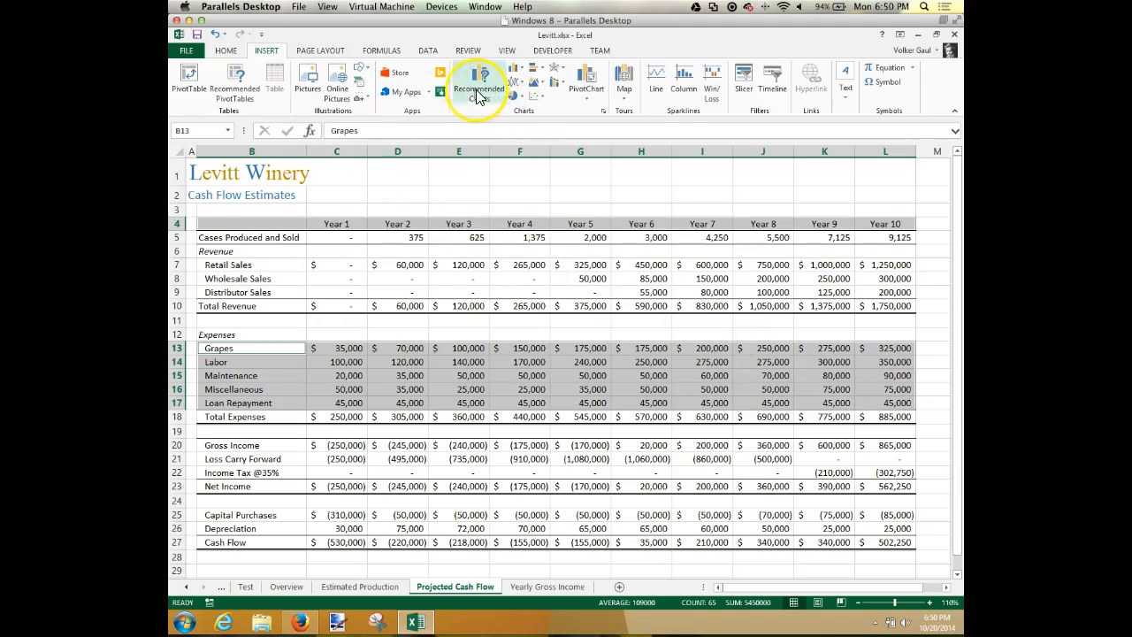
left_click(523, 71)
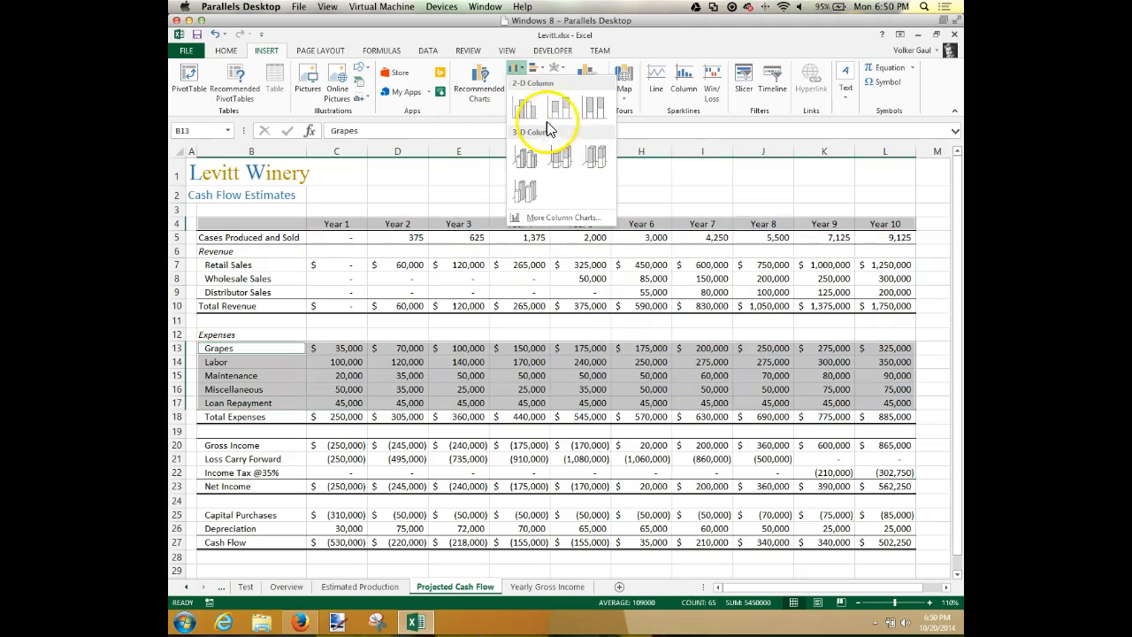
left_click(557, 108)
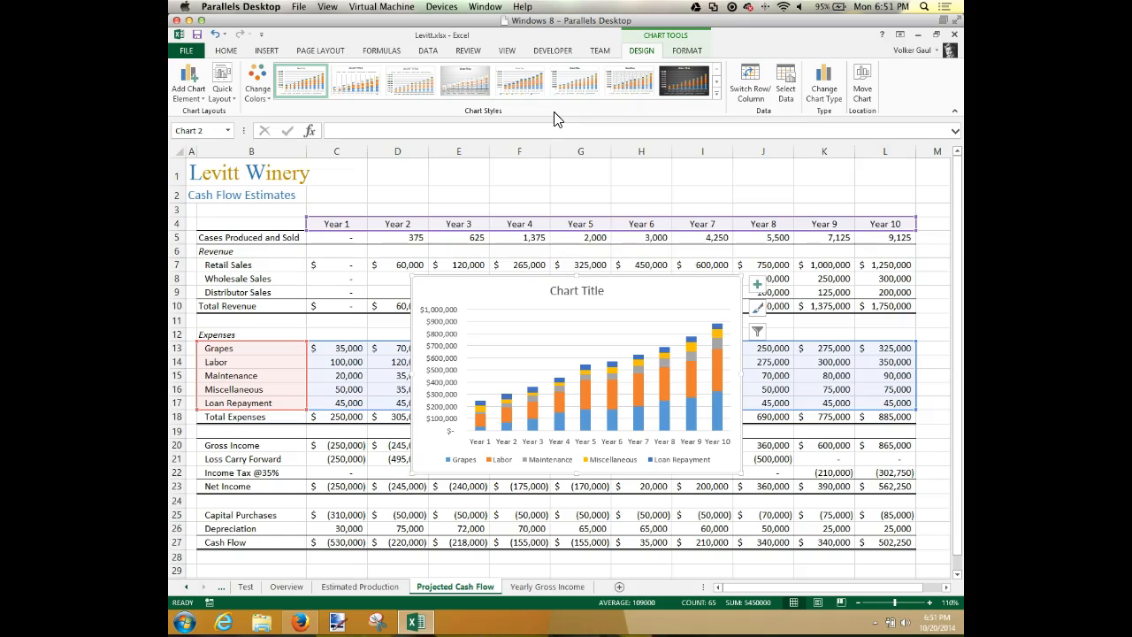
Move the stacked expense chart to the Overview sheet, place it beside the Estimated Production pie chart, and return to Projected Cash Flow.
left_click(862, 80)
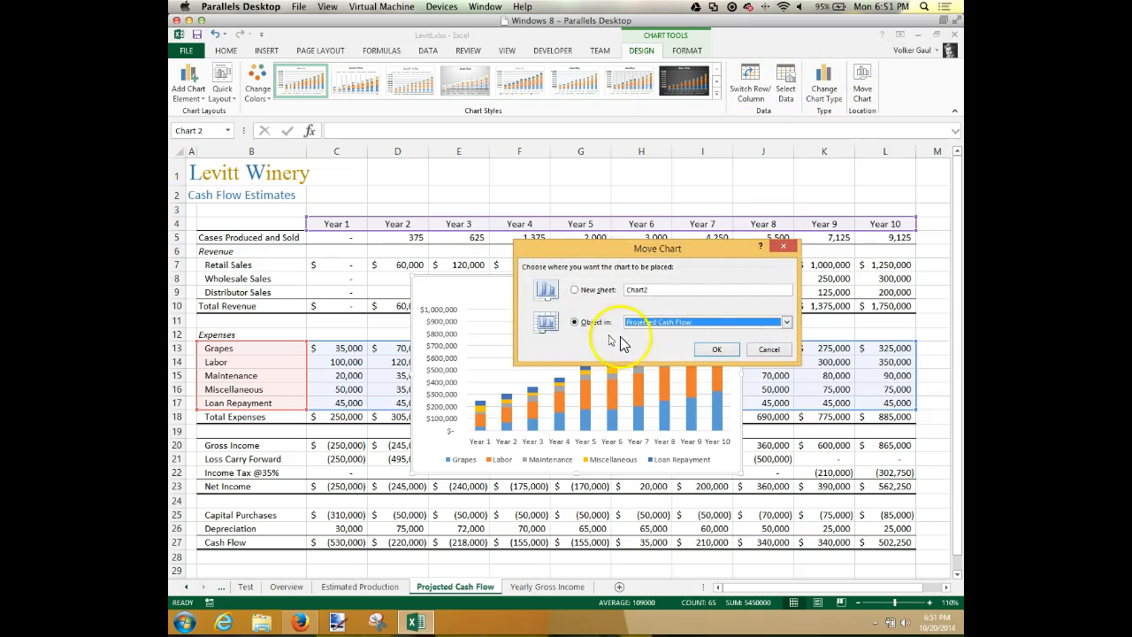
left_click(690, 321)
left_click(655, 349)
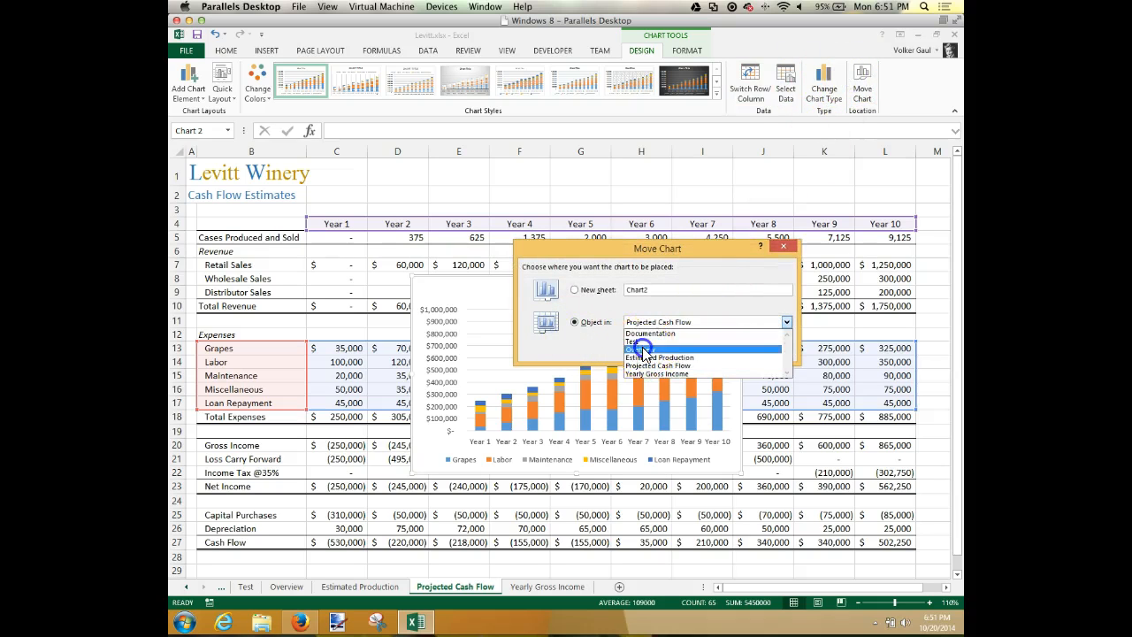
left_click(722, 349)
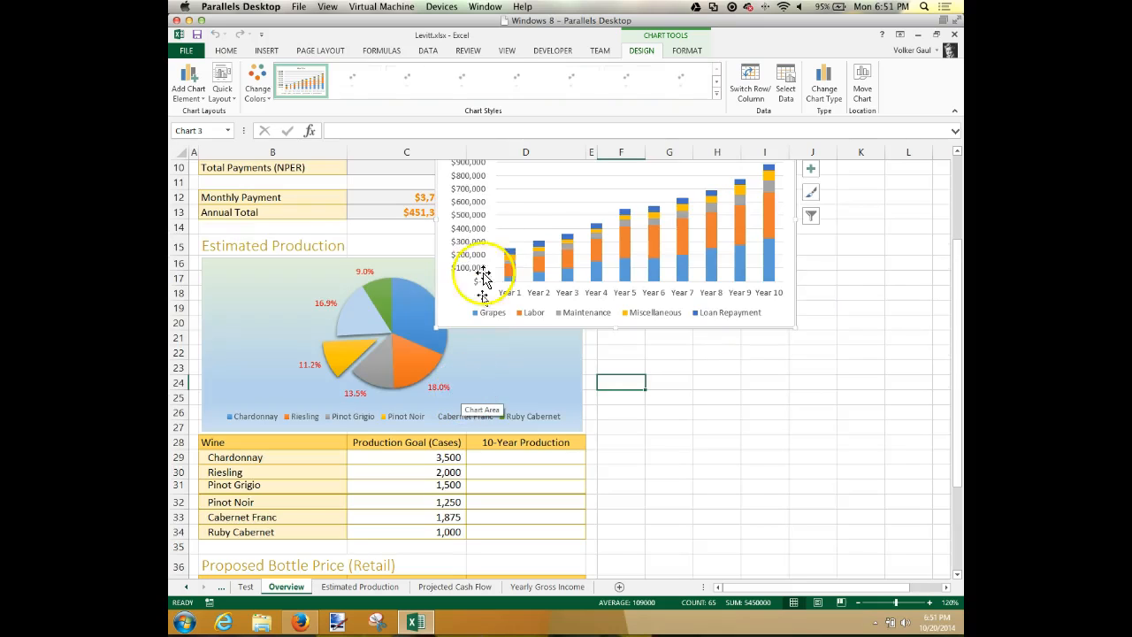
left_click_drag(452, 314, 609, 382)
left_click(659, 511)
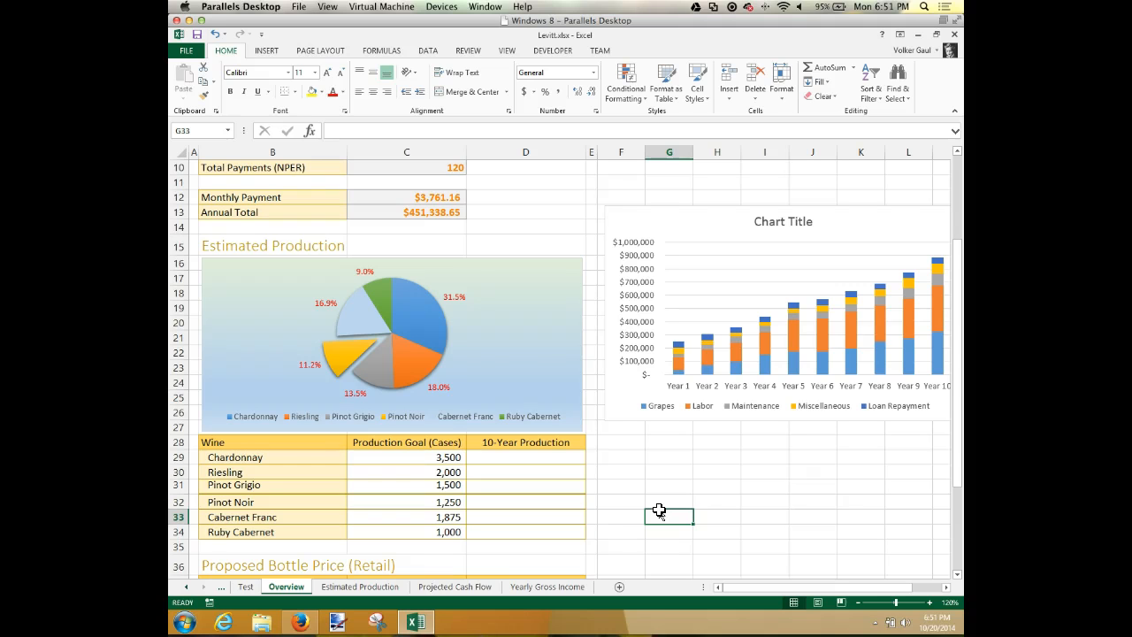
left_click(454, 587)
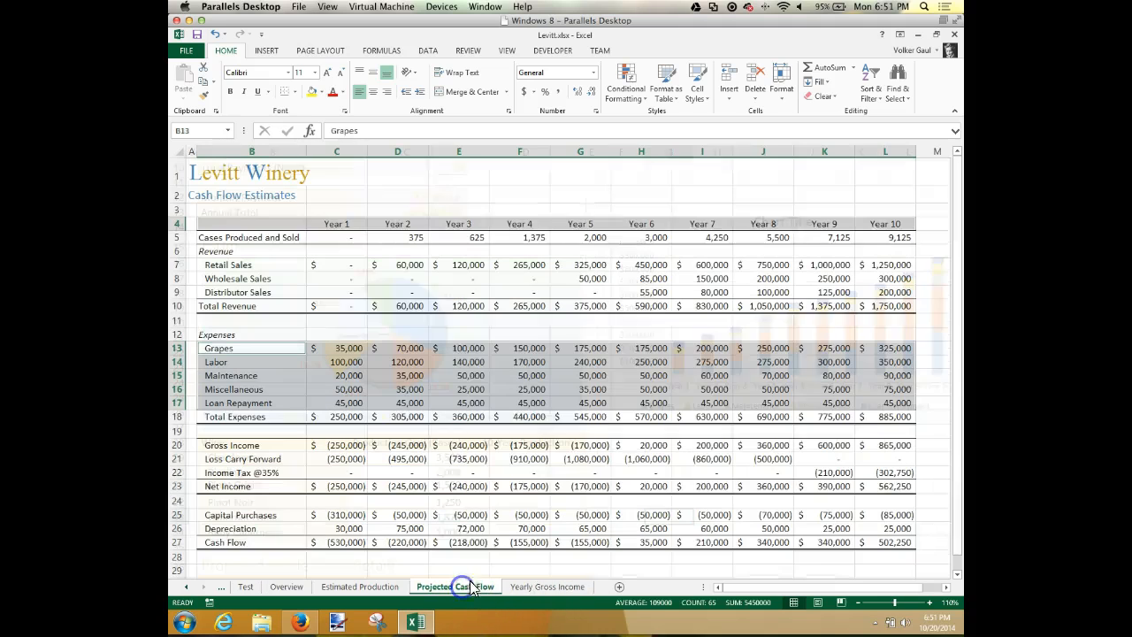
left_click_drag(253, 224, 748, 227)
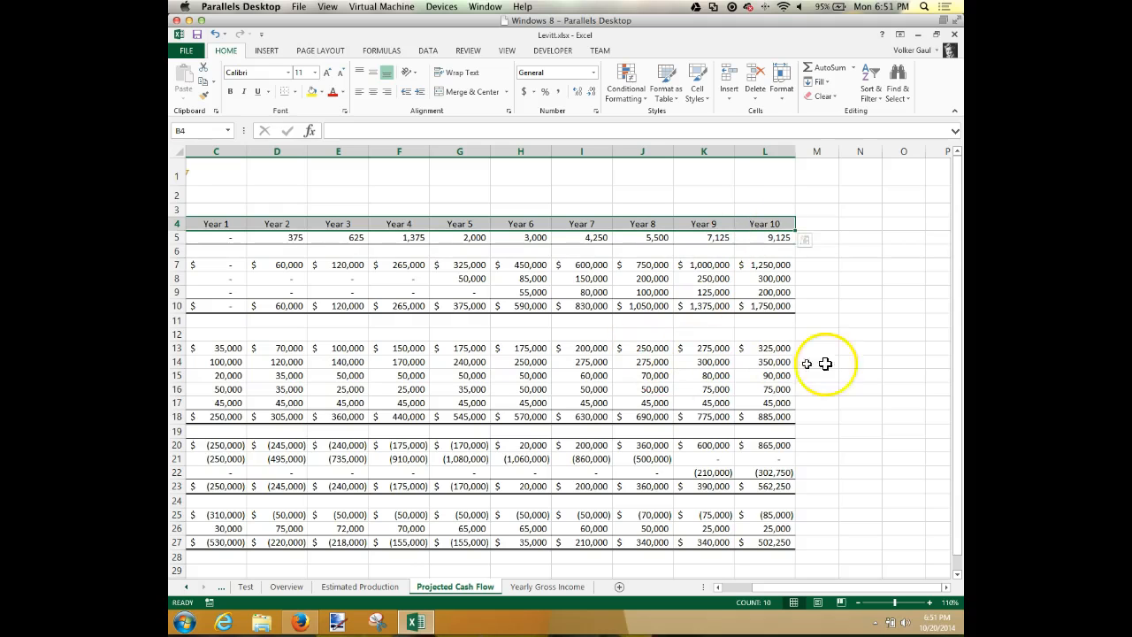
left_click(728, 587)
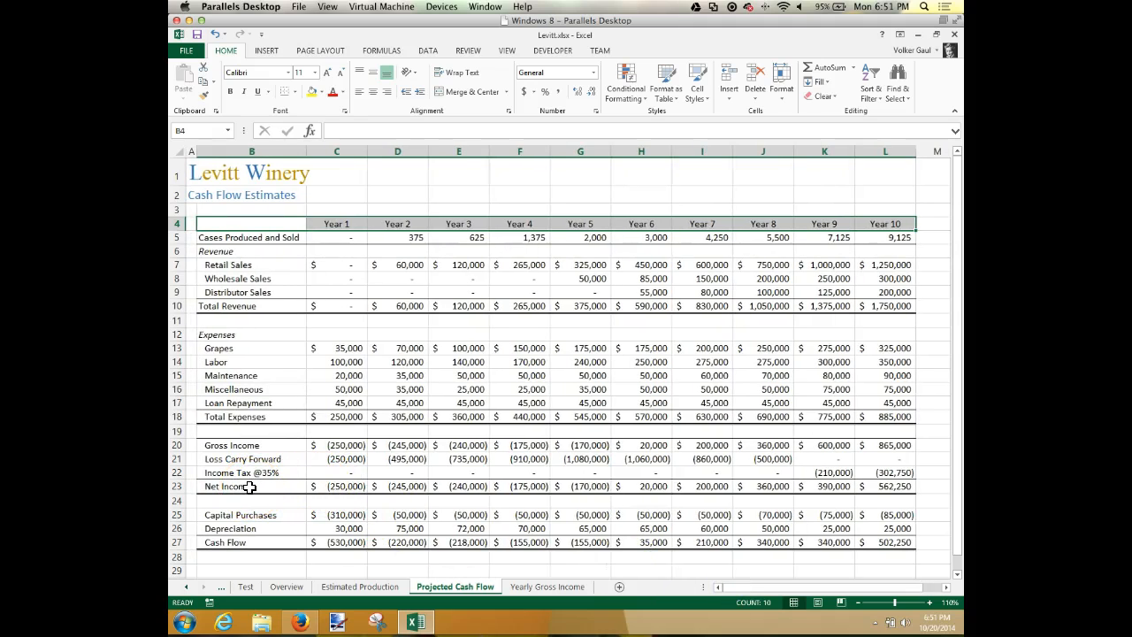
left_click_drag(251, 486, 822, 501)
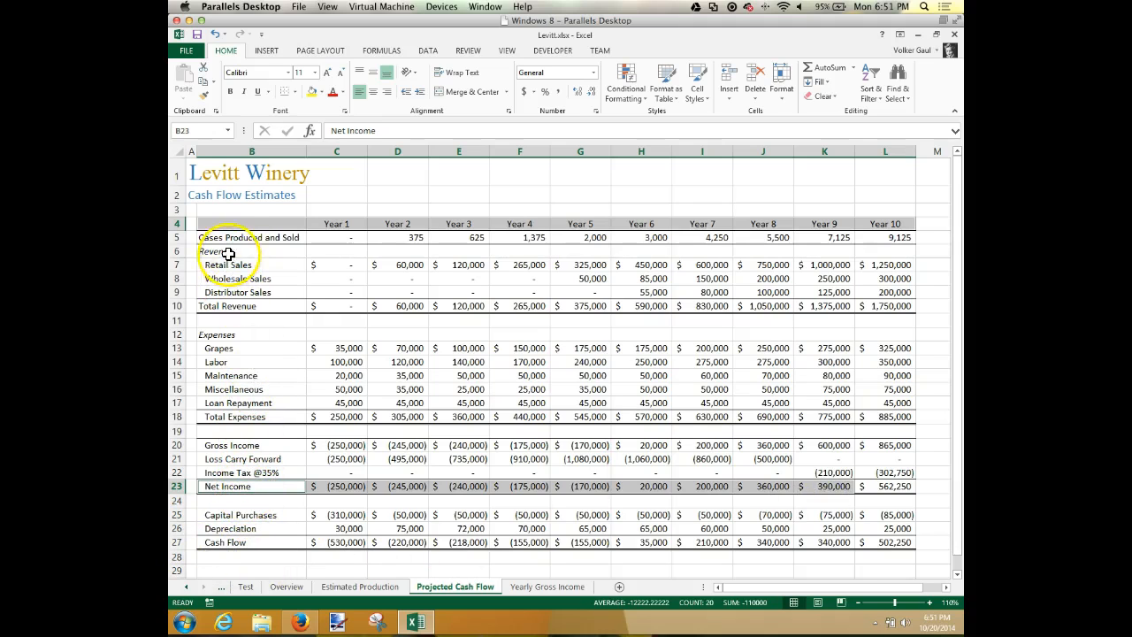
Insert a basic 2-D line chart from the year headings B4:L4 and the Cash Flow row B27:L27.
left_click_drag(235, 223, 896, 224)
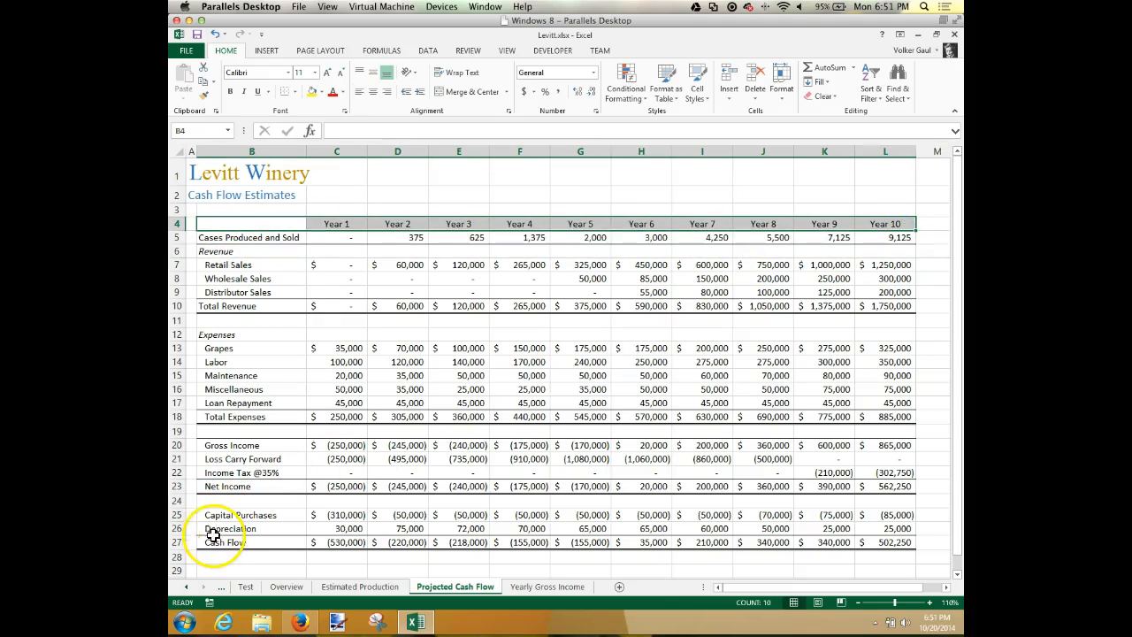
left_click_drag(219, 540, 885, 540)
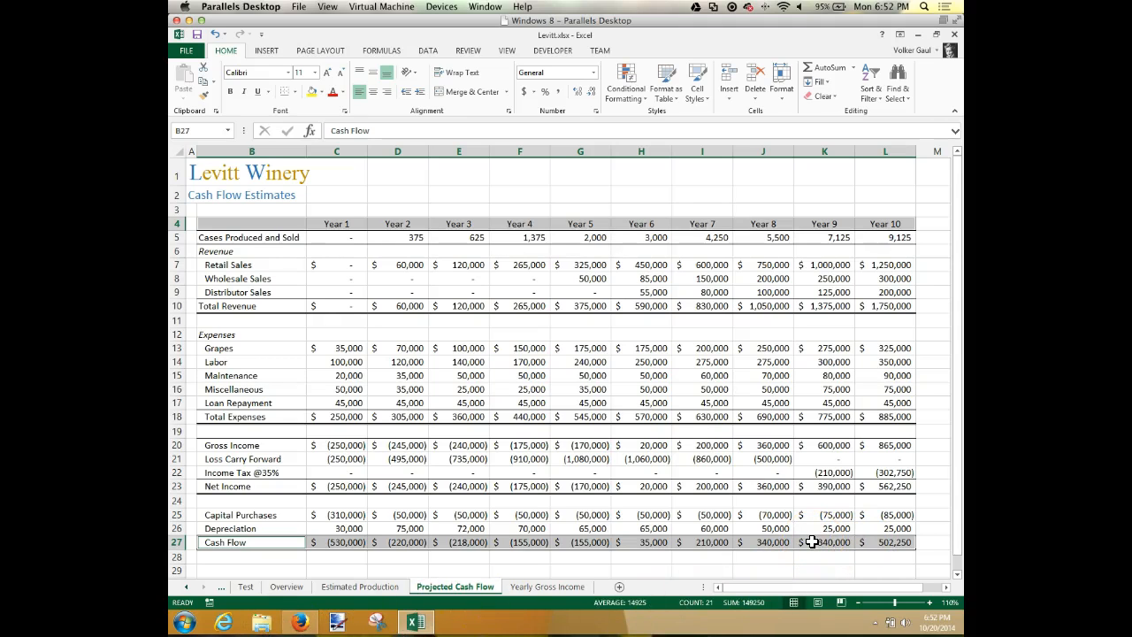
left_click(275, 50)
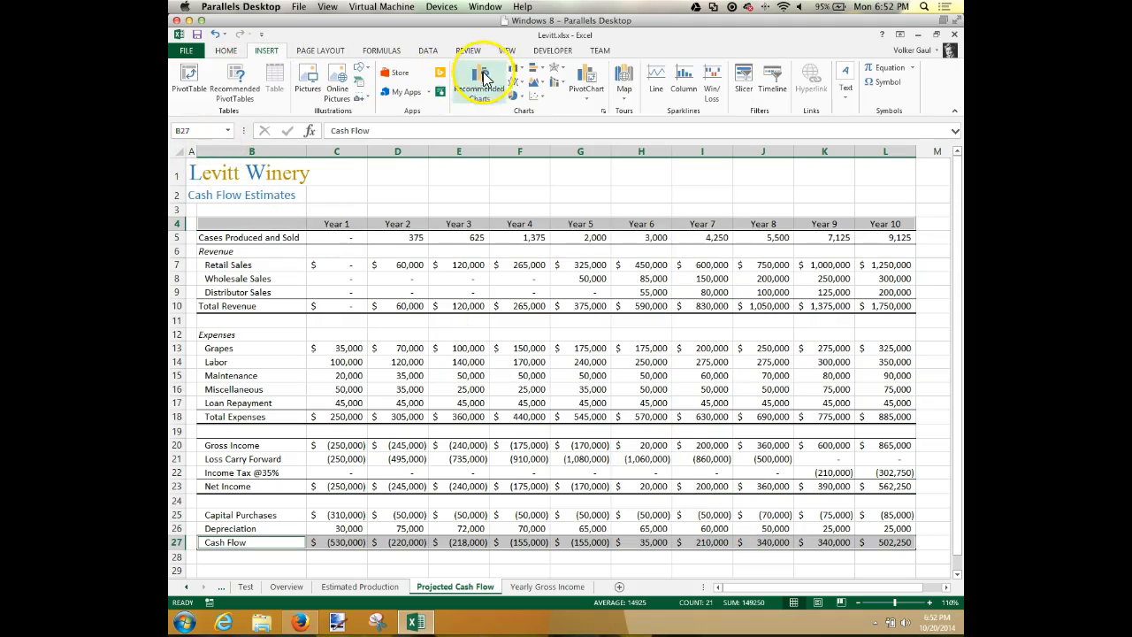
left_click(515, 88)
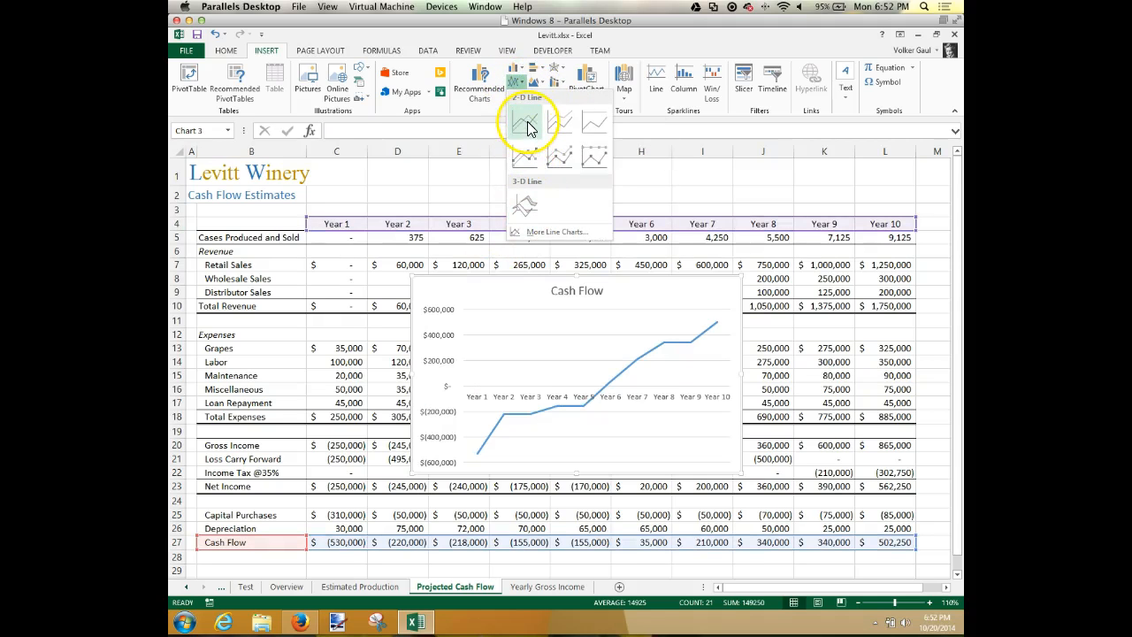
left_click(528, 128)
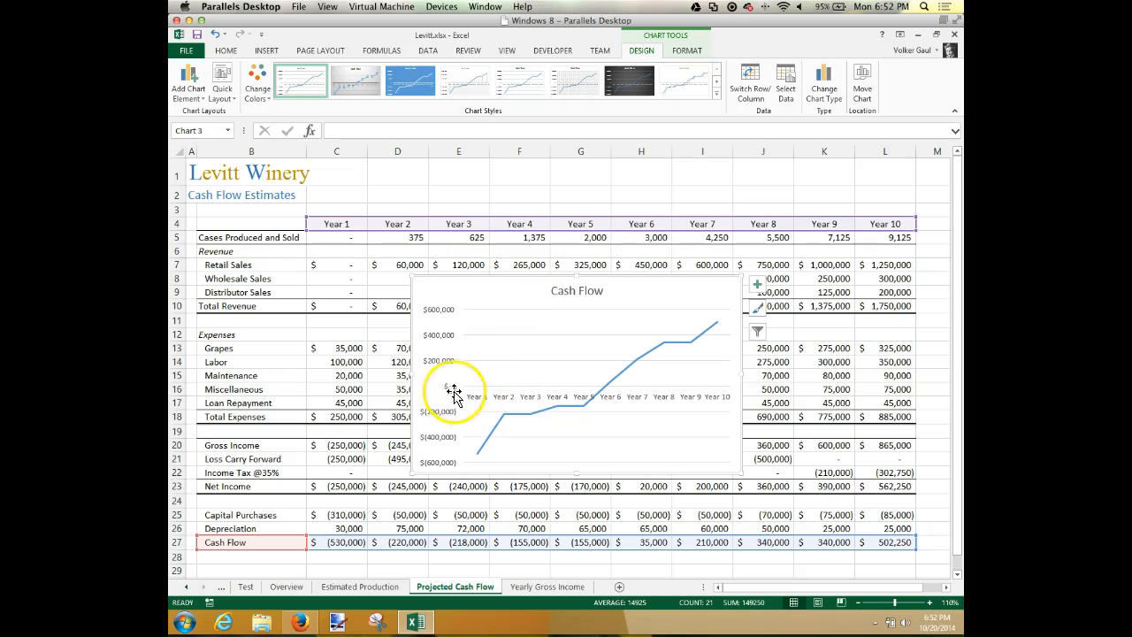
Apply the blue chart Style 3 to the Cash Flow line chart.
mouse_move(492, 442)
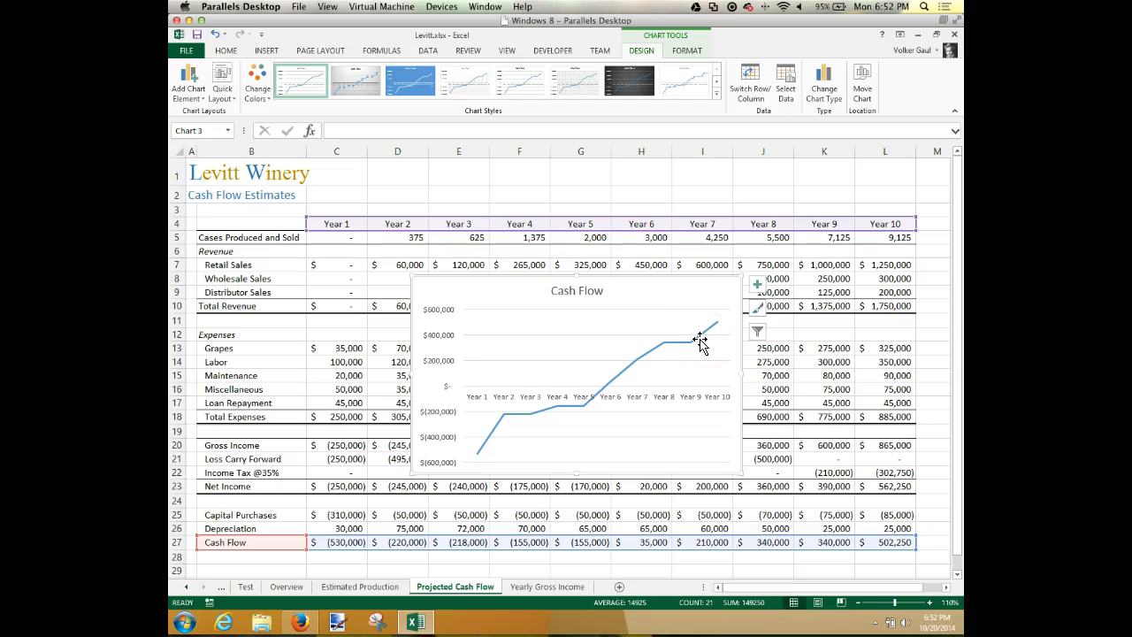
left_click(757, 285)
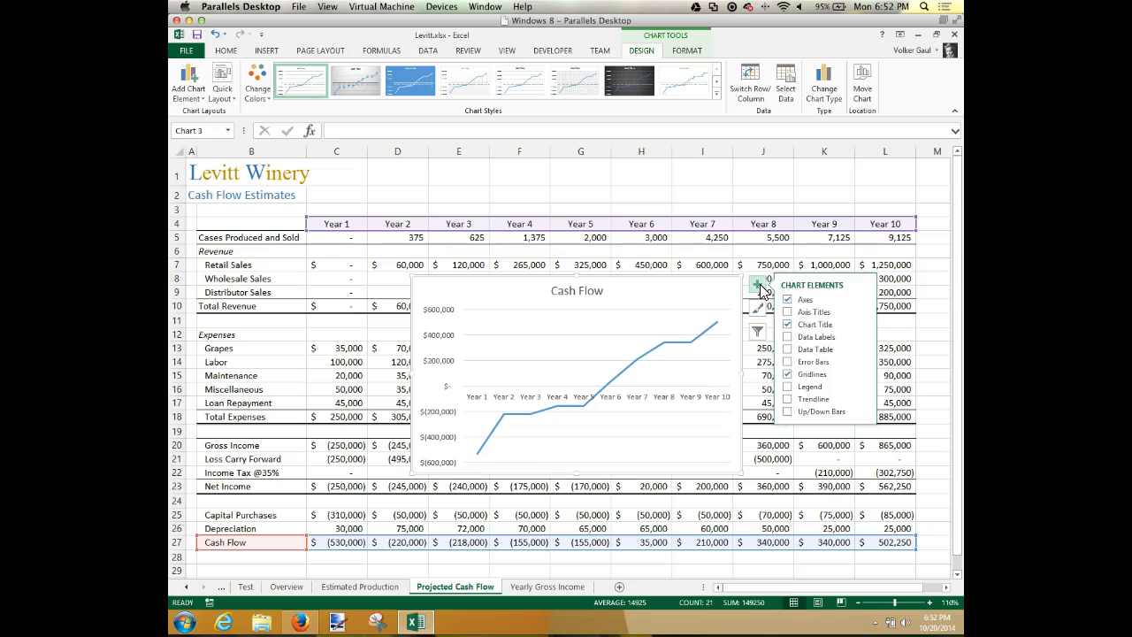
left_click(757, 307)
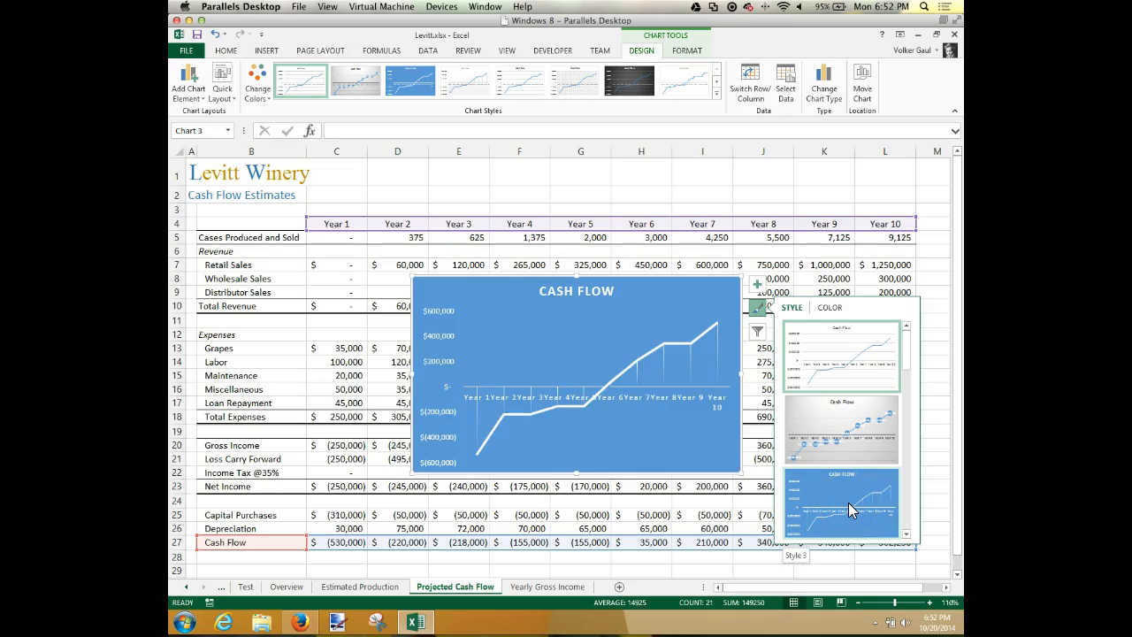
left_click(848, 504)
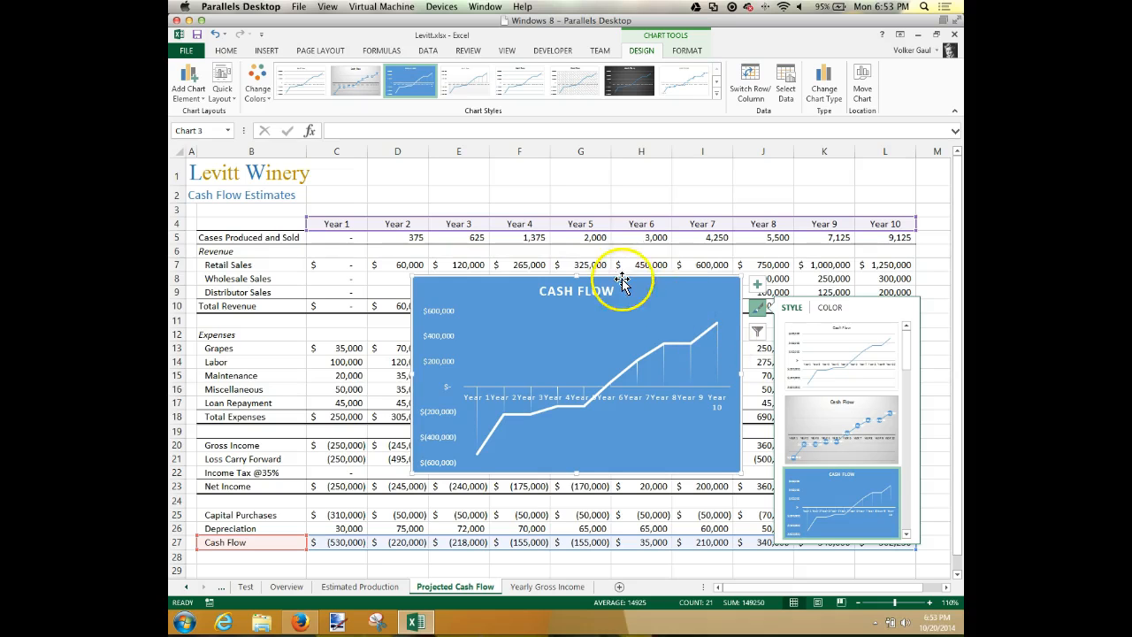
Move the Cash Flow line chart to the Overview sheet as an embedded object.
left_click(867, 77)
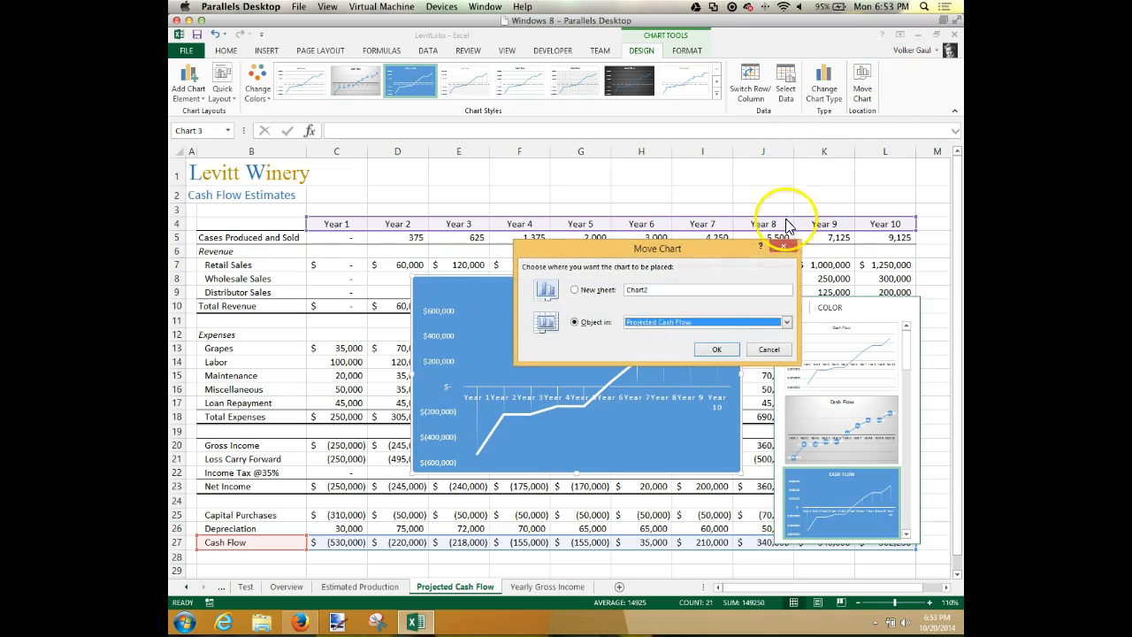
left_click(786, 322)
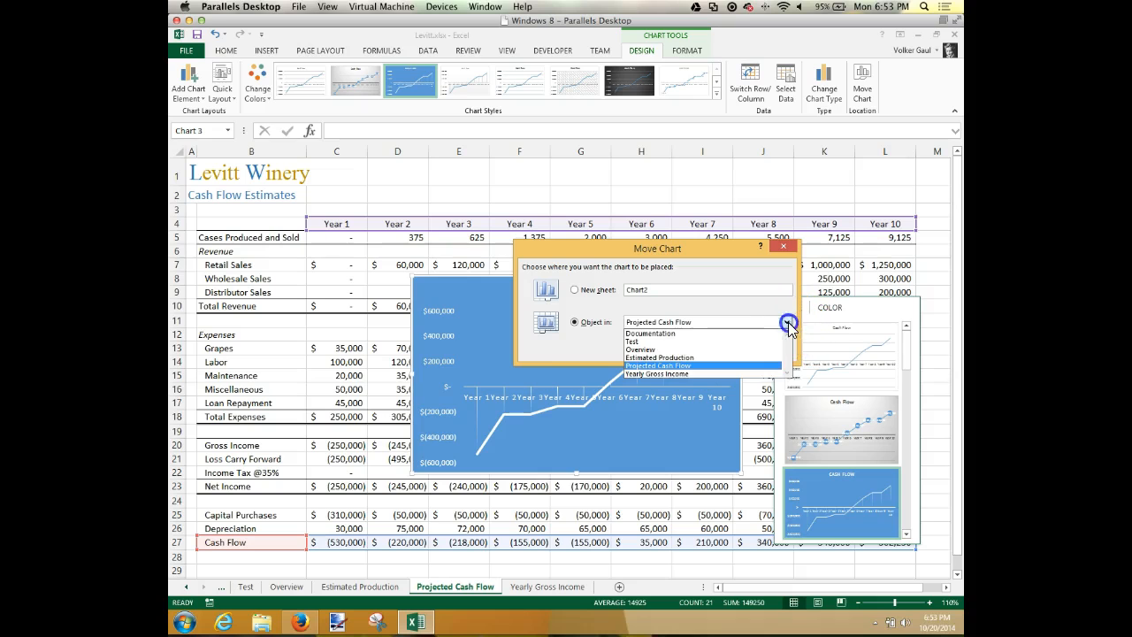
left_click(654, 349)
left_click(718, 350)
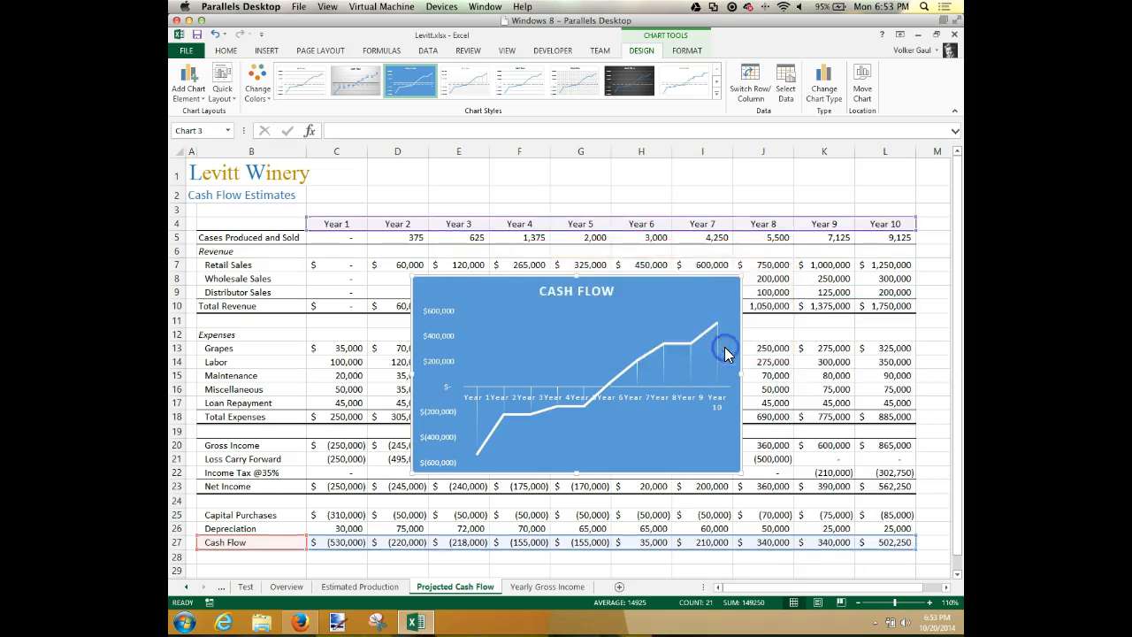
left_click_drag(704, 306, 860, 522)
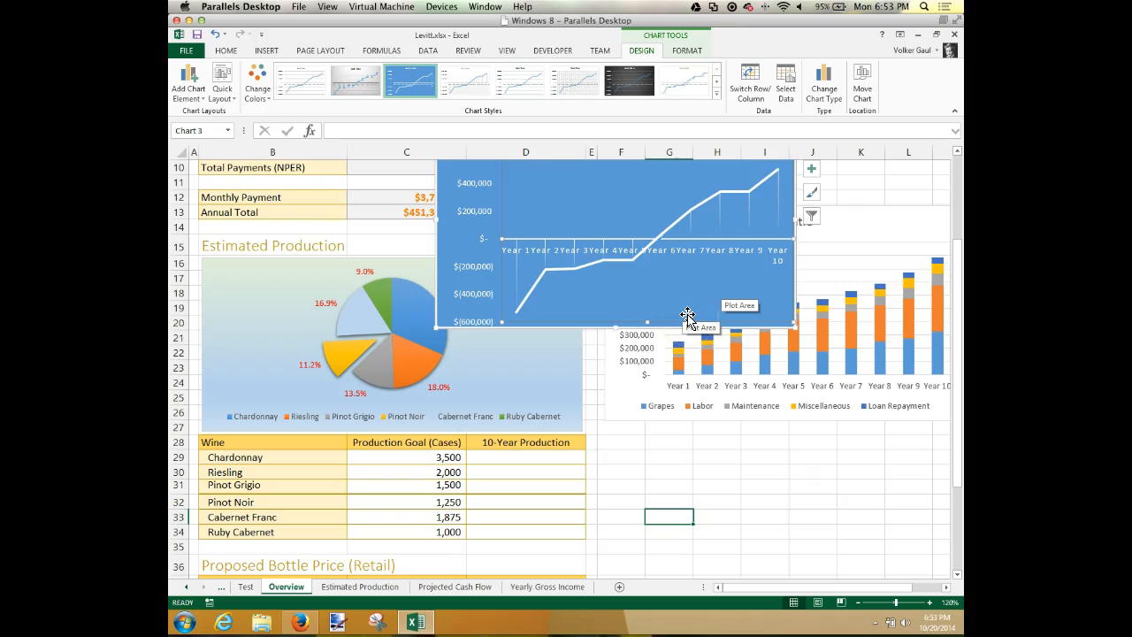
key("ctrl+z")
left_click_drag(679, 325, 903, 624)
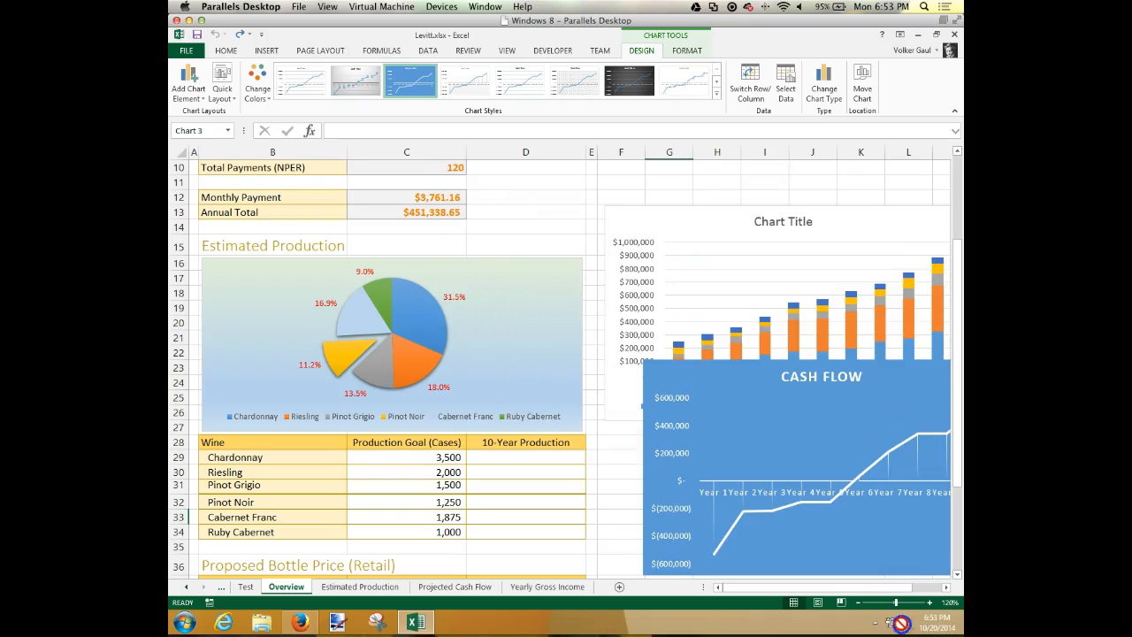
key("ctrl+z")
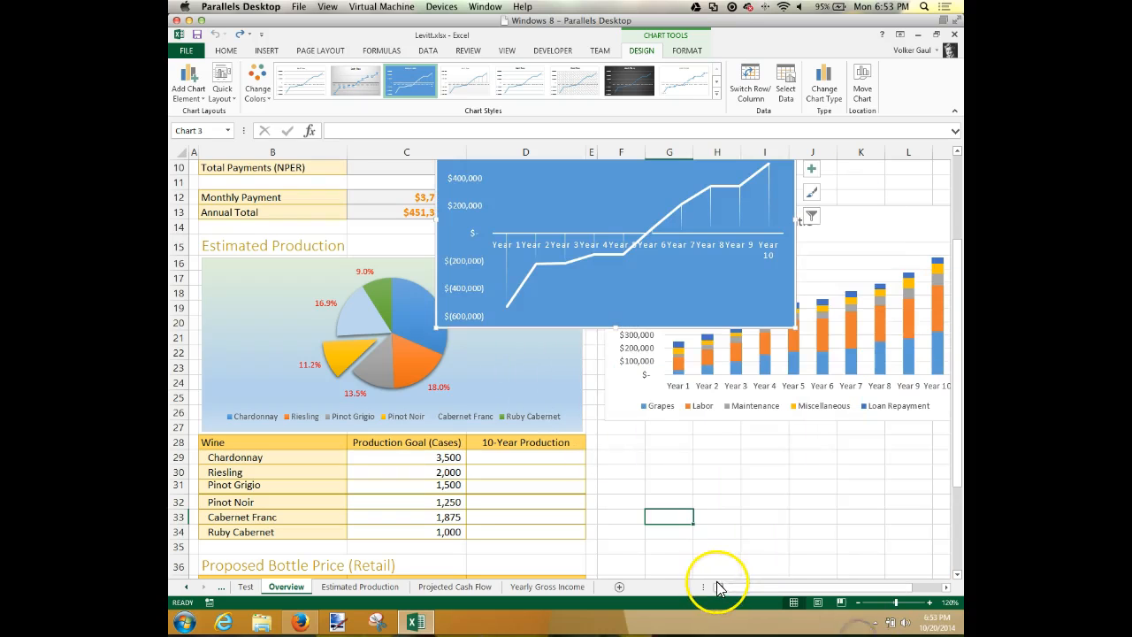
key("ctrl+z")
Place the Cash Flow chart directly below the stacked expense chart on the Overview sheet and save the workbook.
left_click_drag(747, 398, 813, 541)
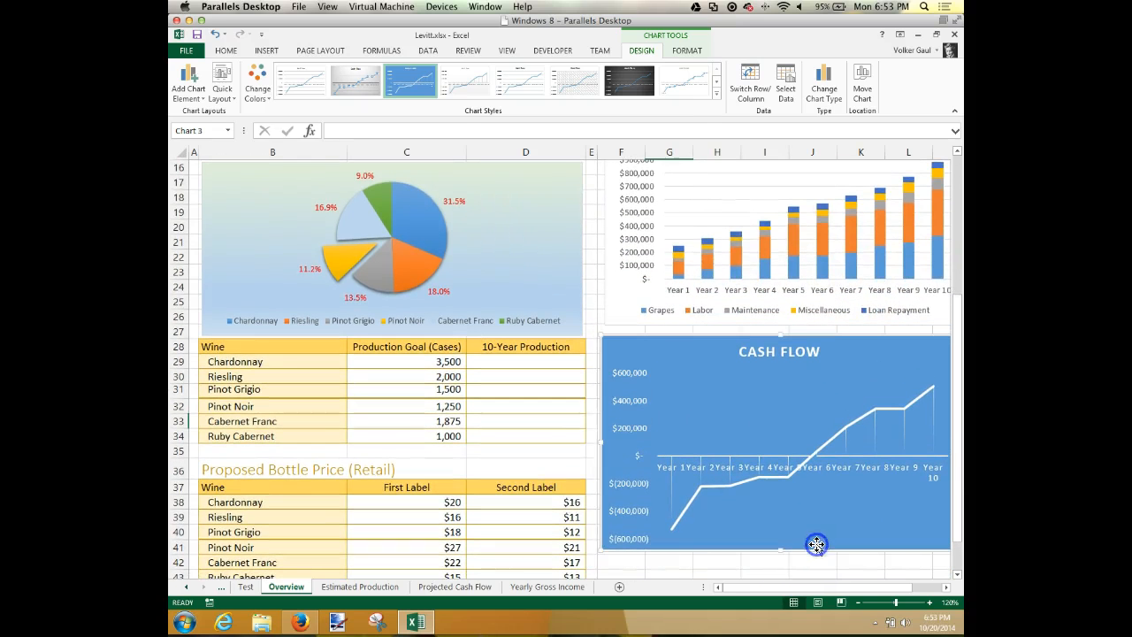
left_click(197, 35)
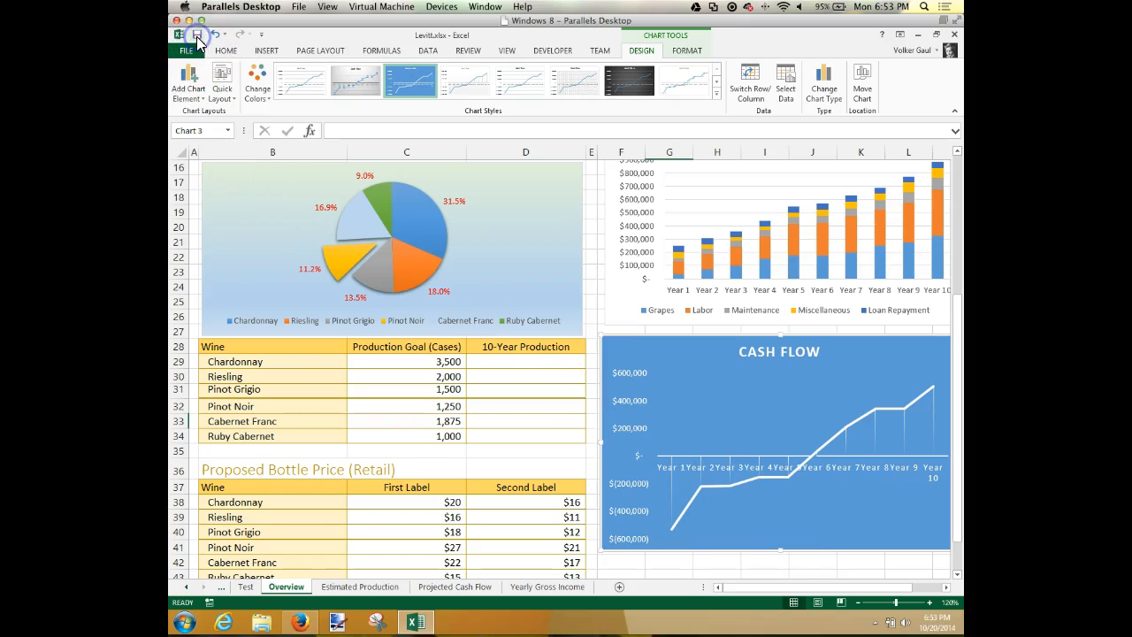